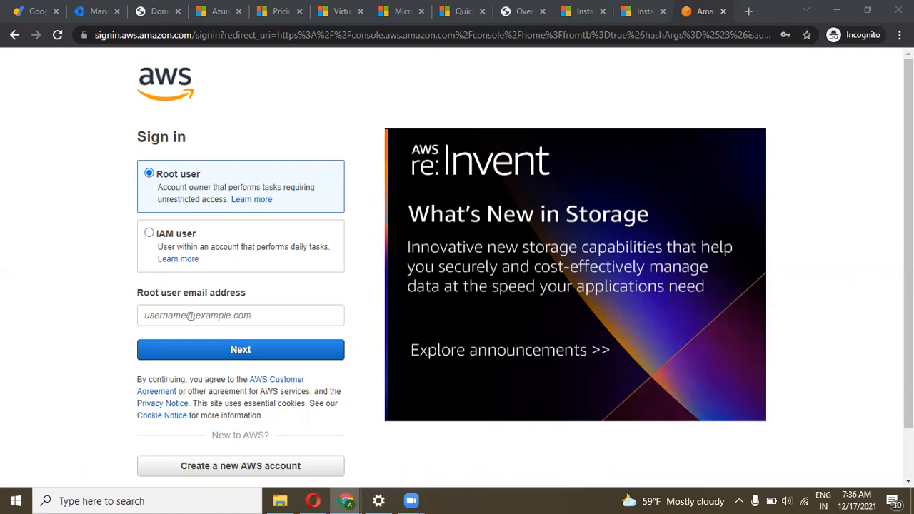
Enter the root account e-mail and continue to the next sign-in step
scroll(392, 231, "down", 2)
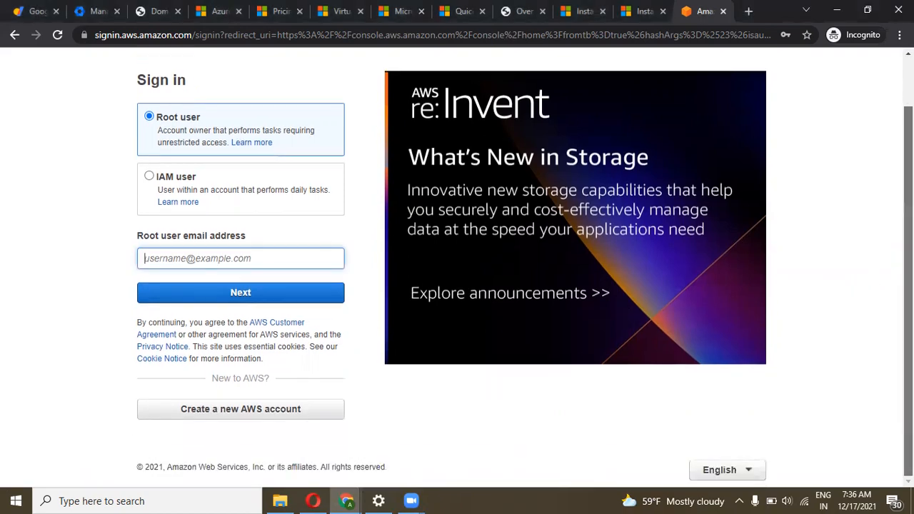
scroll(392, 232, "up", 2)
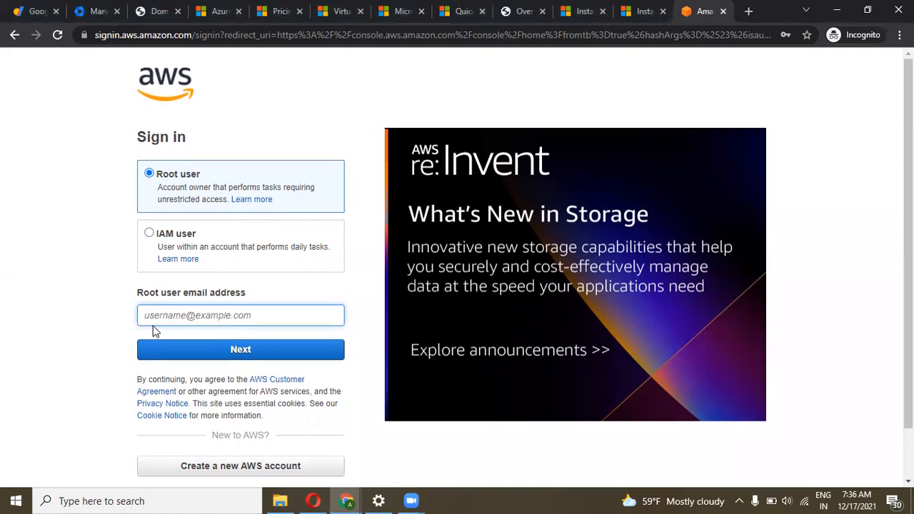
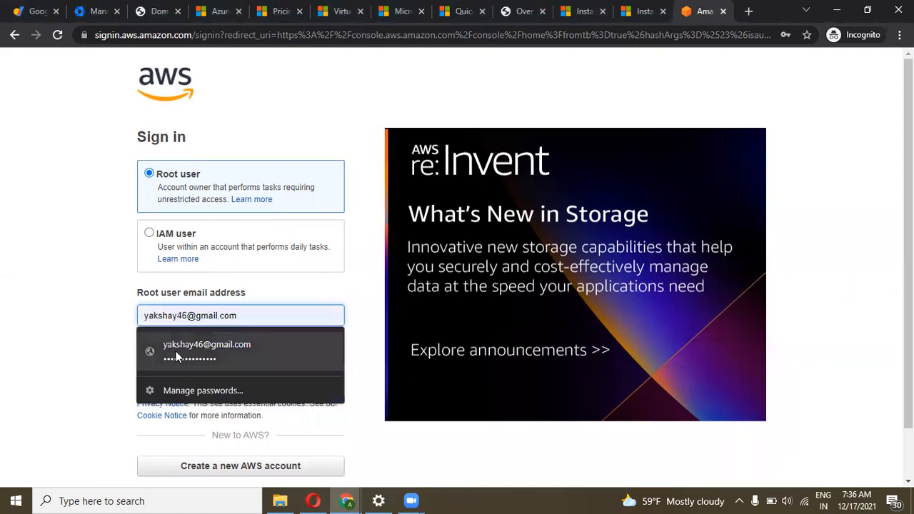
left_click(178, 354)
left_click(178, 351)
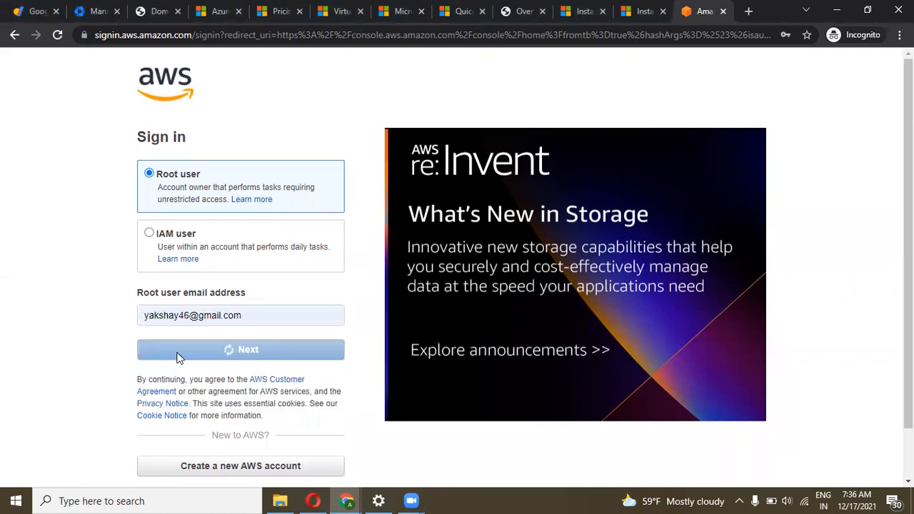
Enter the security check characters, then the account password to sign in
type("r8")
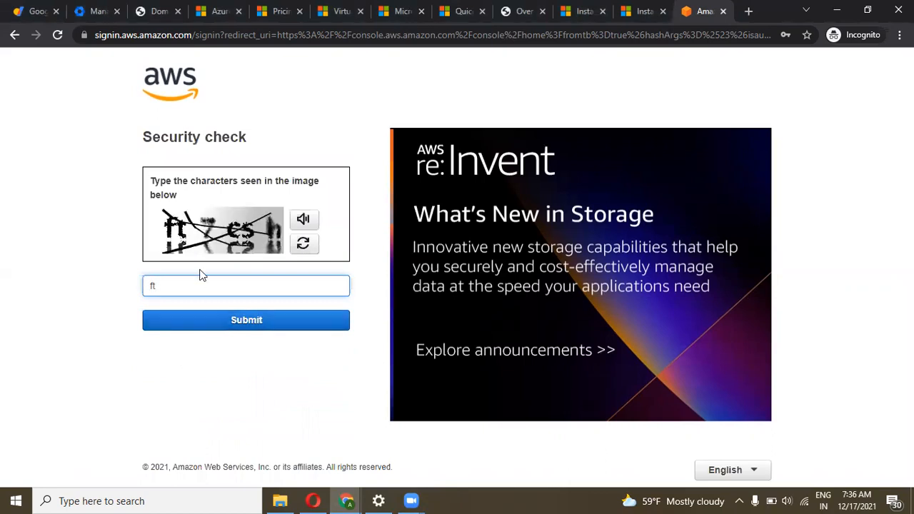
type("ft7csh")
key("Return")
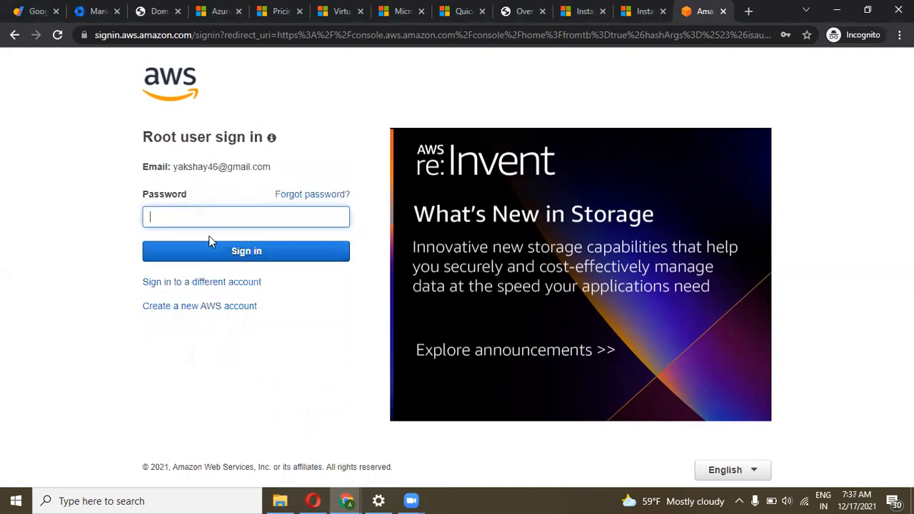
type("•••••••••••••")
key("Return")
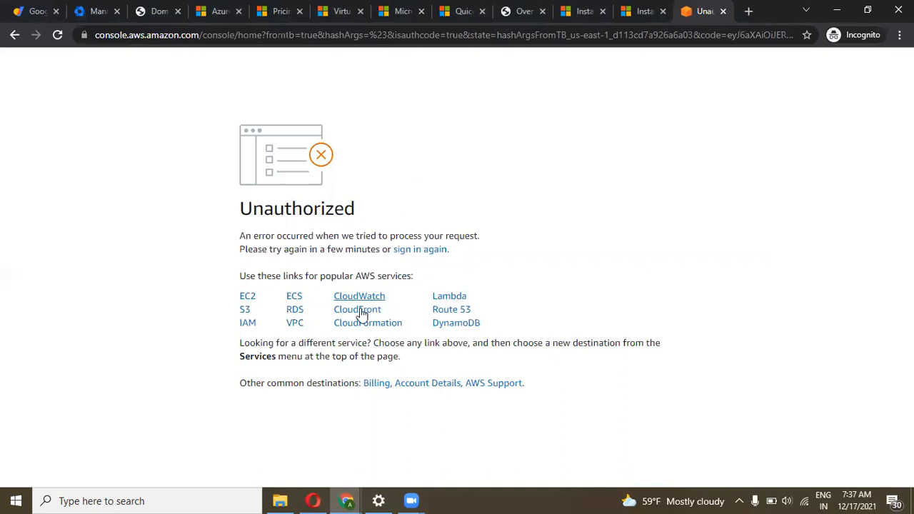
Open the EC2 console, close the Unauthorized tab, and remove the Instance state = running filter
left_click(245, 297)
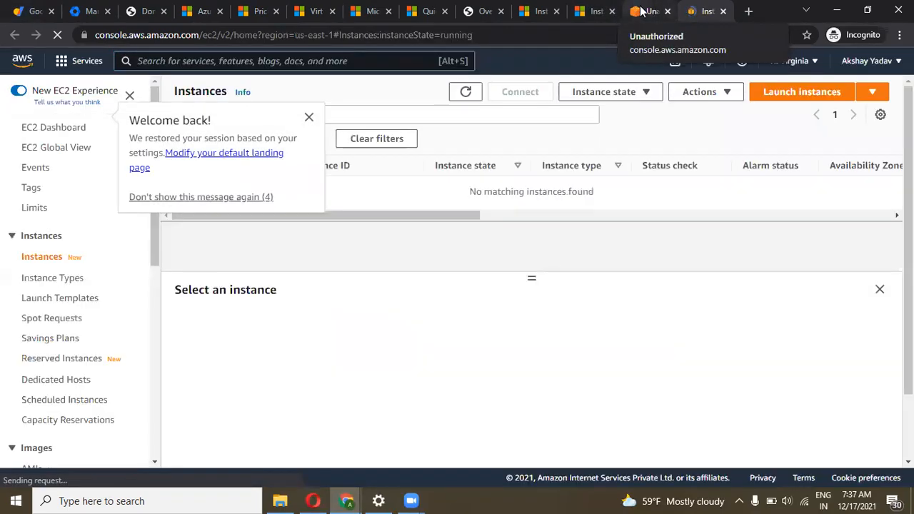
left_click(667, 13)
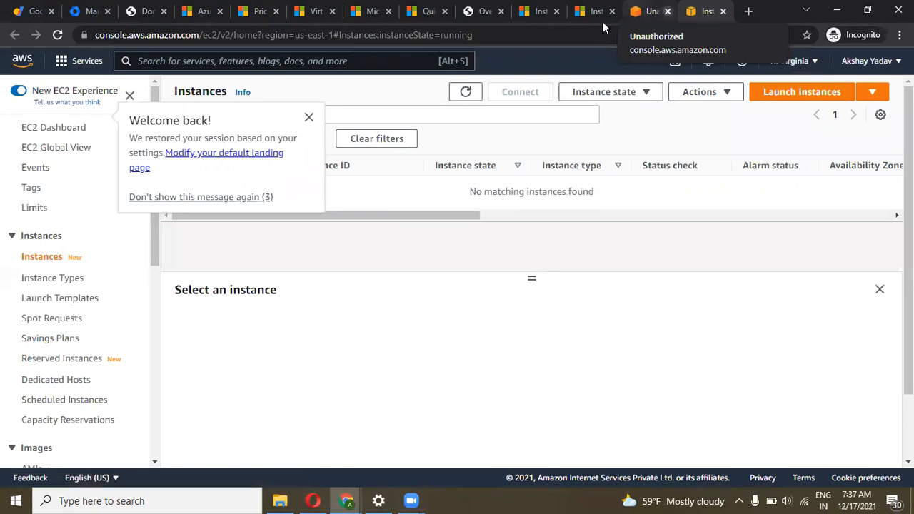
left_click(309, 115)
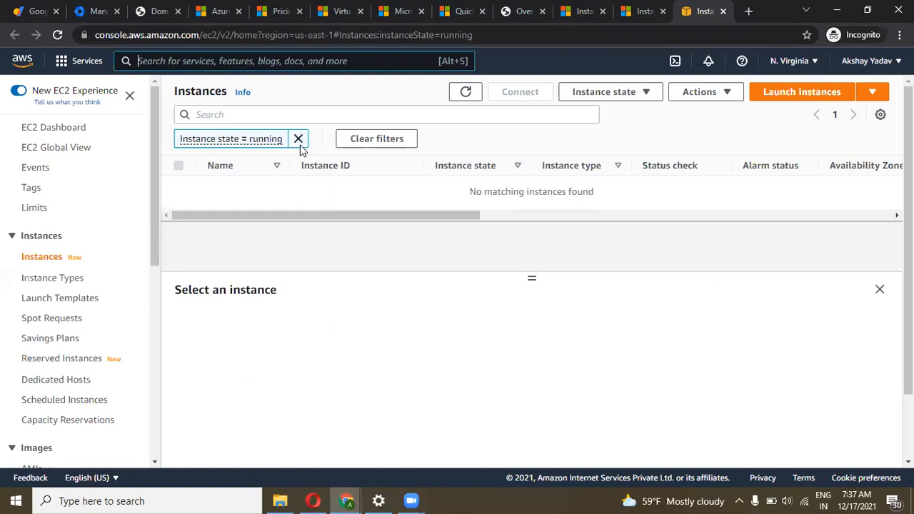
left_click(299, 140)
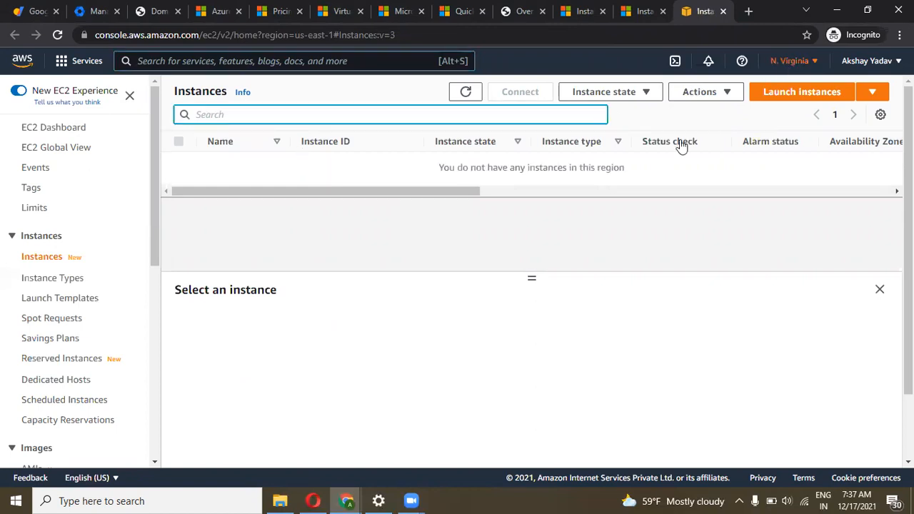
Check the region list, staying in N. Virginia (us-east-1) with no instances
left_click(794, 62)
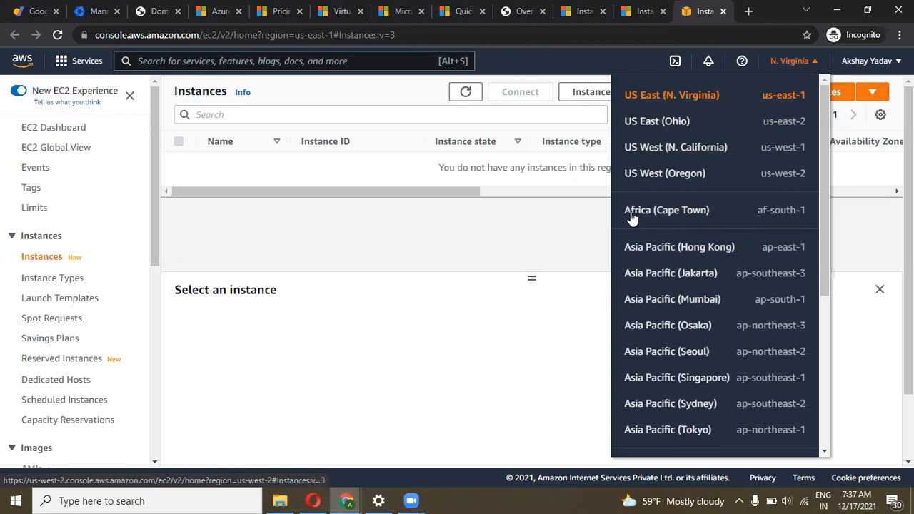
left_click(444, 189)
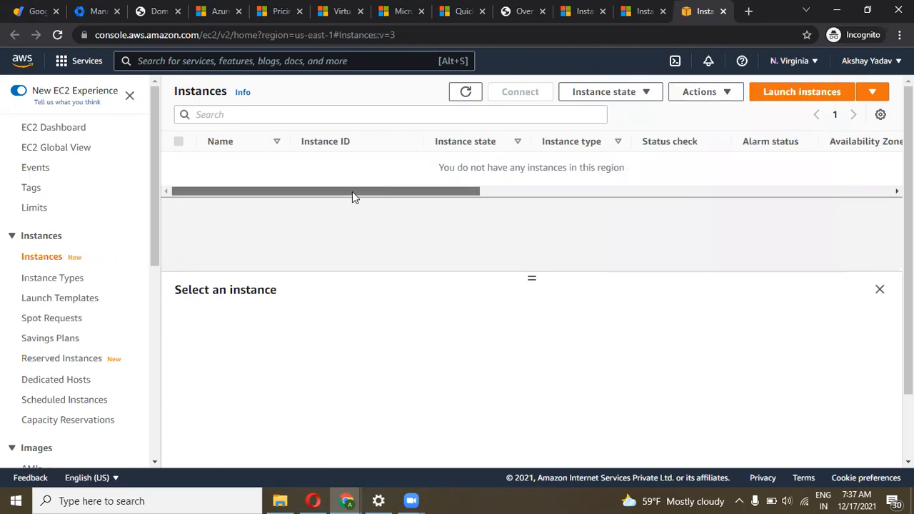
scroll(336, 189, "right", 5)
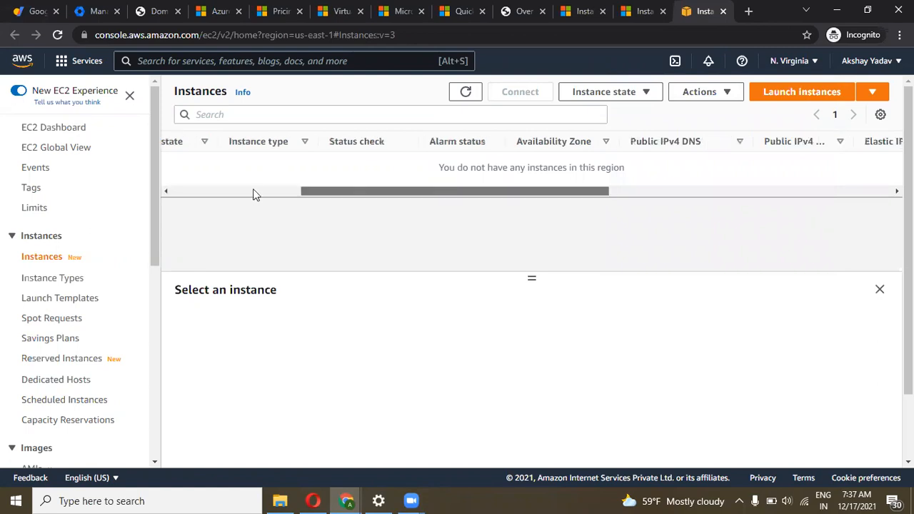
scroll(279, 196, "left", 5)
left_click_drag(327, 192, 282, 190)
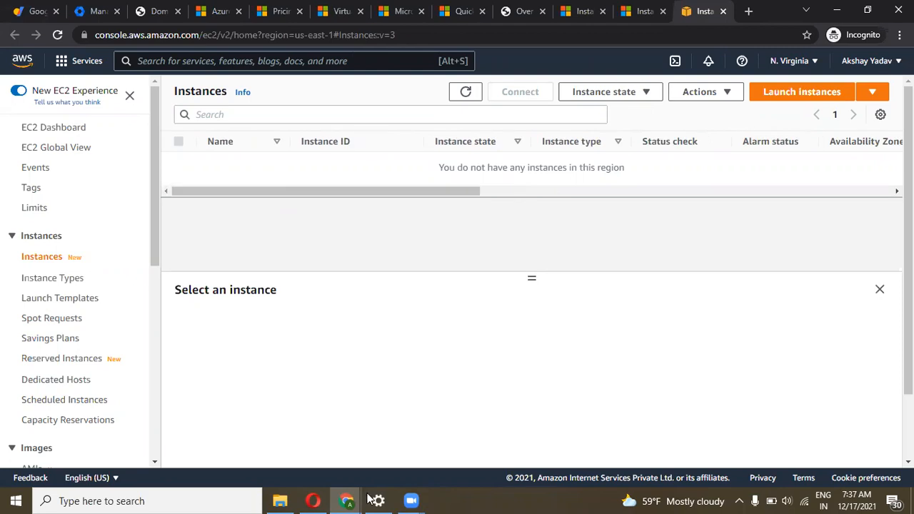
Launch Paint and draw two tall rectangles with a small square between them
left_click(106, 500)
type("pai")
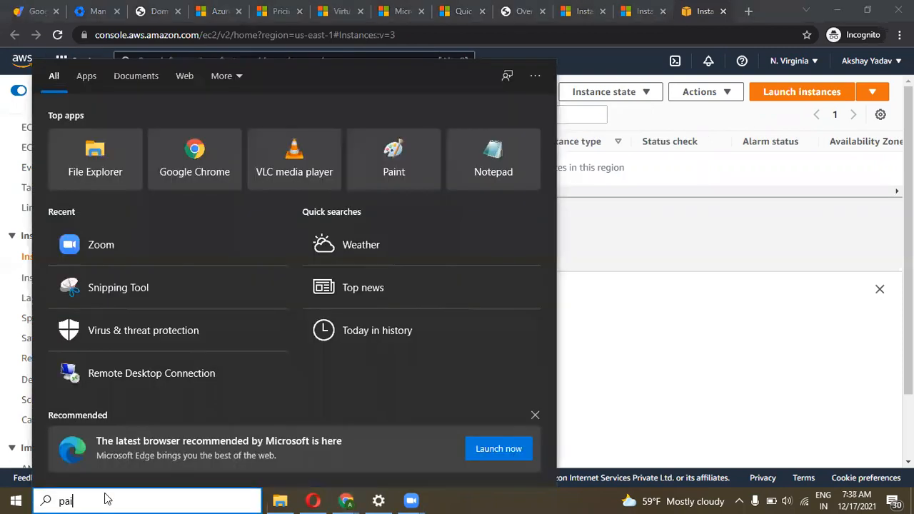
key("Escape")
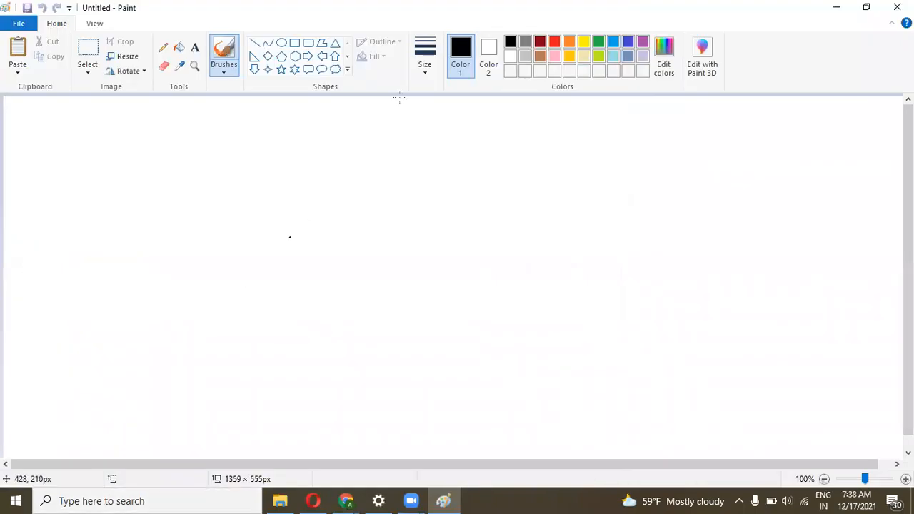
left_click(297, 43)
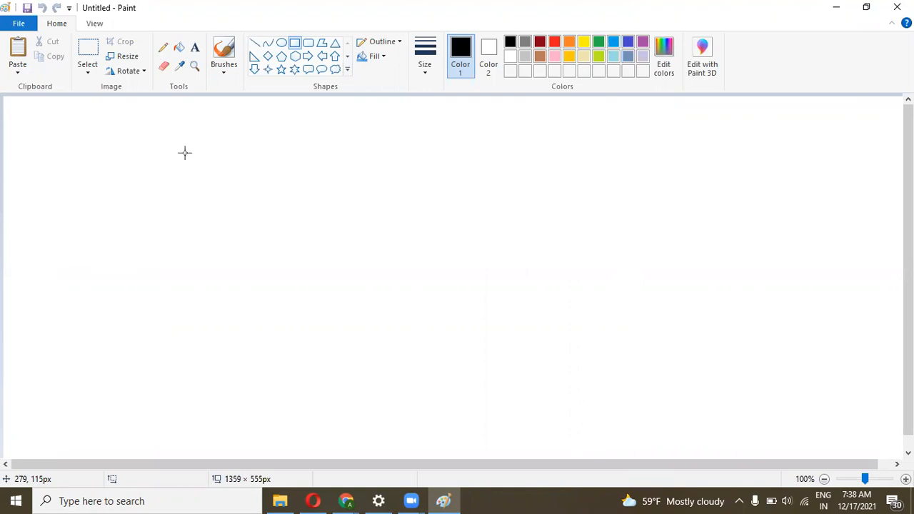
left_click_drag(147, 156, 262, 362)
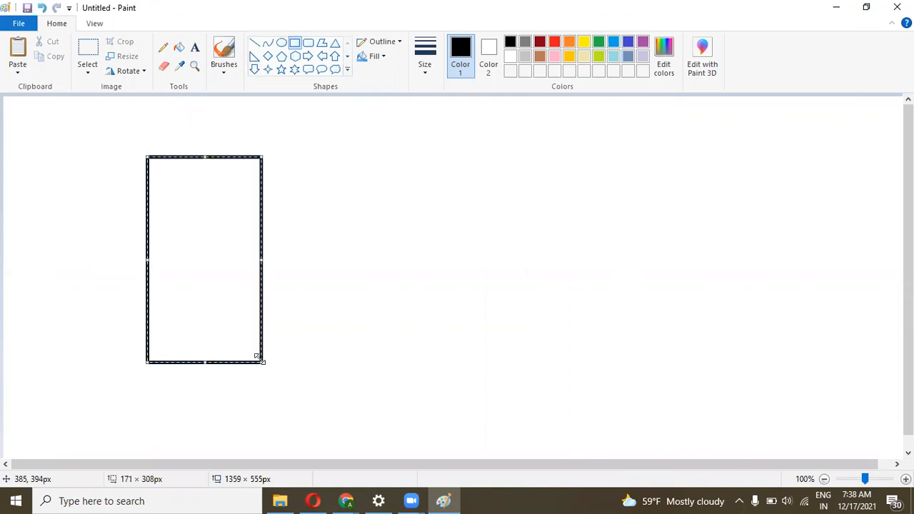
left_click(306, 232)
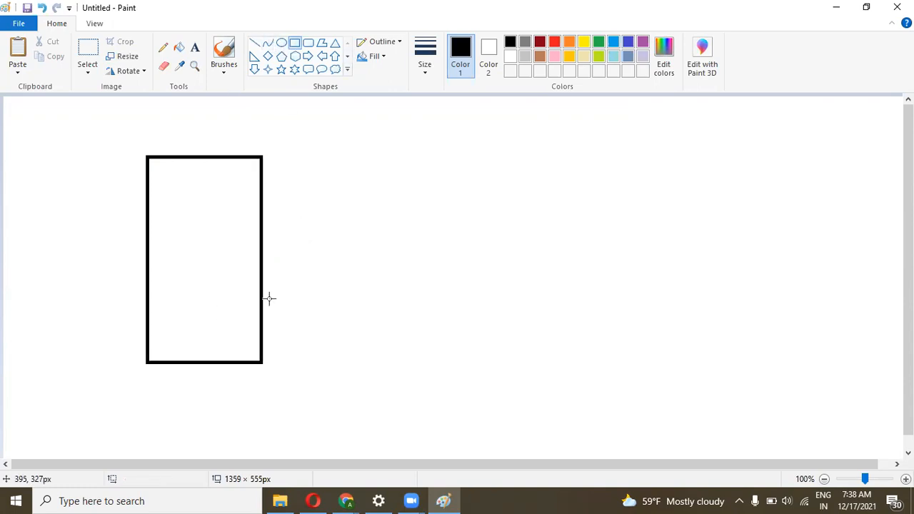
left_click_drag(262, 285, 325, 364)
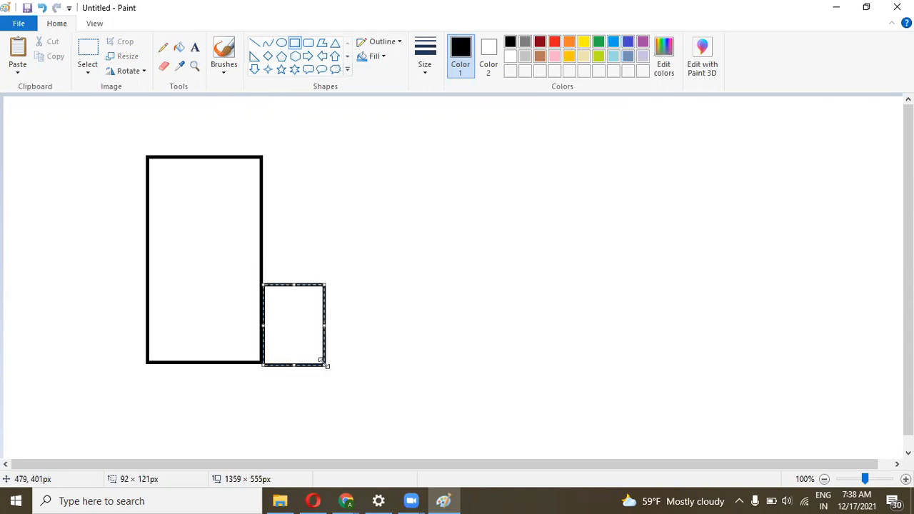
left_click_drag(366, 150, 482, 366)
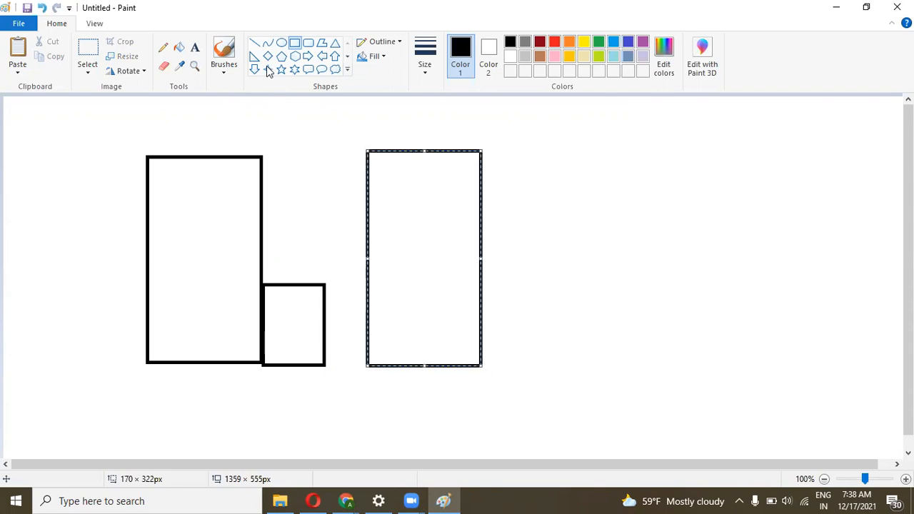
Draw a cross in the left rectangle and lines linking the small square to the middle rectangle
left_click(255, 45)
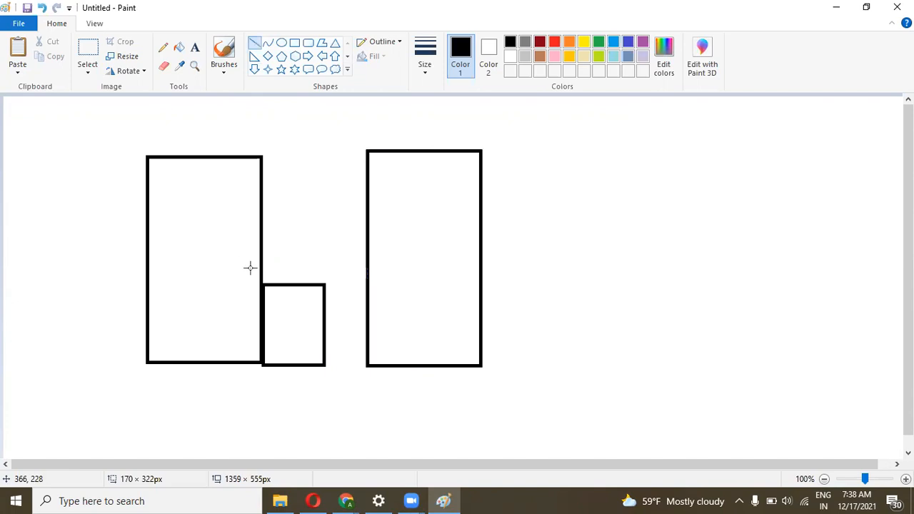
left_click_drag(282, 309, 230, 308)
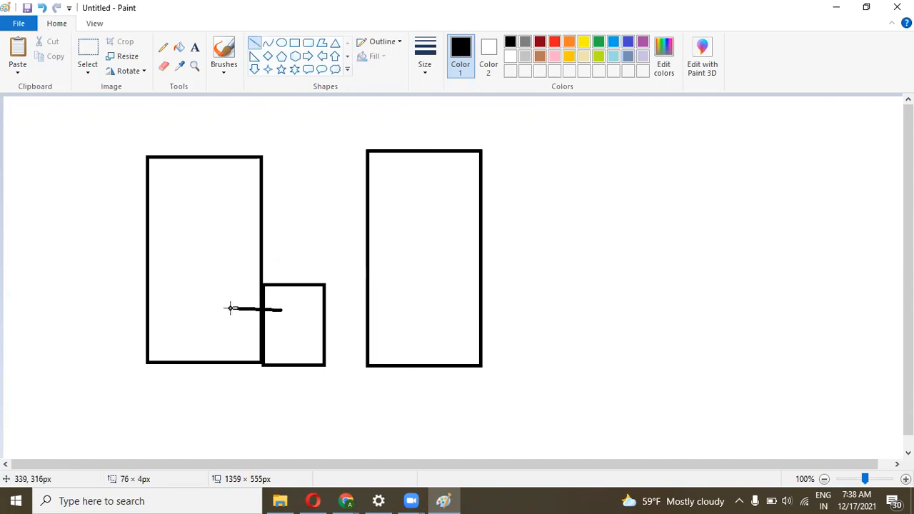
left_click_drag(202, 201, 251, 214)
left_click_drag(217, 240, 239, 181)
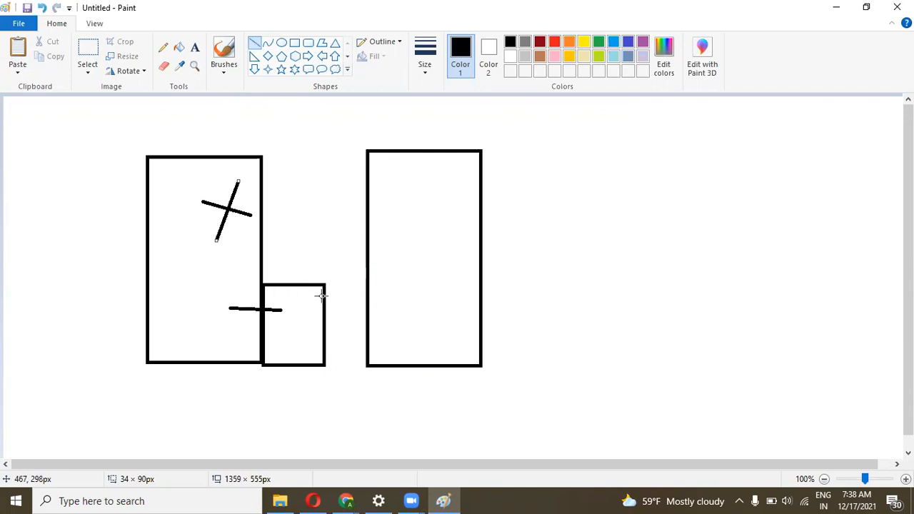
left_click_drag(323, 295, 370, 270)
left_click_drag(324, 346, 552, 283)
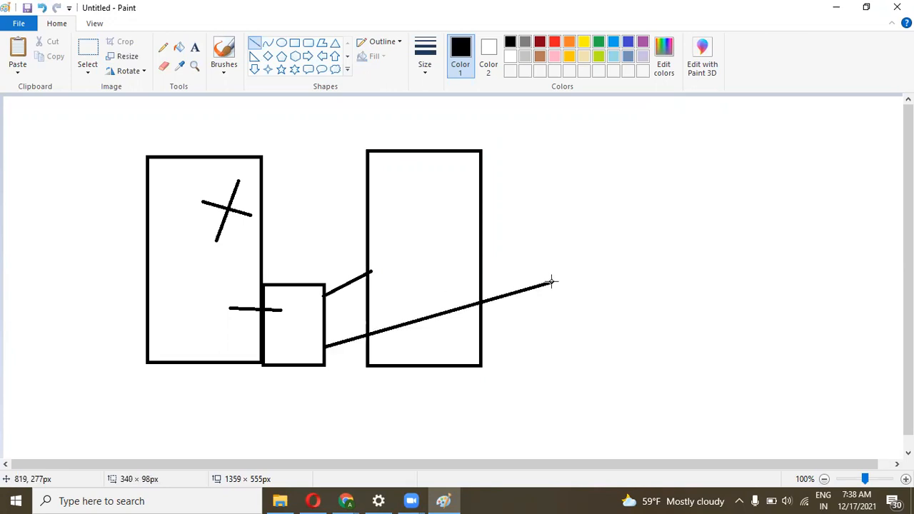
Add a third tall rectangle and a narrow box below the small square, then close Paint
left_click(294, 43)
left_click_drag(529, 147, 648, 367)
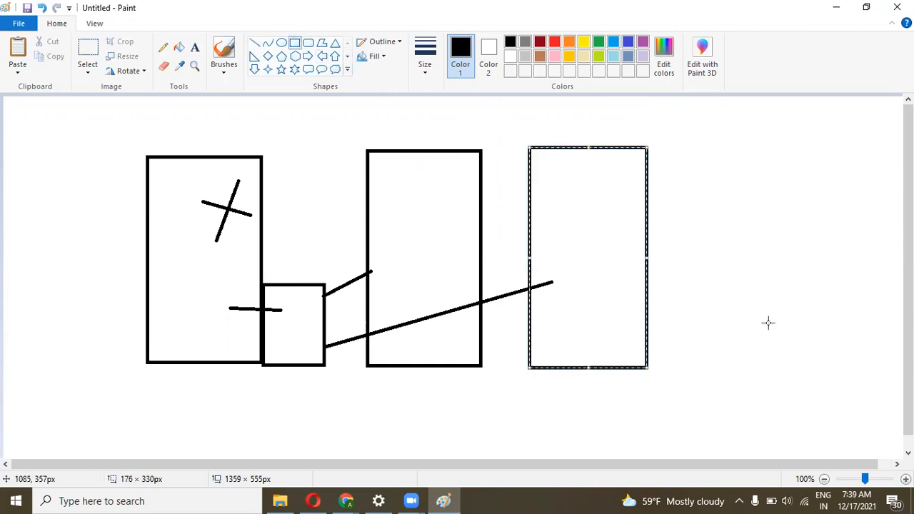
scroll(908, 278, "down", 1)
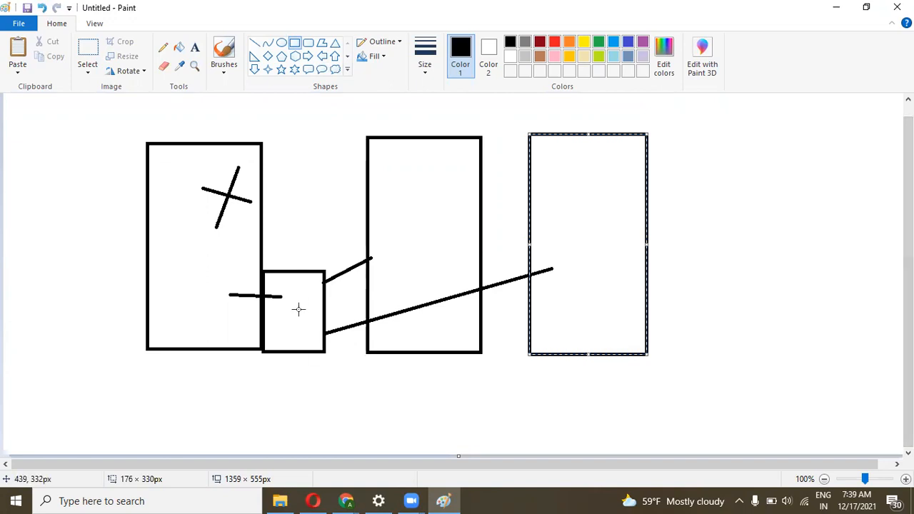
left_click_drag(317, 351, 265, 509)
left_click(361, 413)
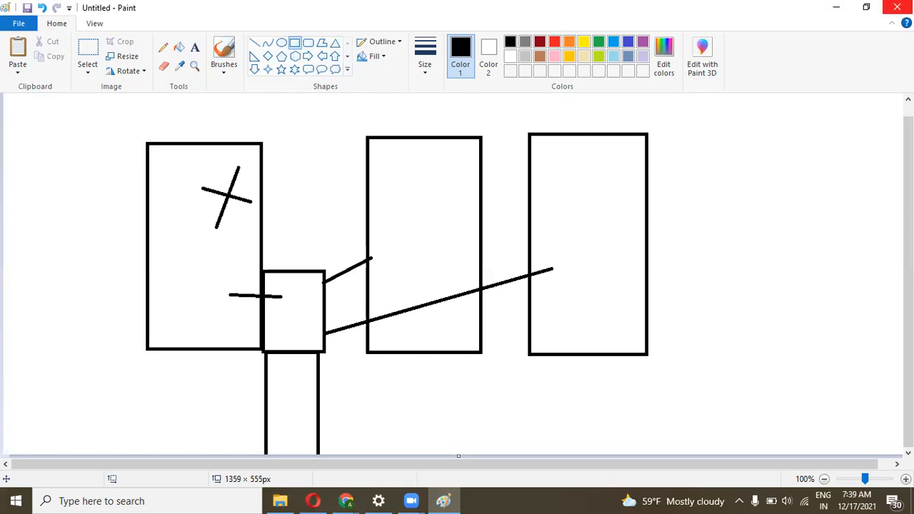
left_click(897, 7)
Discard the drawing and choose the Amazon Linux 2 Kernel 5.10 AMI for a new instance
left_click(478, 256)
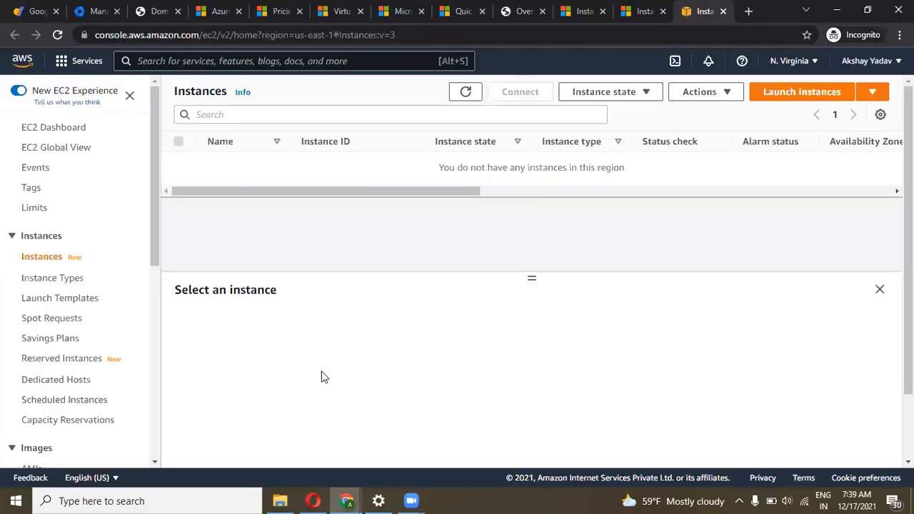
scroll(325, 186, "right", 5)
scroll(324, 186, "left", 5)
left_click(770, 93)
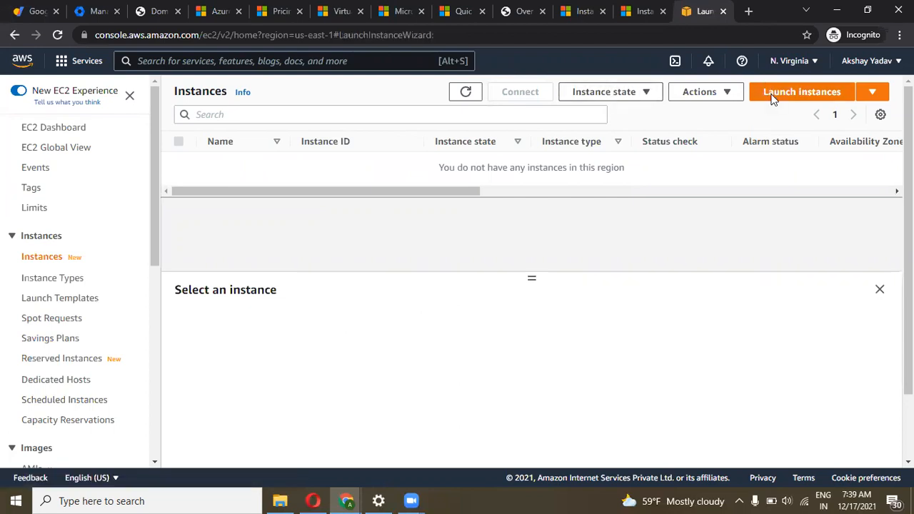
left_click(361, 184)
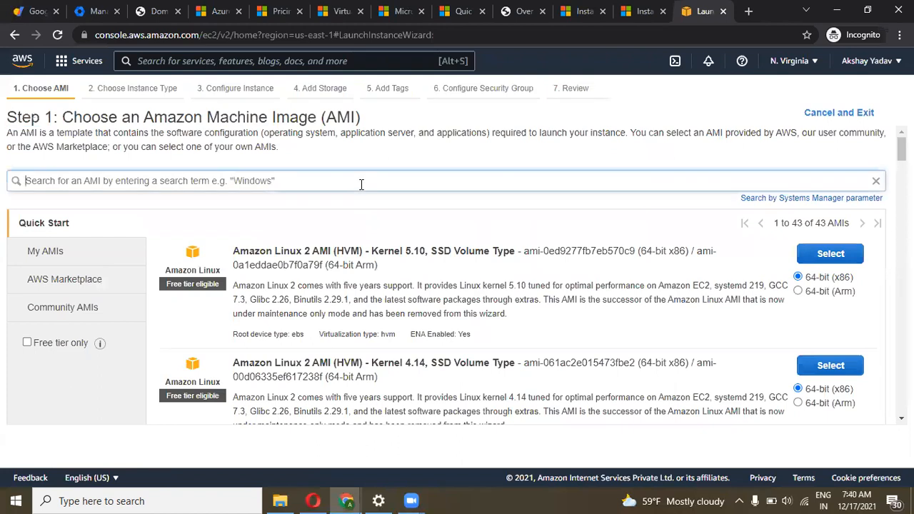
left_click_drag(243, 253, 367, 251)
left_click(367, 251)
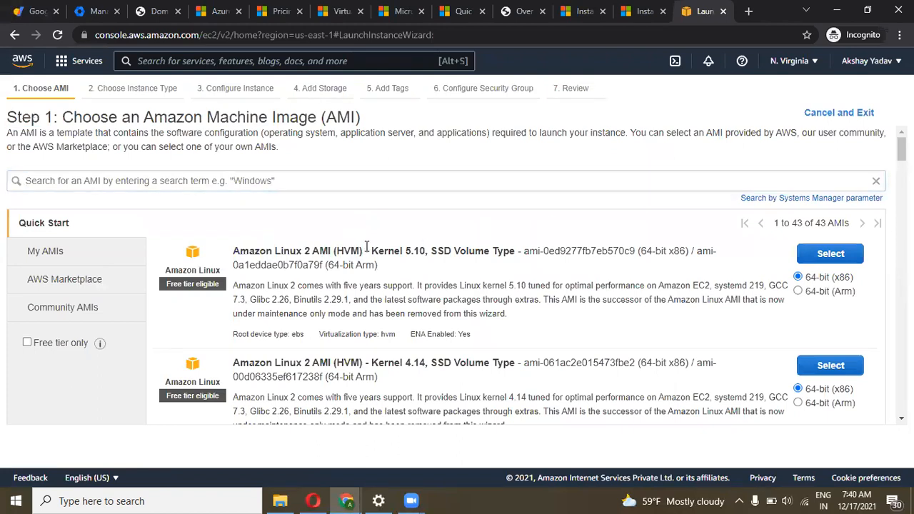
left_click(832, 253)
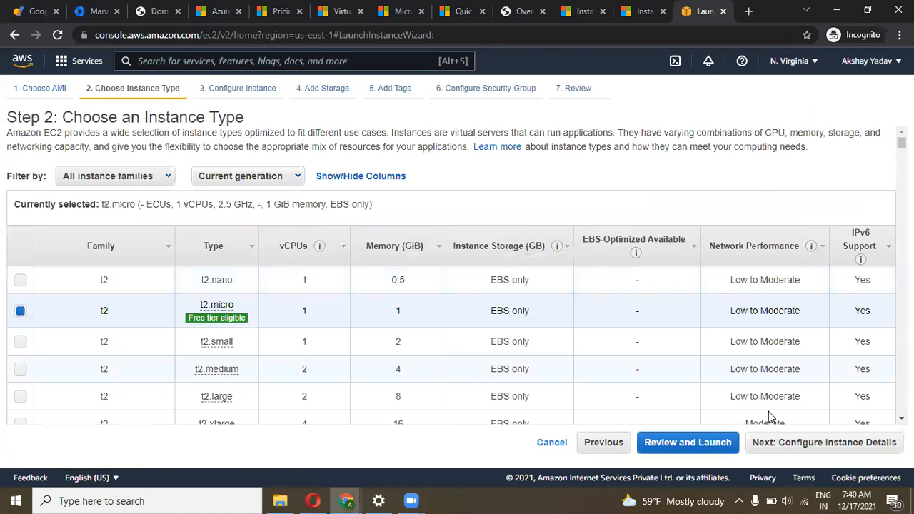
Keep t2.micro, default details, the 8 GiB root volume and the SSH rule, reaching review
left_click(860, 451)
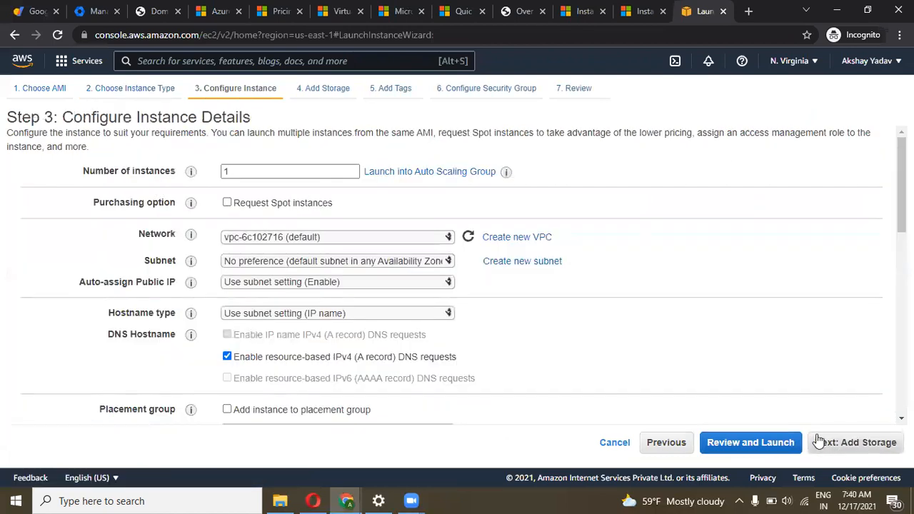
left_click(871, 453)
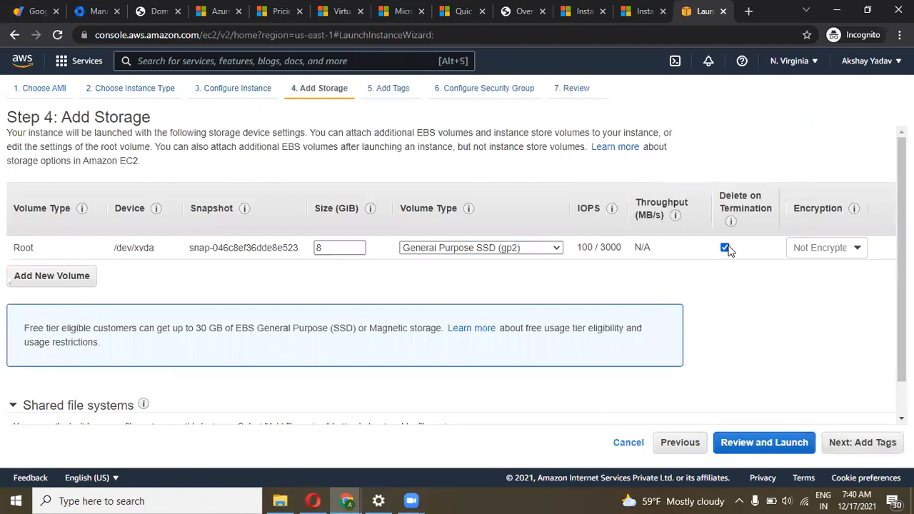
left_click(855, 444)
left_click(855, 444)
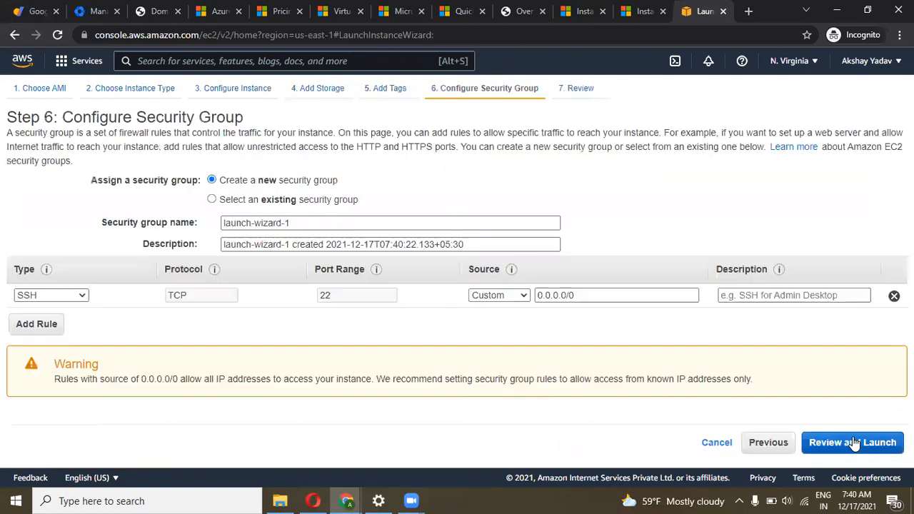
left_click(854, 443)
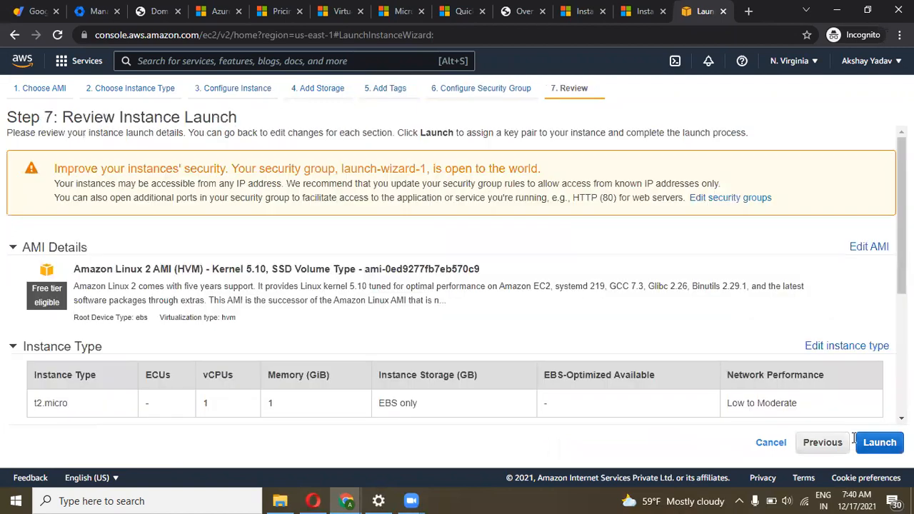
Create a new key pair named Linuxlab and download Linuxlab.pem
left_click(871, 443)
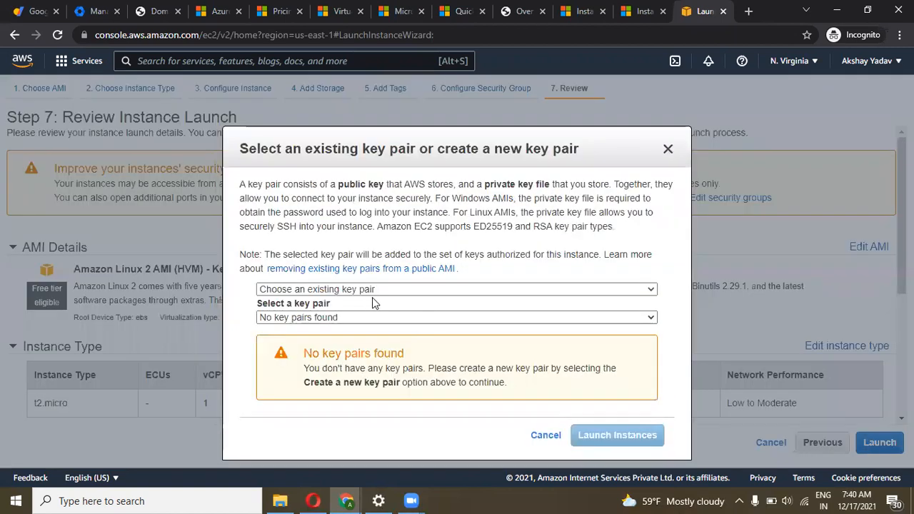
left_click(359, 317)
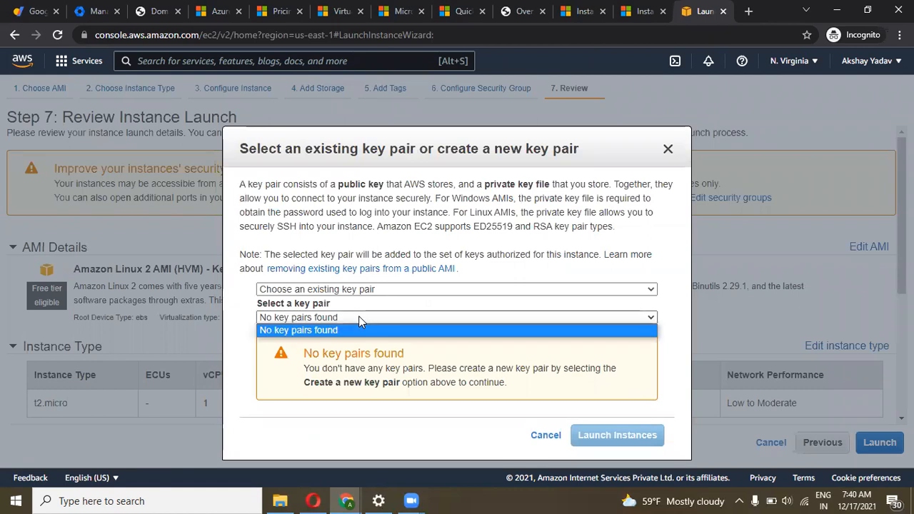
left_click(358, 317)
left_click(351, 289)
left_click(354, 314)
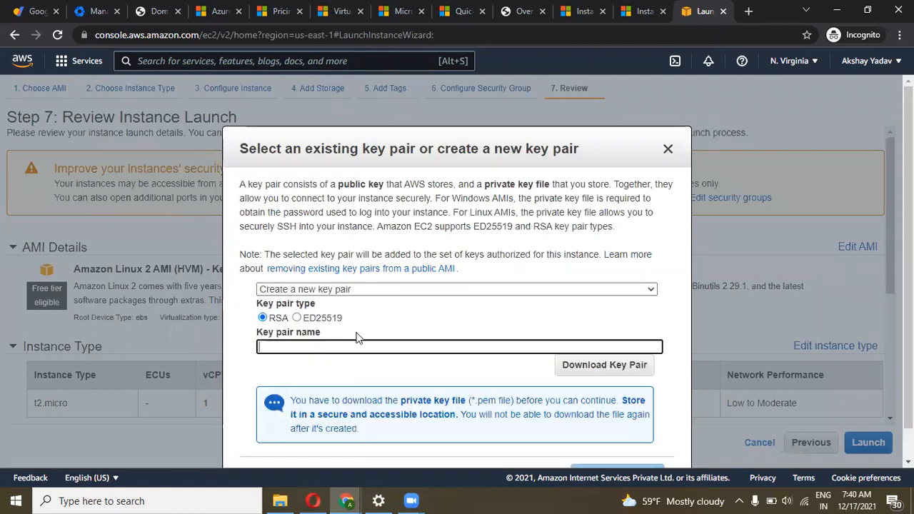
type("Linuxla")
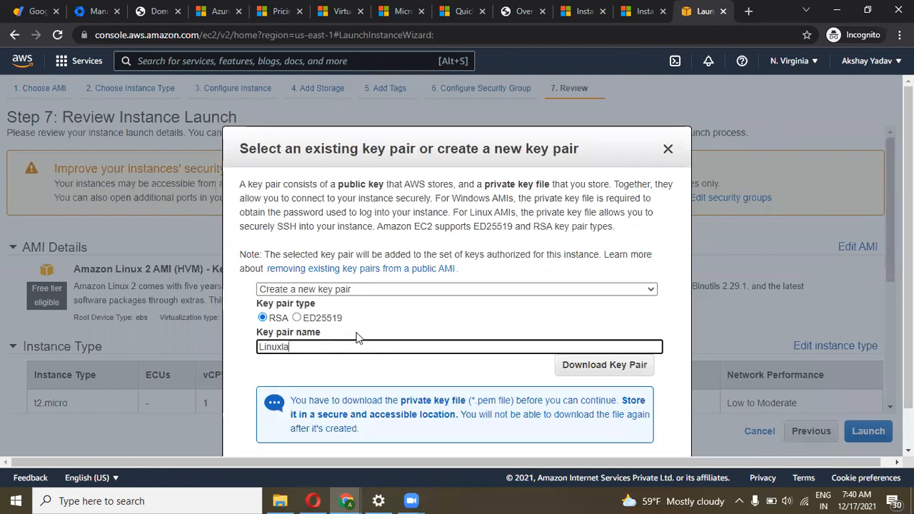
left_click(561, 367)
Launch the instance and open it, Pending, in the Instances list
scroll(462, 322, "down", 2)
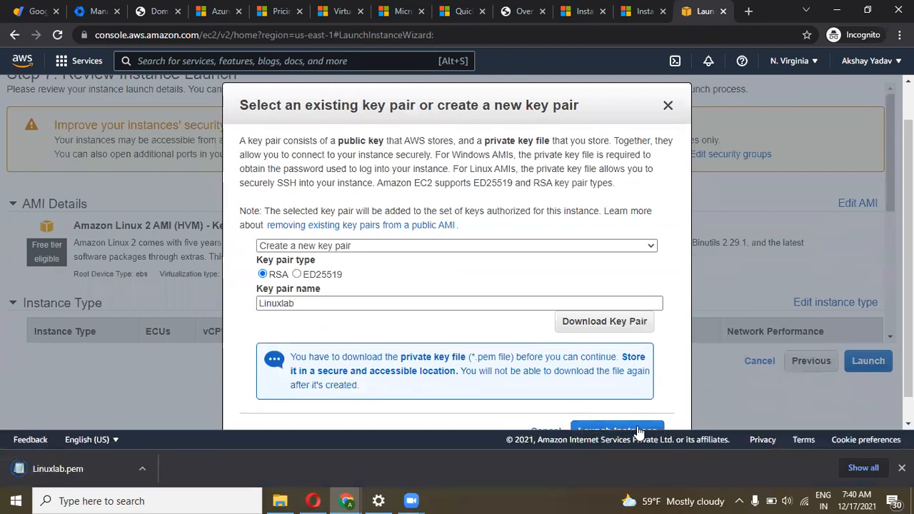
left_click(638, 429)
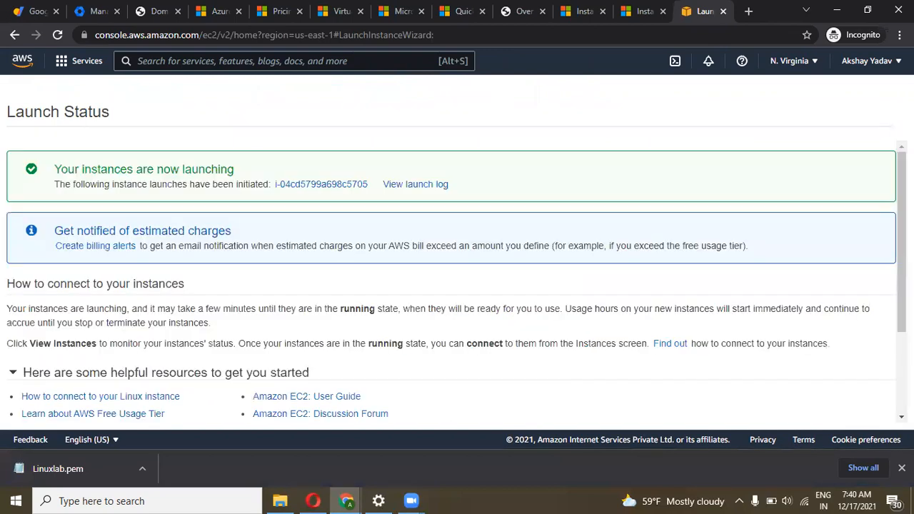
left_click(901, 468)
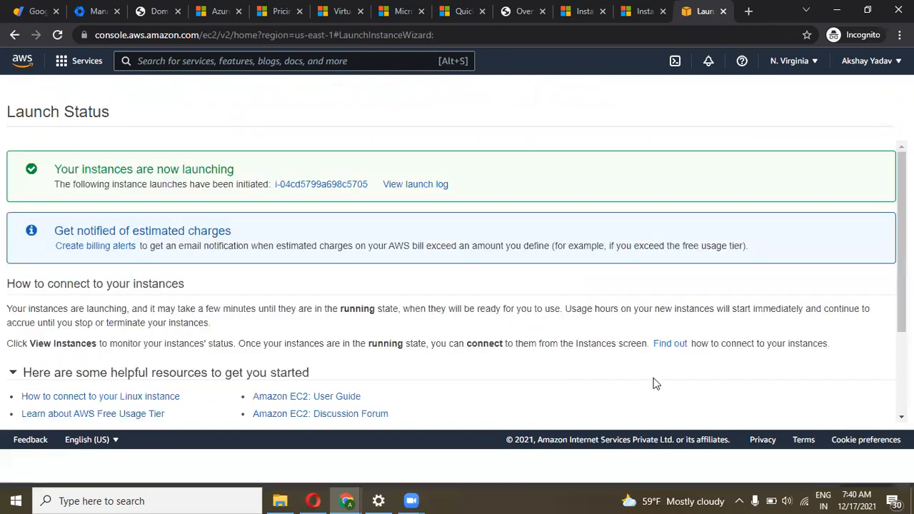
left_click(310, 185)
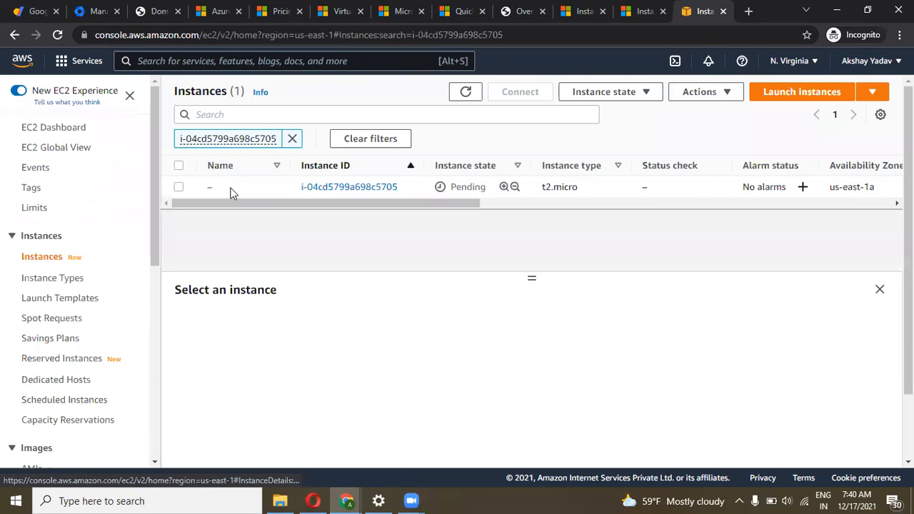
left_click(220, 187)
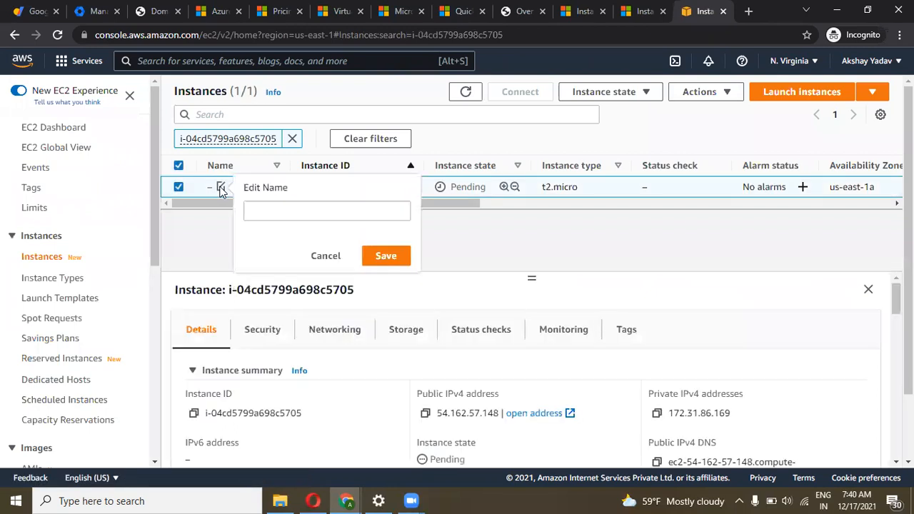
Name the pending instance web1 and clear the instance ID filter
left_click(264, 211)
type("web1")
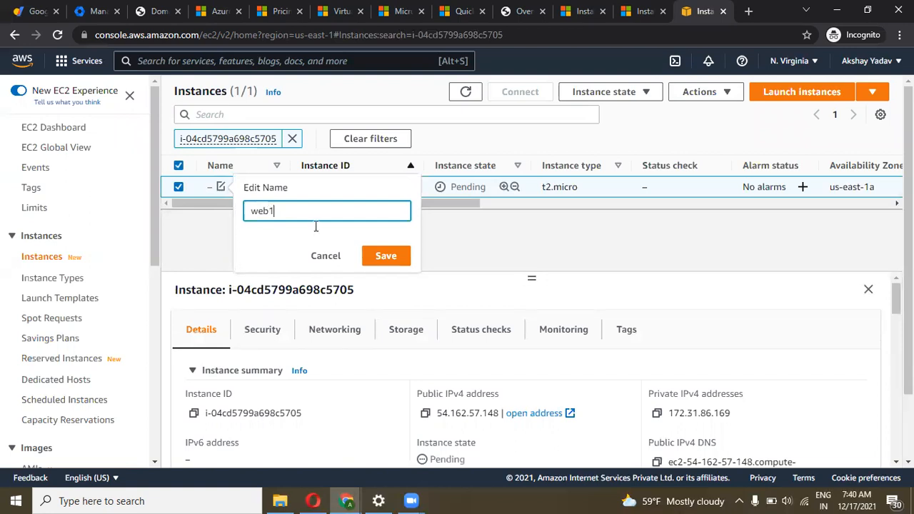
left_click(381, 255)
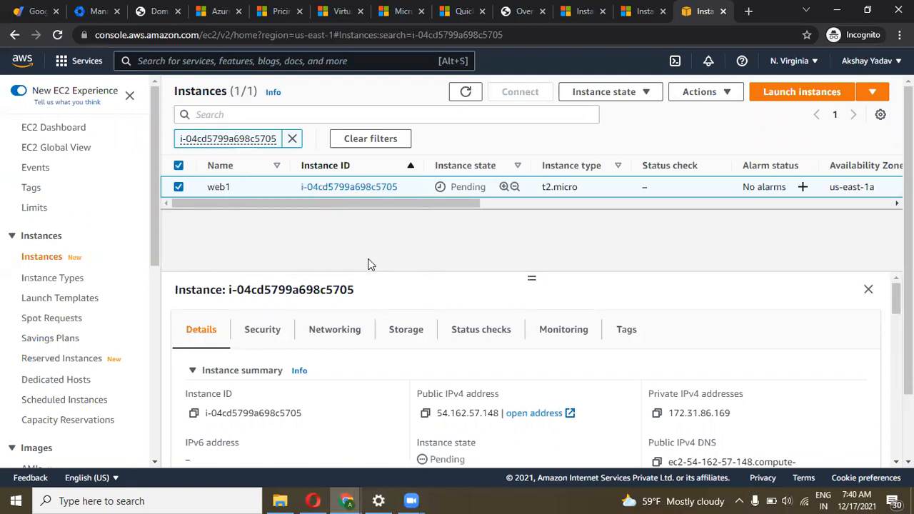
left_click(292, 138)
Start another Amazon Linux 2 Kernel 5.10 t2.micro launch, keeping default details and 8 GiB storage
left_click(794, 97)
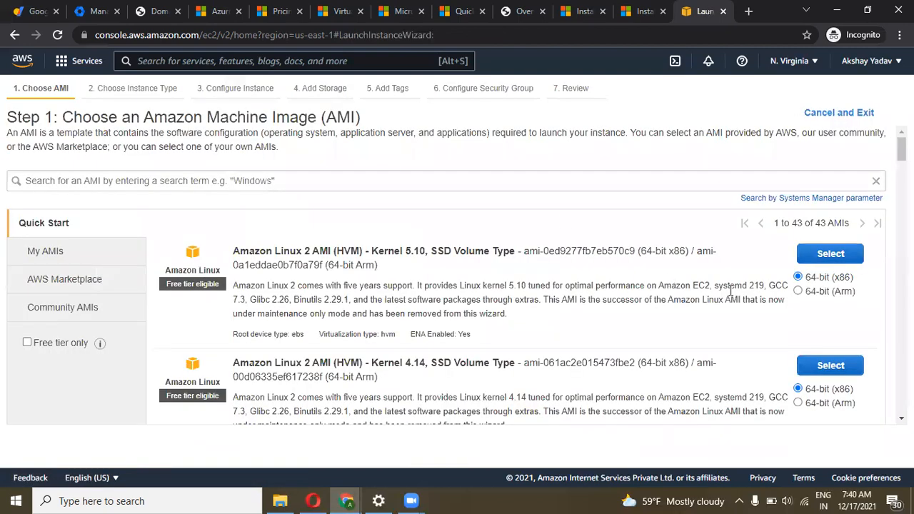
scroll(731, 292, "down", 2)
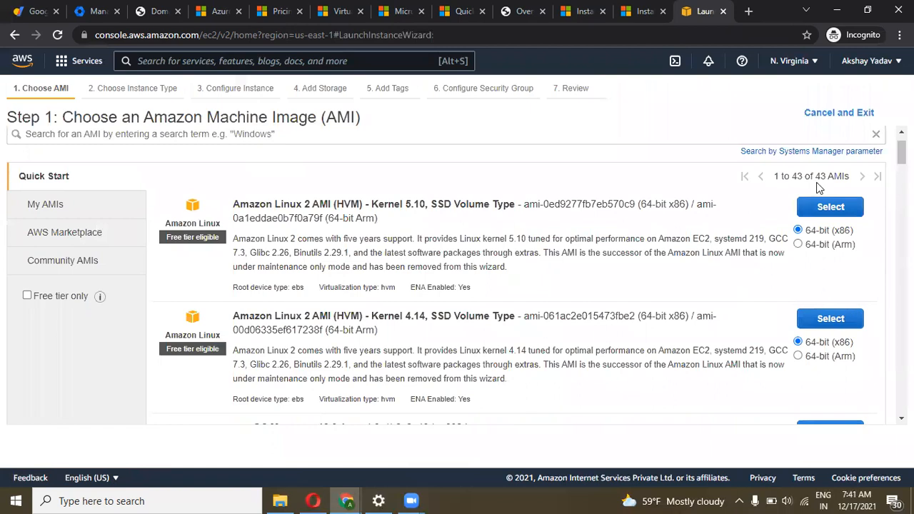
left_click(819, 207)
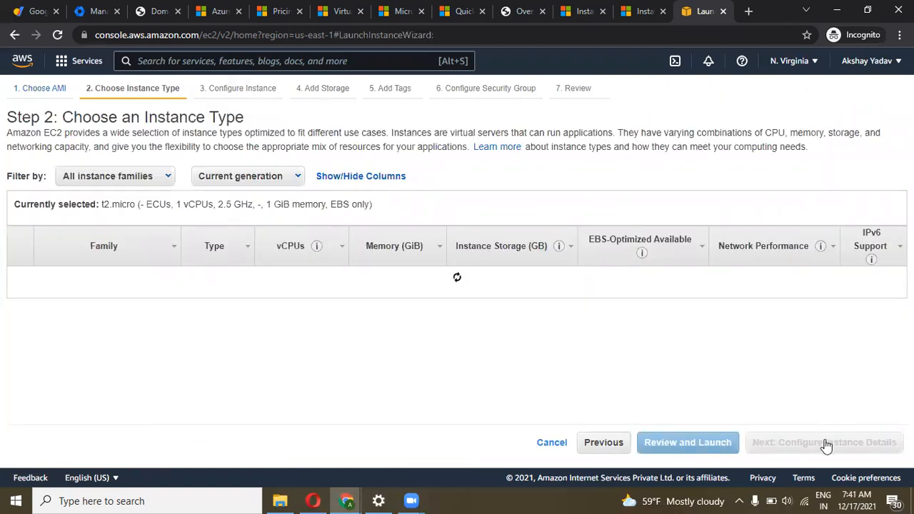
left_click(826, 446)
left_click(839, 445)
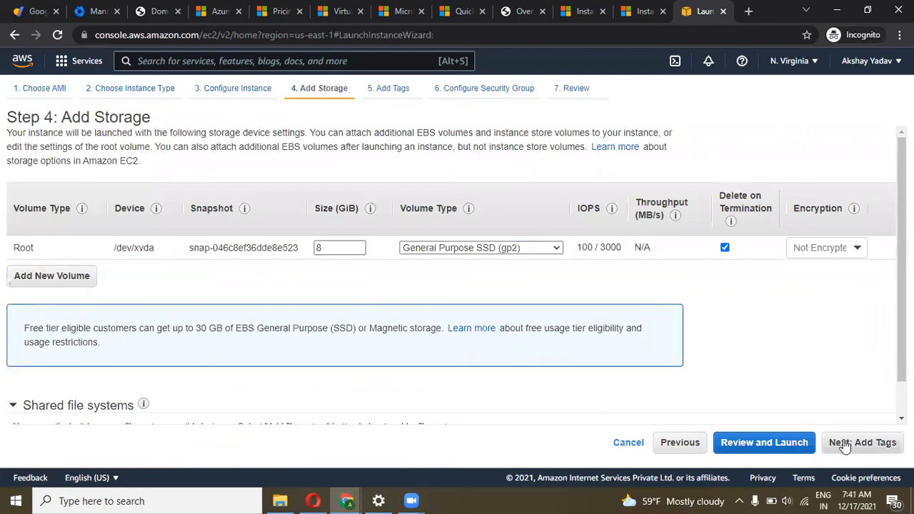
left_click(845, 444)
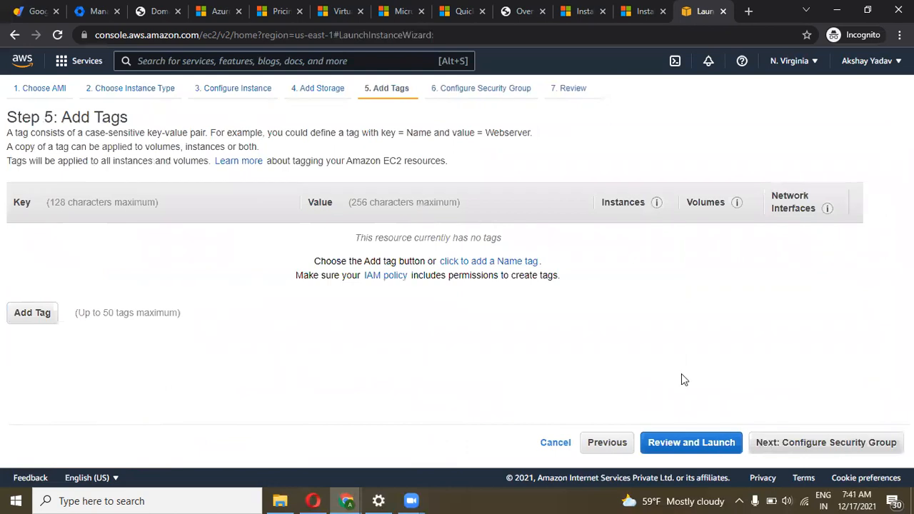
Add a tag with key Name and value Webserver2
left_click(46, 319)
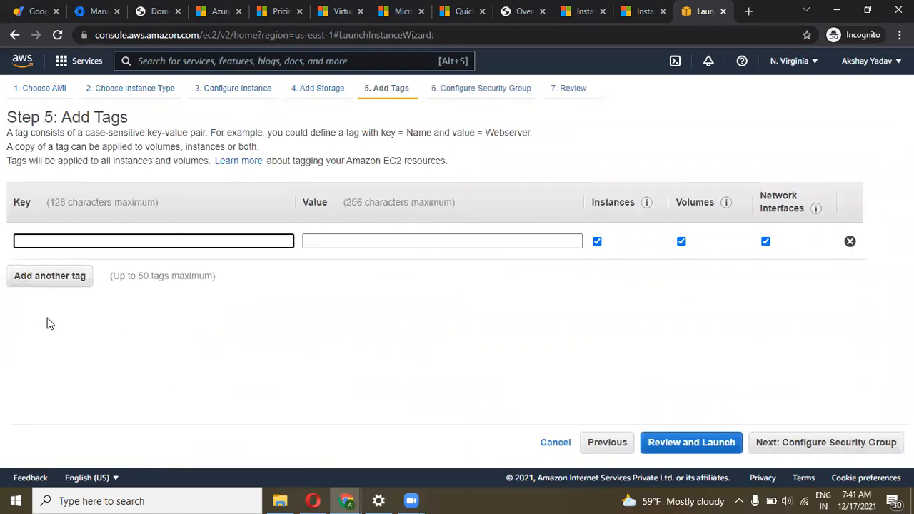
type("name")
left_click(156, 272)
left_click(314, 244)
type("We")
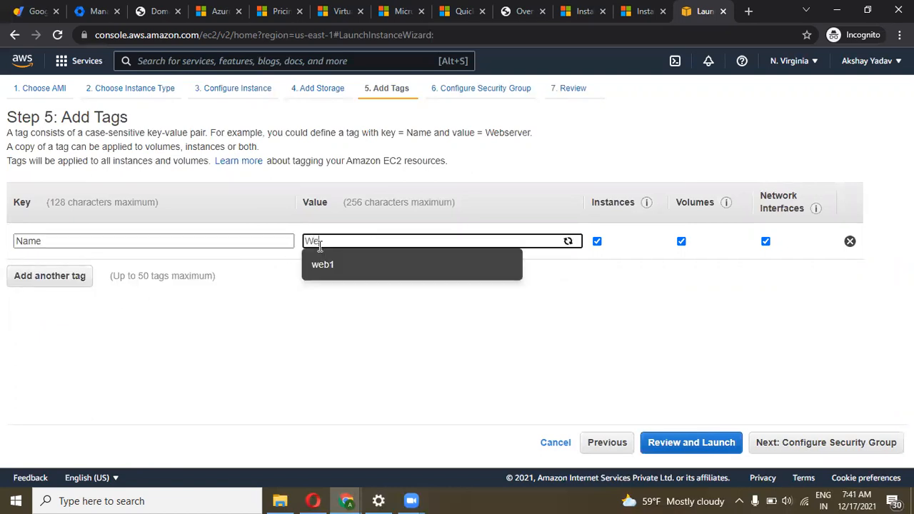
type("bserver2")
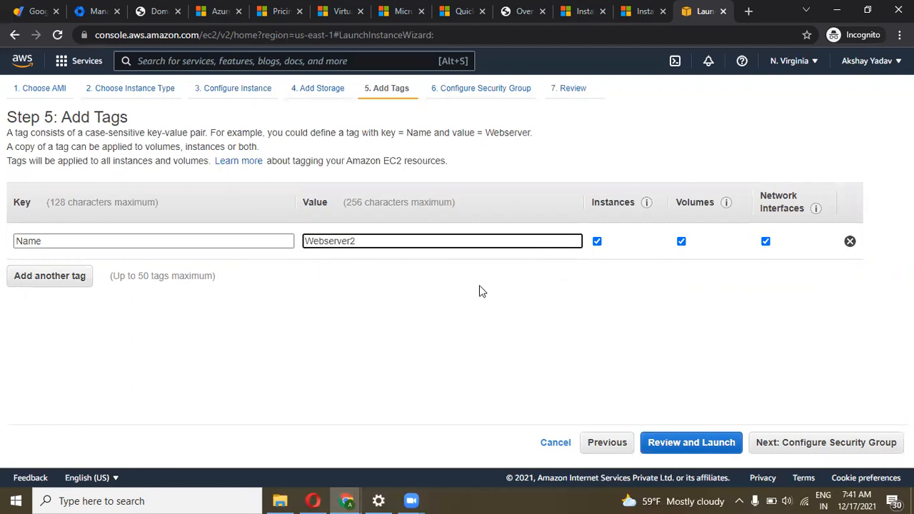
left_click(509, 319)
Launch the second instance with the existing Linuxlab key pair, acknowledging the private key
left_click(795, 447)
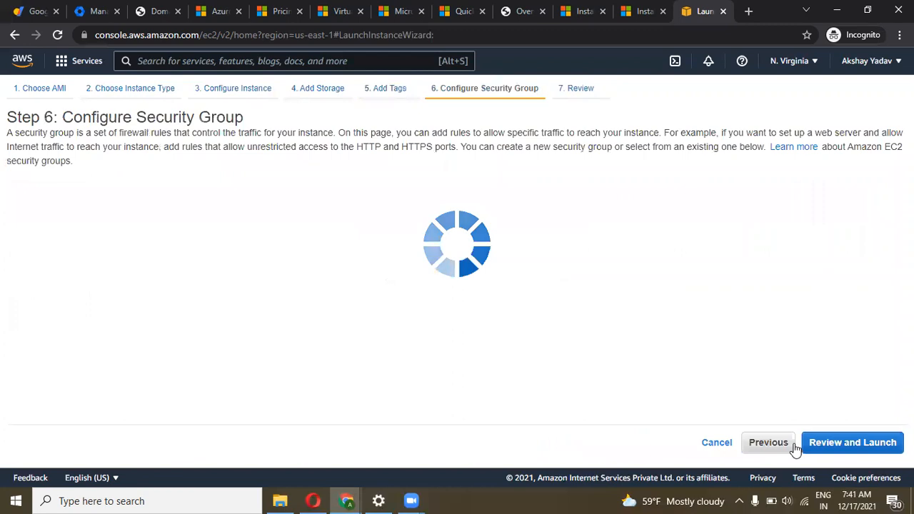
left_click(828, 448)
left_click(878, 443)
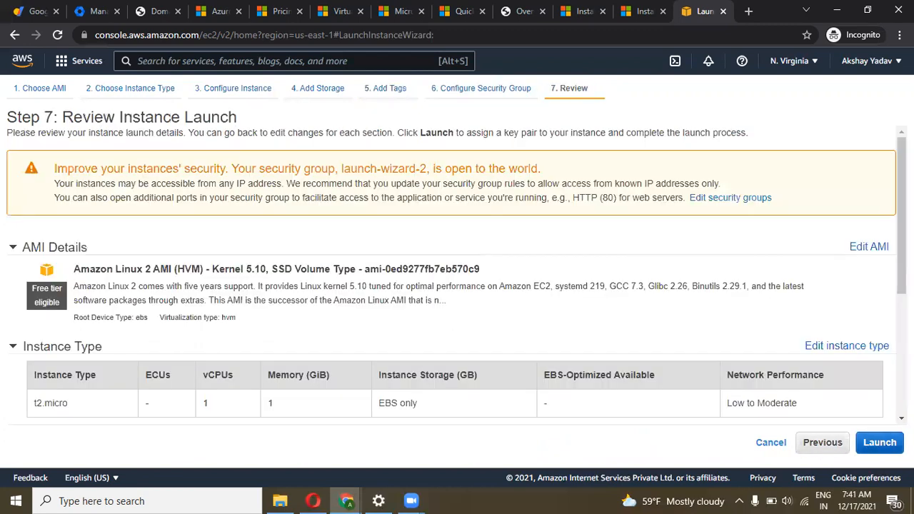
left_click(315, 339)
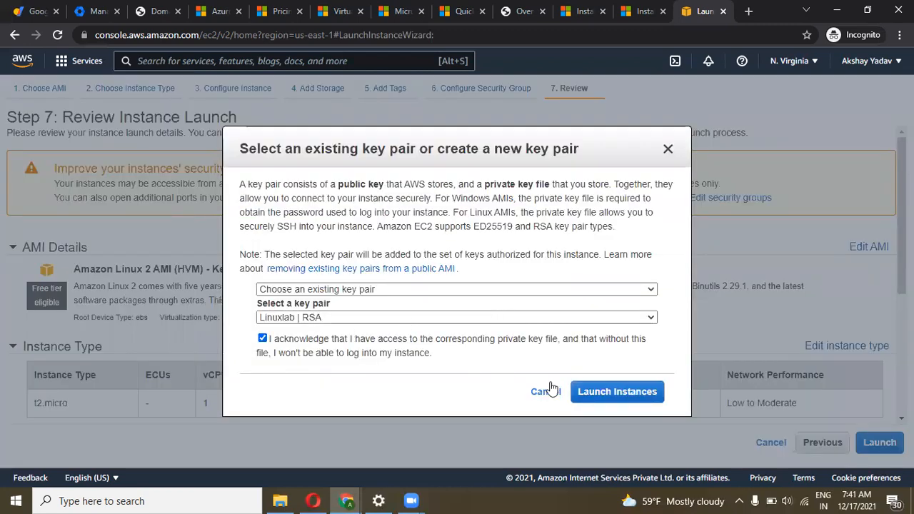
left_click(596, 393)
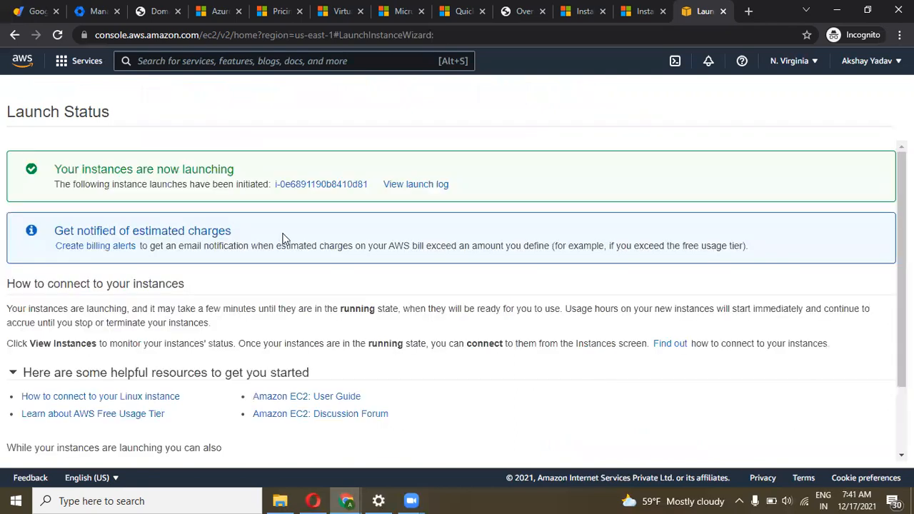
left_click(312, 184)
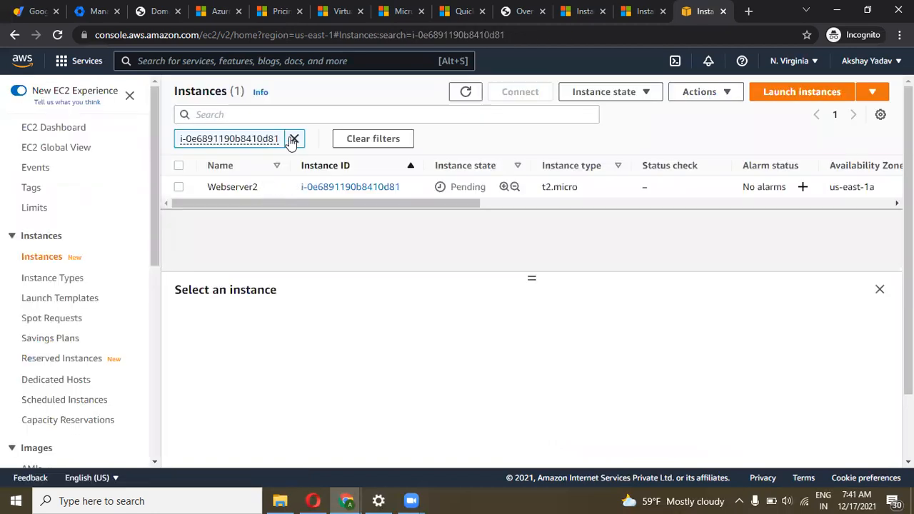
List all instances, show web1's details (public IPv4 54.162.57.148), and search Windows for Termius
left_click(293, 140)
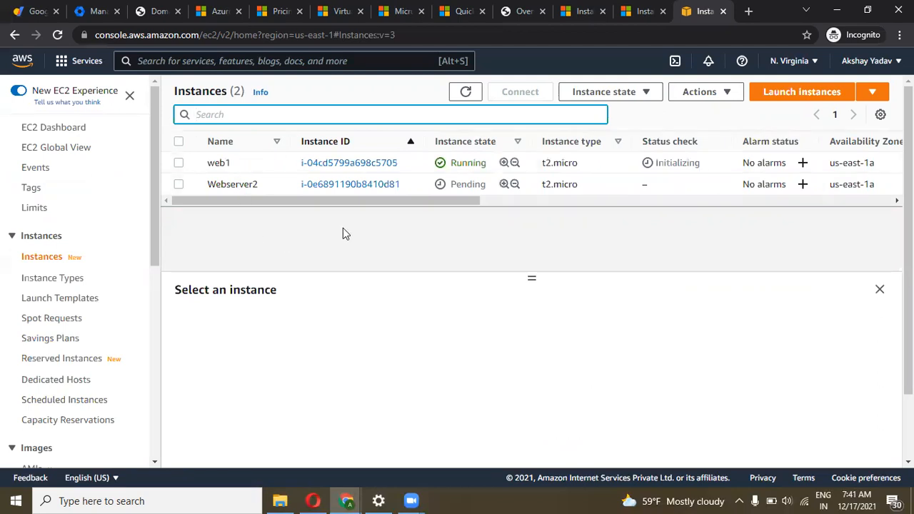
left_click(465, 92)
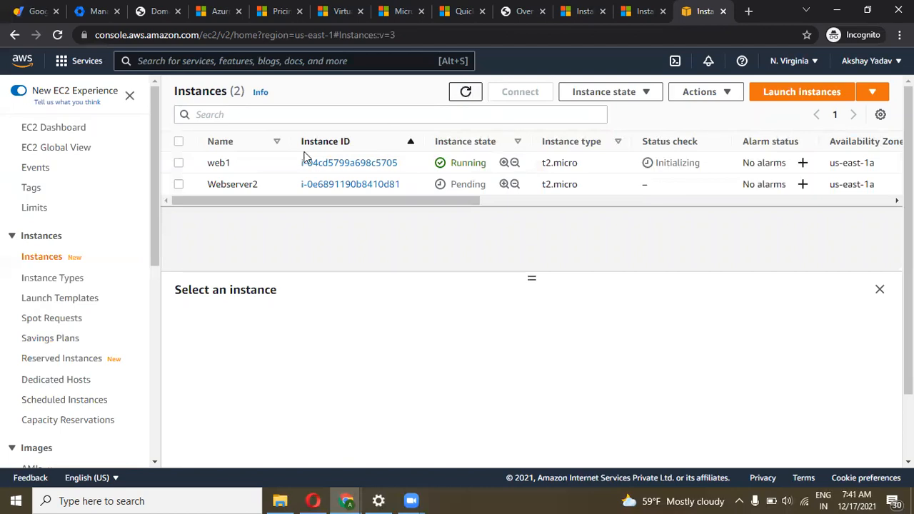
left_click(179, 164)
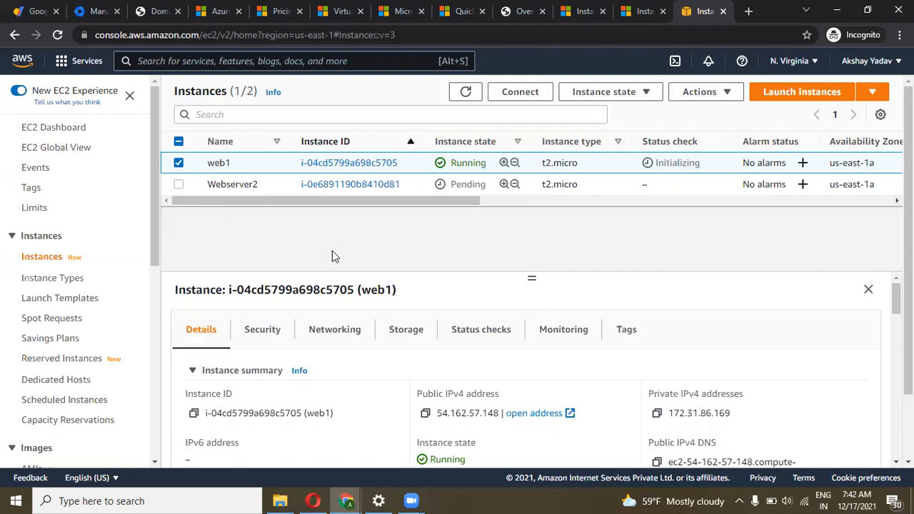
left_click(219, 500)
type("ter")
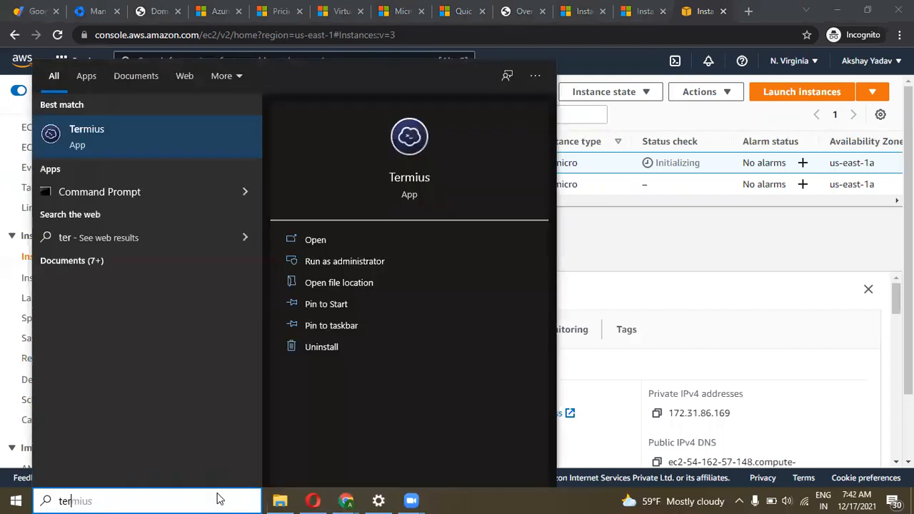
Launch Termius and start a blank new host entry
key("Return")
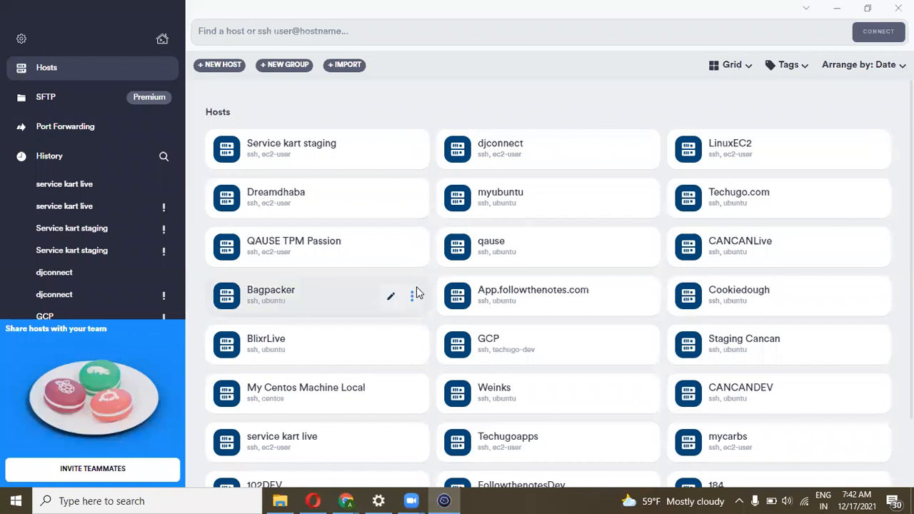
scroll(417, 292, "down", 2)
scroll(417, 288, "up", 2)
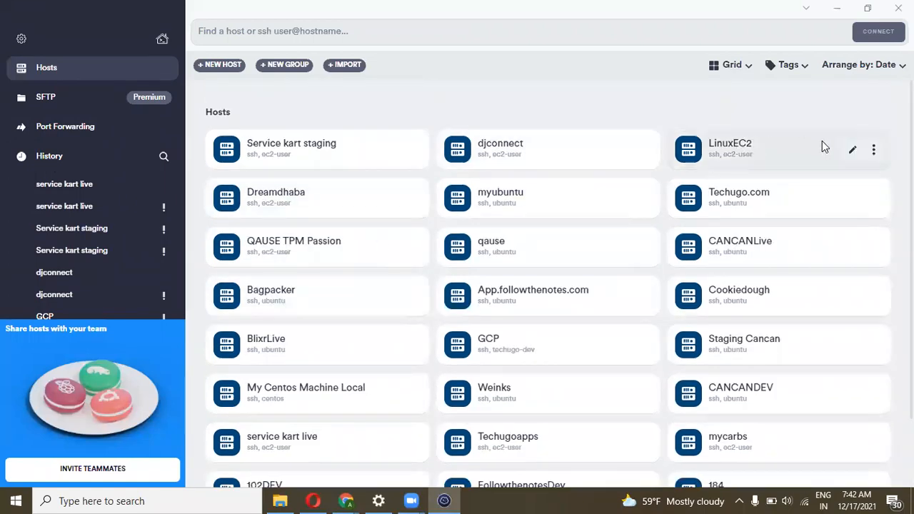
left_click(221, 66)
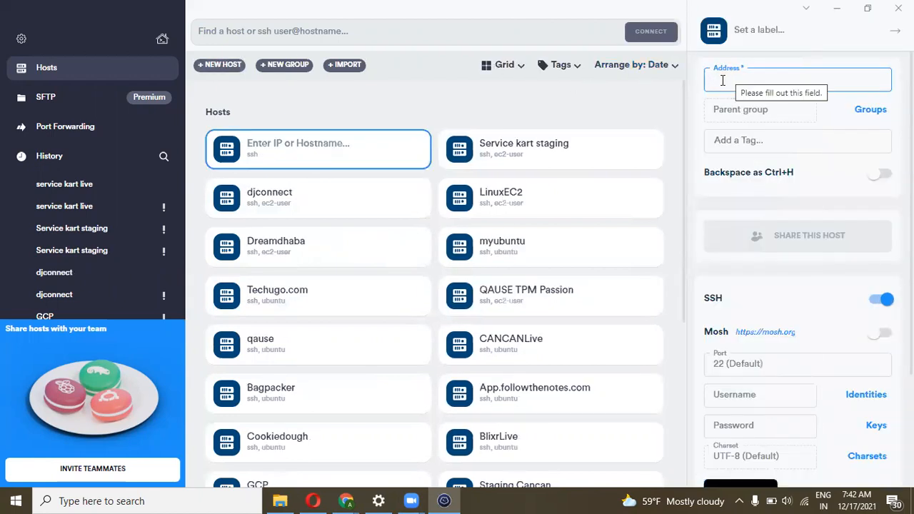
Label the new host Webserver1 and paste web1's public IPv4 54.162.57.148 as its address
left_click(751, 33)
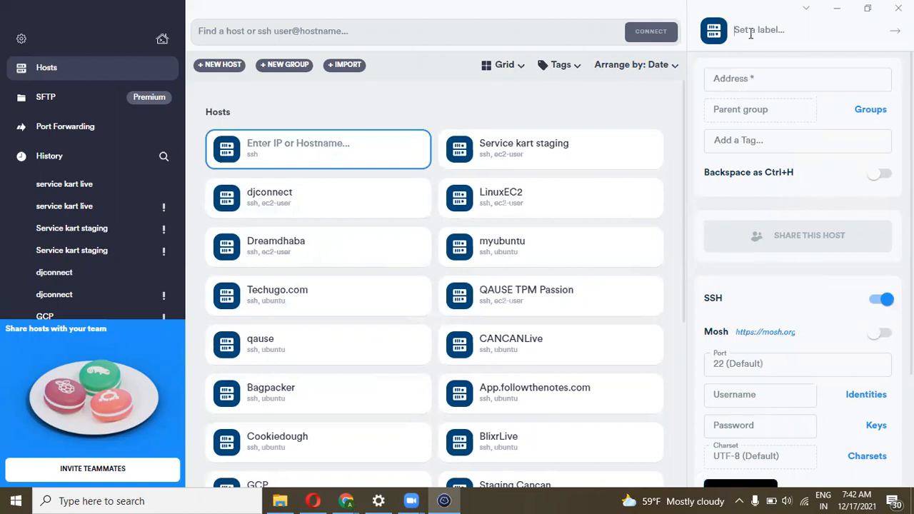
type("Webserver")
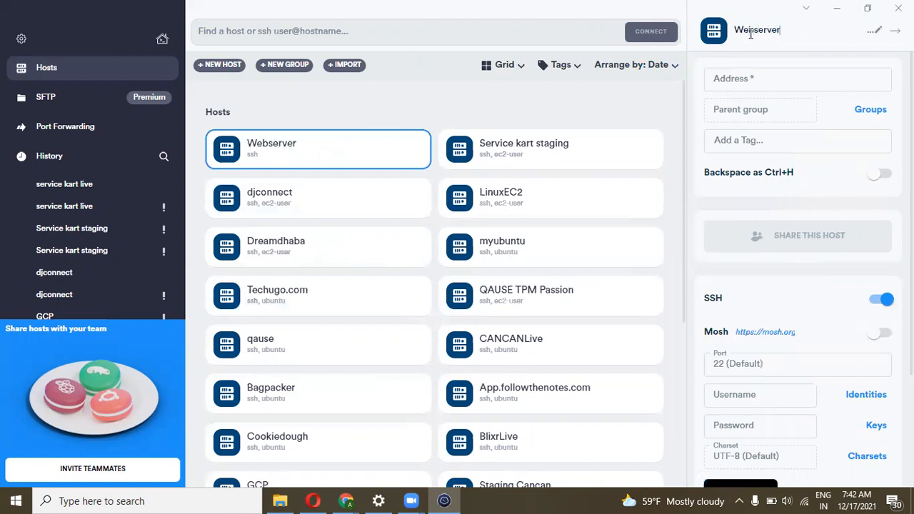
left_click(739, 81)
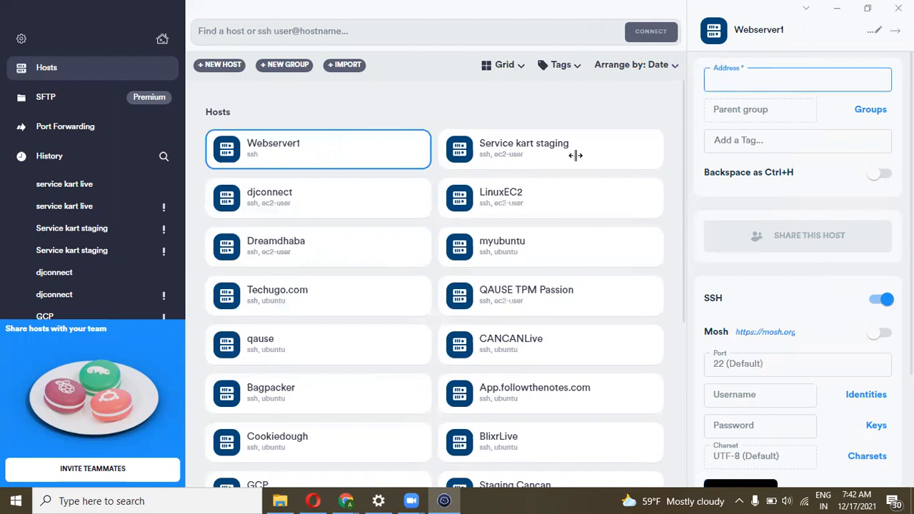
key("alt+Tab")
left_click(424, 419)
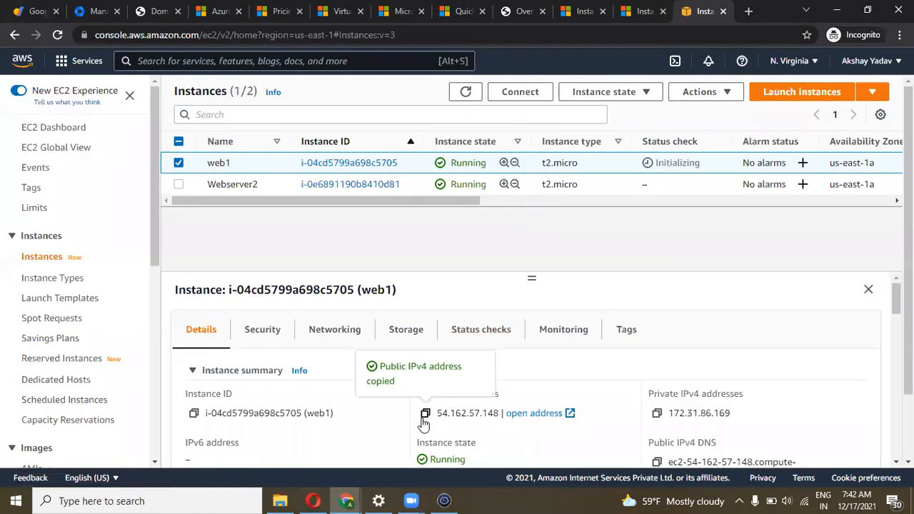
key("alt+Tab")
key("ctrl+v")
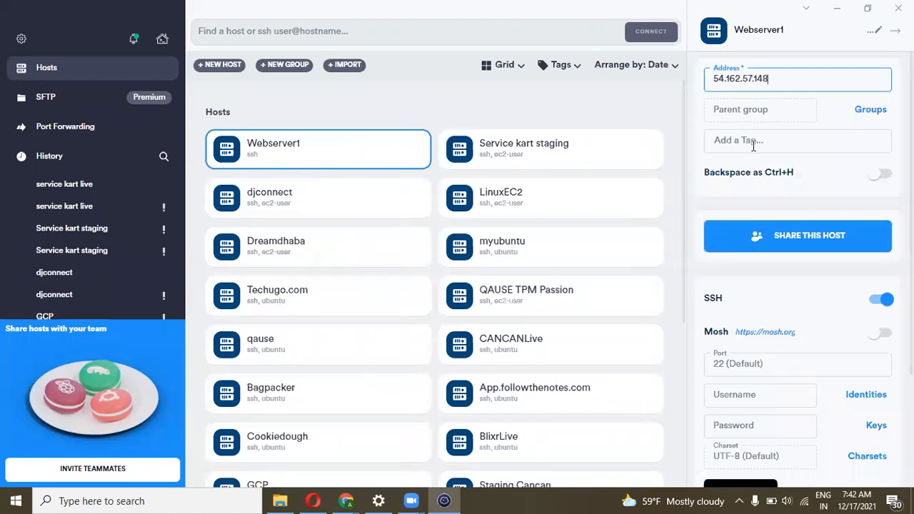
Set the username to ec2-user and bring up the saved keys list
scroll(753, 312, "down", 2)
left_click(736, 302)
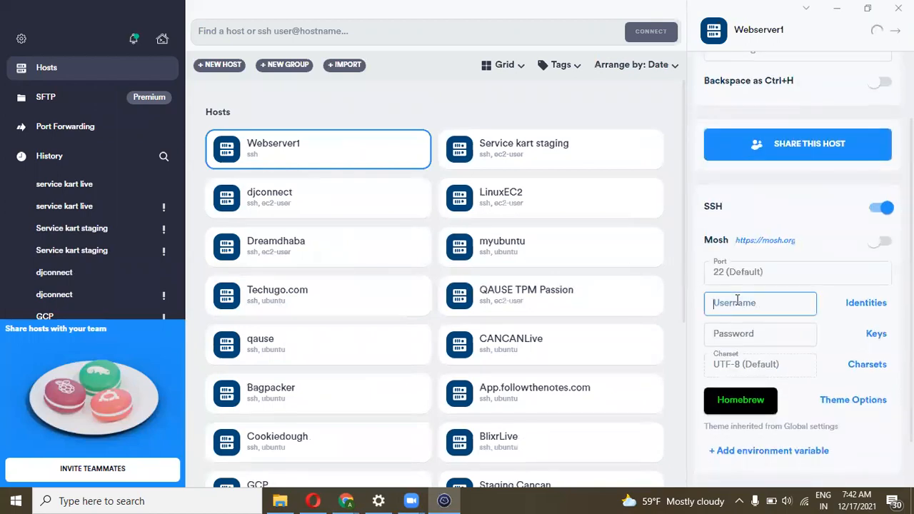
type("ec2-")
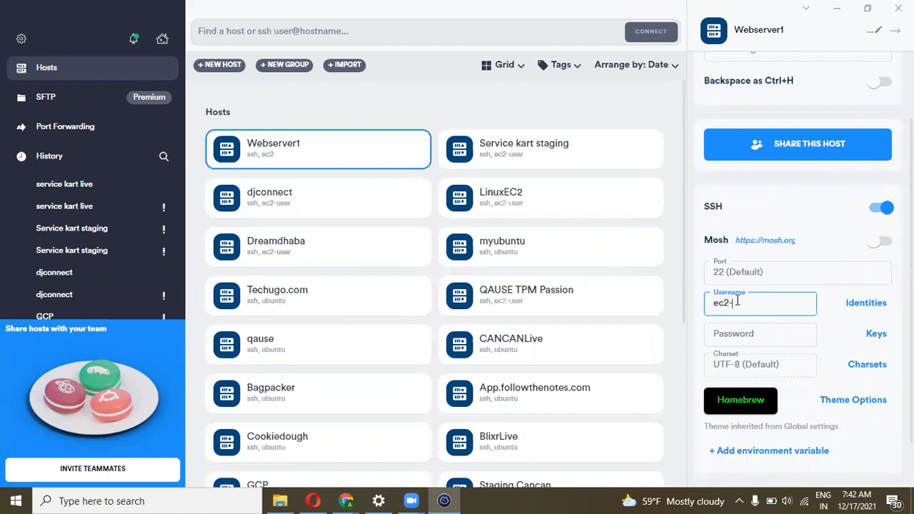
left_click(875, 333)
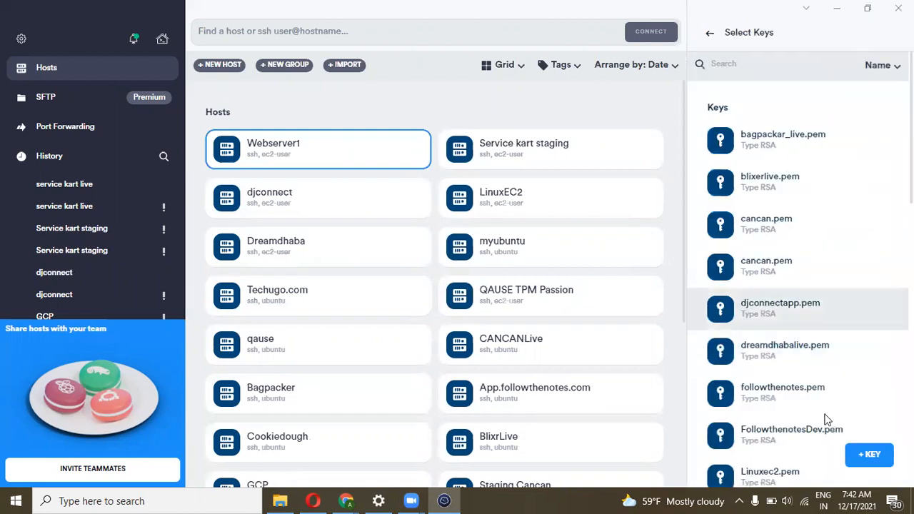
Add the Linuxlab.pem key from Downloads as a new private key and close the host panel
left_click(868, 455)
left_click(879, 174)
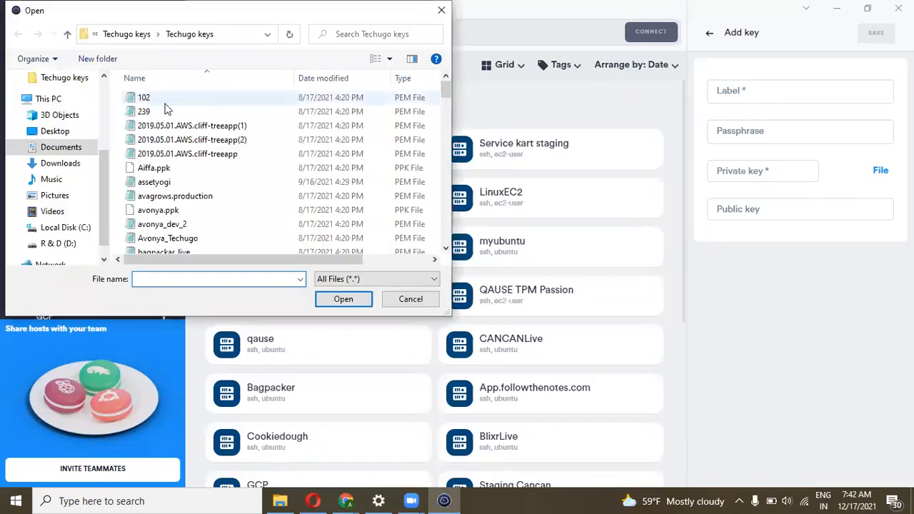
left_click(53, 133)
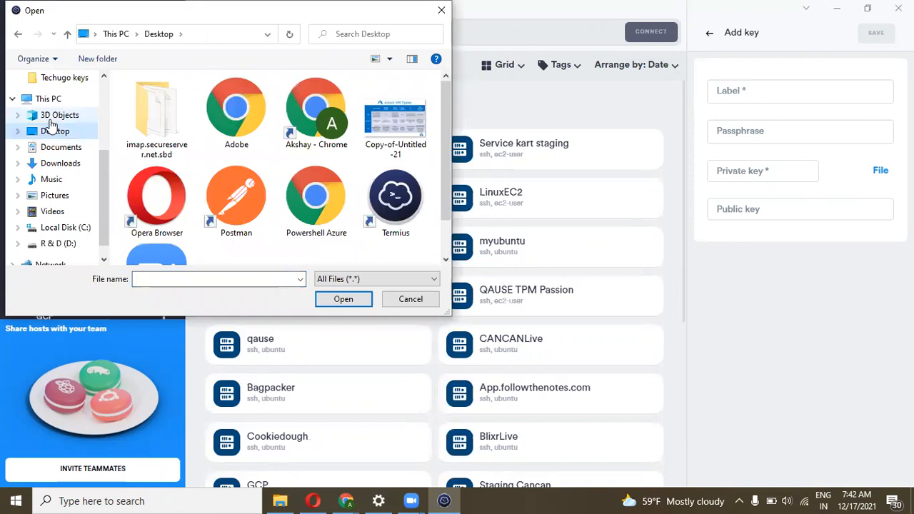
left_click(51, 163)
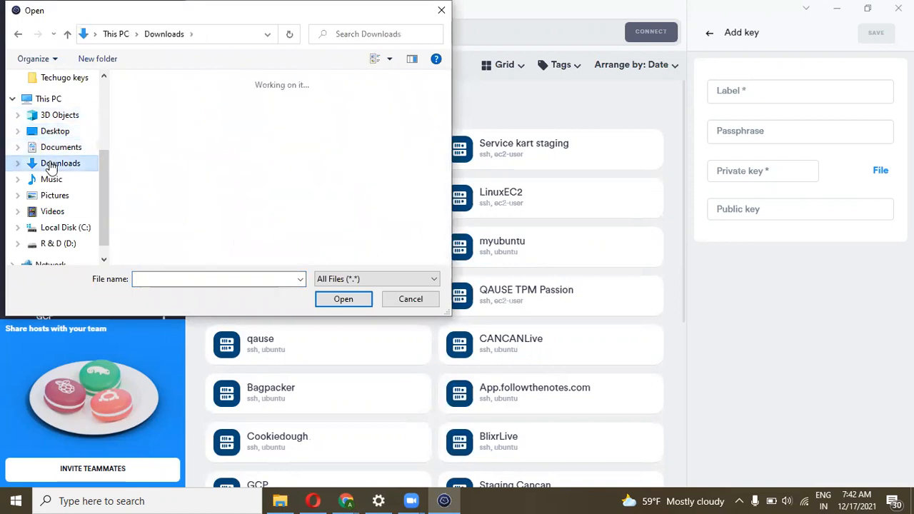
left_click(178, 111)
left_click(333, 300)
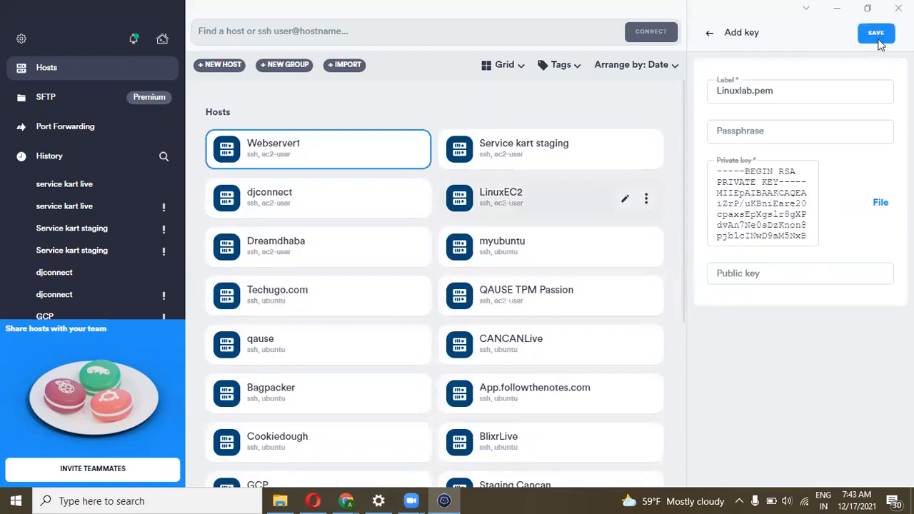
left_click(877, 35)
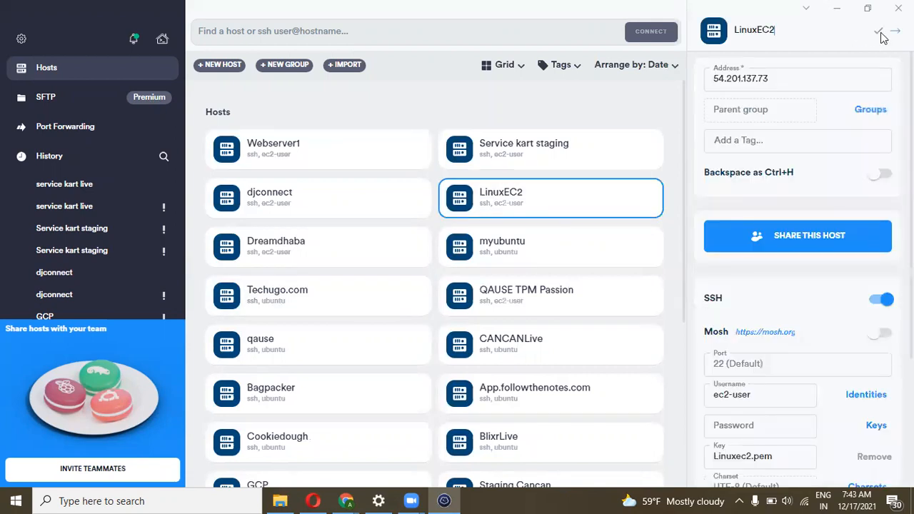
left_click(878, 31)
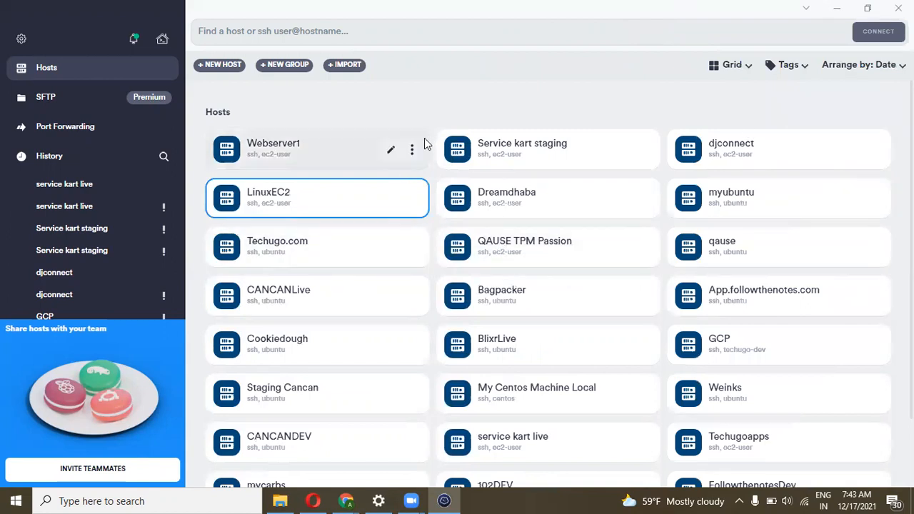
Connect to Webserver1 over SSH, accepting the server's fingerprint
left_click(411, 150)
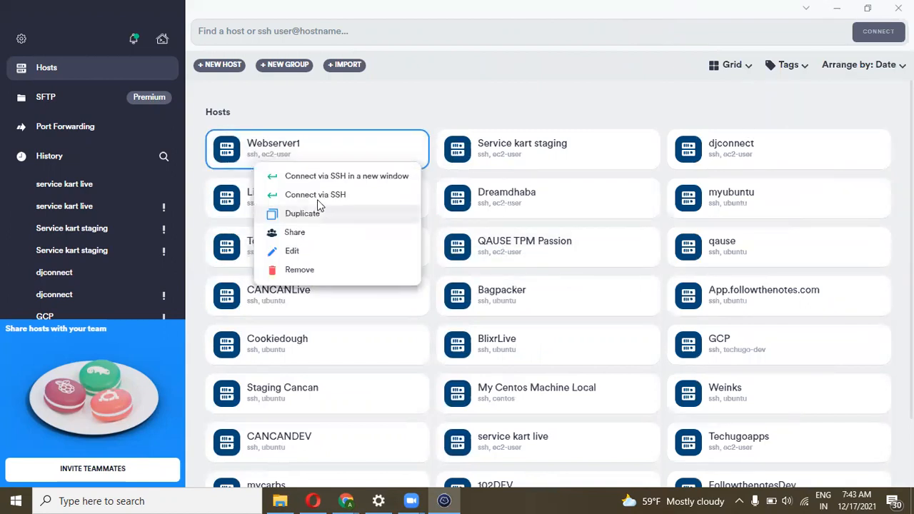
left_click(317, 203)
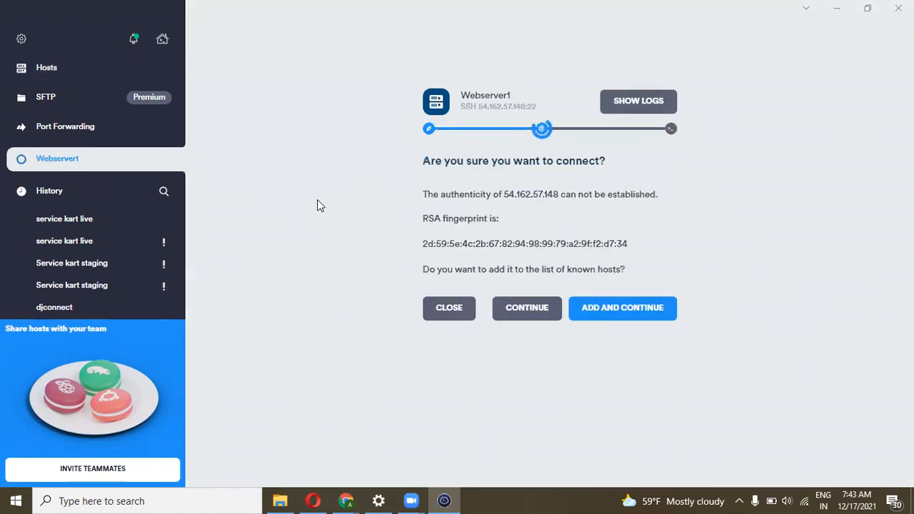
left_click(590, 314)
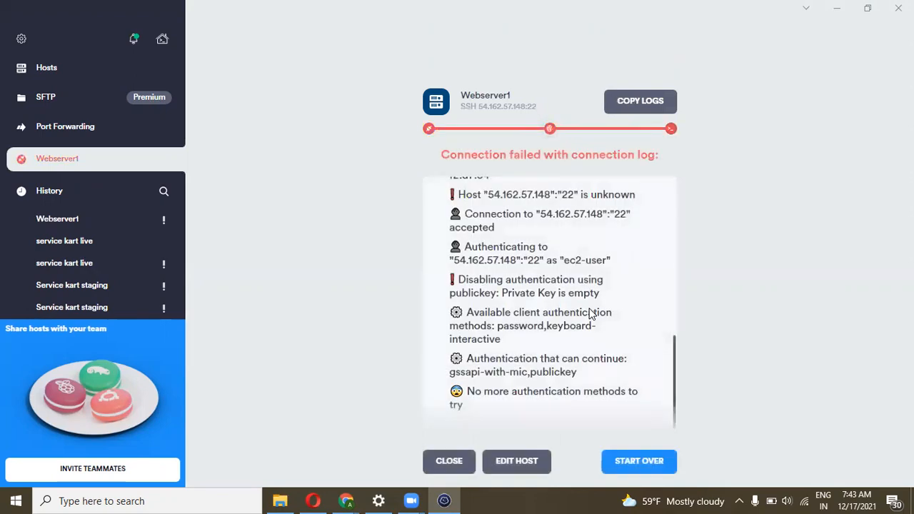
Review Webserver1's host settings from the failed connection, then close them
scroll(589, 314, "up", 3)
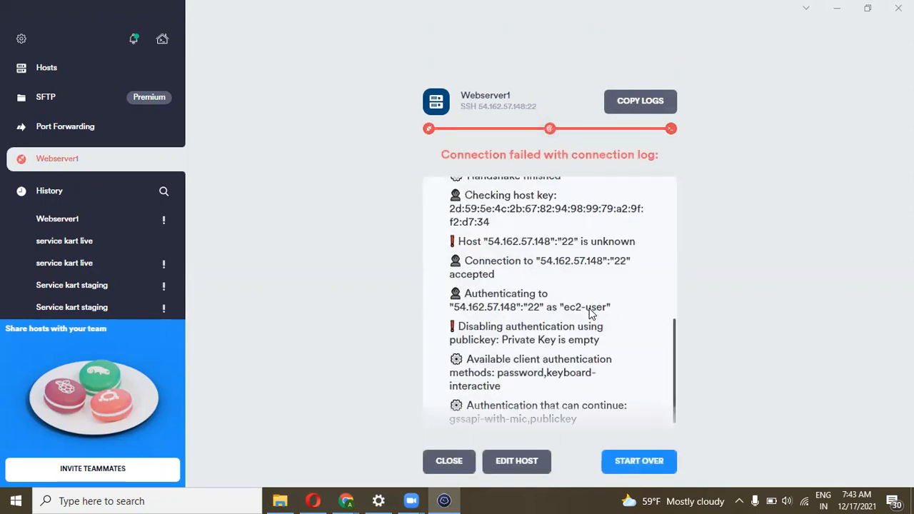
left_click(511, 461)
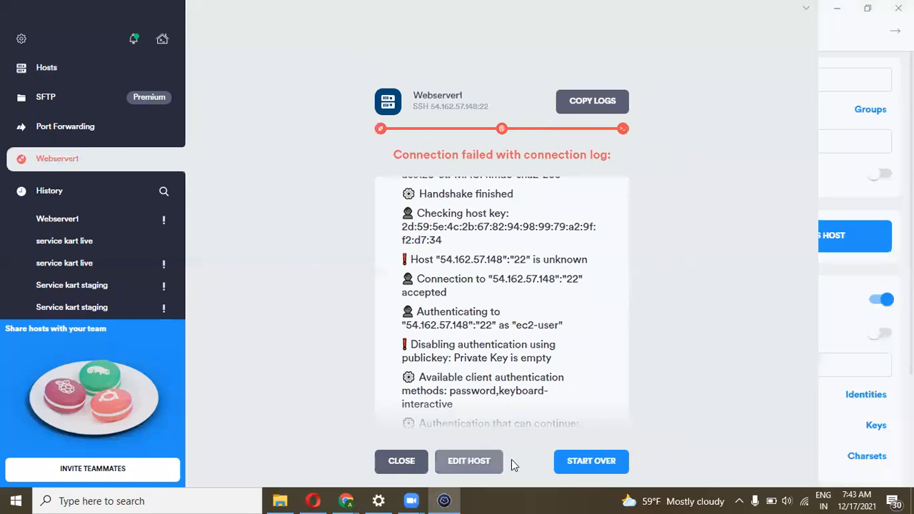
scroll(725, 389, "down", 1)
scroll(725, 389, "up", 1)
scroll(779, 346, "down", 2)
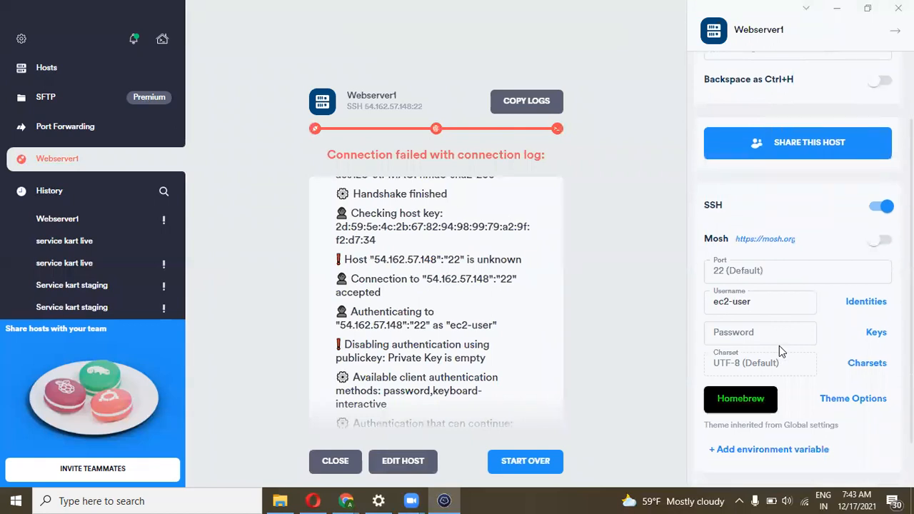
scroll(779, 352, "down", 1)
scroll(781, 350, "up", 3)
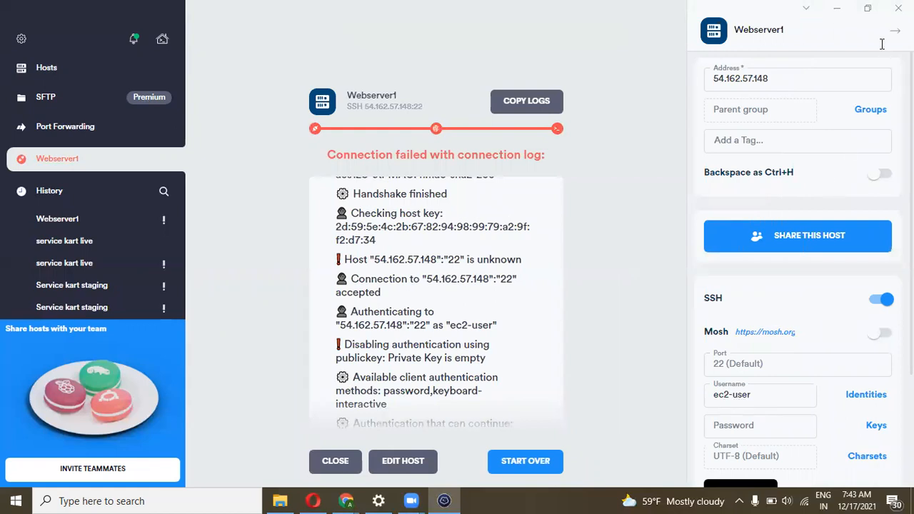
left_click(628, 285)
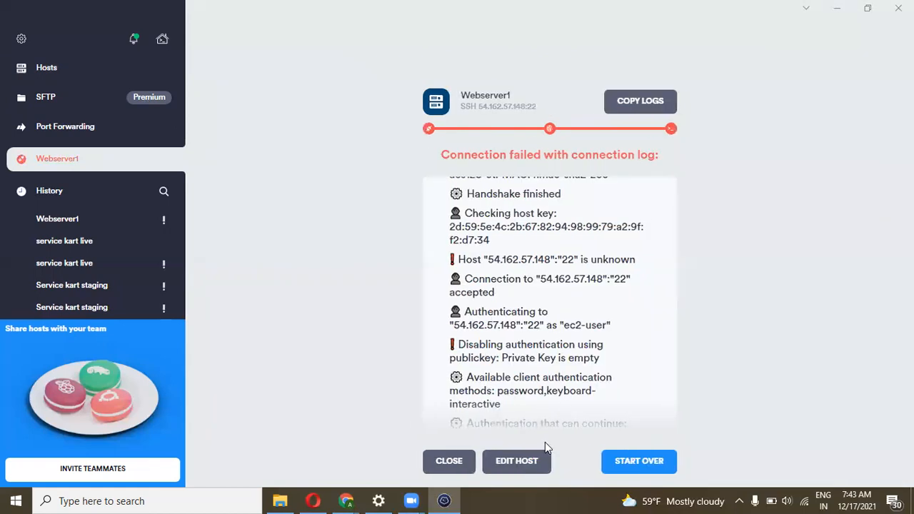
Retry the Webserver1 connection, which fails without a private key, and return to the EC2 console
key("Return")
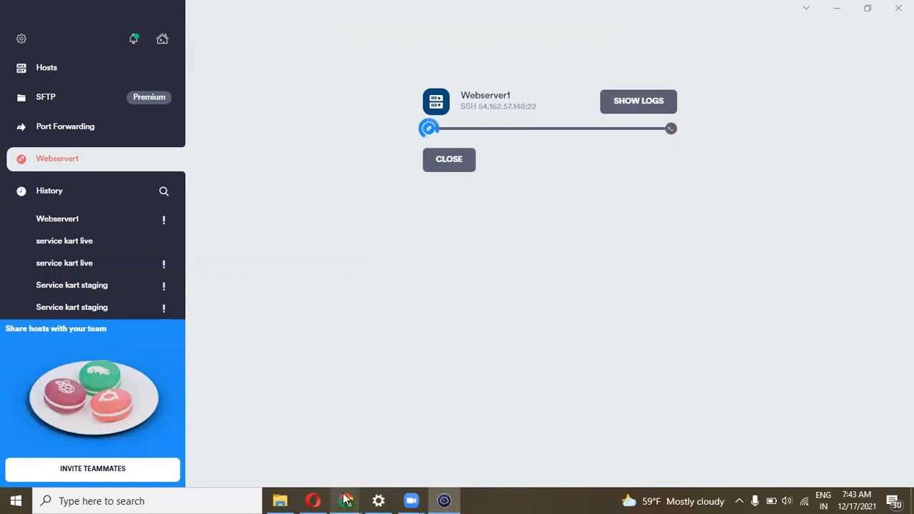
mouse_move(346, 499)
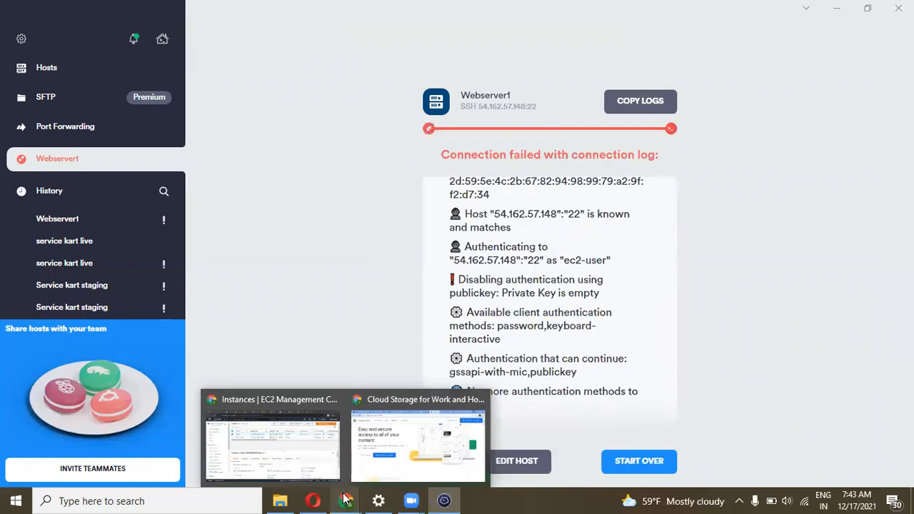
left_click(310, 472)
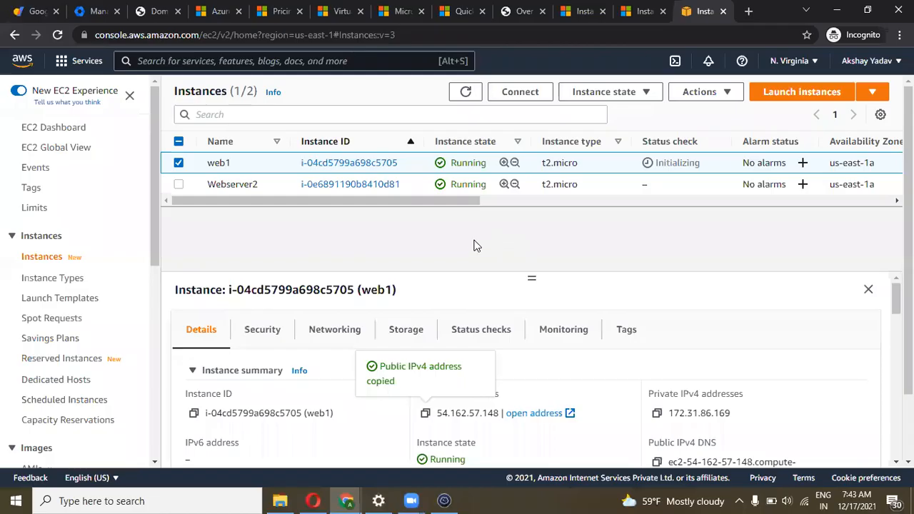
Refresh the EC2 instances list until web1 and Webserver2 show 2/2 checks passed
mouse_move(369, 200)
left_mouse_down()
mouse_move(476, 201)
mouse_move(375, 201)
left_mouse_up()
left_click(467, 92)
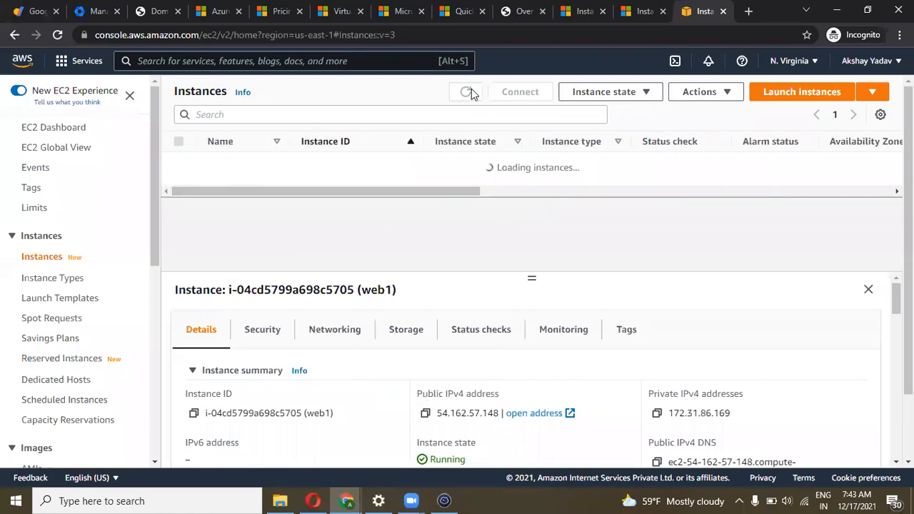
left_click(468, 93)
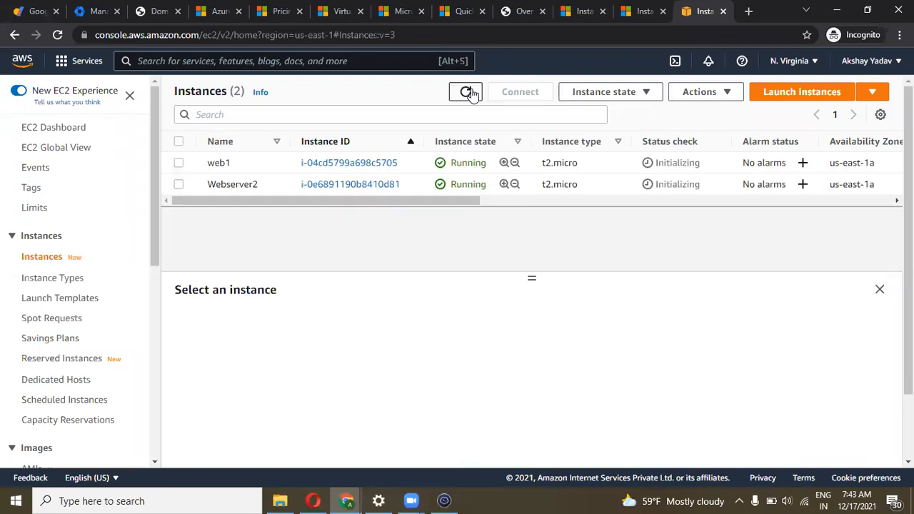
left_click_drag(361, 201, 320, 199)
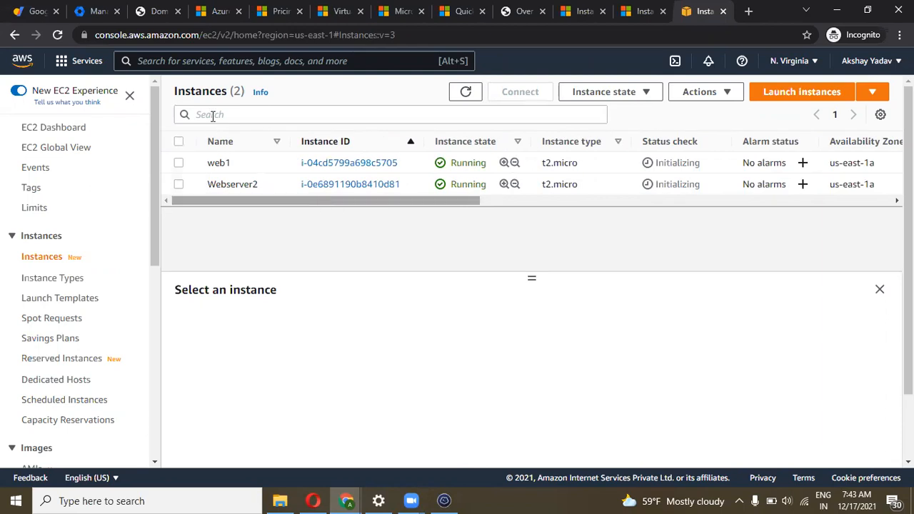
left_click(58, 36)
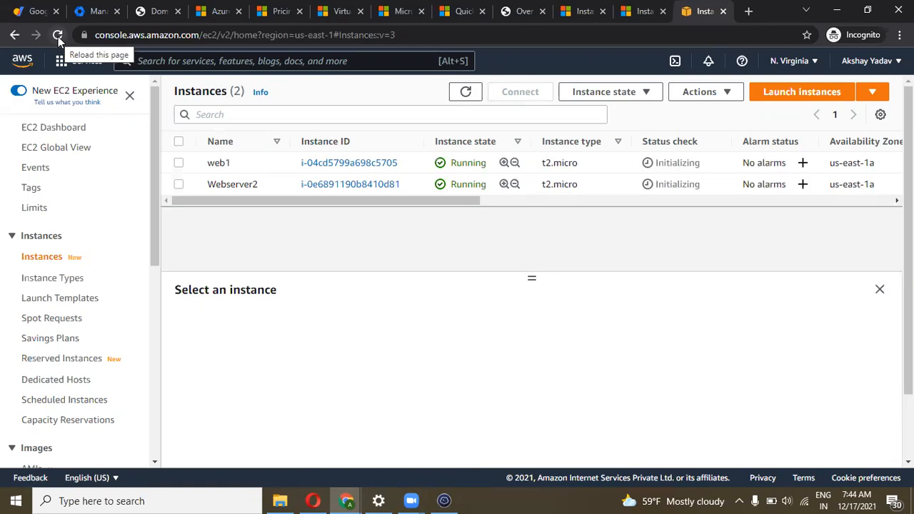
left_click_drag(284, 202, 143, 207)
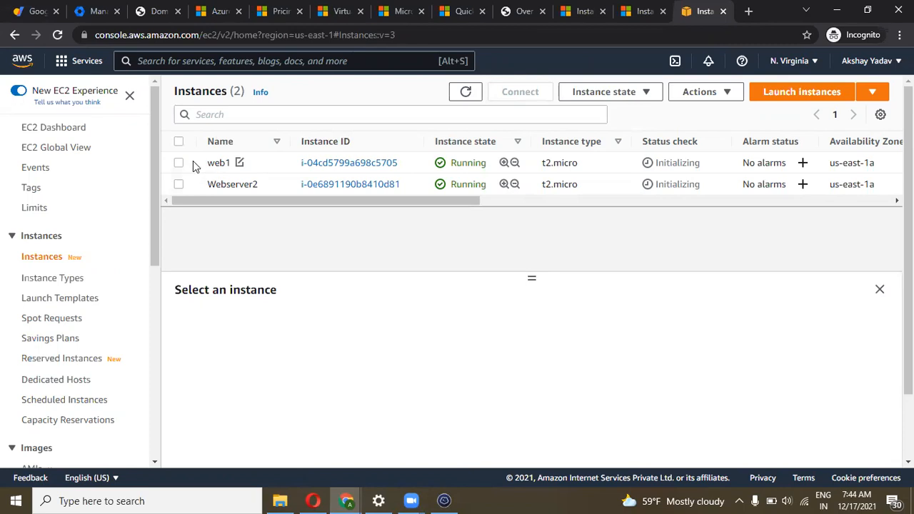
left_click(466, 93)
left_click_drag(348, 202, 820, 180)
left_click_drag(689, 208, 367, 185)
left_click_drag(297, 201, 271, 184)
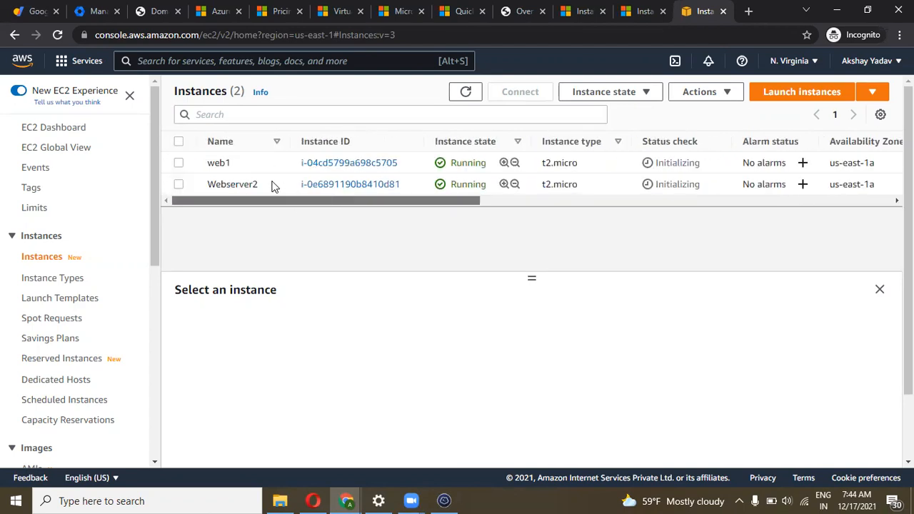
left_click(465, 93)
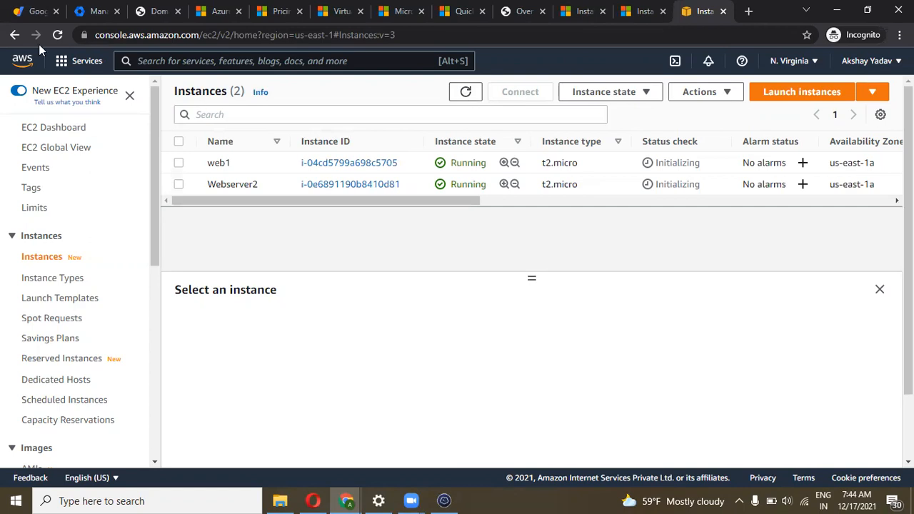
left_click(58, 35)
left_click_drag(321, 204, 328, 261)
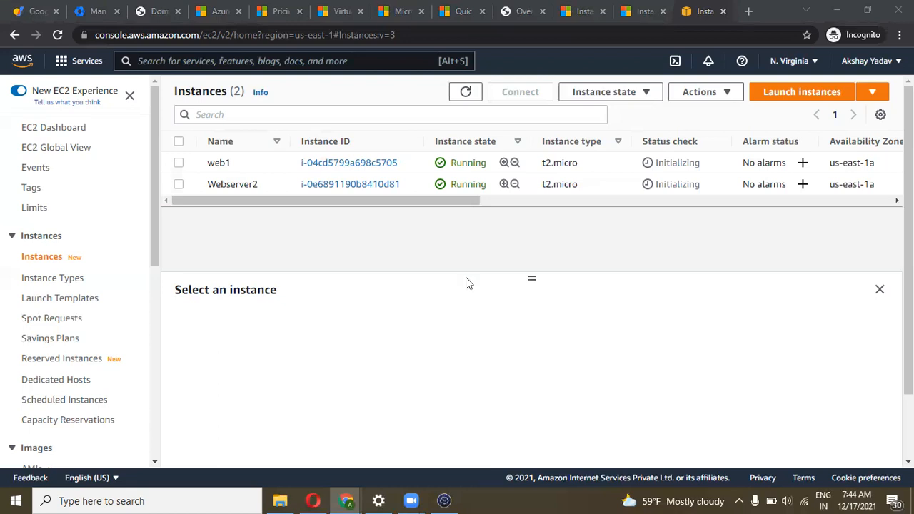
Retry the Webserver1 connection in Termius, then go back to the browser
key("alt+Tab")
left_click(631, 462)
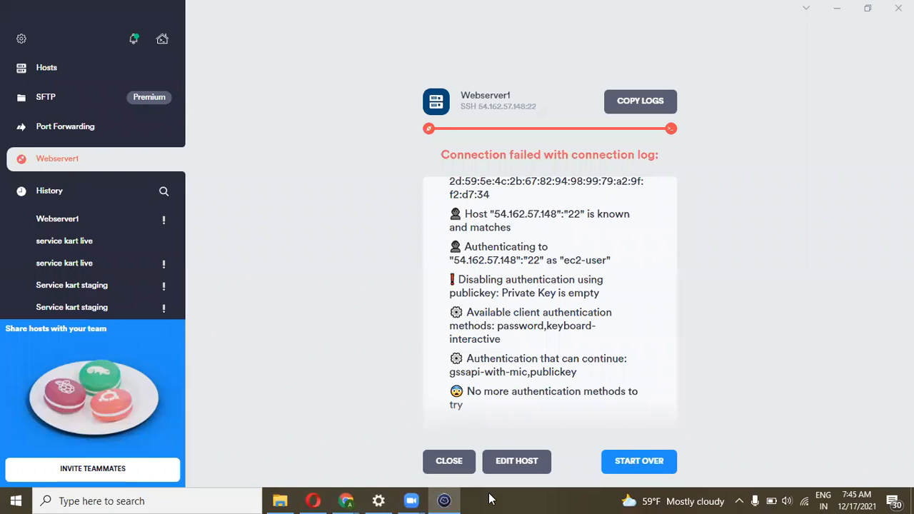
left_click(345, 499)
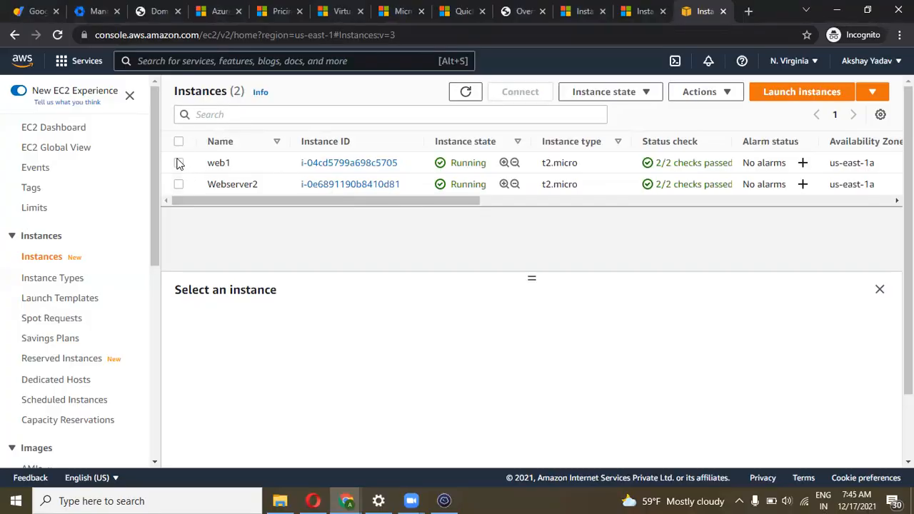
Open web1's launch-wizard-1 security group from its Security details
left_click(257, 163)
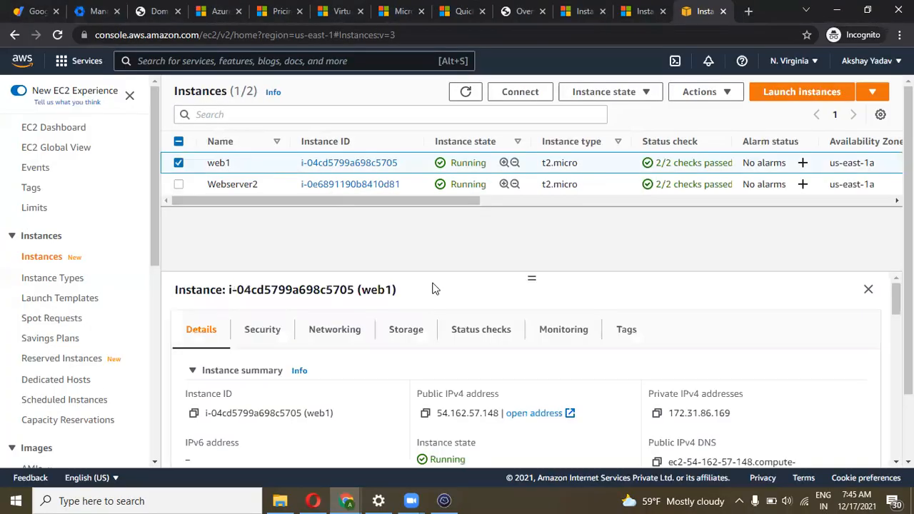
left_click(263, 329)
scroll(336, 407, "down", 2)
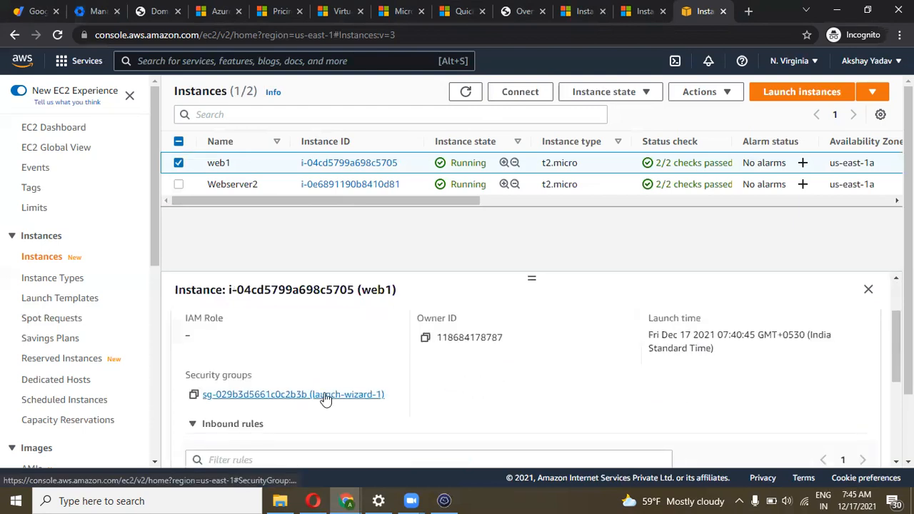
left_click(323, 397)
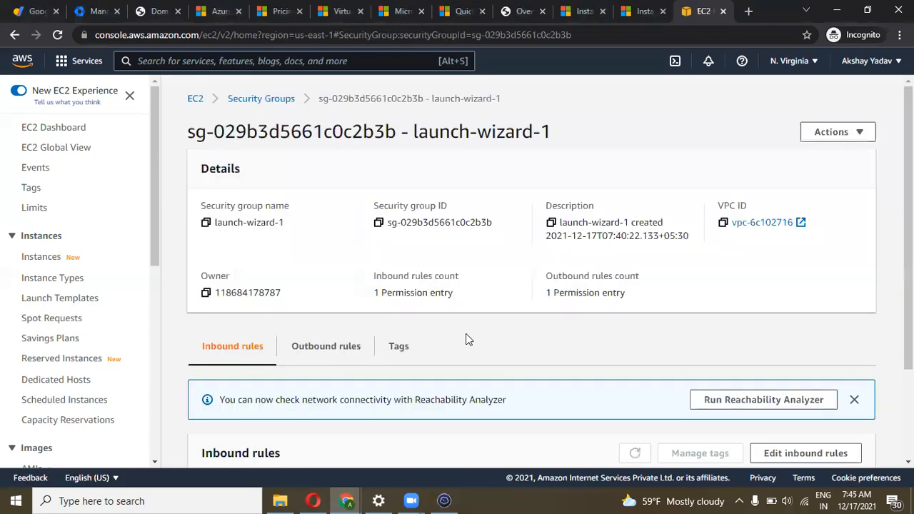
scroll(465, 340, "down", 3)
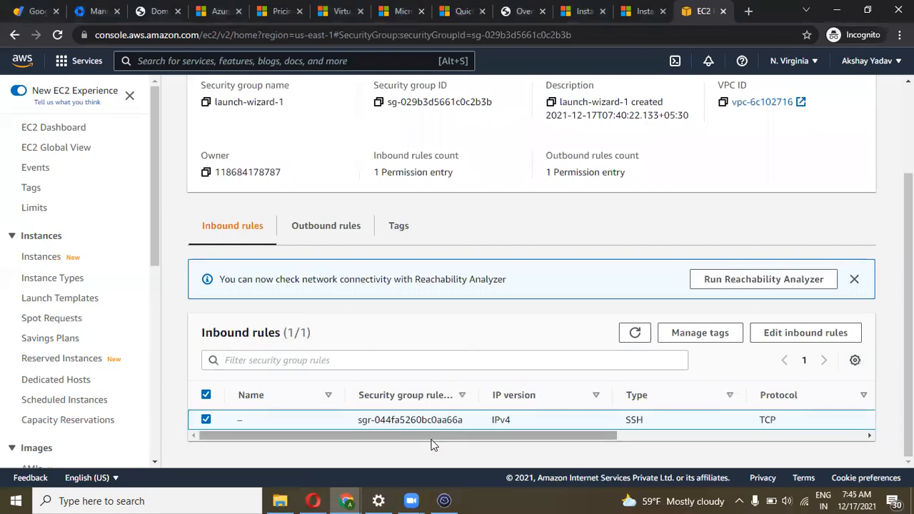
left_click_drag(428, 436, 372, 395)
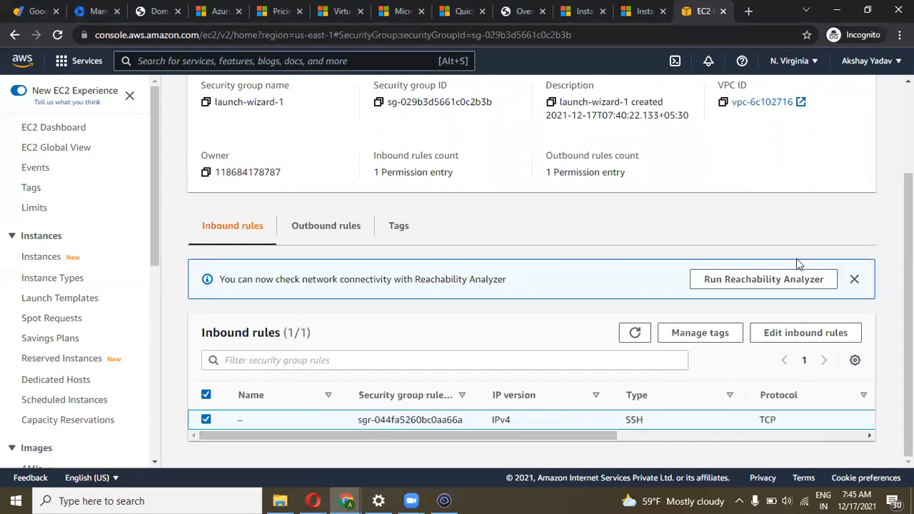
Change the inbound rule to All traffic from Anywhere-IPv4 (0.0.0.0/0) and save it
left_click(785, 332)
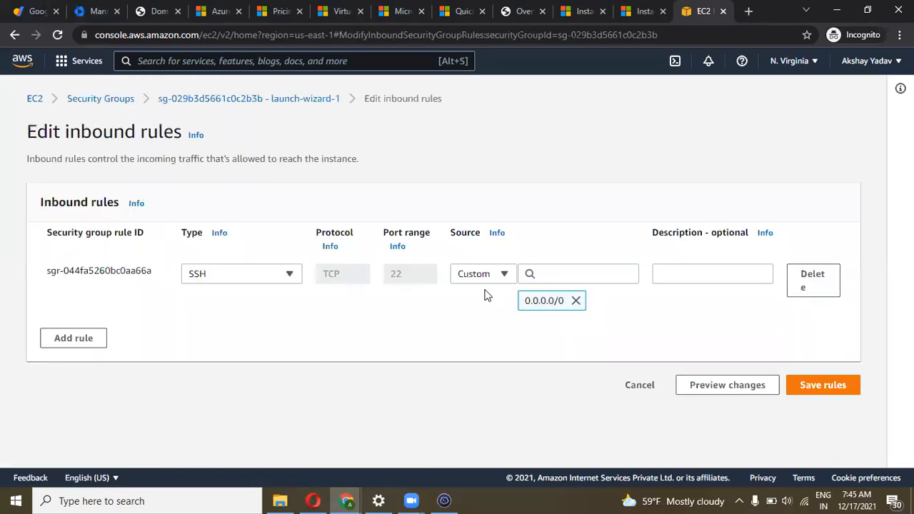
left_click(478, 277)
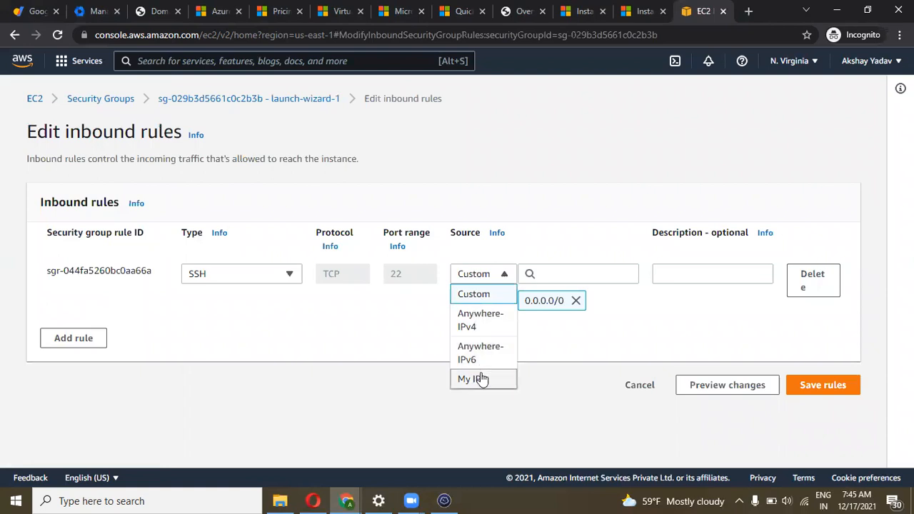
left_click(481, 332)
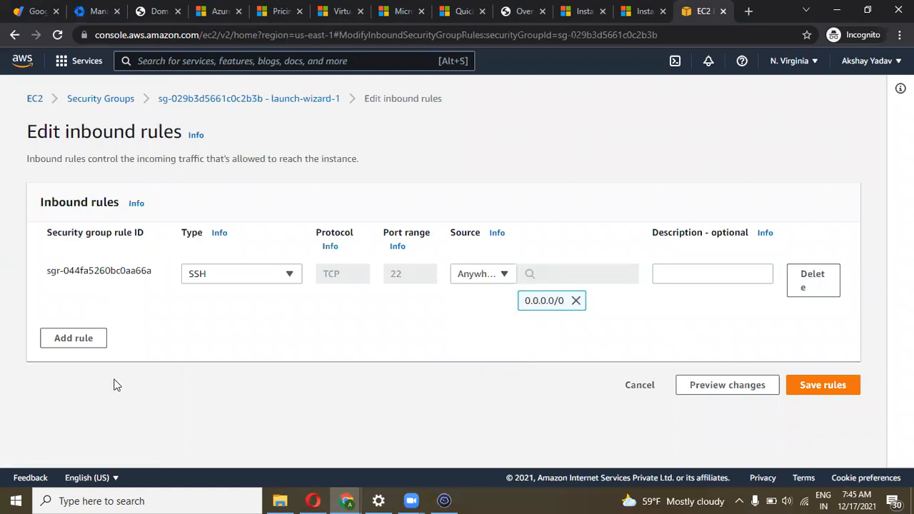
left_click(287, 272)
scroll(242, 193, "down", 3)
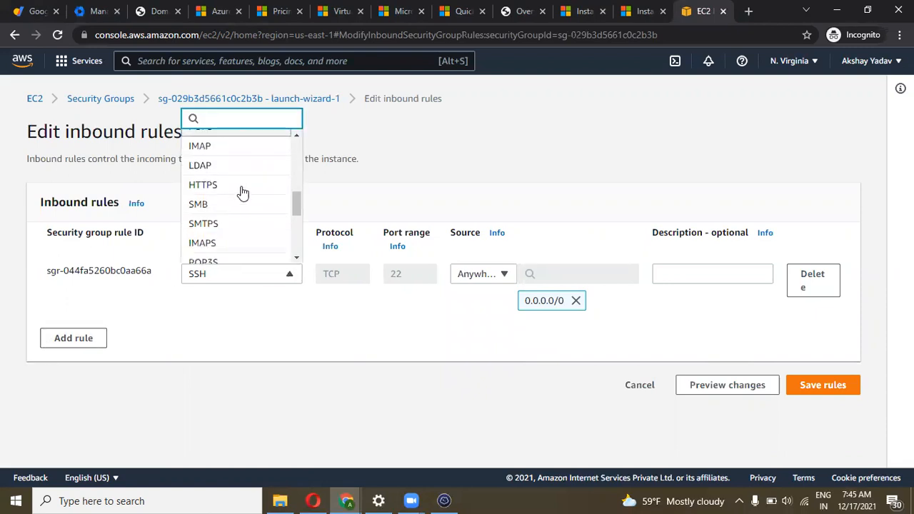
scroll(242, 193, "down", 5)
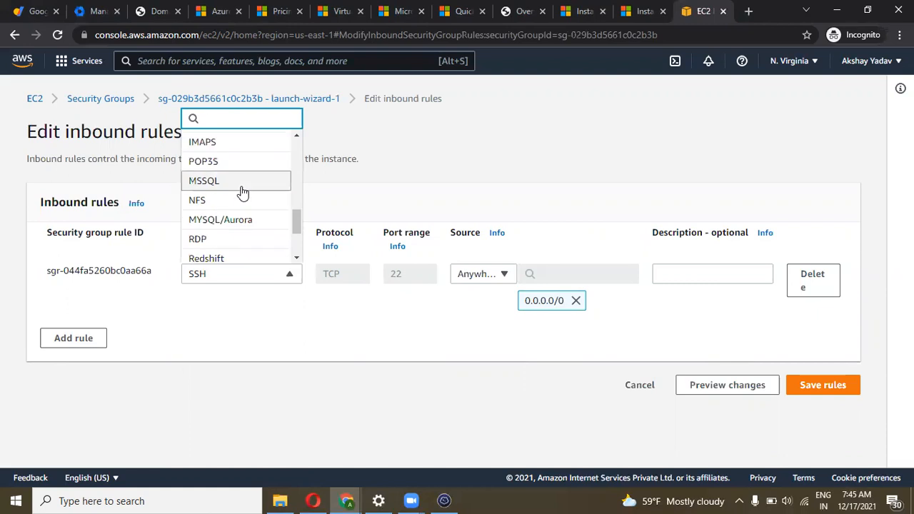
scroll(241, 191, "down", 2)
scroll(241, 191, "up", 10)
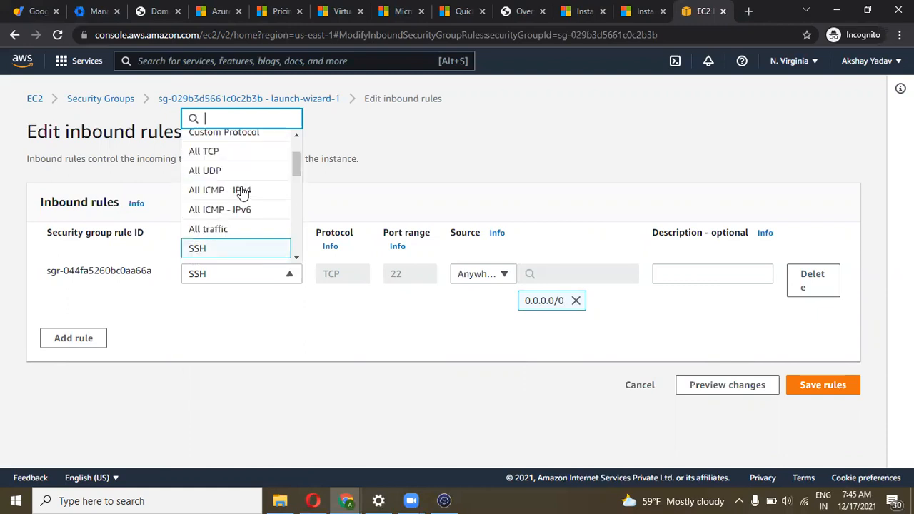
scroll(231, 232, "down", 2)
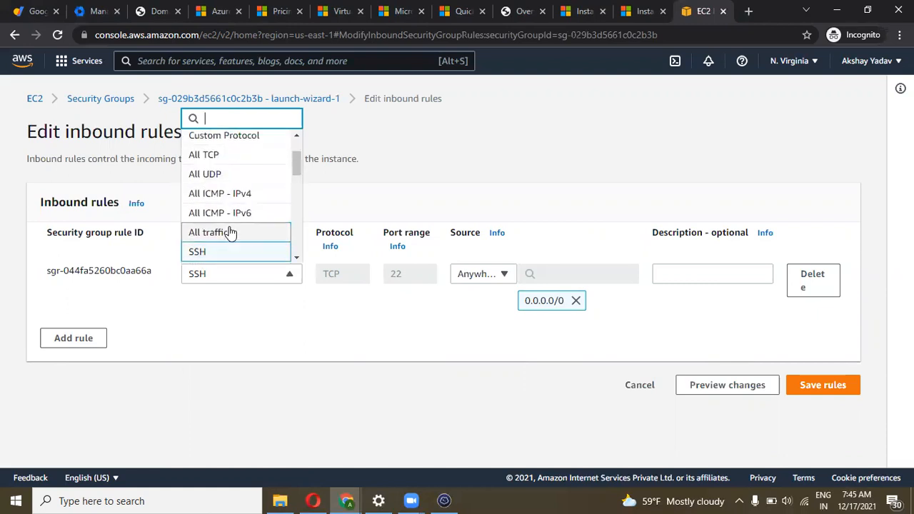
left_click(231, 233)
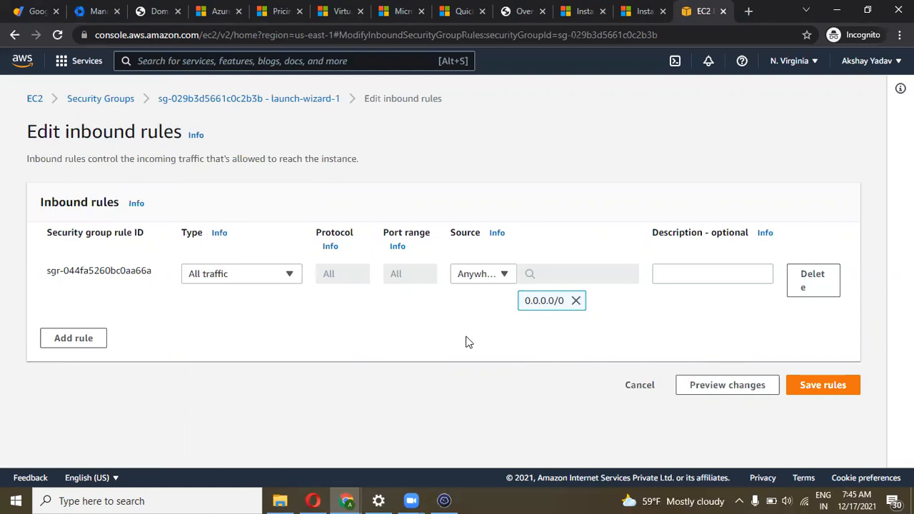
left_click(833, 387)
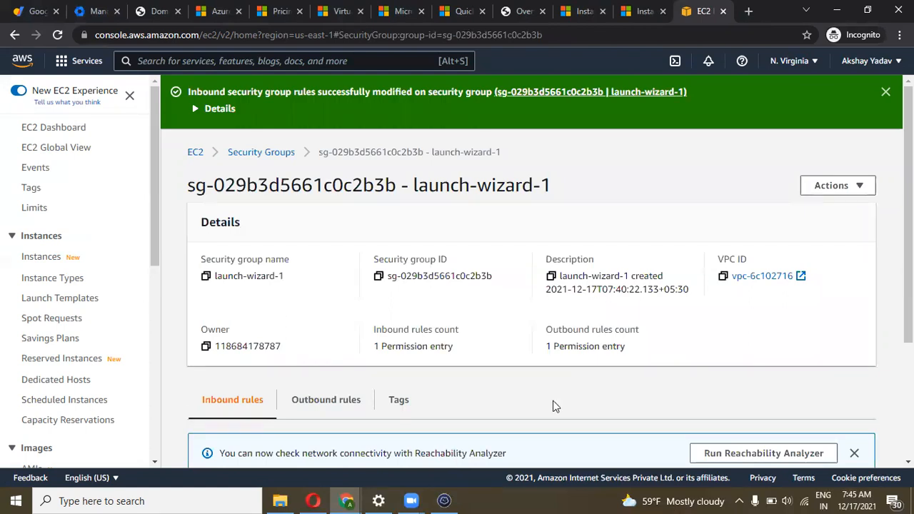
Duplicate the Webserver1 host in Termius's hosts list
key("alt+Tab")
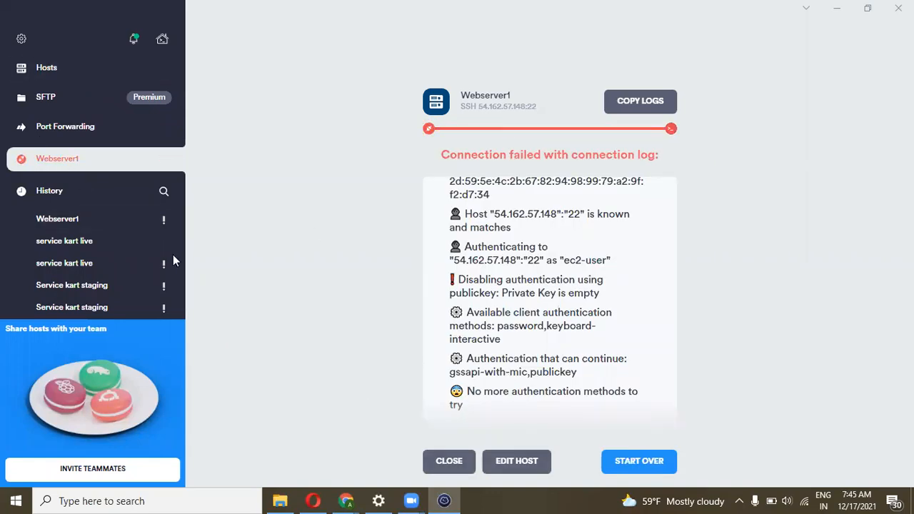
left_click(44, 66)
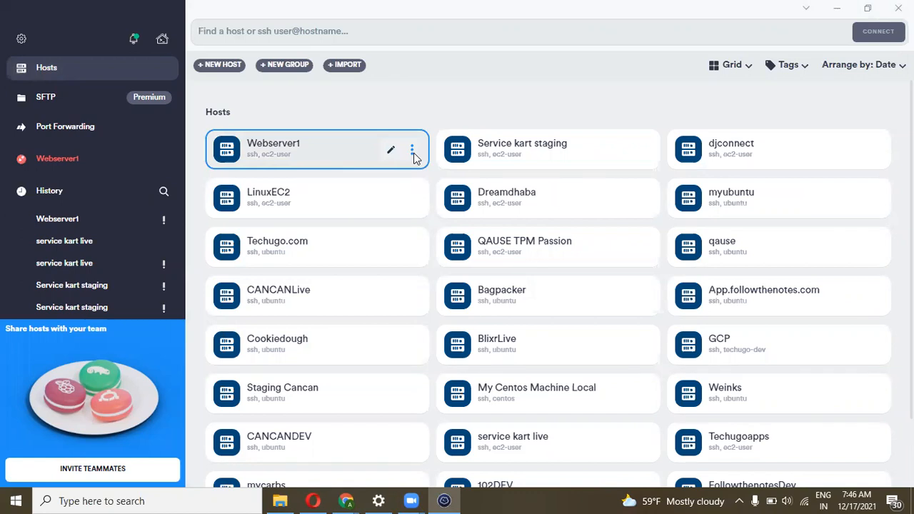
left_click(412, 152)
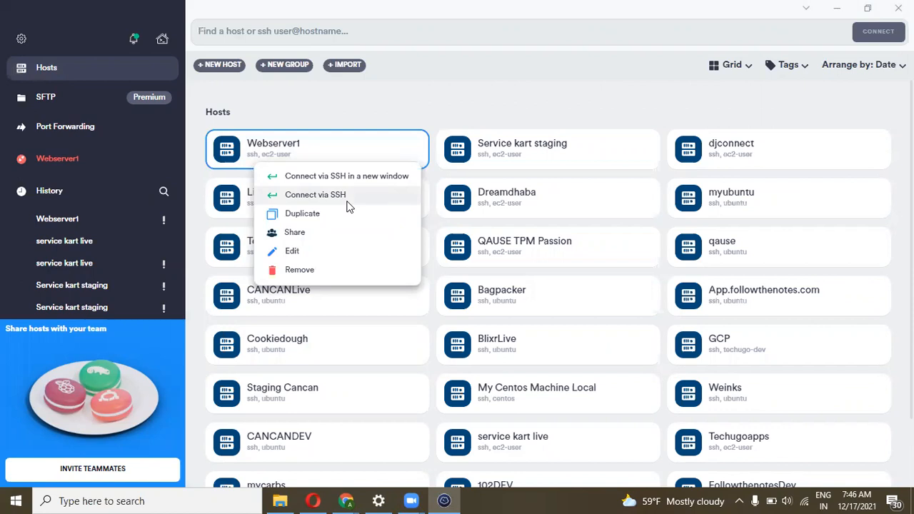
left_click(339, 220)
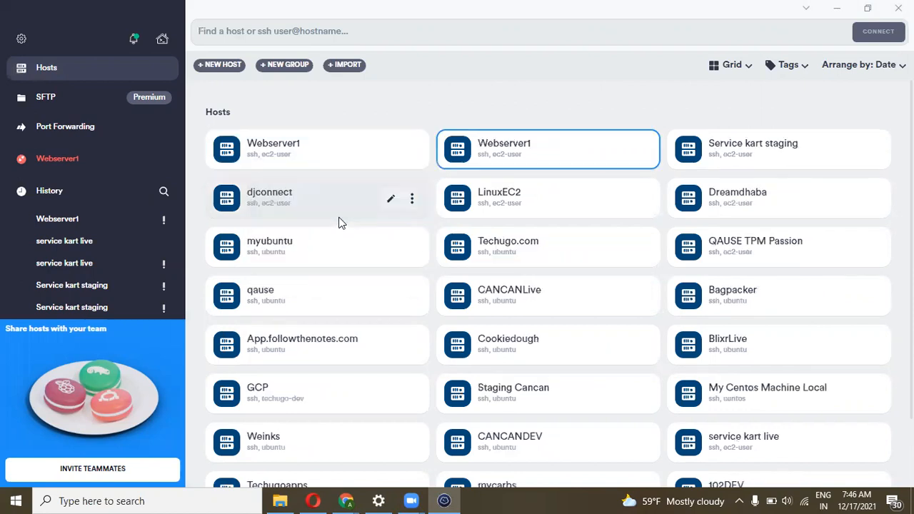
Edit the copy as Webserver2 with its address cleared, then return to the AWS console
left_click(392, 153)
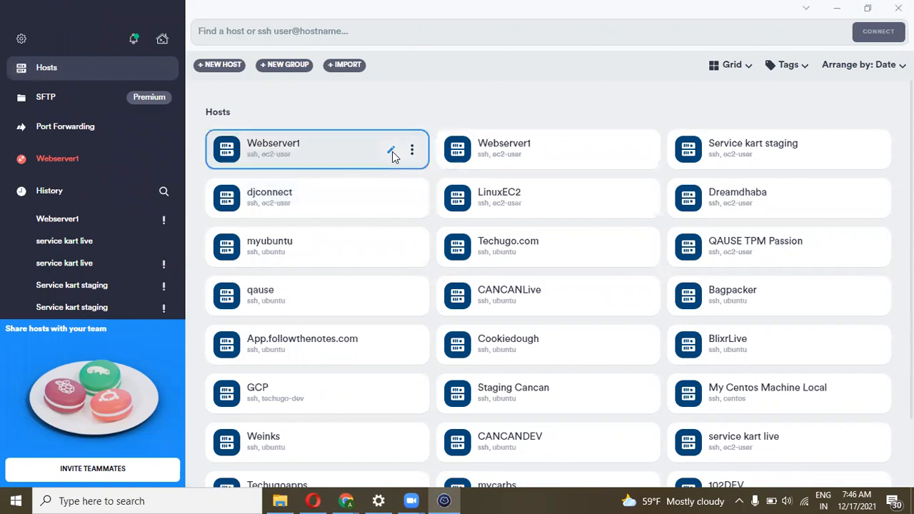
left_click(391, 153)
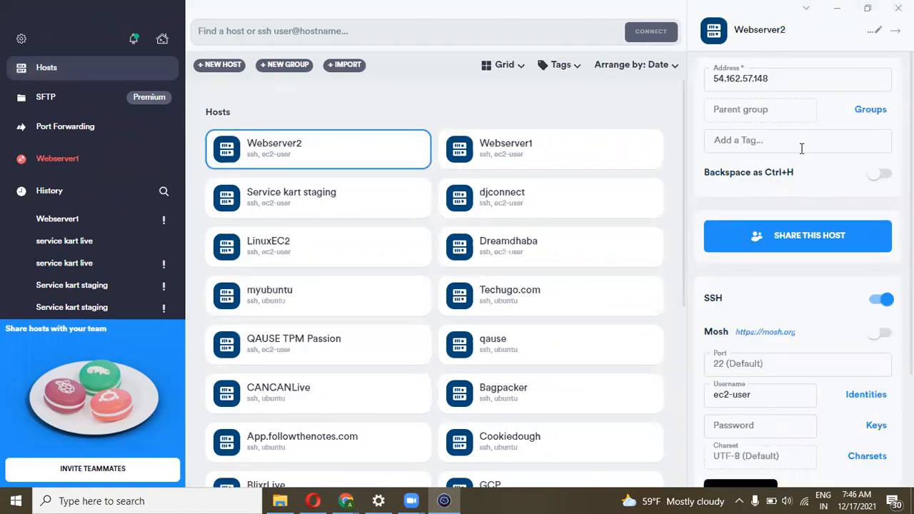
scroll(800, 157, "down", 3)
scroll(776, 316, "up", 3)
left_click_drag(794, 77, 677, 84)
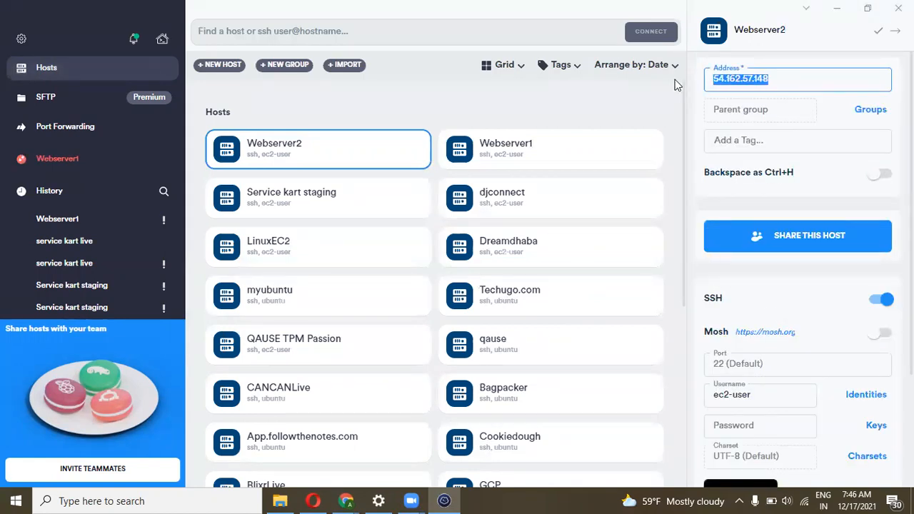
key("BackSpace")
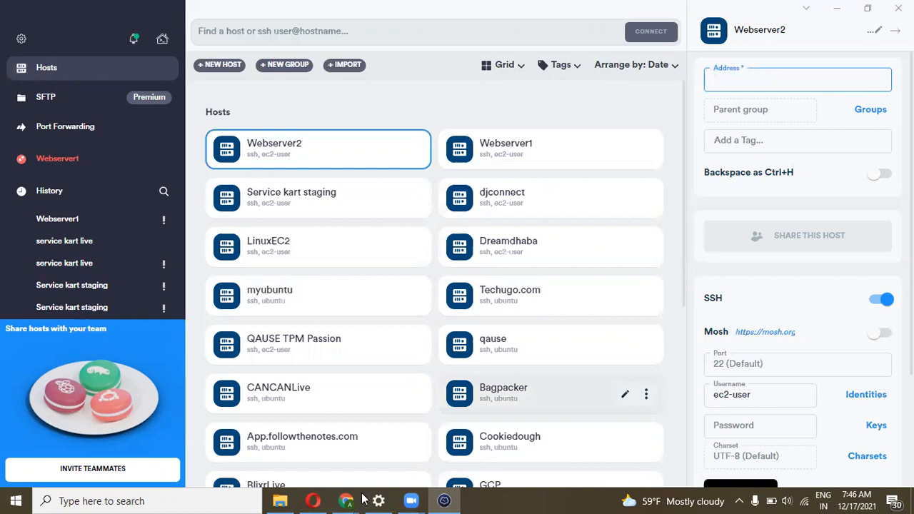
left_click(310, 459)
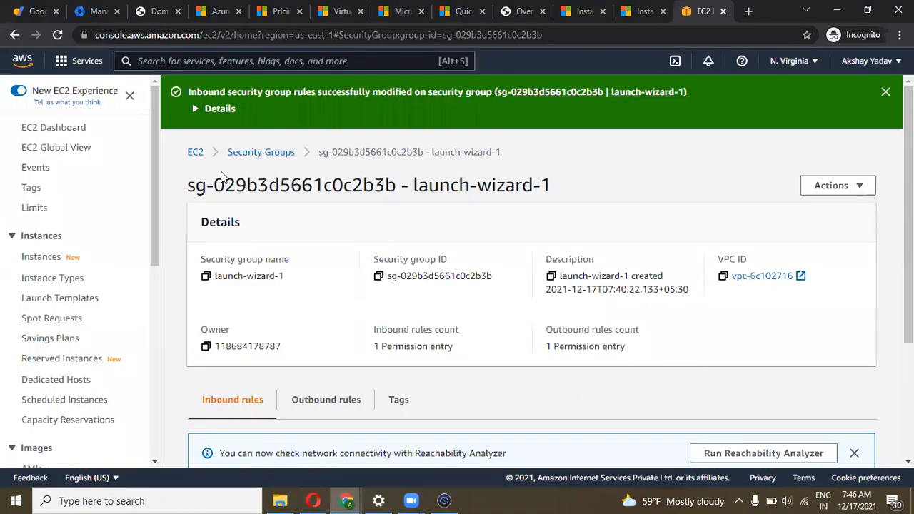
From the running instances list, select Webserver2's public IPv4 44.201.77.164 and return to Termius
left_click(192, 155)
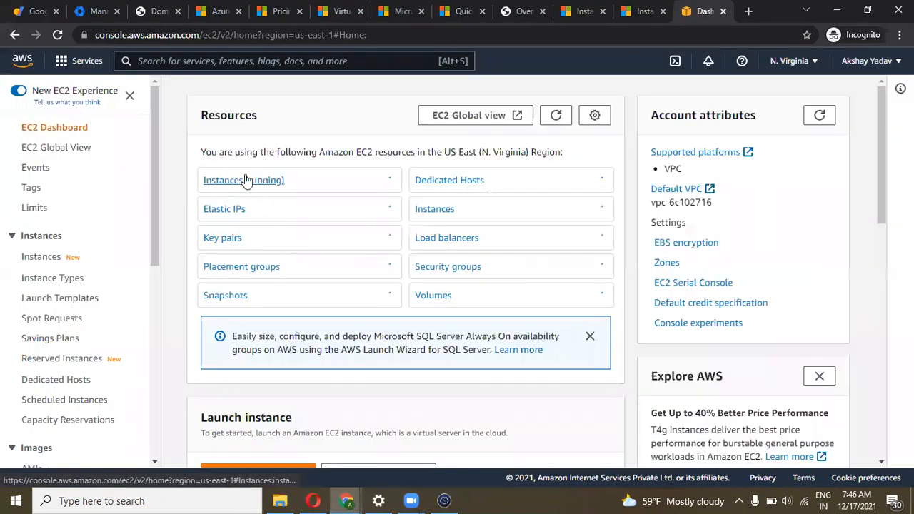
left_click(245, 182)
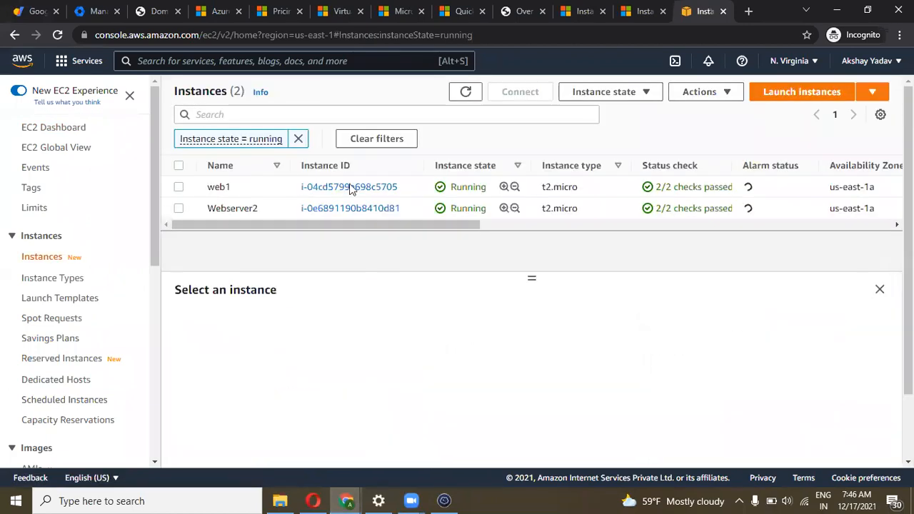
left_click_drag(350, 225, 554, 228)
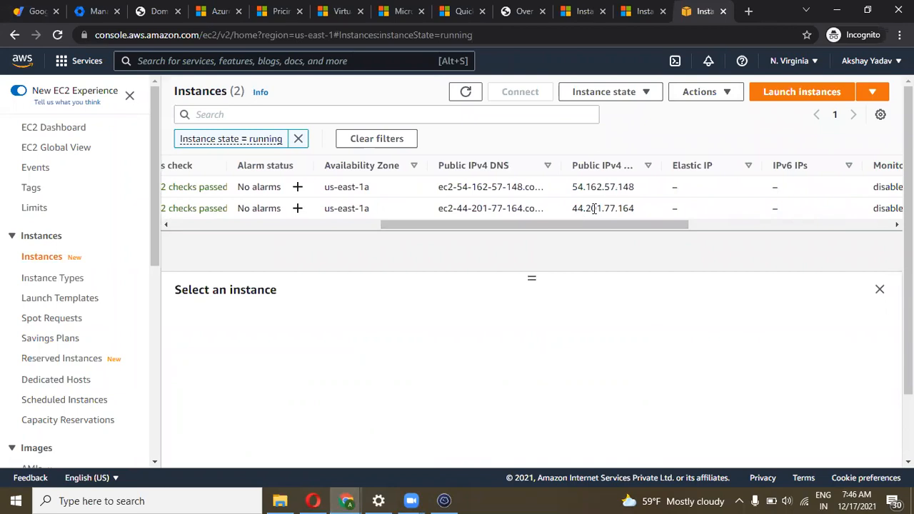
left_click_drag(634, 211, 577, 220)
key("ctrl+c")
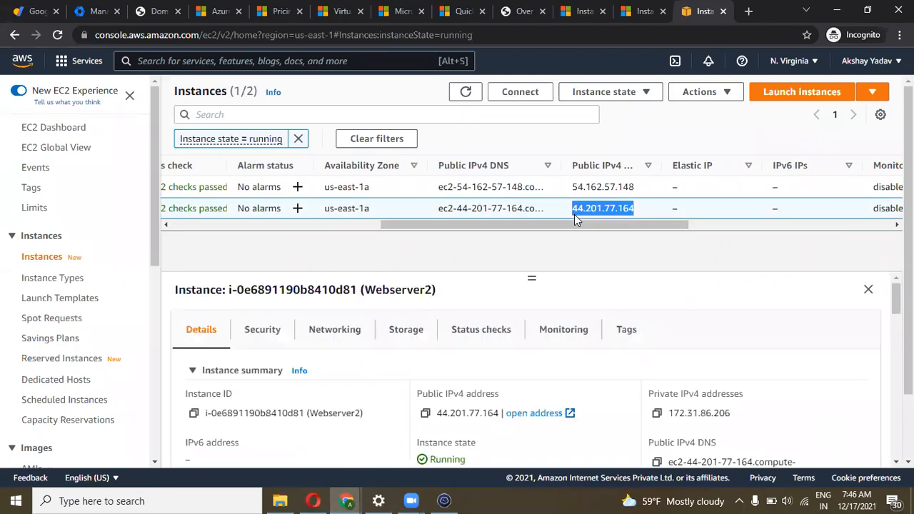
key("alt+Tab")
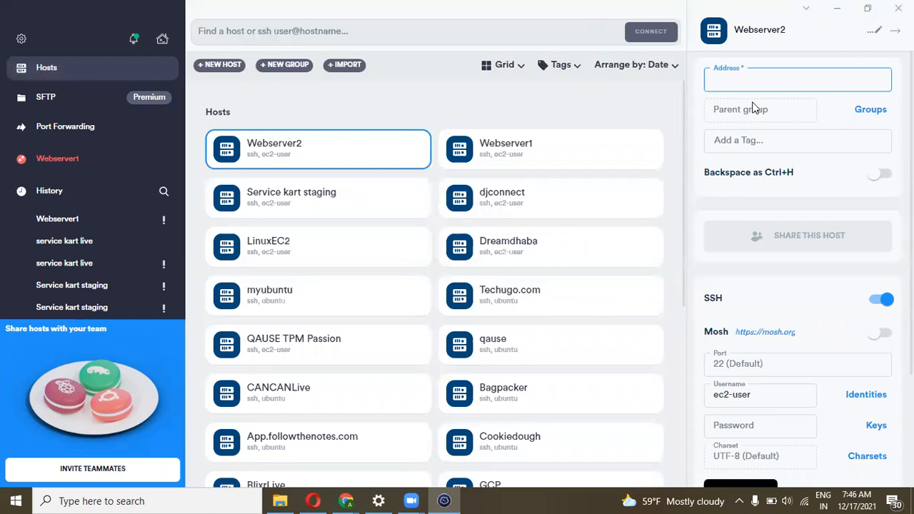
Set Webserver2's address to 44.201.77.164 and close its settings
key("ctrl+v")
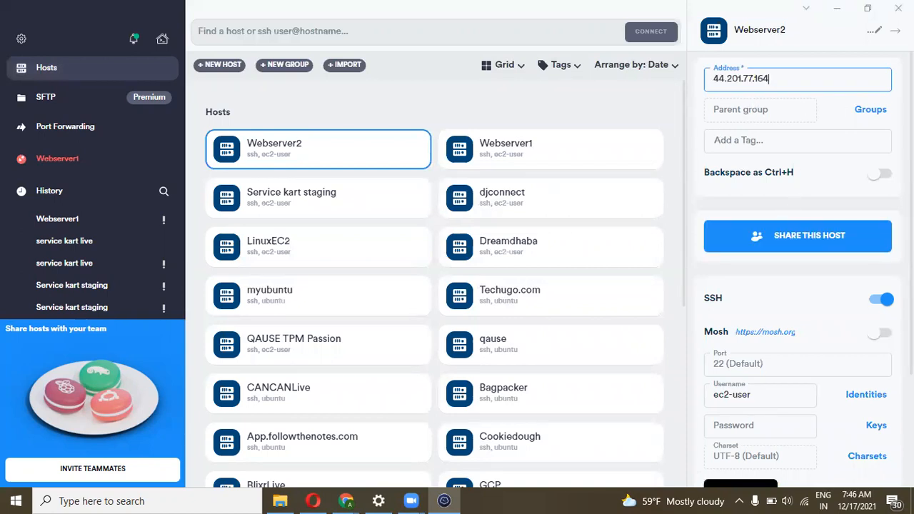
left_click(880, 34)
left_click(532, 105)
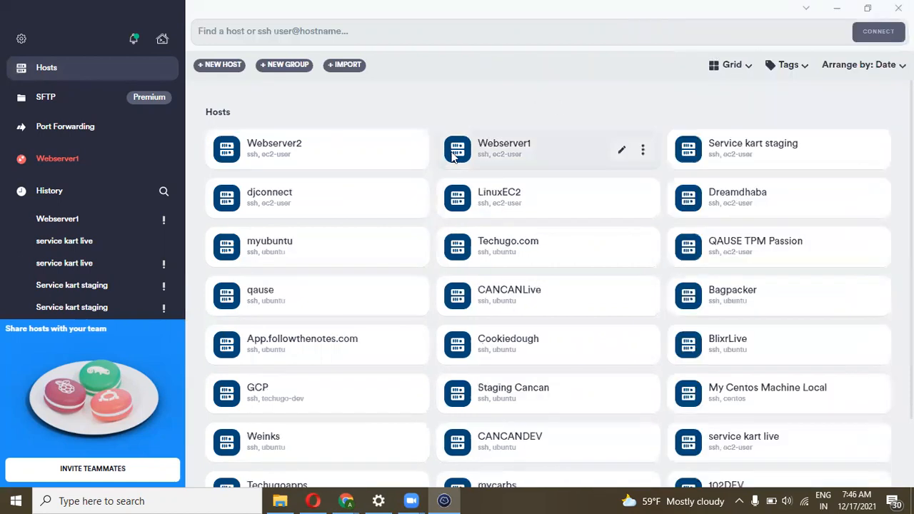
Connect to Webserver2 over SSH, accept its key, and close the failed connection
left_click(412, 151)
left_click(387, 197)
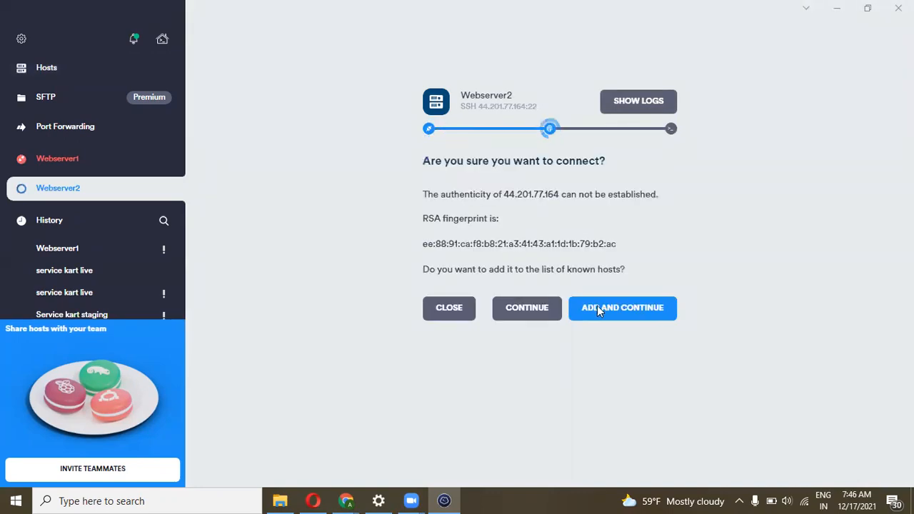
left_click(597, 307)
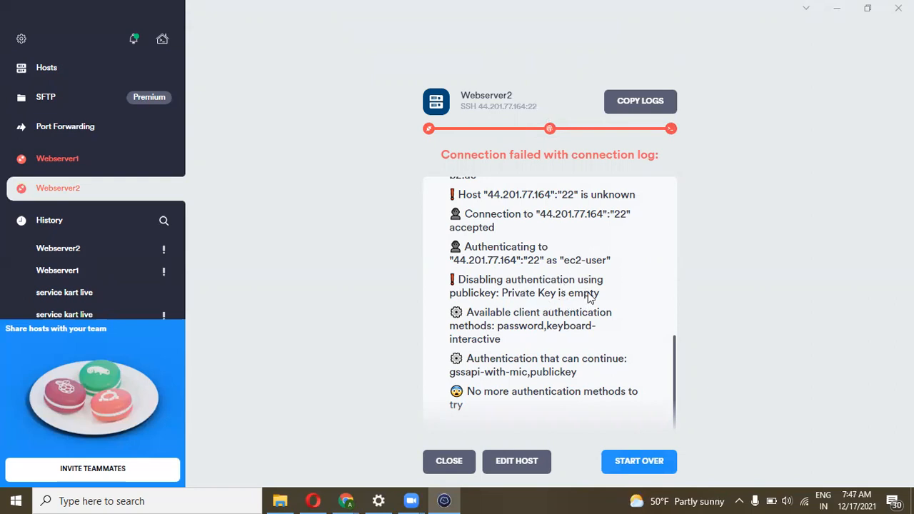
left_click(443, 460)
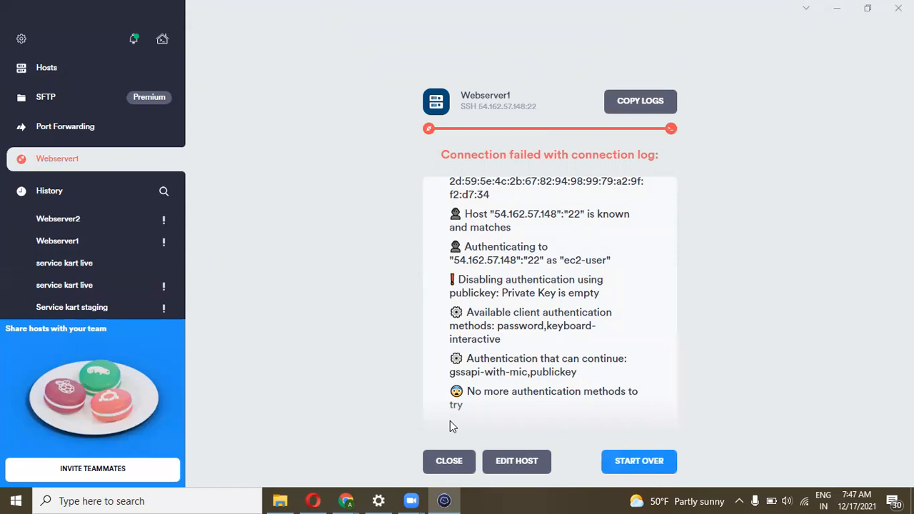
Assign the Linuxec2.pem key to Webserver1 and close the failed connection log
left_click(503, 459)
scroll(795, 319, "down", 2)
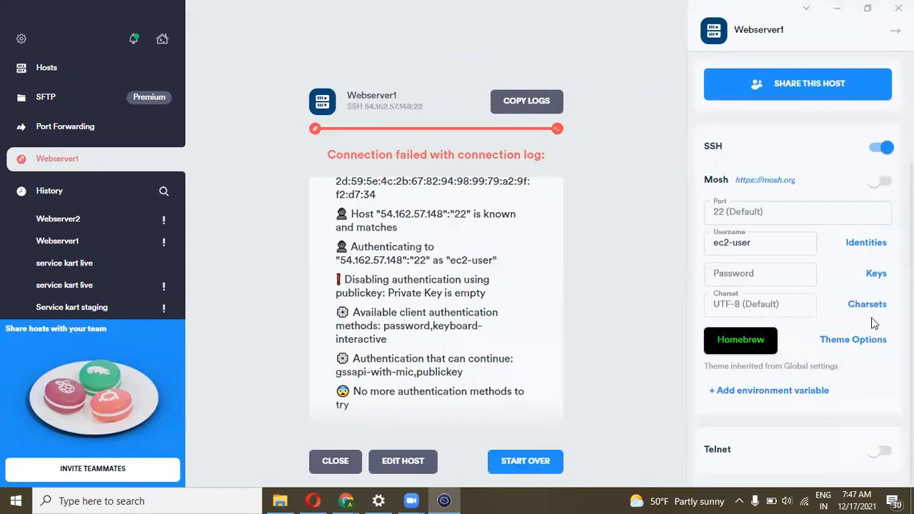
left_click(875, 276)
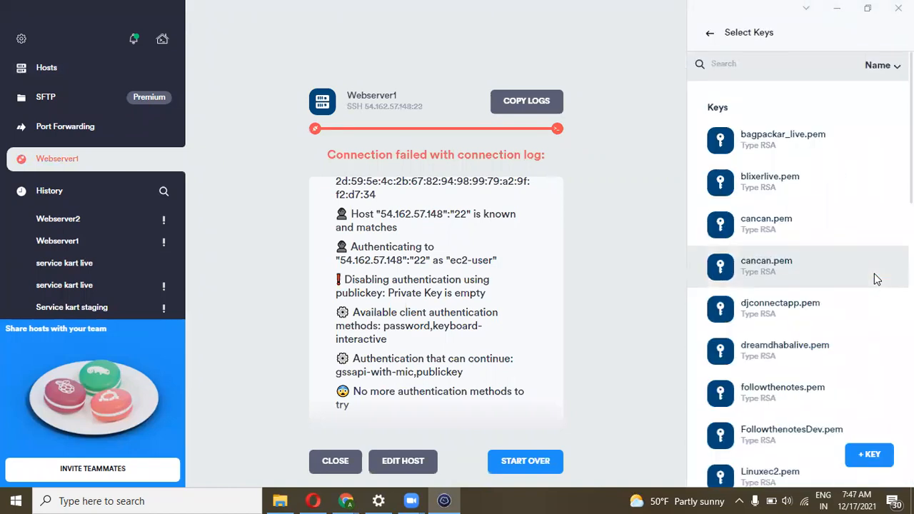
scroll(875, 278, "down", 1)
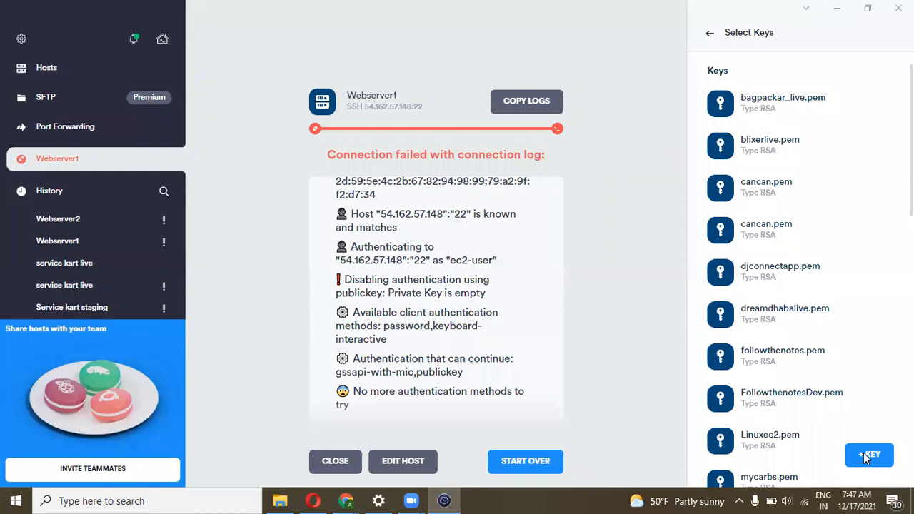
left_click(795, 449)
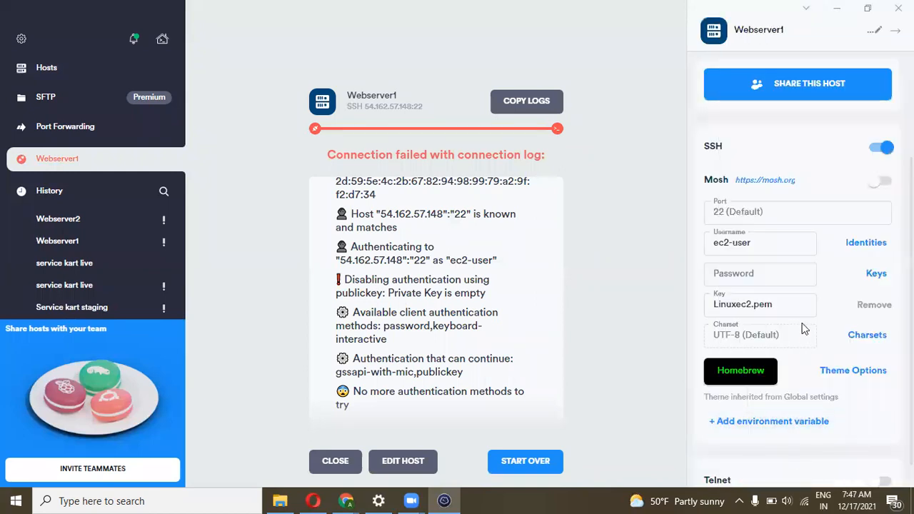
left_click(878, 34)
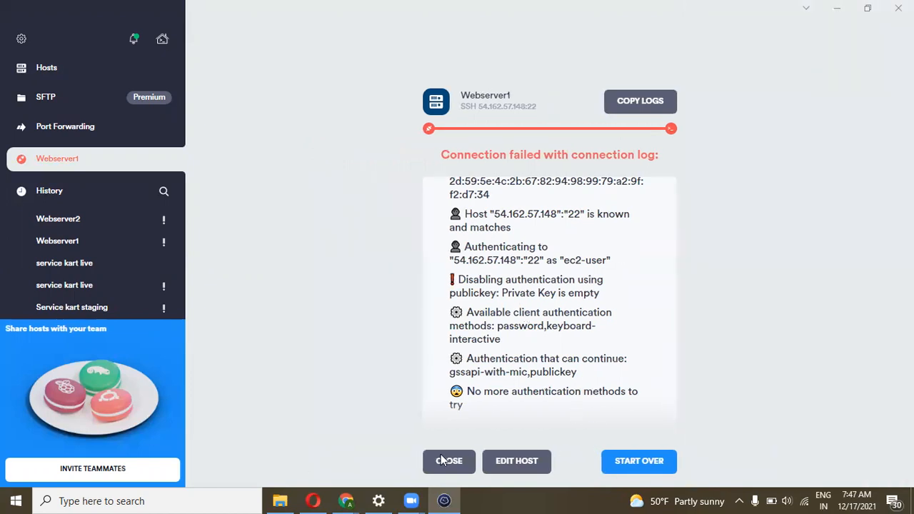
left_click(440, 459)
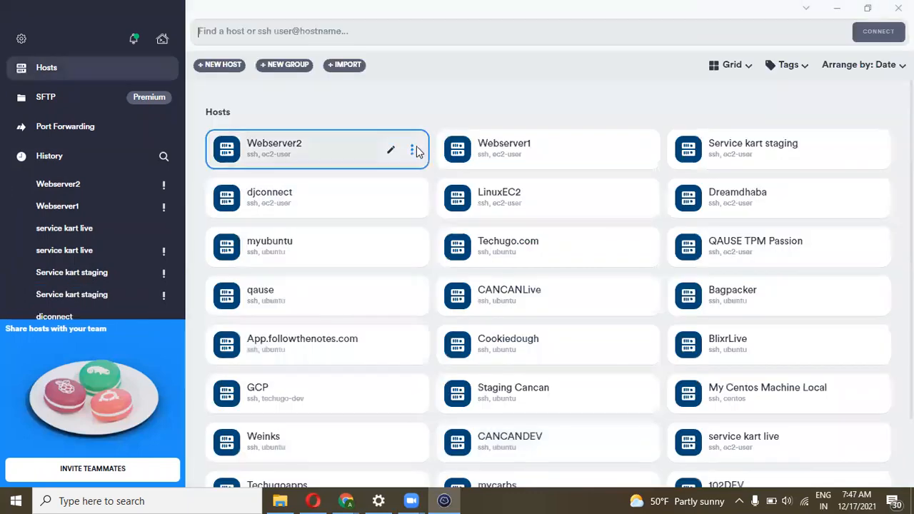
Check Webserver1's settings to confirm its key
left_click(414, 149)
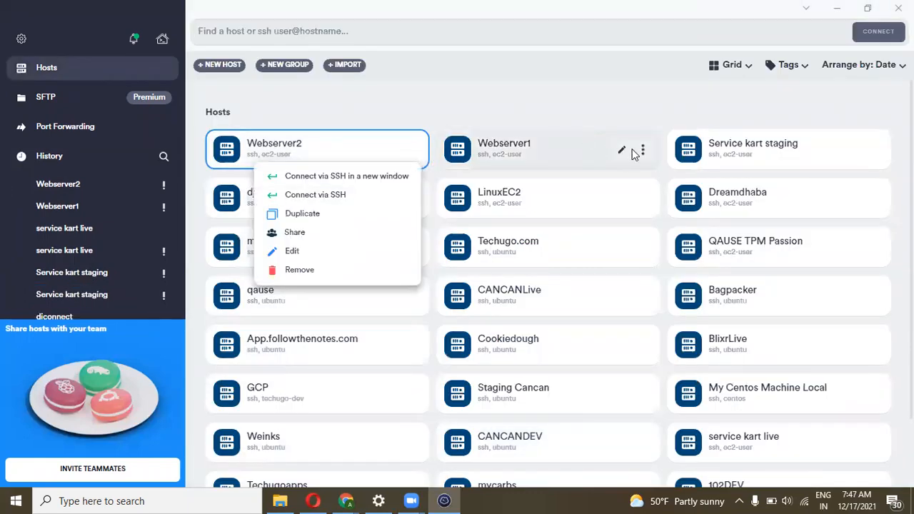
left_click(646, 150)
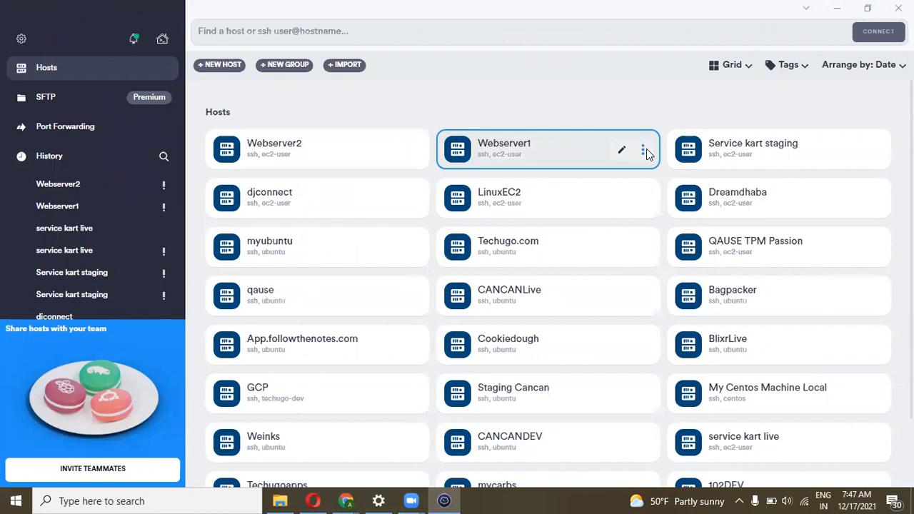
left_click(645, 152)
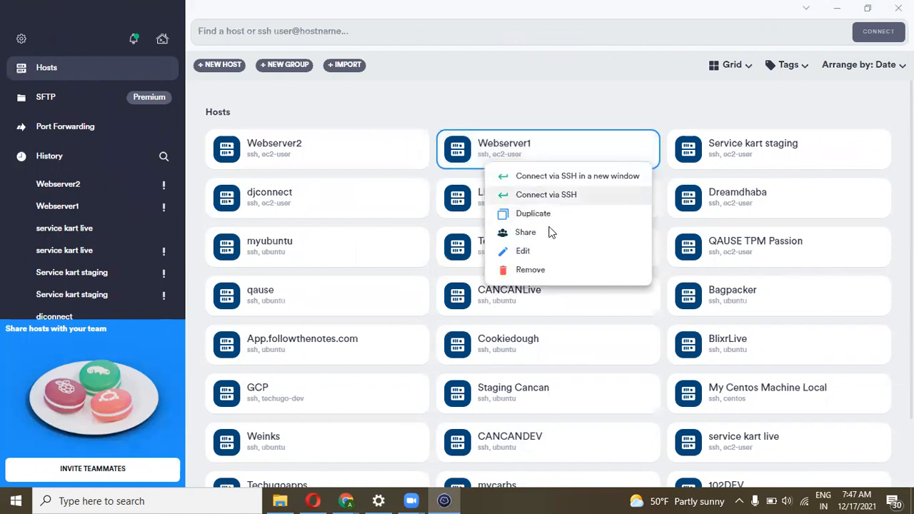
left_click(541, 251)
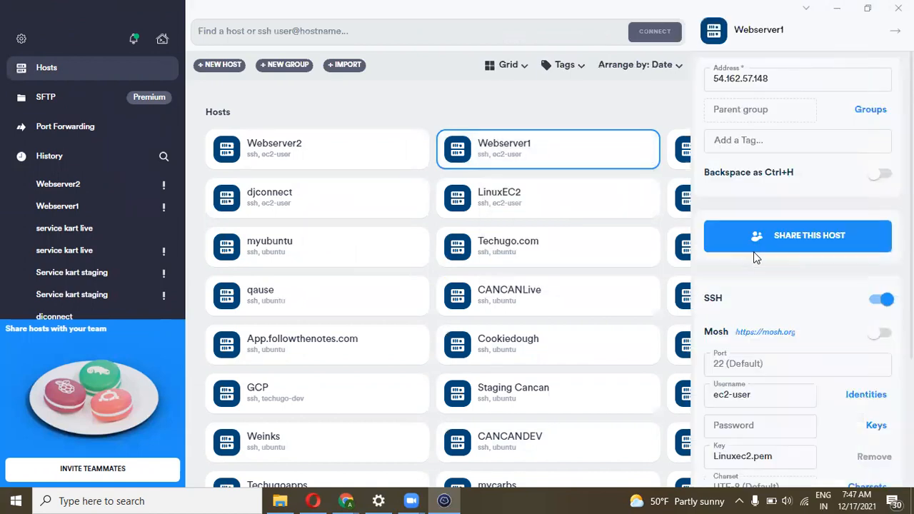
scroll(756, 256, "down", 1)
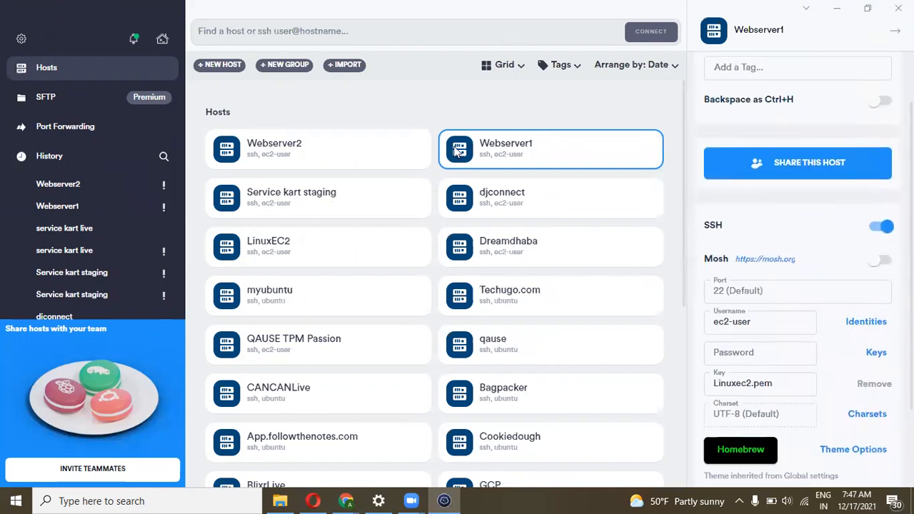
Assign the Linuxec2.pem key to Webserver2 and close its settings
left_click(413, 149)
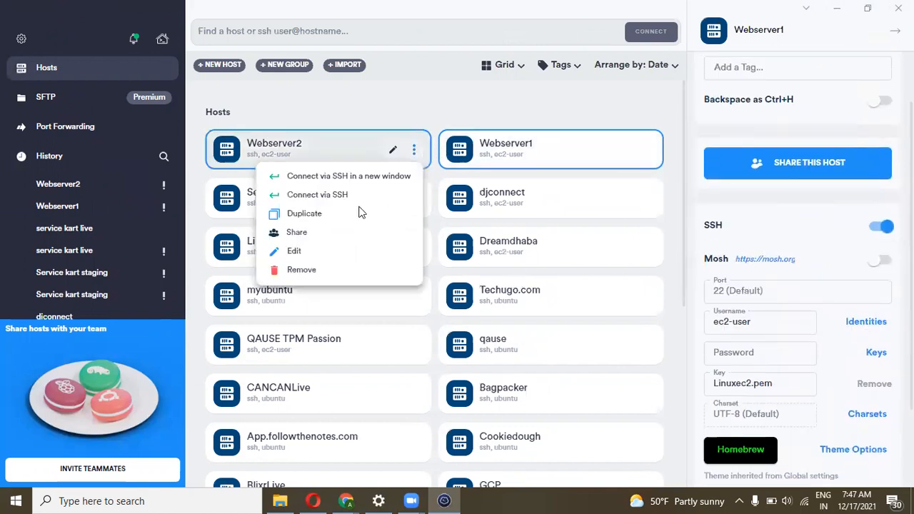
left_click(329, 251)
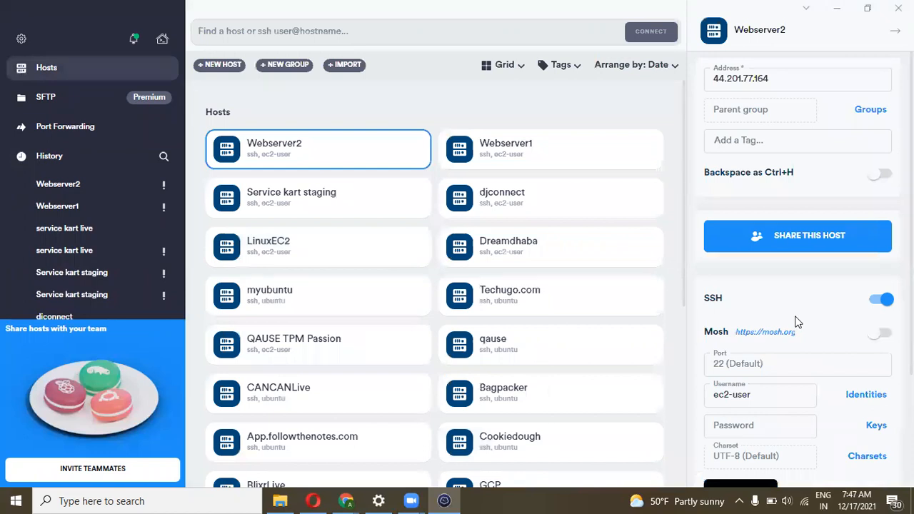
scroll(794, 320, "down", 1)
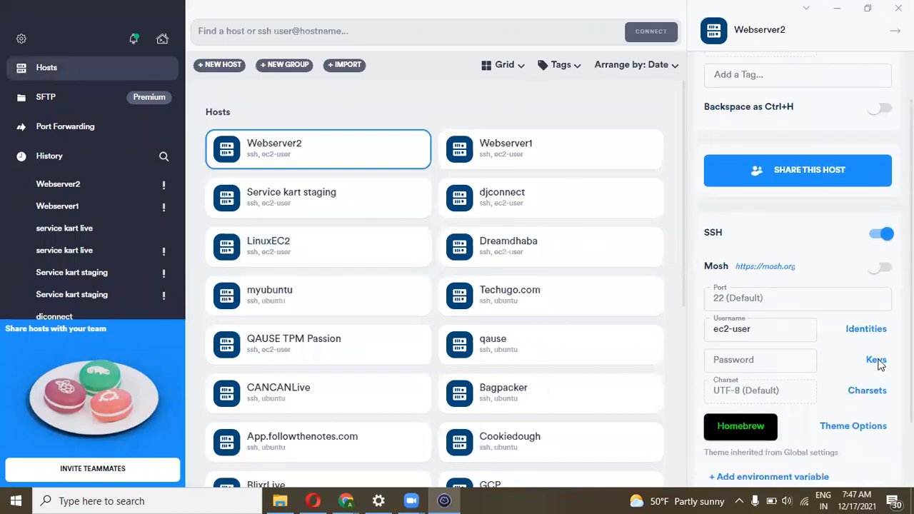
left_click(879, 362)
scroll(786, 372, "down", 1)
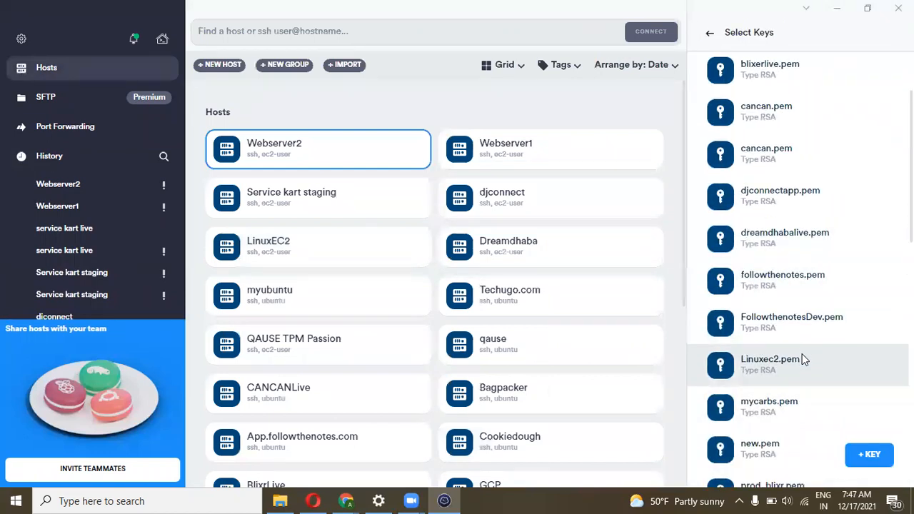
left_click(798, 358)
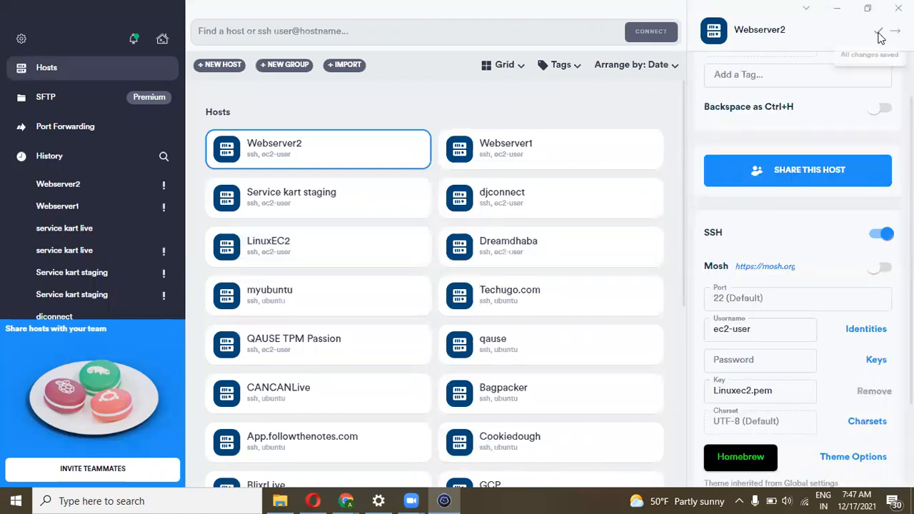
left_click(657, 117)
Retry the SSH connection to Webserver1 and scroll to the end of the failed connection log
left_click(643, 150)
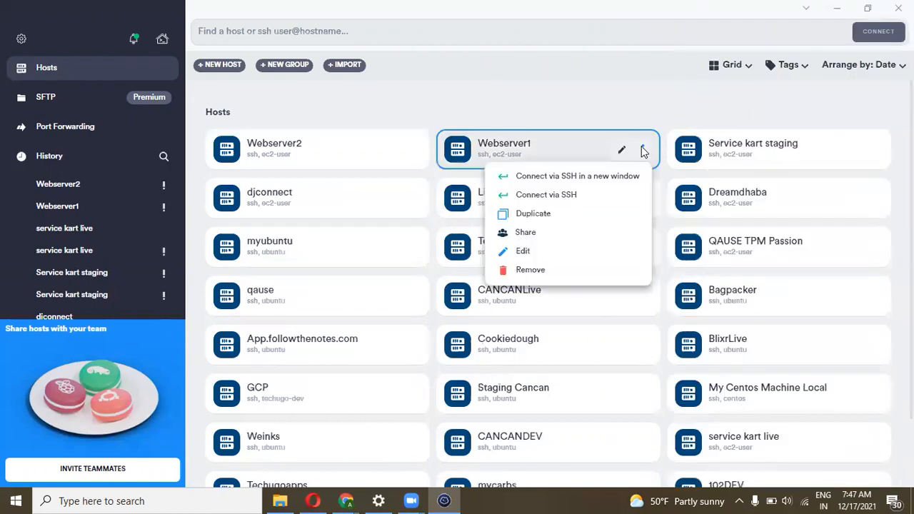
left_click(594, 190)
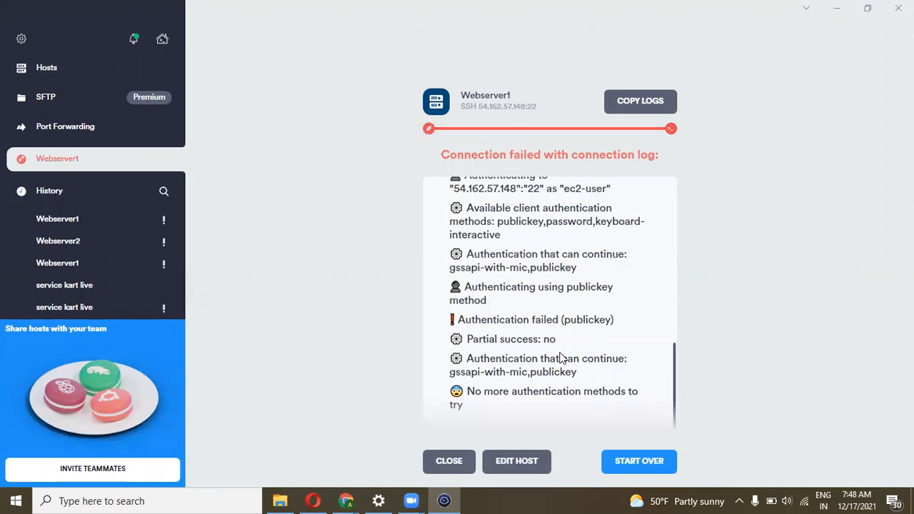
scroll(555, 355, "up", 3)
scroll(560, 357, "up", 5)
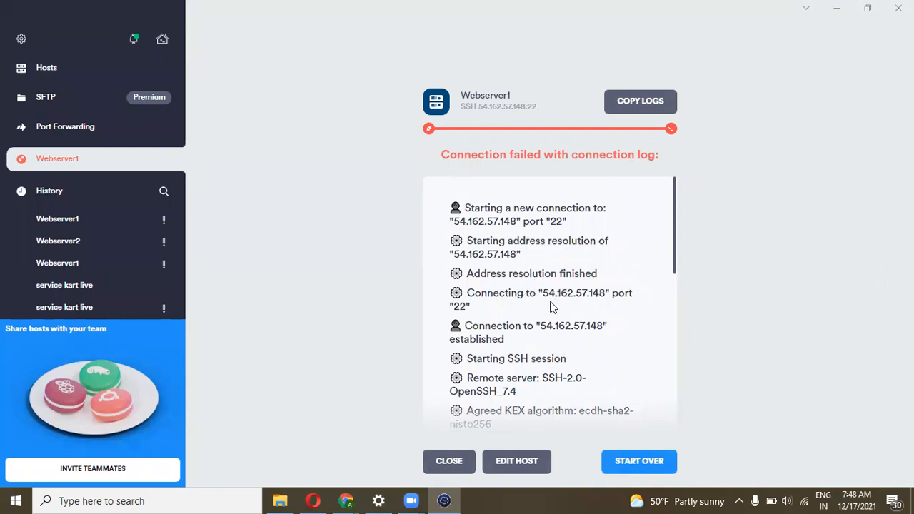
scroll(571, 307, "down", 1)
scroll(588, 321, "down", 1)
scroll(580, 332, "down", 1)
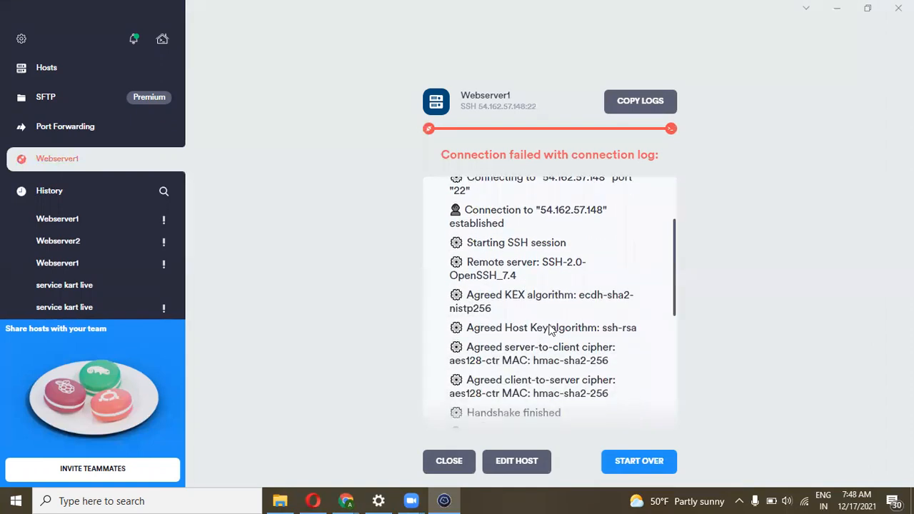
scroll(577, 318, "down", 2)
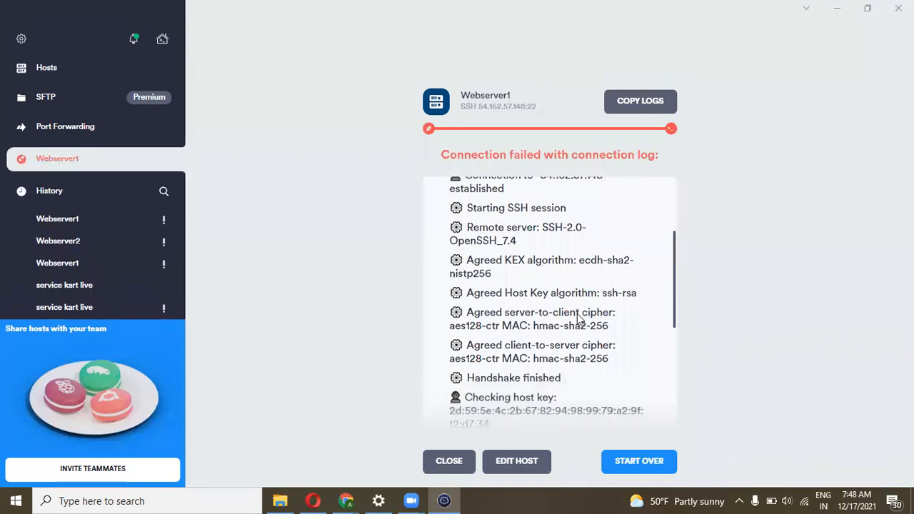
scroll(578, 319, "down", 5)
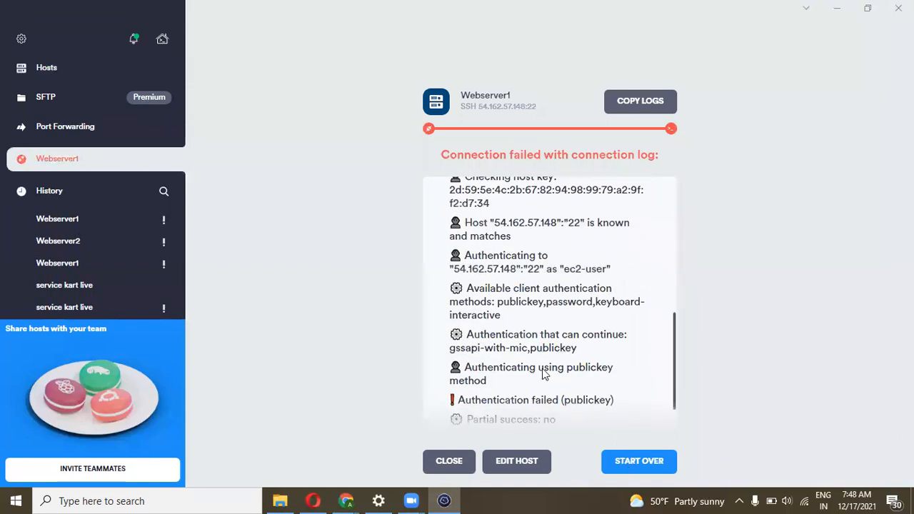
scroll(543, 374, "down", 2)
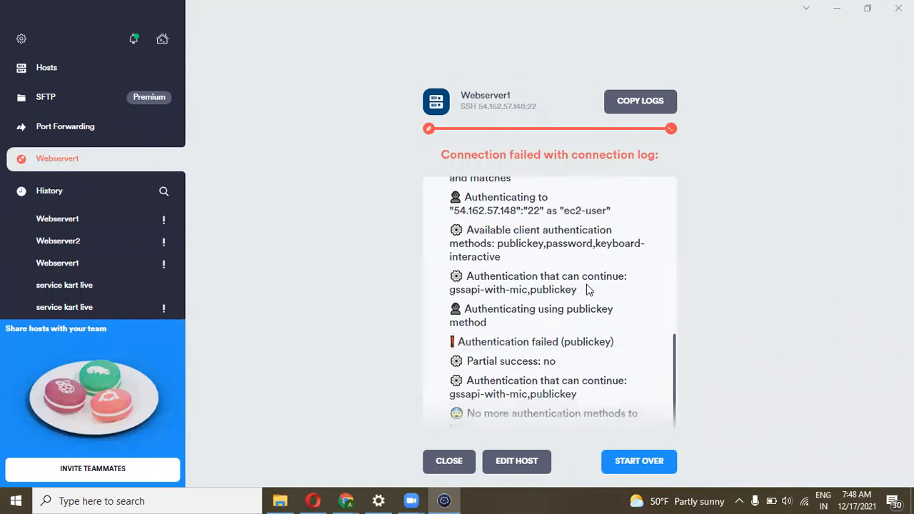
scroll(590, 363, "down", 1)
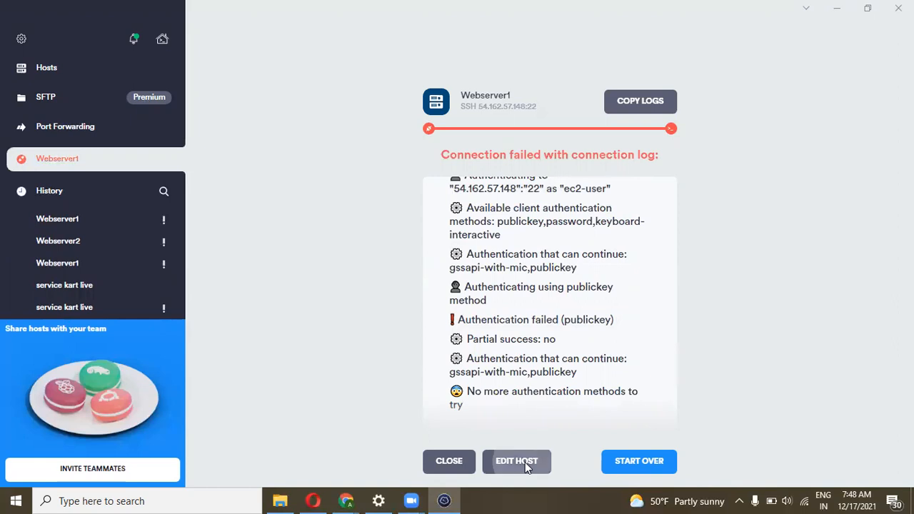
scroll(723, 352, "down", 2)
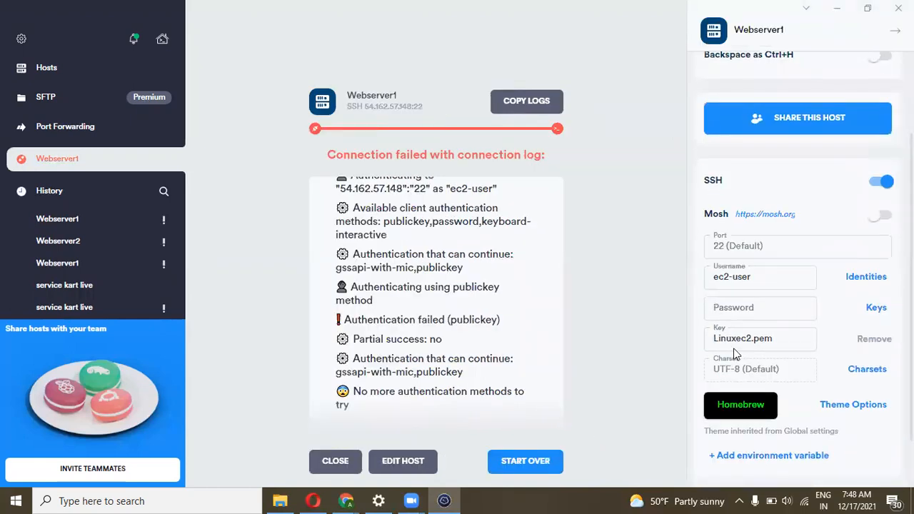
Import the Linuxlab.pem key file as Webserver1's SSH key and save the host
left_click(876, 311)
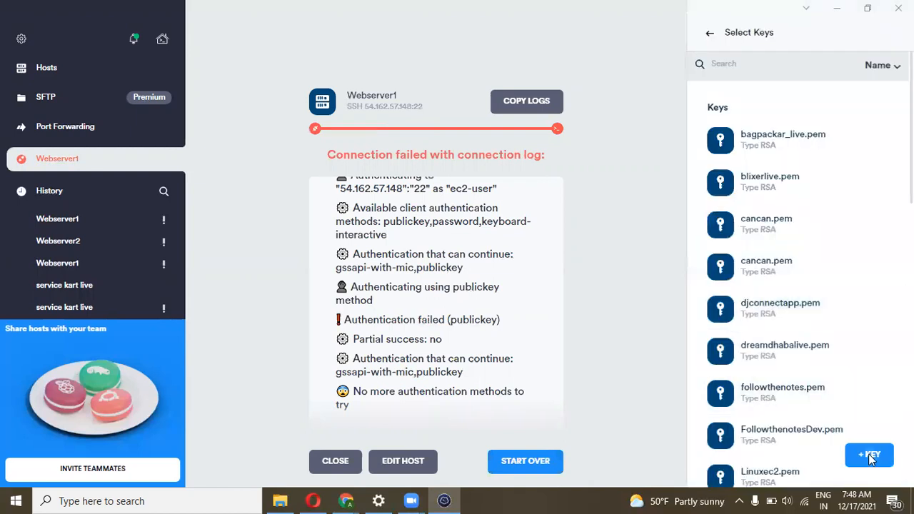
left_click(871, 456)
left_click(882, 171)
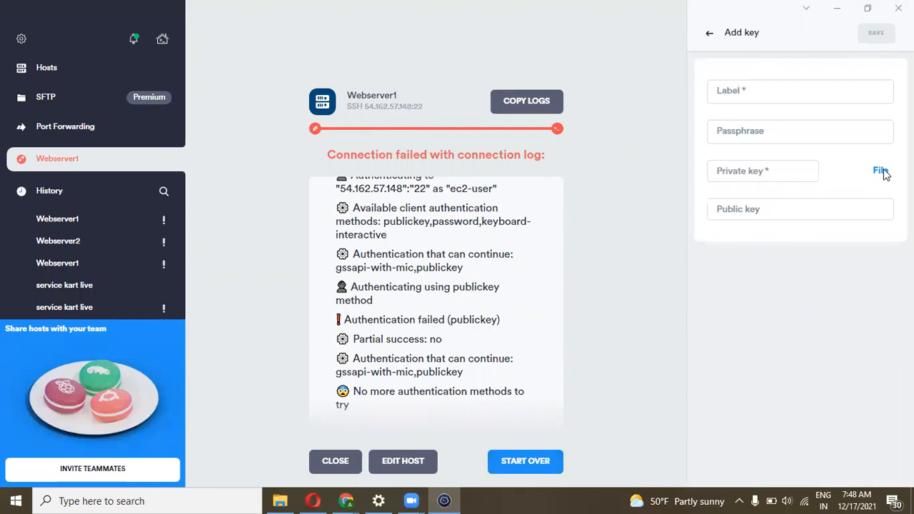
left_click(218, 113)
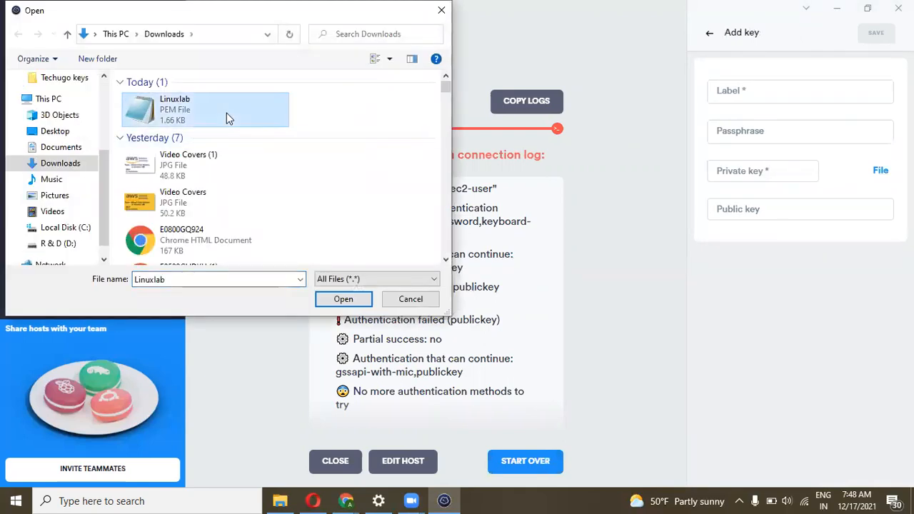
left_click(343, 300)
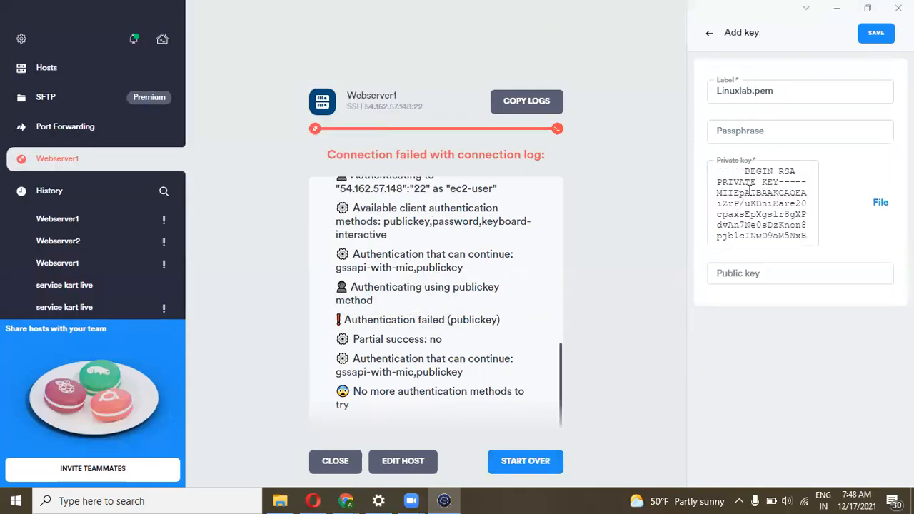
left_click(877, 33)
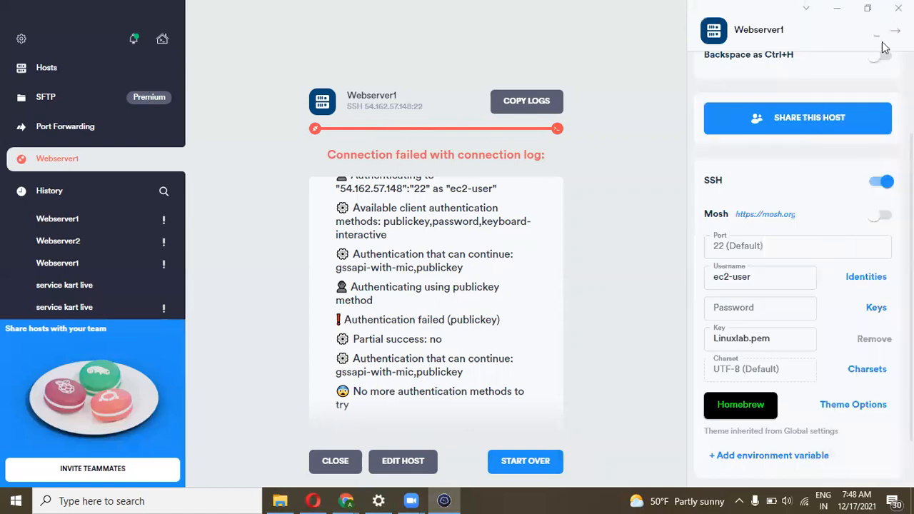
Close the settings panel and log, then reconnect to Webserver1 over SSH
left_click(650, 352)
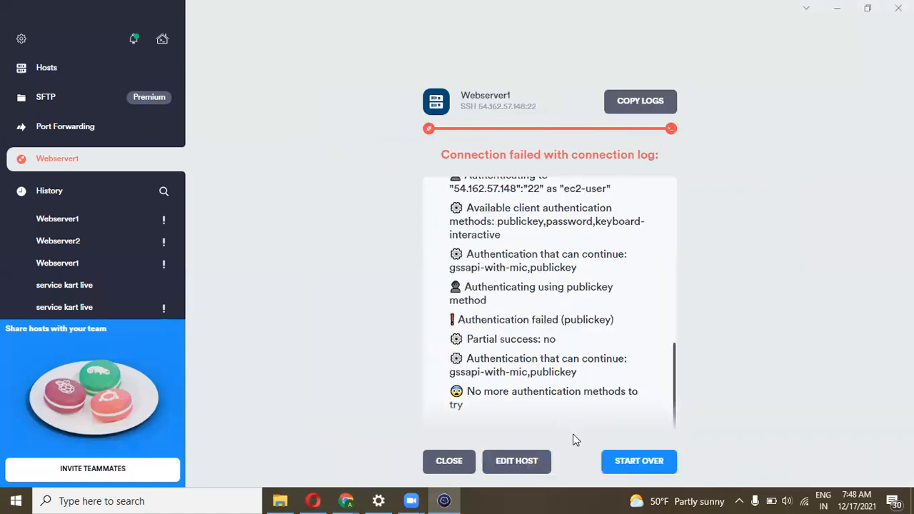
left_click(449, 460)
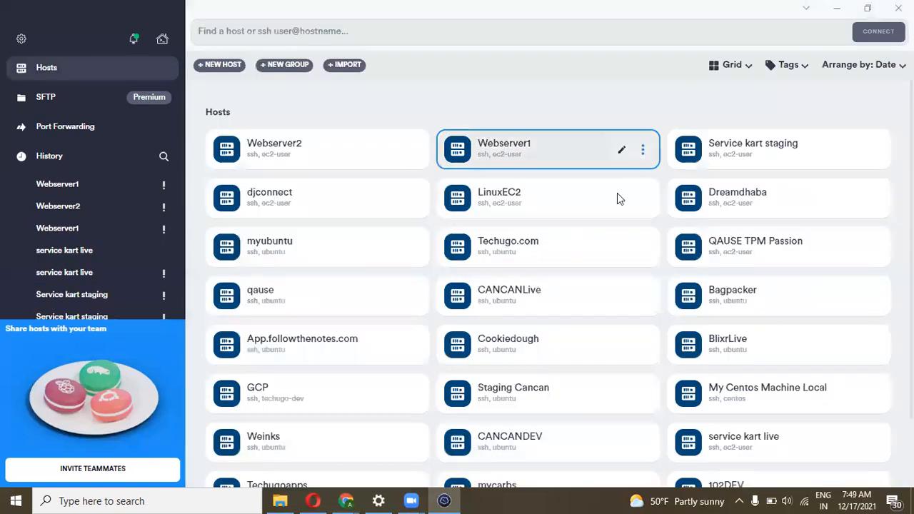
left_click(643, 149)
left_click(597, 201)
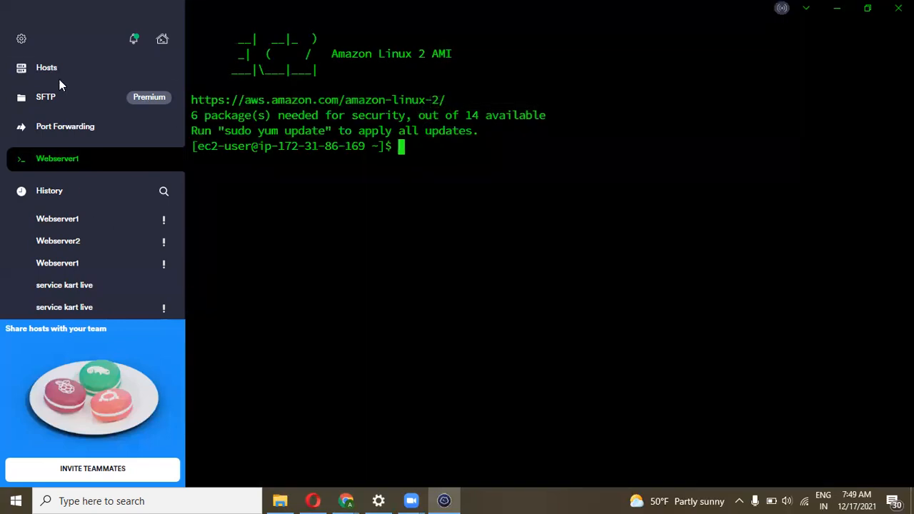
Open Webserver2's host settings and remove the old Linuxec2.pem key
left_click(40, 71)
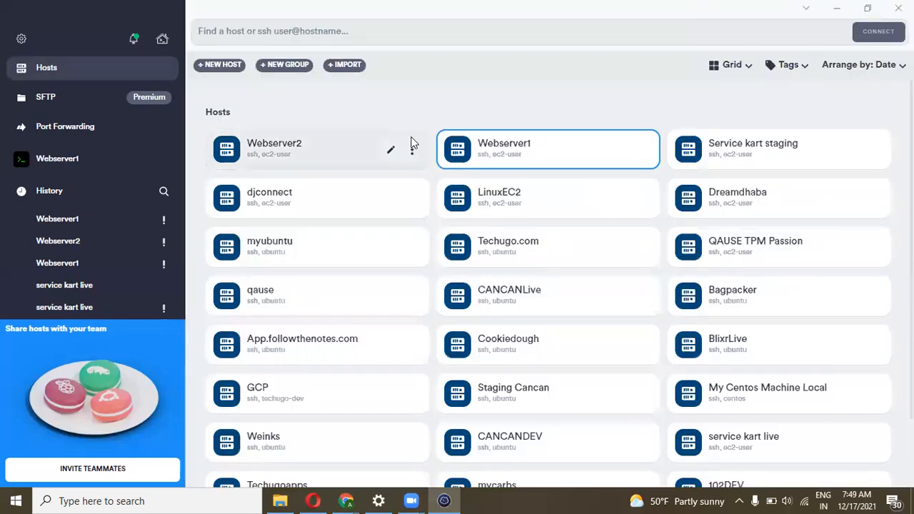
left_click(412, 151)
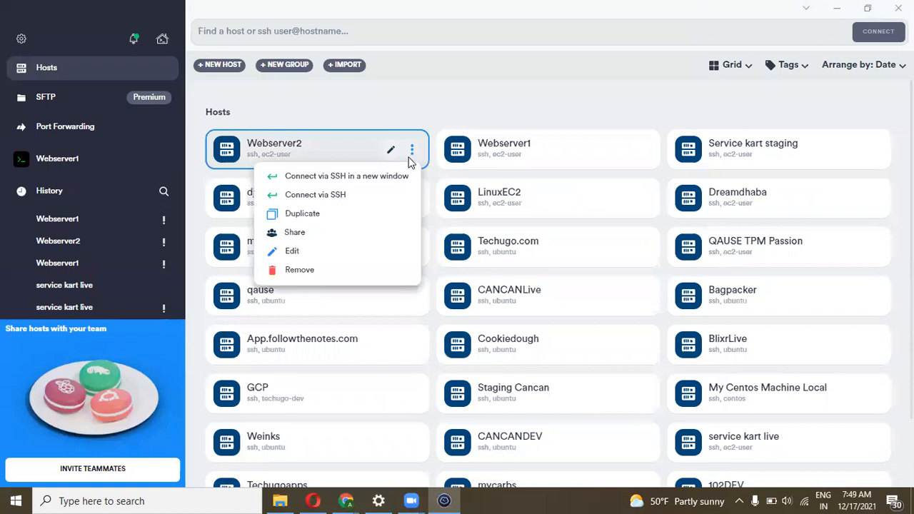
left_click(324, 249)
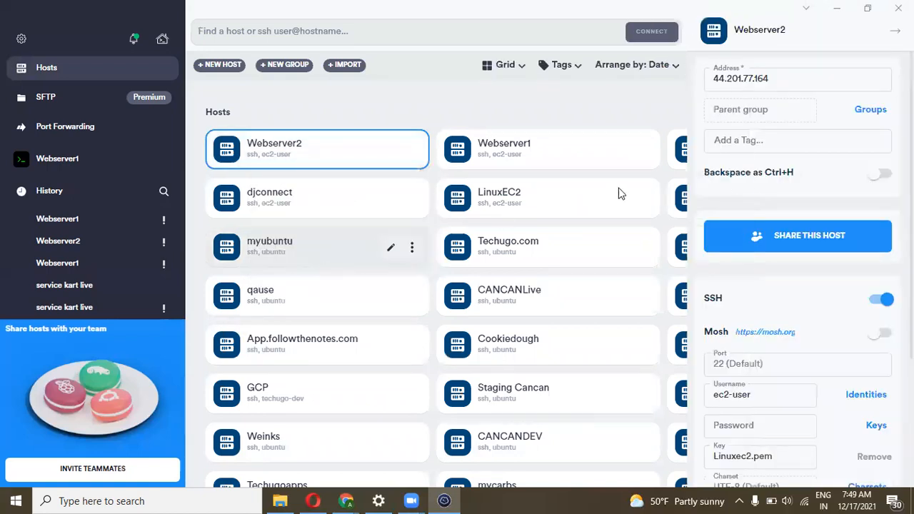
scroll(801, 217, "down", 1)
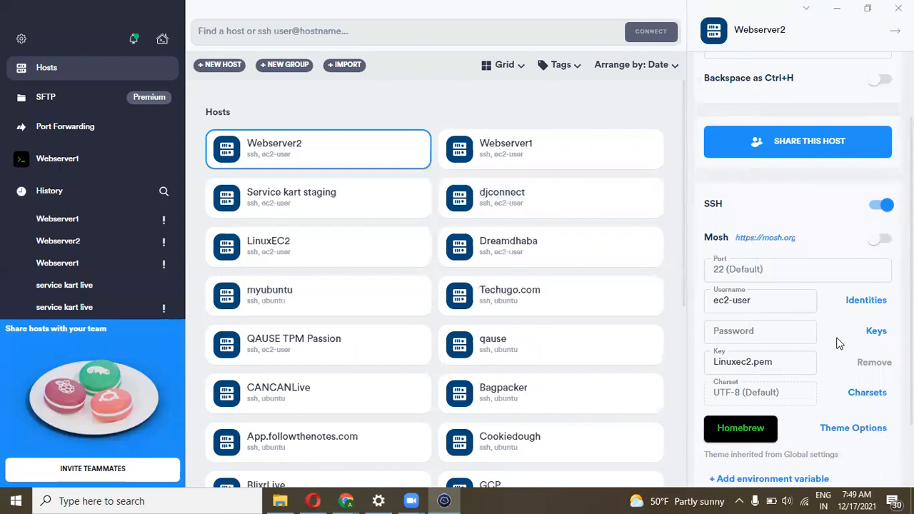
left_click(877, 362)
Import the Linuxlab.pem key file for Webserver2, save, and close the settings panel
left_click(876, 331)
scroll(821, 345, "down", 4)
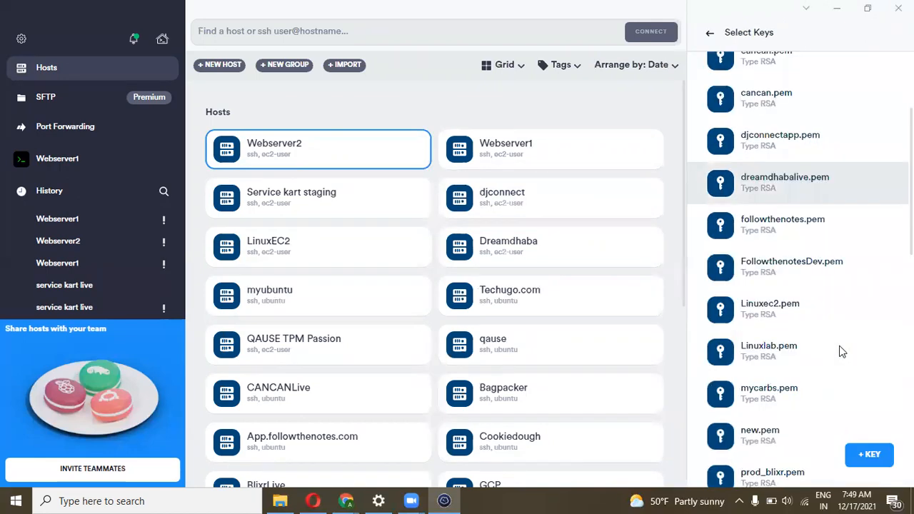
left_click(864, 456)
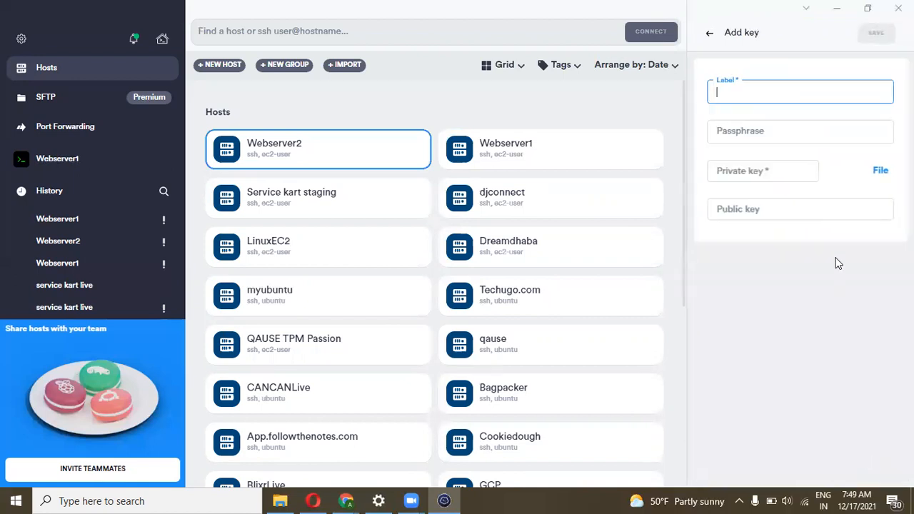
left_click(881, 169)
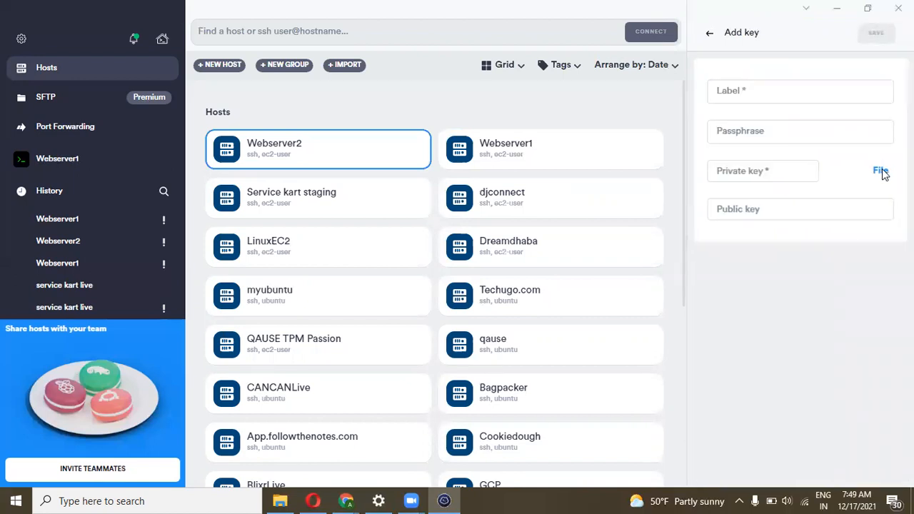
left_click(227, 103)
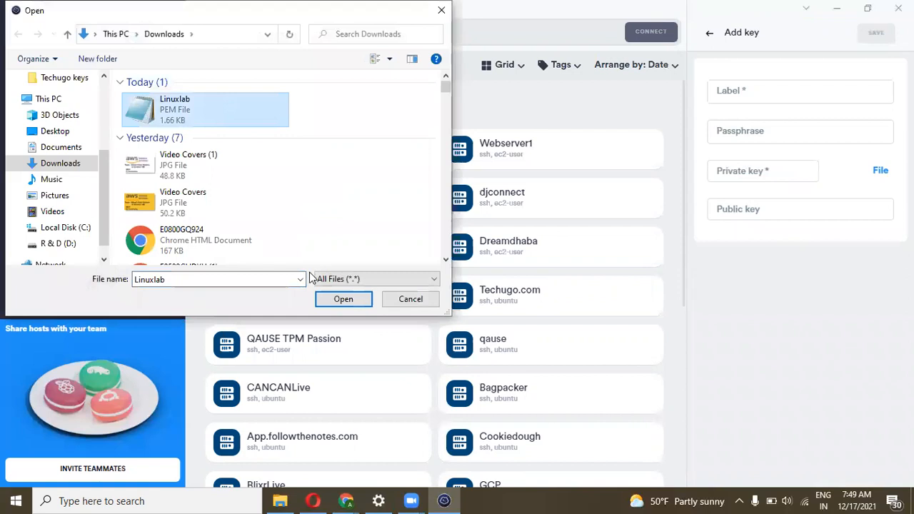
left_click(341, 299)
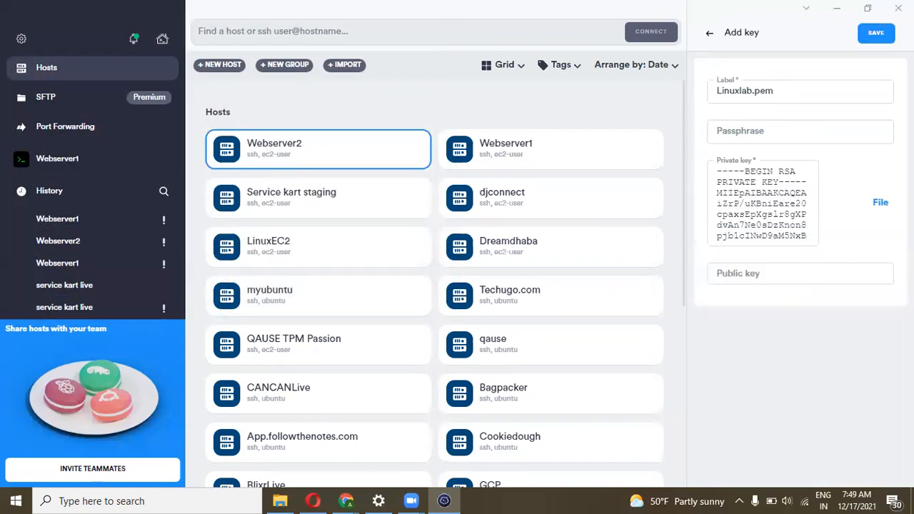
left_click(886, 37)
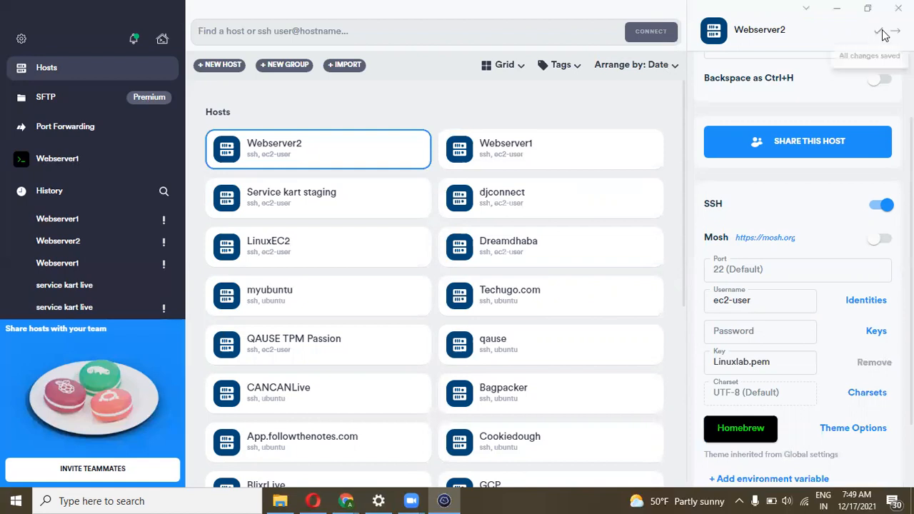
left_click(508, 149)
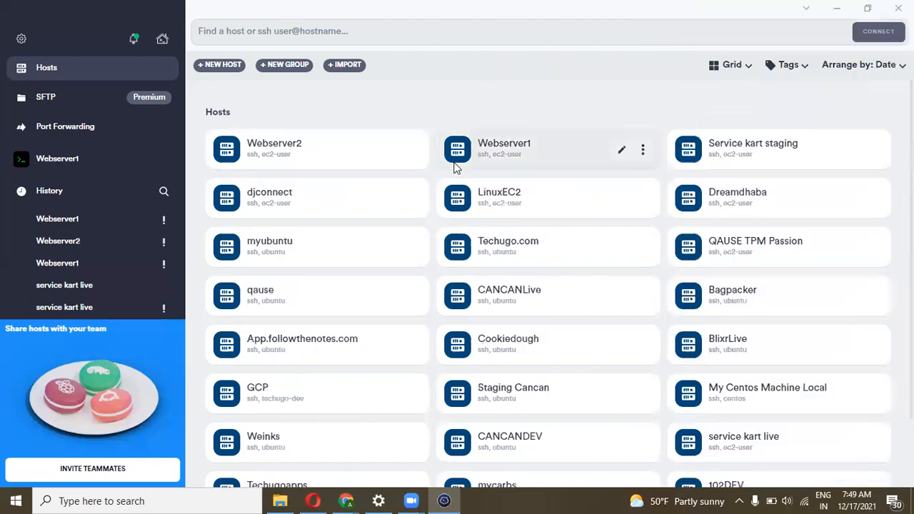
Connect to Webserver2 and switch between the Webserver1 and Webserver2 sessions
left_click(413, 150)
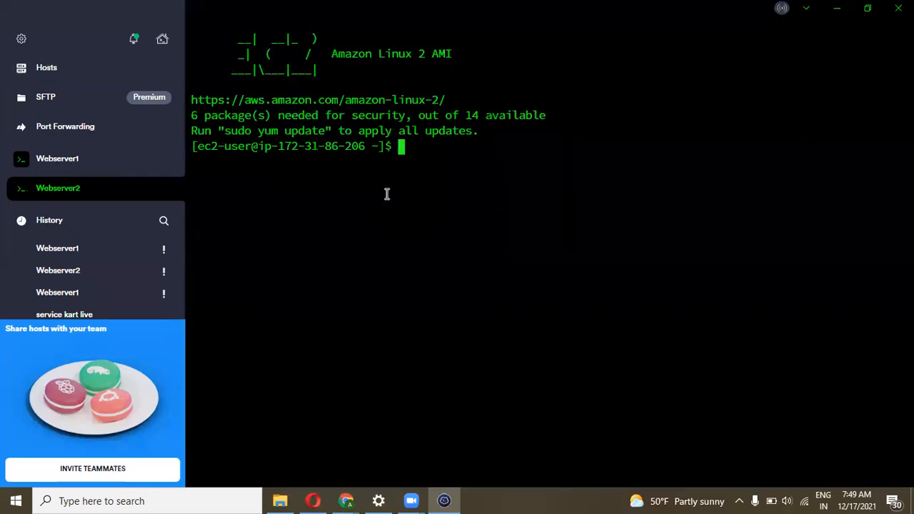
left_click(63, 160)
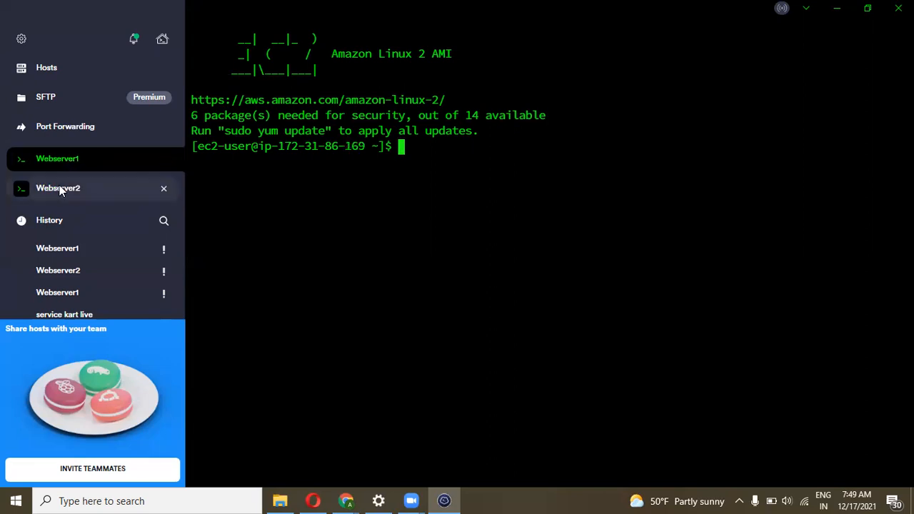
left_click(59, 187)
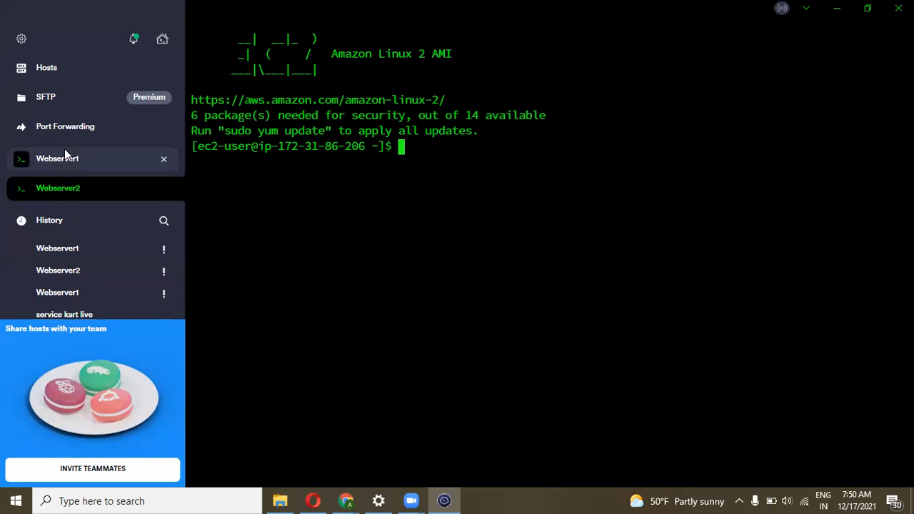
left_click(63, 161)
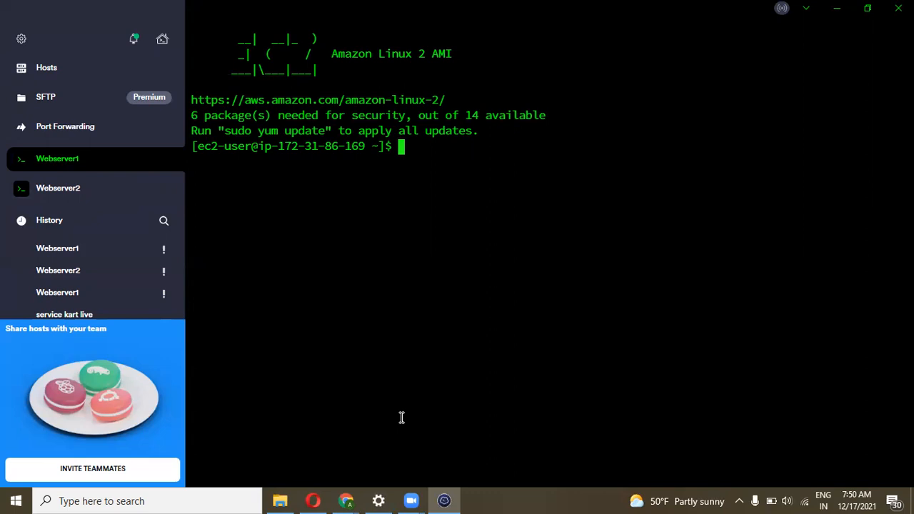
Run df -h on Webserver1 and highlight the 8.0G root disk size
type("df -h")
key("Return")
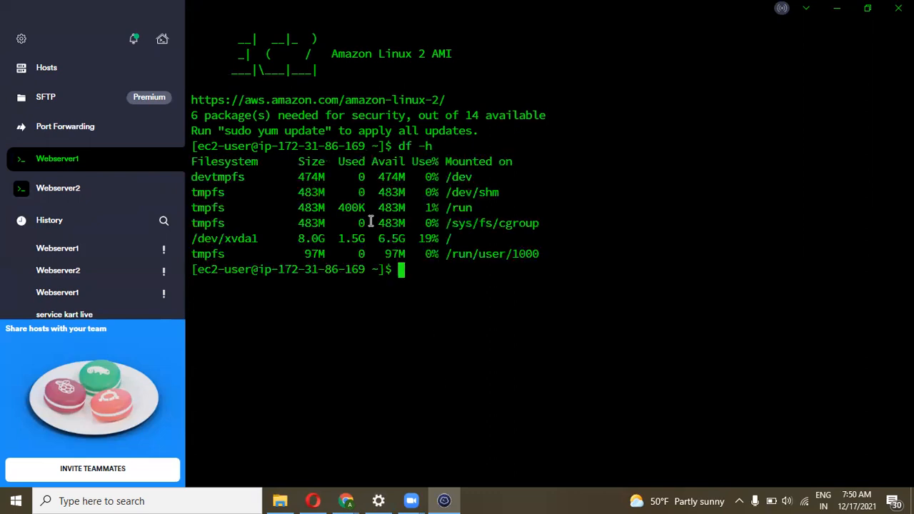
double_click(332, 239)
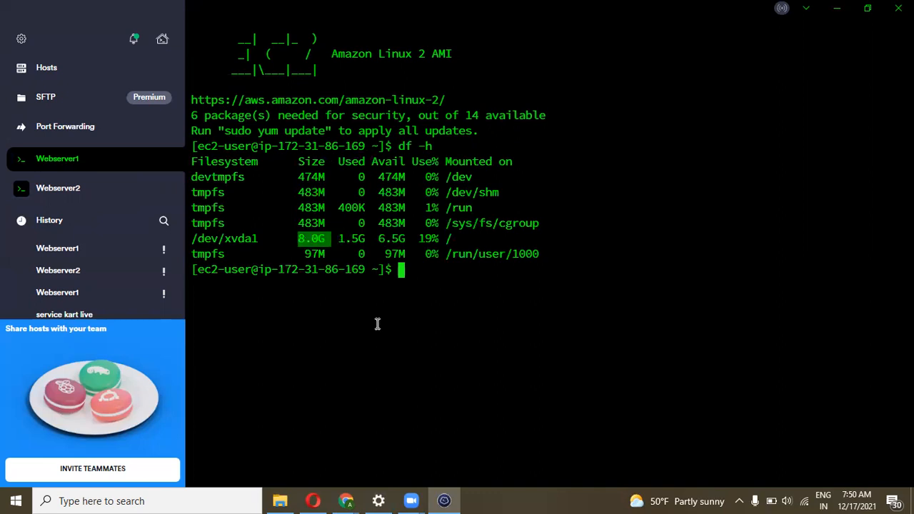
left_click(346, 500)
View Webserver2's instance details (public IPv4 44.201.77.164) in EC2, then return to Termius
left_click(286, 439)
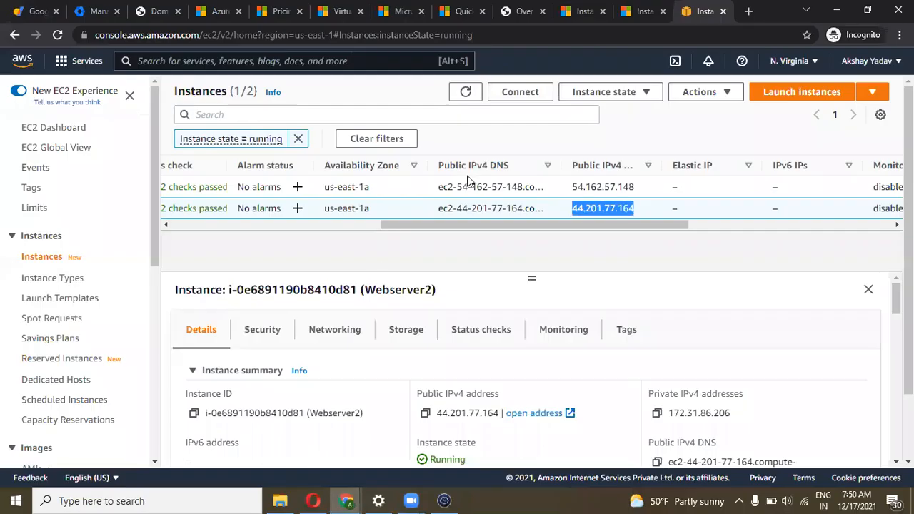
left_click_drag(483, 230, 182, 231)
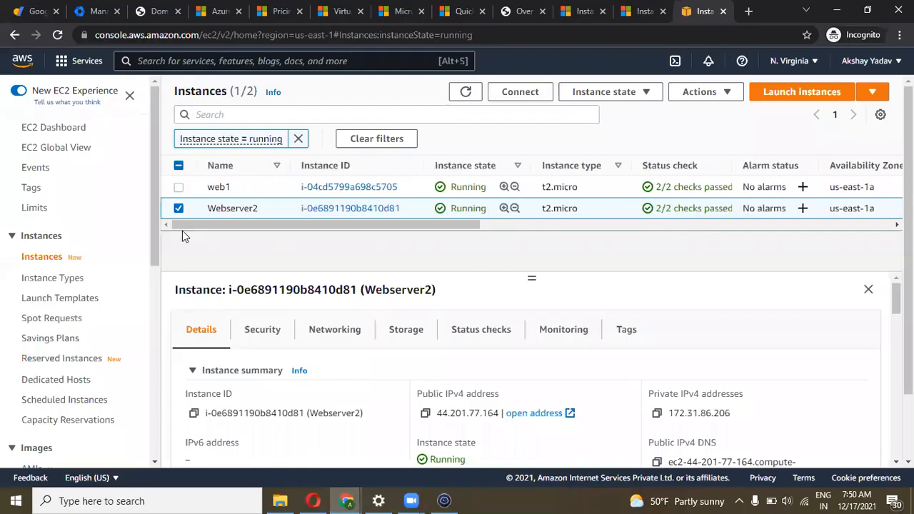
left_click(177, 187)
left_click(178, 207)
left_click(177, 190)
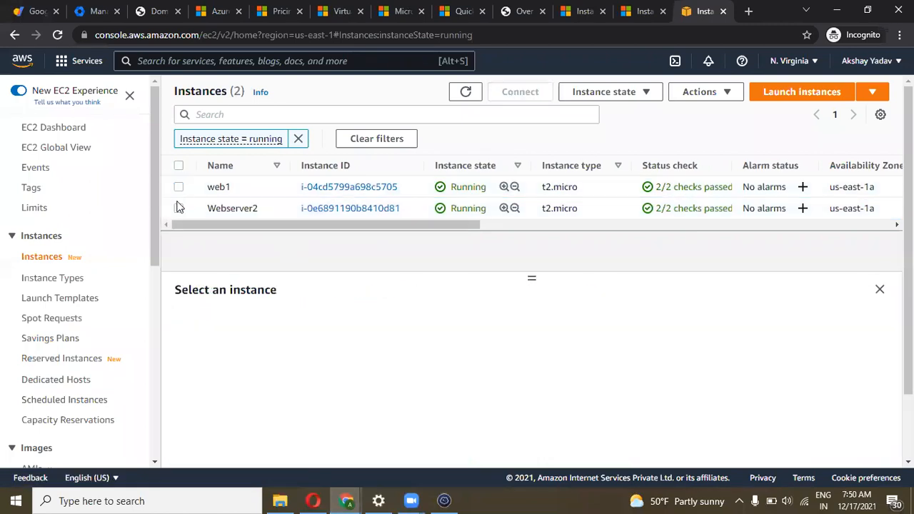
left_click_drag(214, 226, 379, 200)
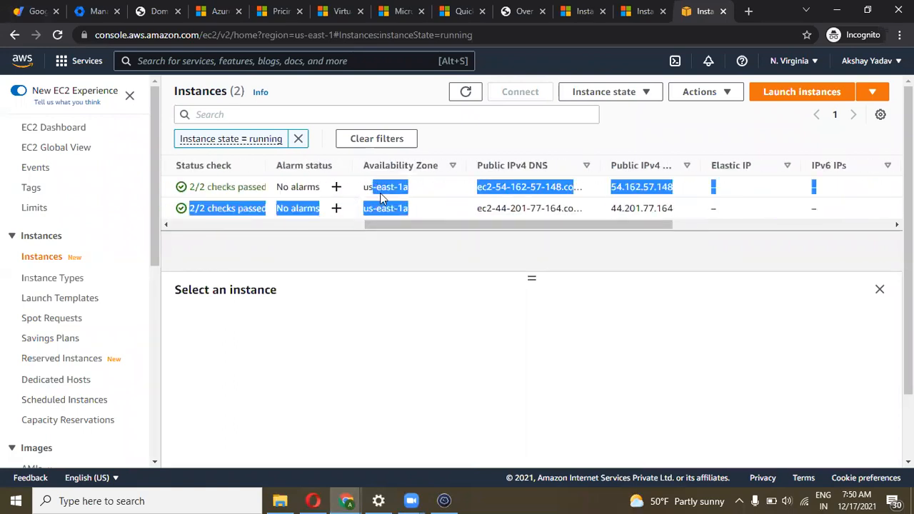
left_click(380, 193)
left_click(397, 208)
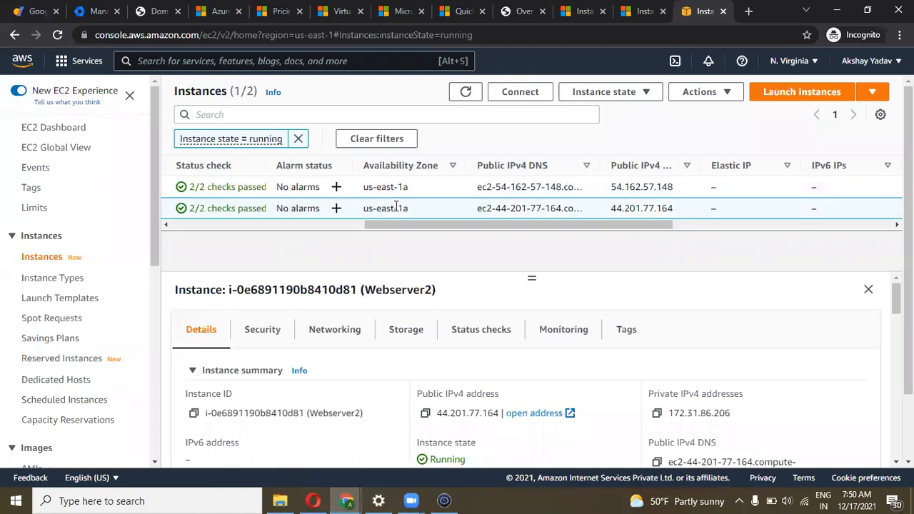
left_click_drag(417, 222, 139, 218)
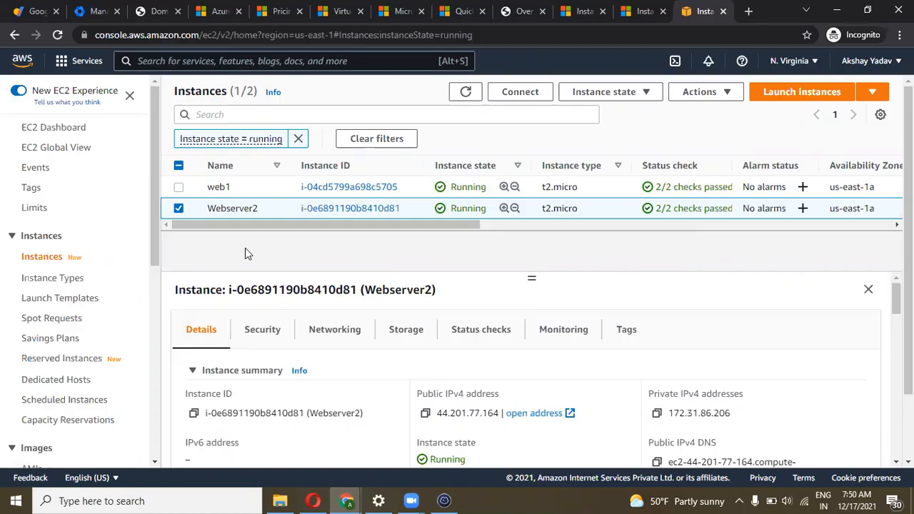
key("alt+Tab")
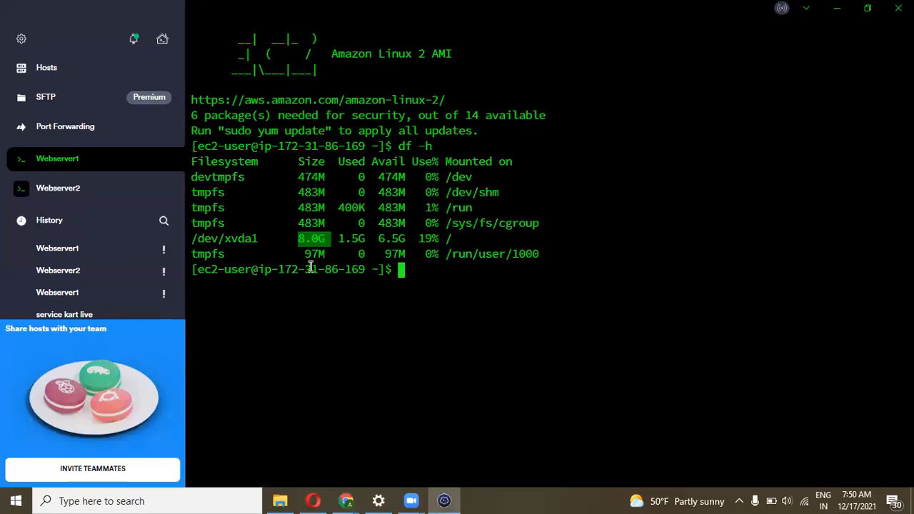
Try installing Apache on Webserver1 with 'sudo apt install apache2'
left_click(435, 286)
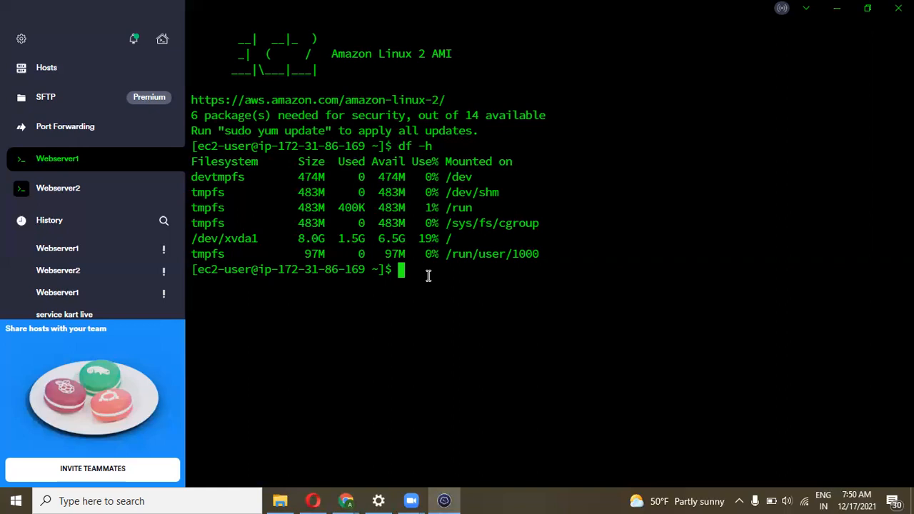
type("apt")
key("BackSpace")
key("BackSpace")
key("BackSpace")
key("BackSpace")
type("sudo apt in")
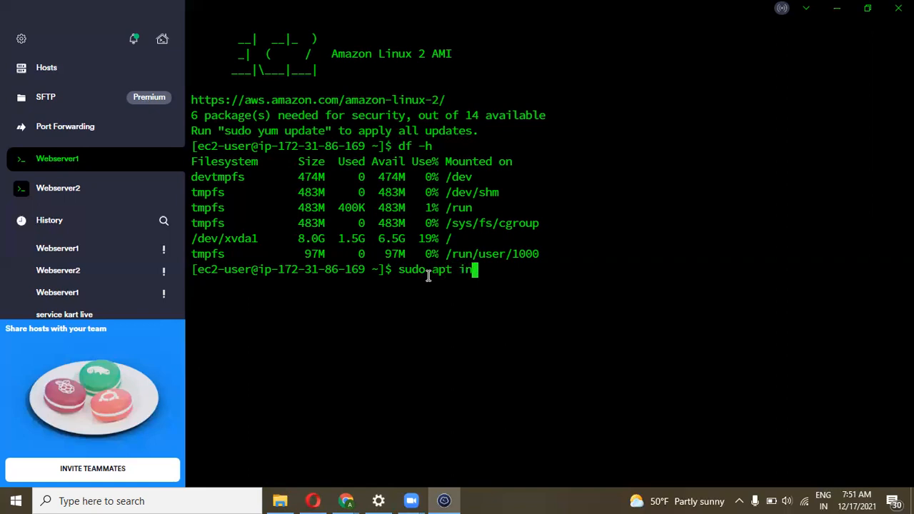
type("stall apache")
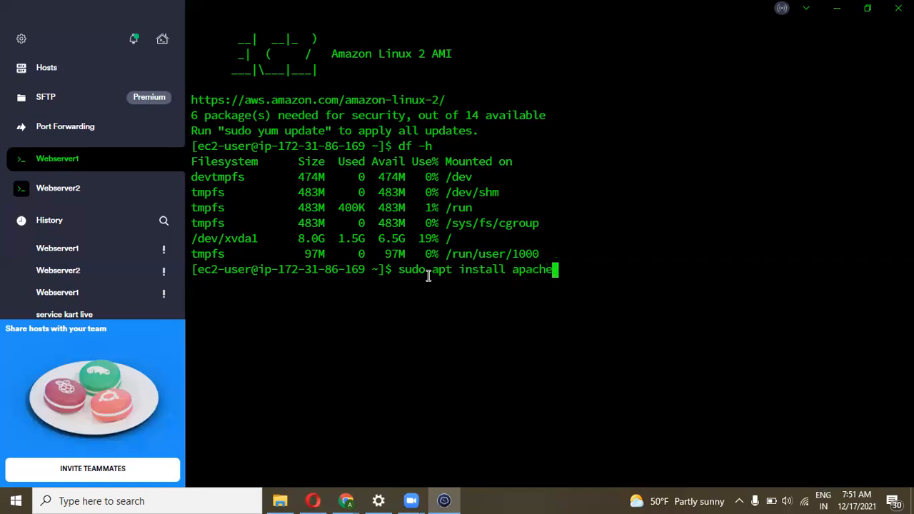
type("2")
key("Return")
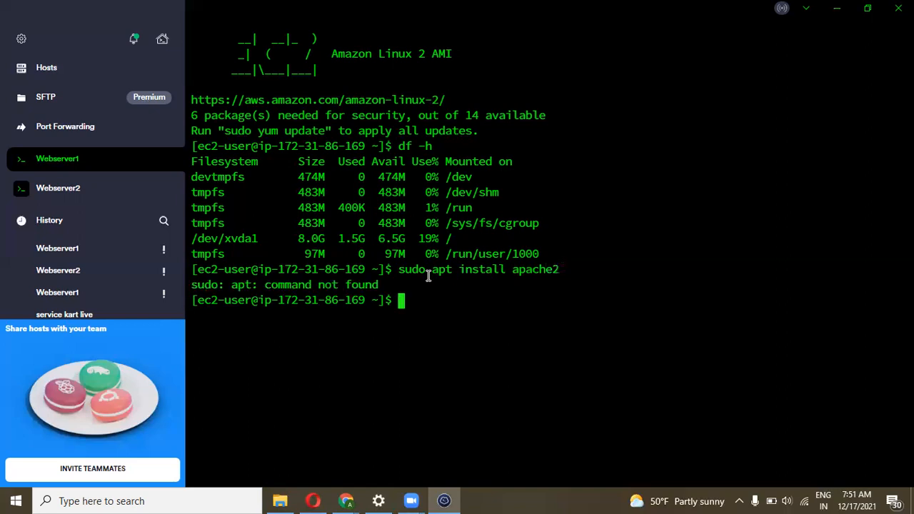
Install httpd instead with 'sudo yum install httpd', confirming with Y
key("Up")
key("Left")
key("Left")
key("Left")
key("Left")
key("Left")
key("Left")
key("Left")
key("Left")
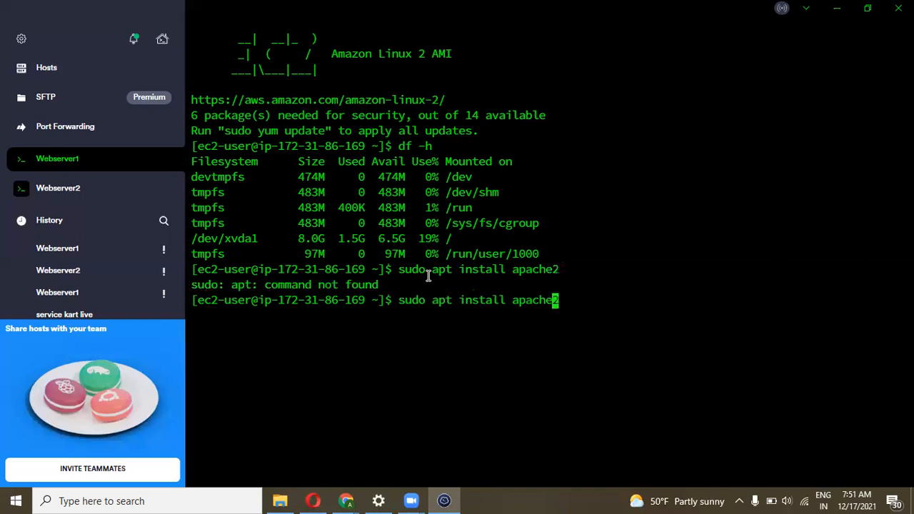
key("Left")
key("Left")
key("Left")
key("Left")
key("Left")
key("End")
key("BackSpace")
key("BackSpace")
key("BackSpace")
key("BackSpace")
key("BackSpace")
key("BackSpace")
key("BackSpace")
key("BackSpace")
key("BackSpace")
key("BackSpace")
key("BackSpace")
key("BackSpace")
key("BackSpace")
key("BackSpace")
key("BackSpace")
key("BackSpace")
key("BackSpace")
key("BackSpace")
key("BackSpace")
key("BackSpace")
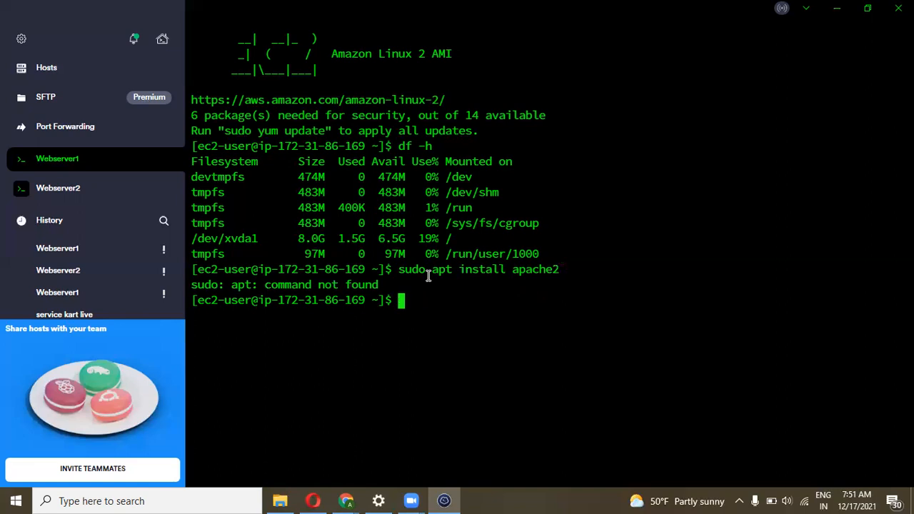
type("sudo yum install httpd")
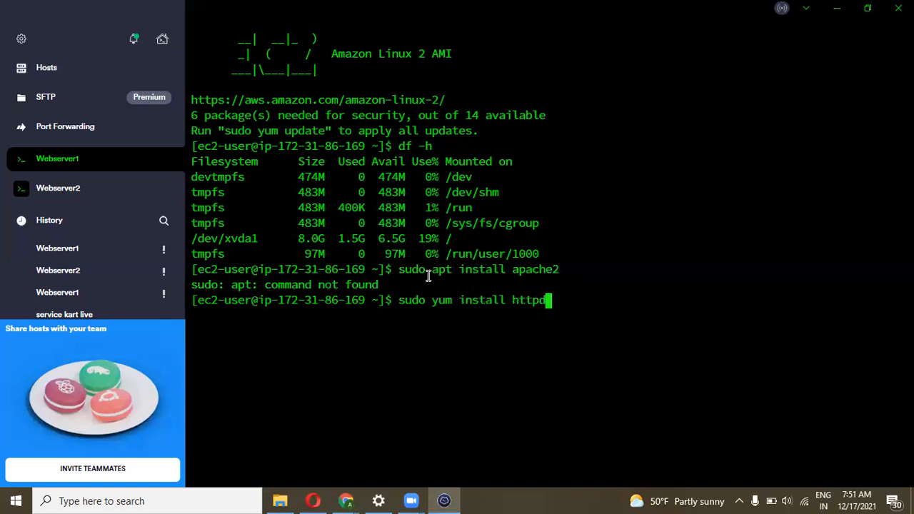
key("Return")
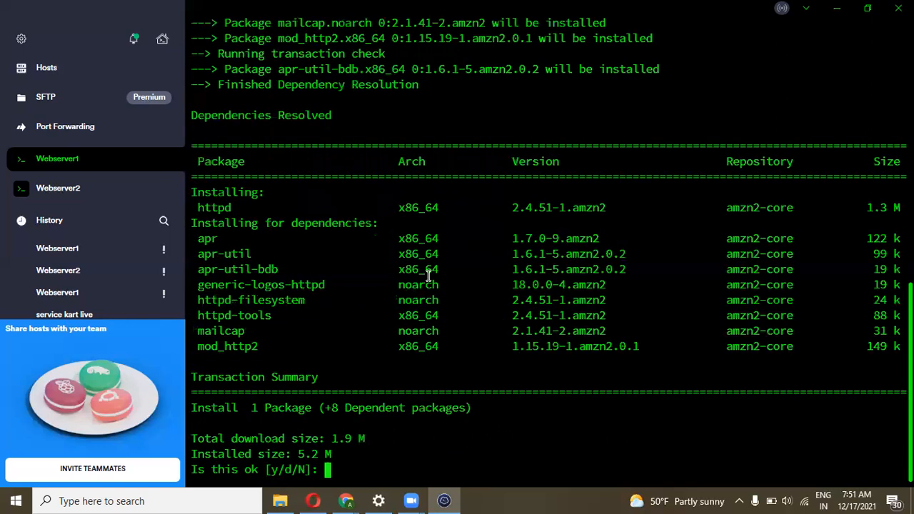
type("Y")
key("Return")
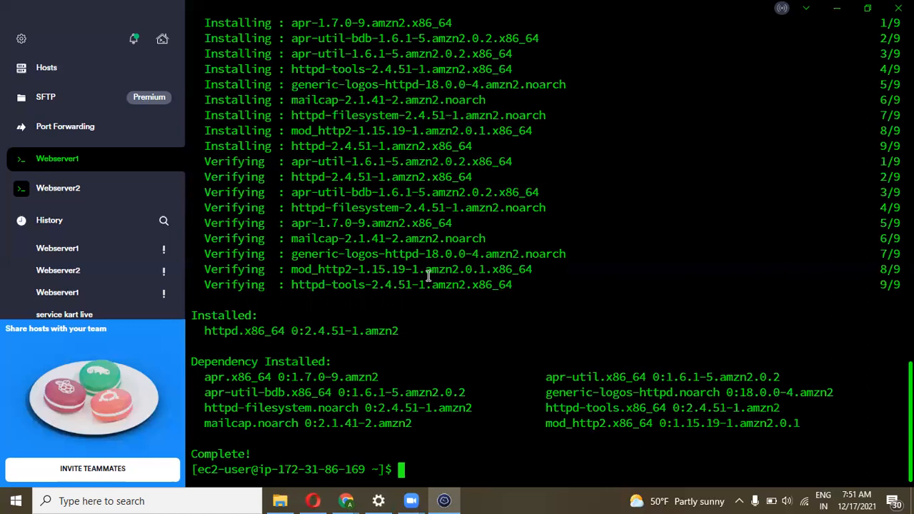
Change into /var/www/html/ and list its contents with ls
type("cd /var/www/html/")
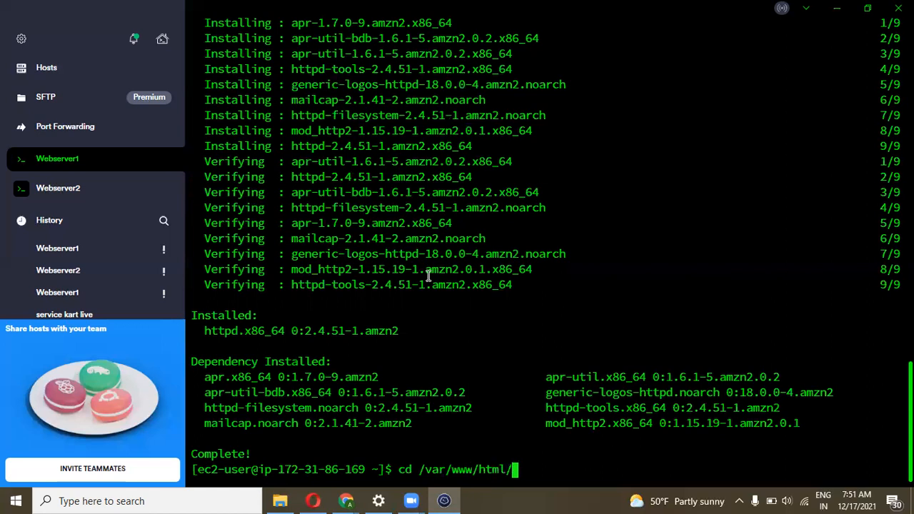
key("Return")
type("ls")
key("Return")
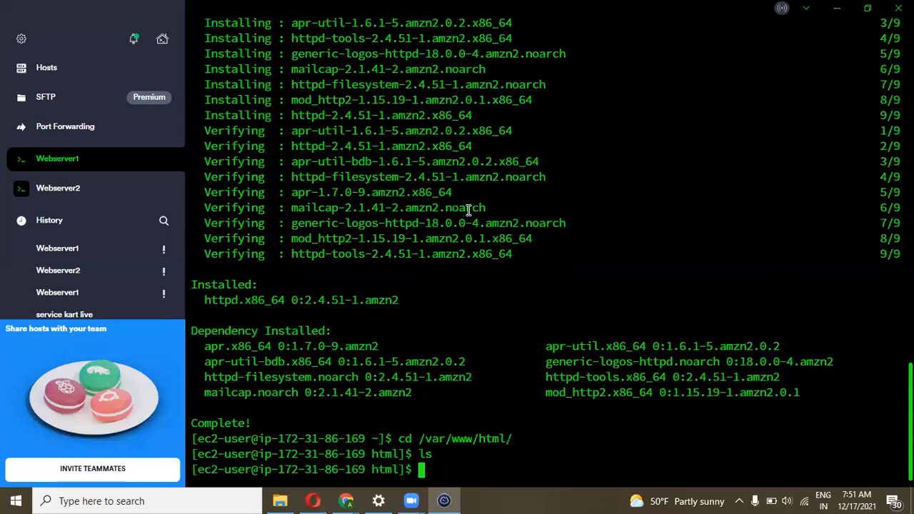
scroll(467, 210, "up", 4)
Copy web1's public IPv4 address 54.162.57.148 and load it in a new browser tab
mouse_move(346, 501)
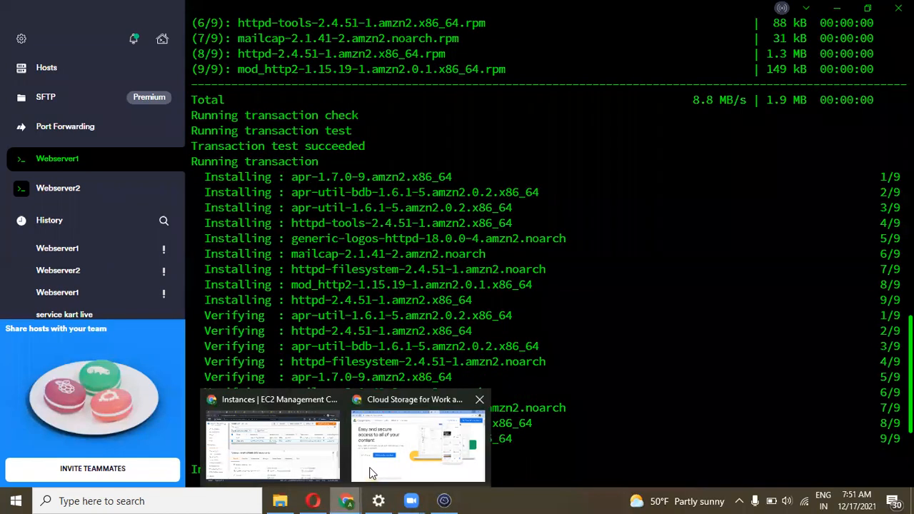
left_click(325, 451)
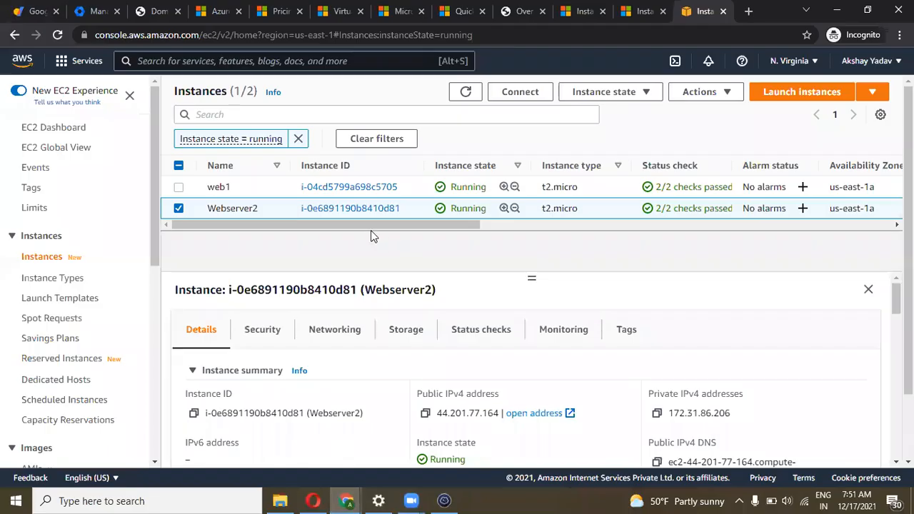
left_click(179, 187)
left_click(179, 208)
left_click_drag(266, 226, 382, 225)
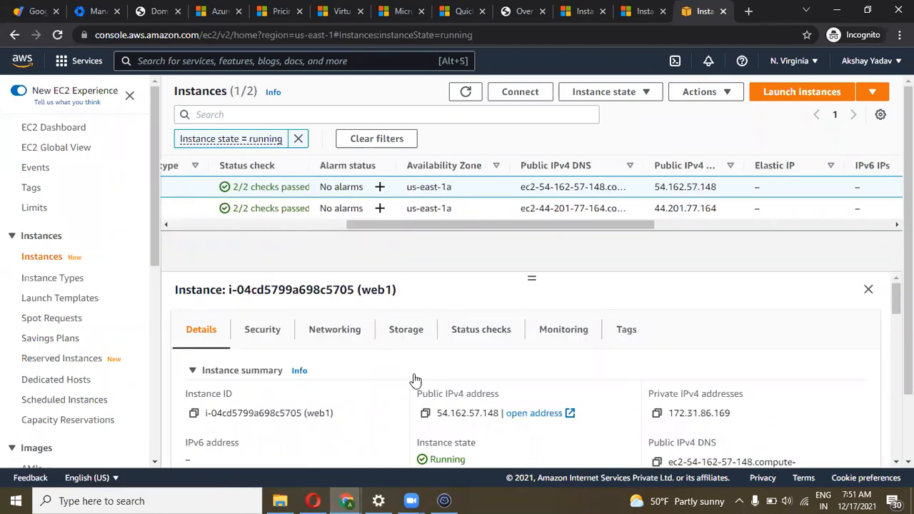
left_click(426, 414)
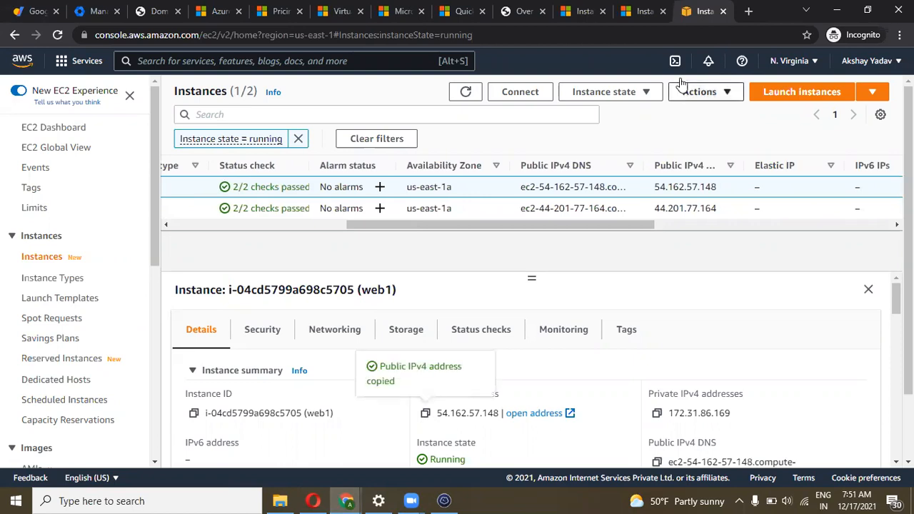
key("ctrl+t")
key("ctrl+v")
key("Return")
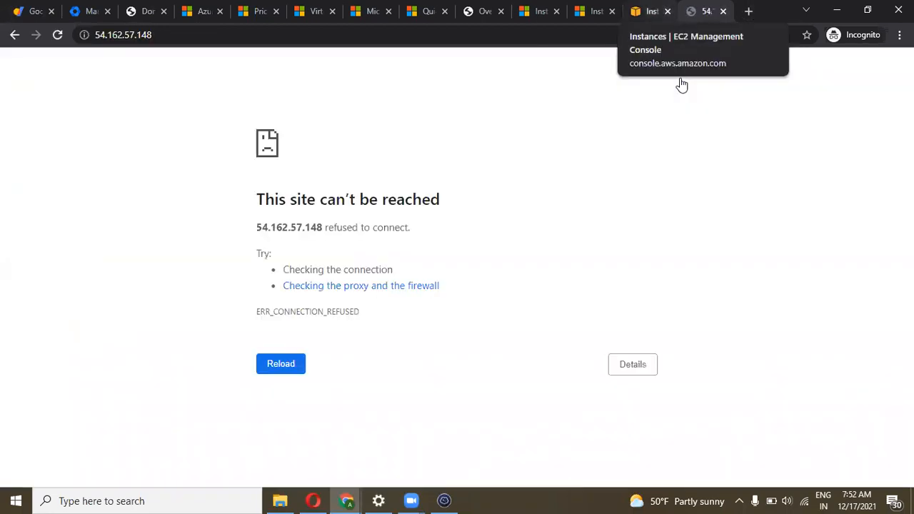
Check web1's Security tab: inbound rule allows all traffic from 0.0.0.0/0
left_click(651, 11)
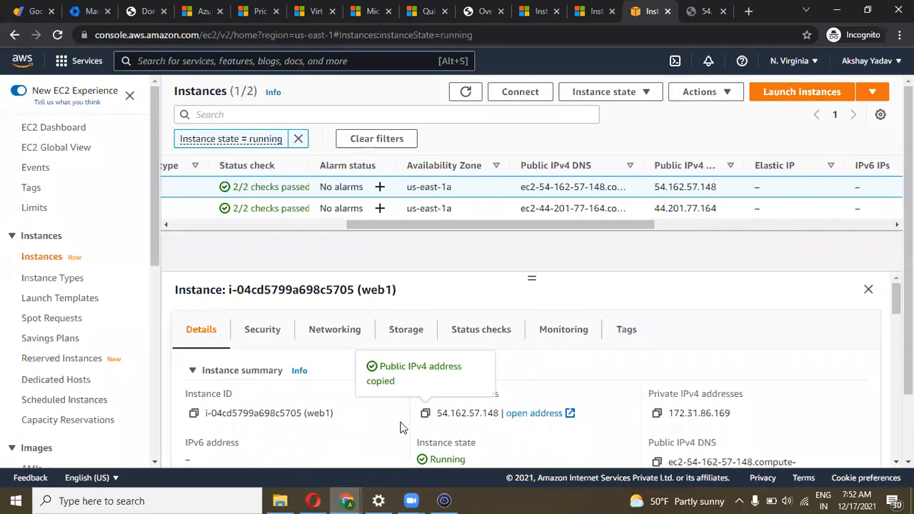
left_click(279, 329)
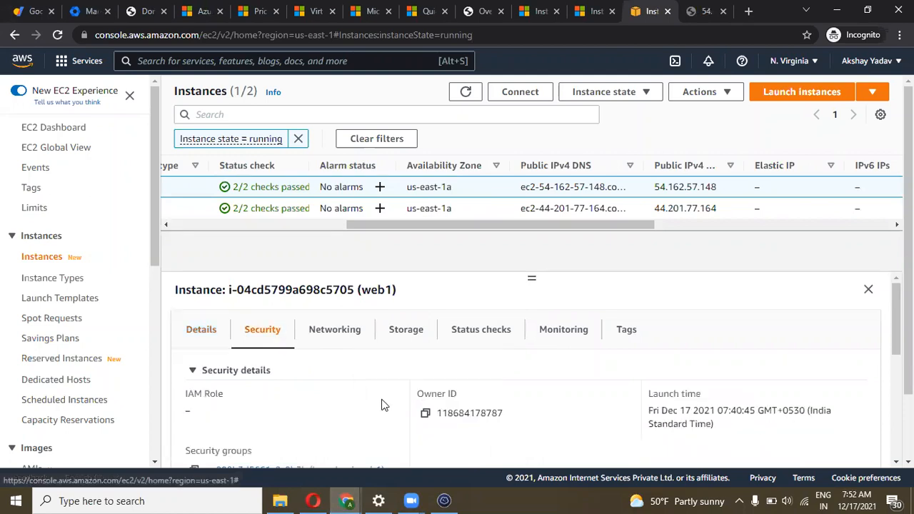
scroll(381, 402, "down", 3)
scroll(382, 404, "down", 3)
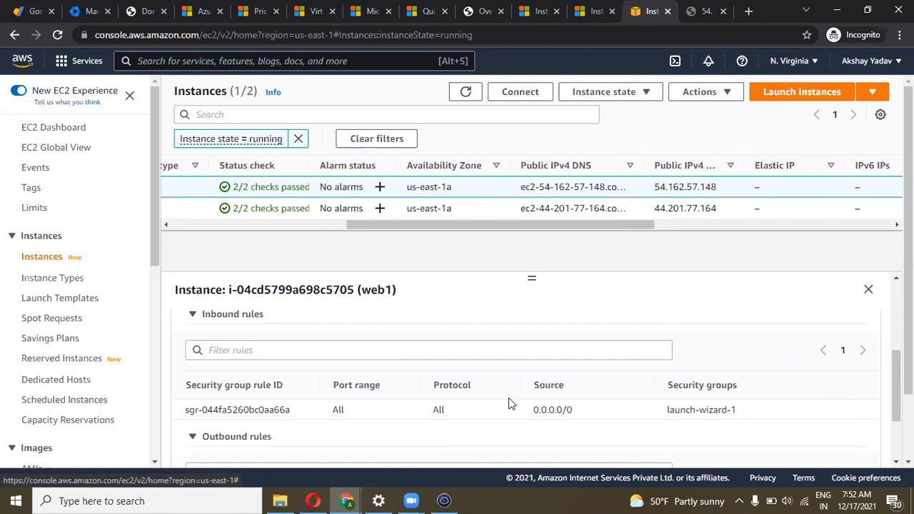
scroll(508, 404, "up", 5)
Become root with 'sudo su' and try 'service start httpd'
left_click(445, 500)
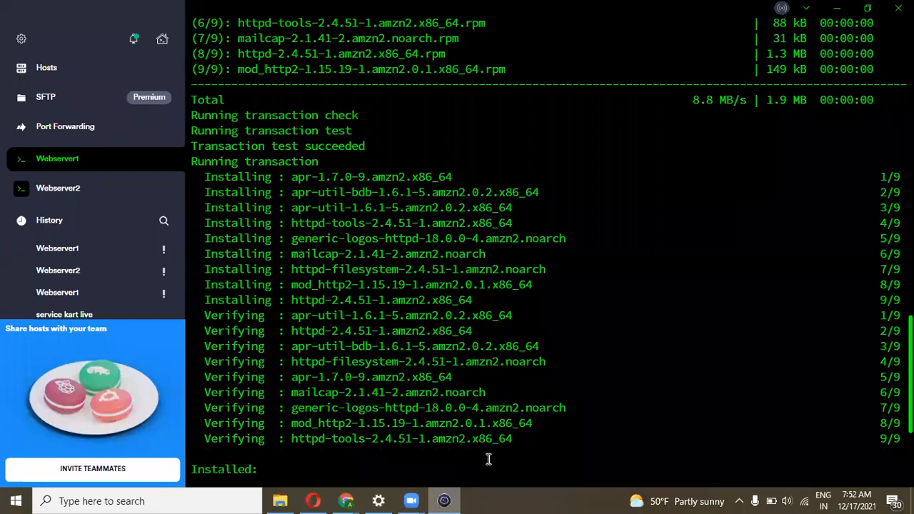
scroll(423, 462, "down", 4)
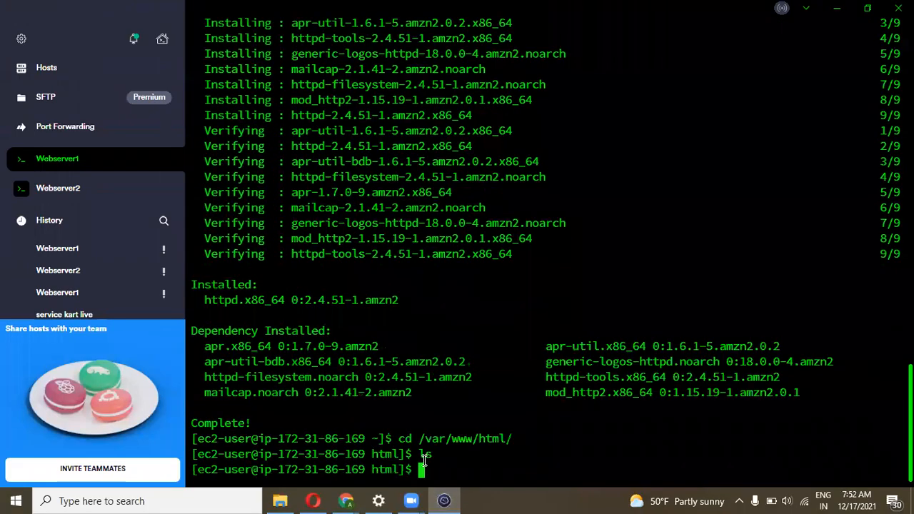
type("sudo su")
key("Return")
type("system")
key("BackSpace")
key("BackSpace")
key("BackSpace")
key("BackSpace")
key("BackSpace")
key("BackSpace")
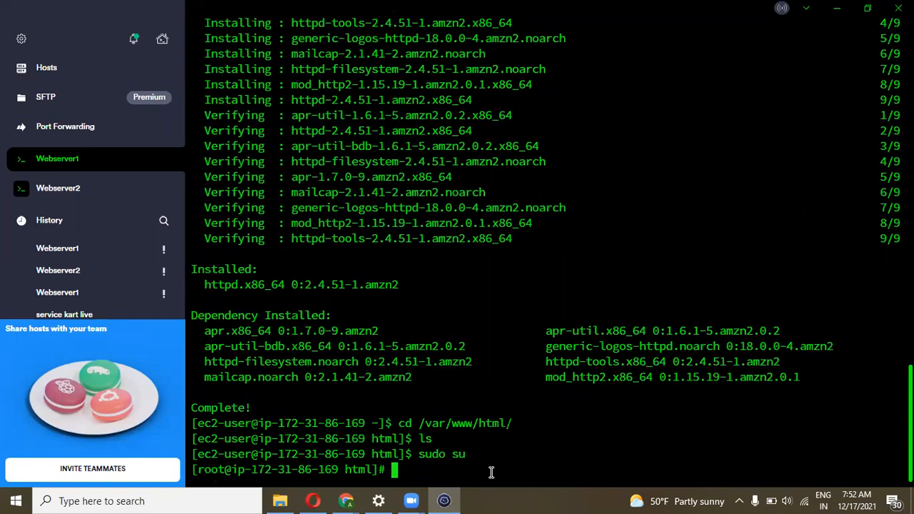
type("service start httpd")
key("Return")
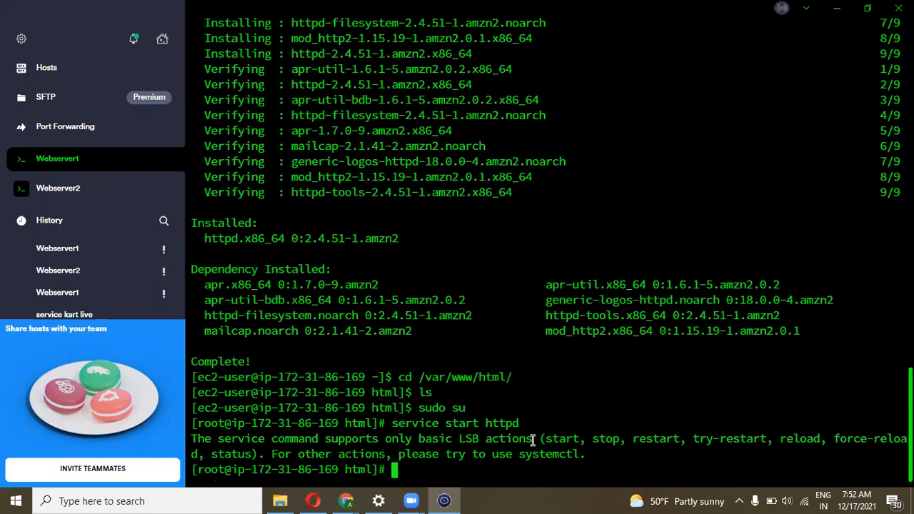
Start httpd with 'systemctl start httpd' and enable it at boot with 'systemctl enable httpd'
type("syste")
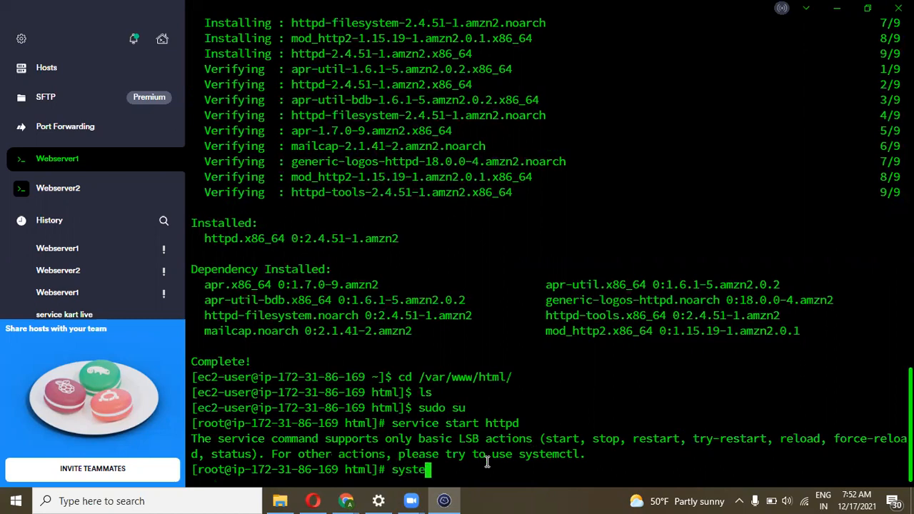
type("mctl start httpd")
key("Return")
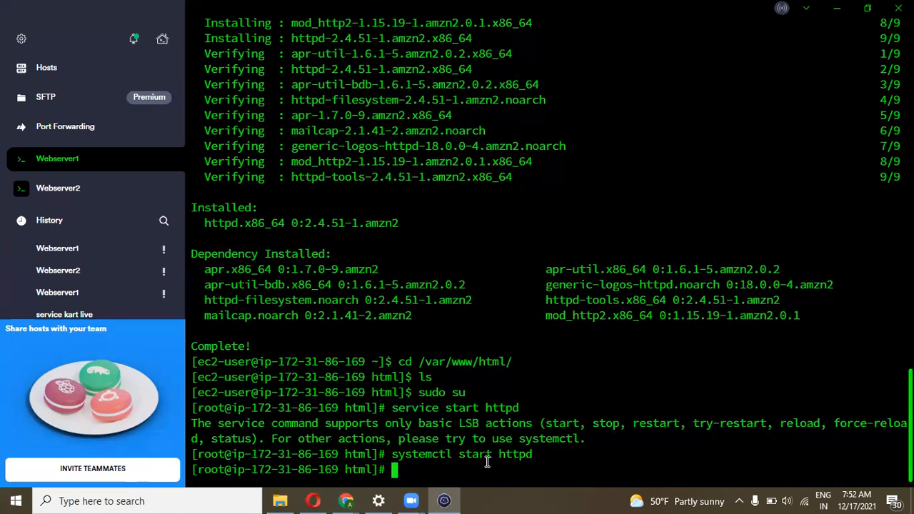
key("Up")
key("Left")
key("Left")
key("Left")
key("Left")
key("Left")
key("Left")
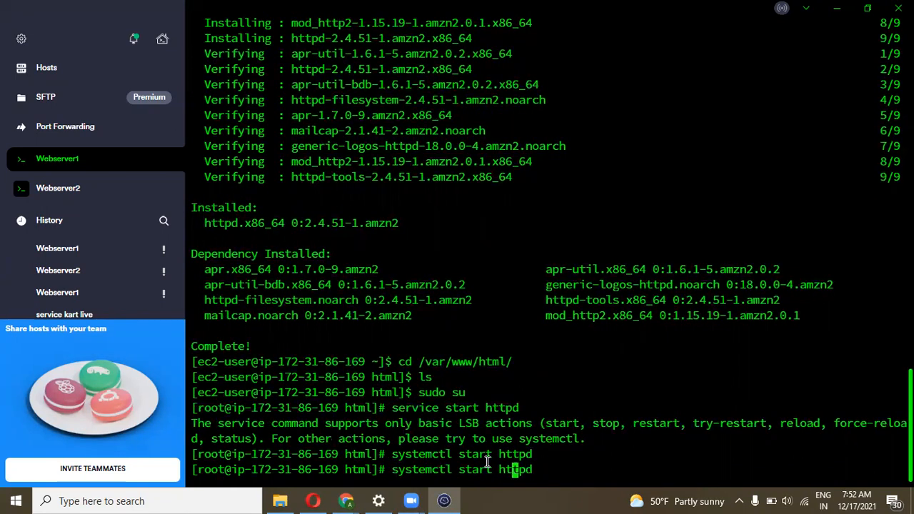
key("BackSpace")
key("BackSpace")
key("BackSpace")
key("BackSpace")
key("BackSpace")
type("enable")
key("Return")
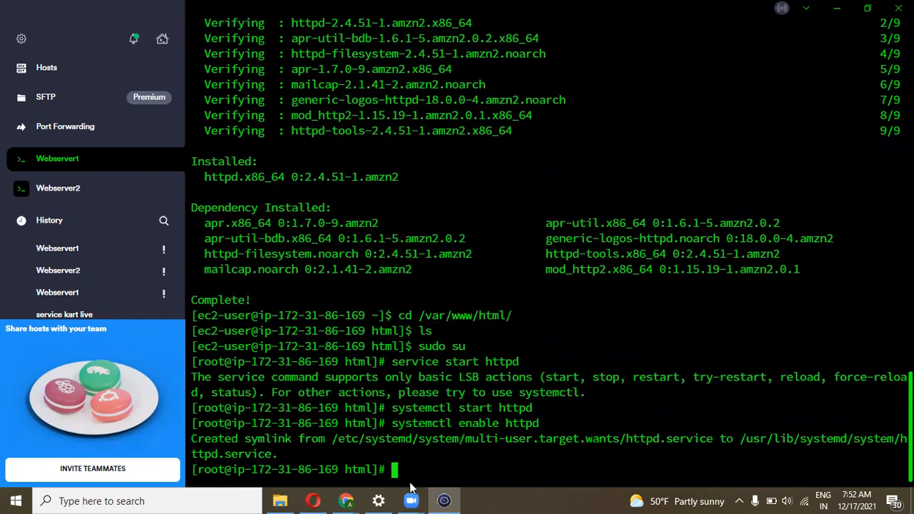
mouse_move(347, 500)
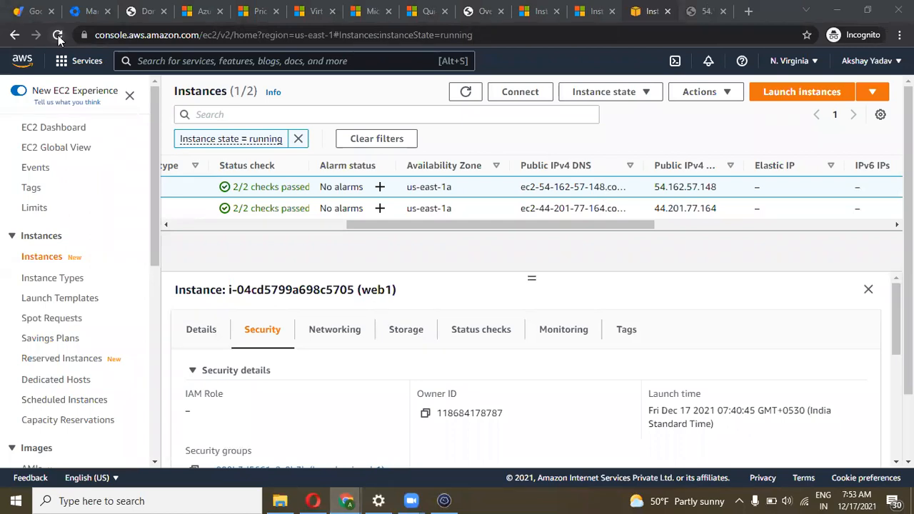
Check the Apache HTTP Server Test Page at 54.162.57.148, then return to Termius
key("ctrl+Tab")
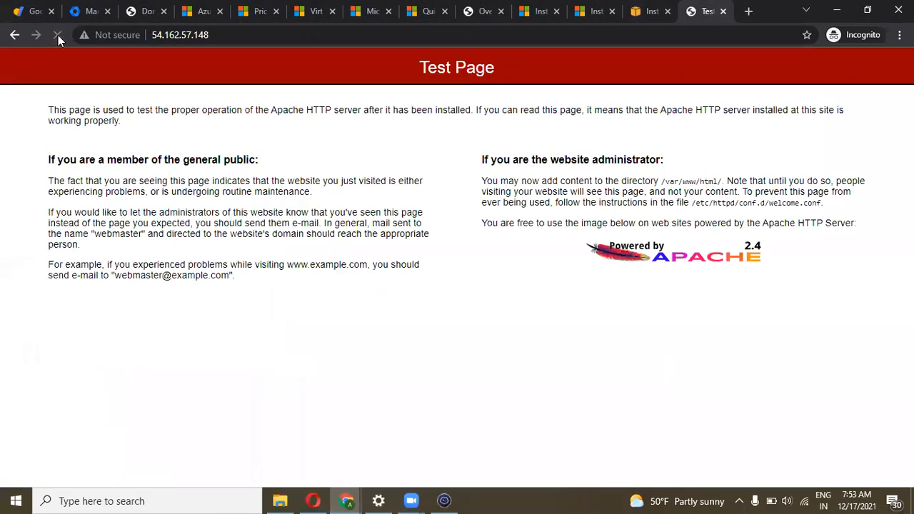
left_click_drag(421, 277, 2, 113)
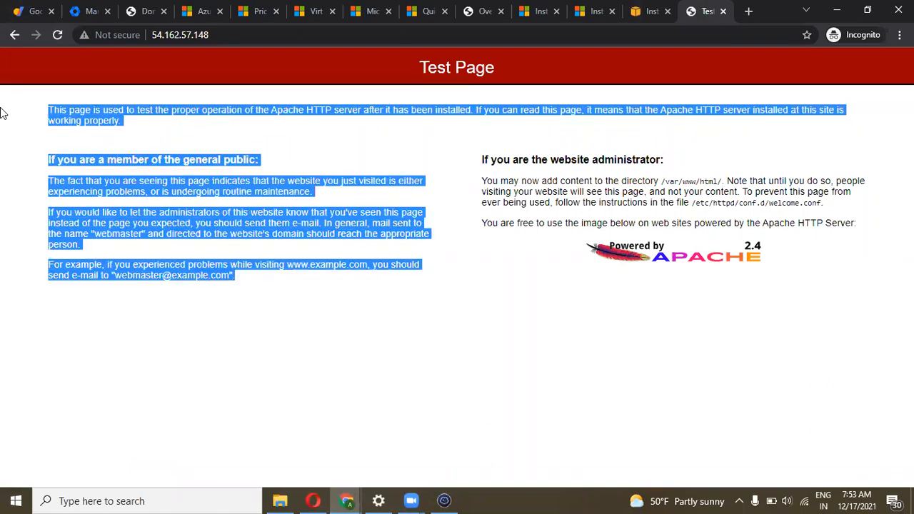
left_click(179, 126)
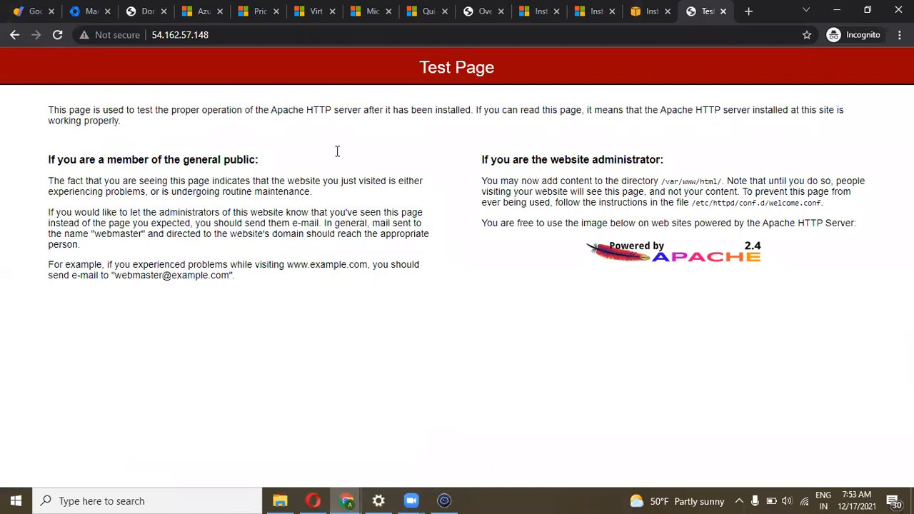
key("alt+Tab")
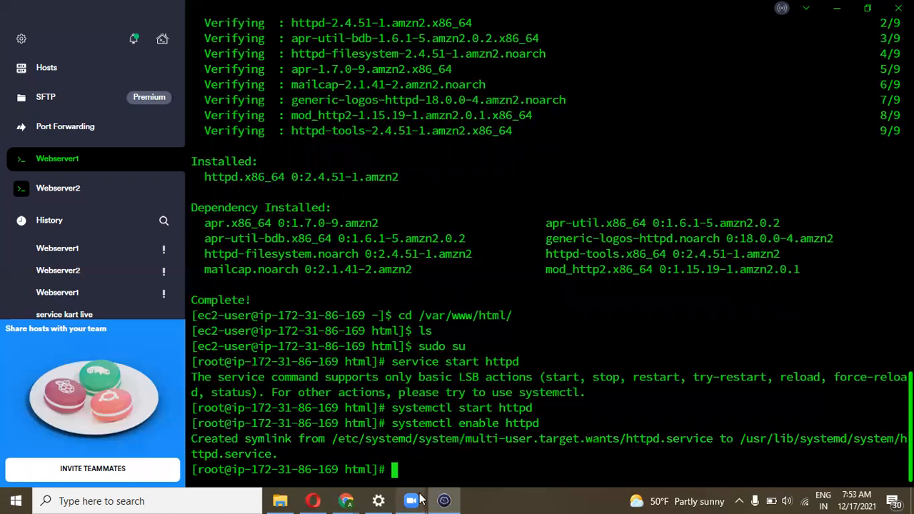
Rerun df -h on Webserver1 and highlight the 8.0G root disk size
left_click(510, 499)
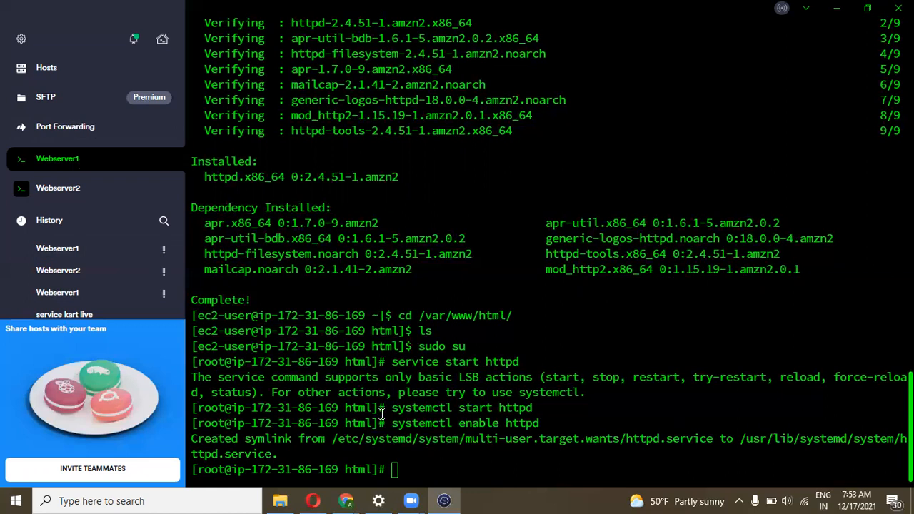
mouse_move(340, 498)
type("df -h")
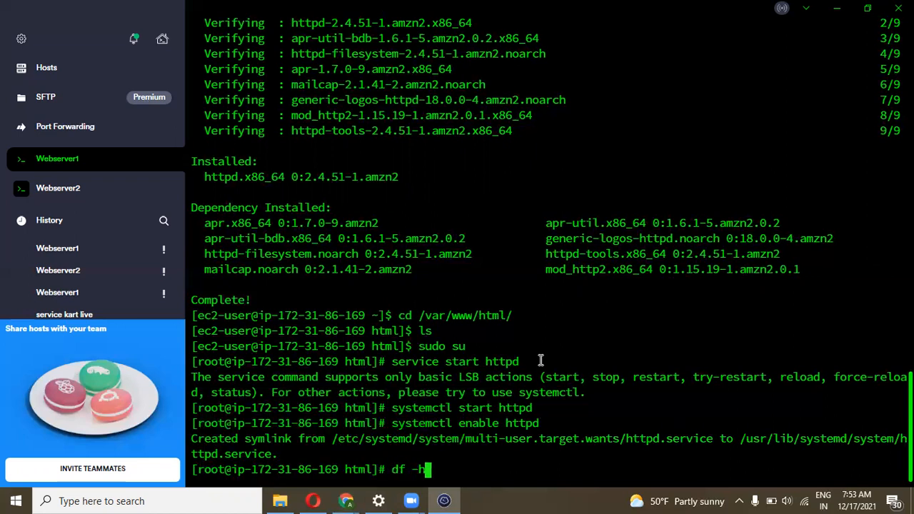
key("Return")
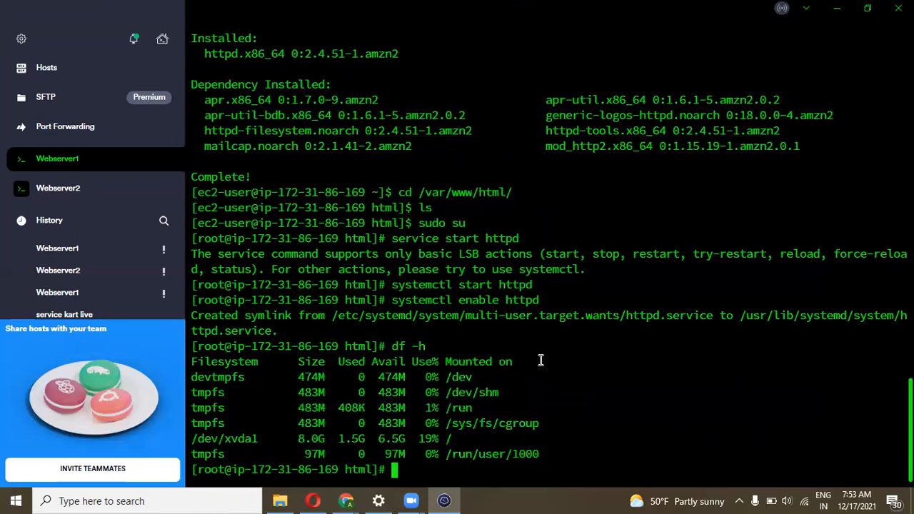
double_click(319, 439)
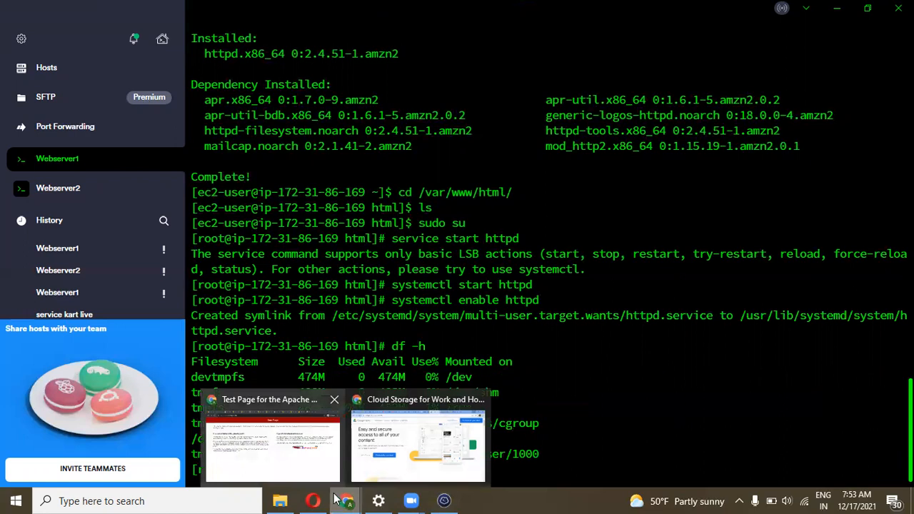
left_click(556, 386)
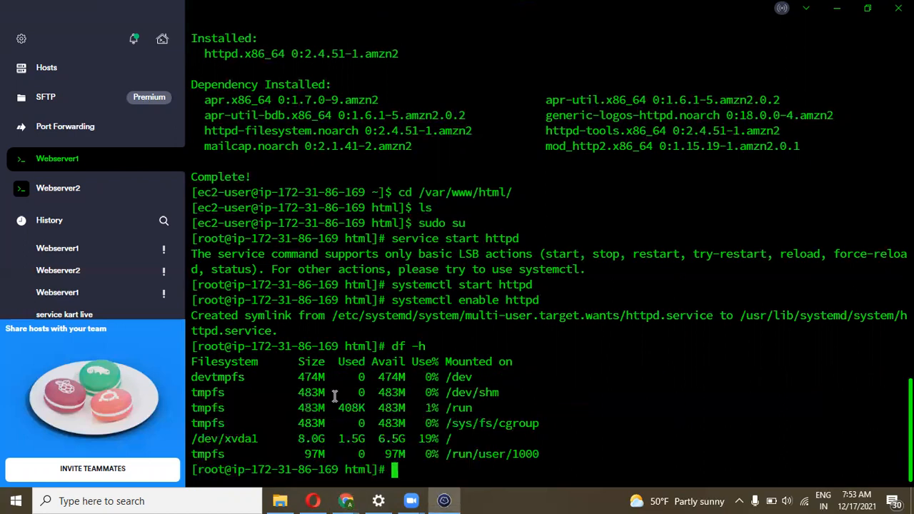
Go to the EC2 Instances tab in Chrome and scroll the sidebar to Elastic Block Store
mouse_move(346, 500)
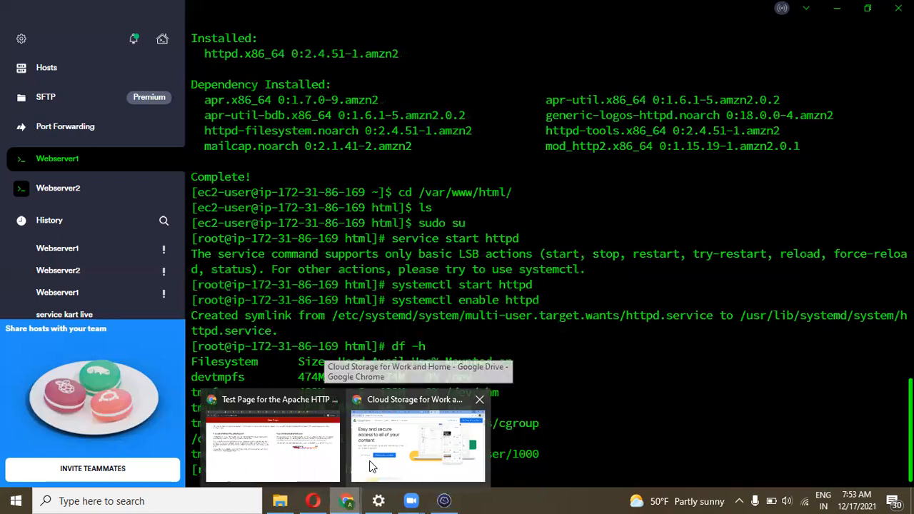
left_click(335, 450)
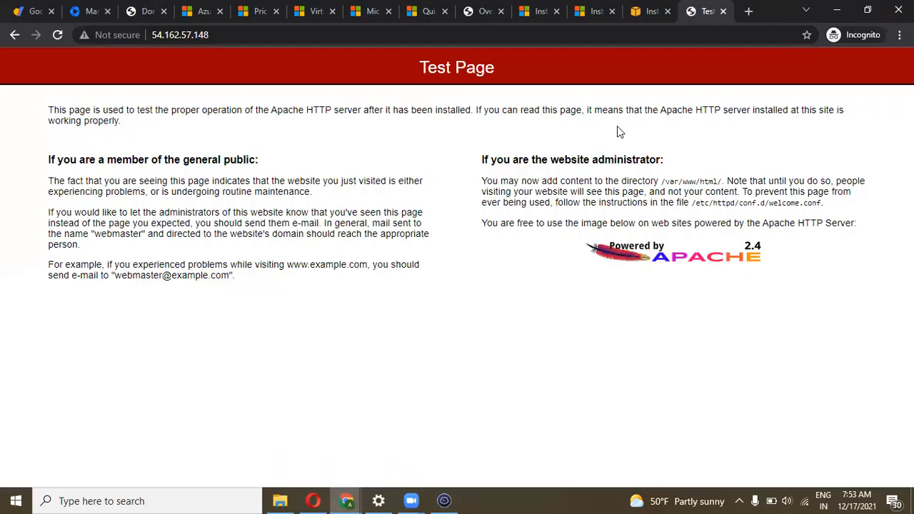
left_click(639, 21)
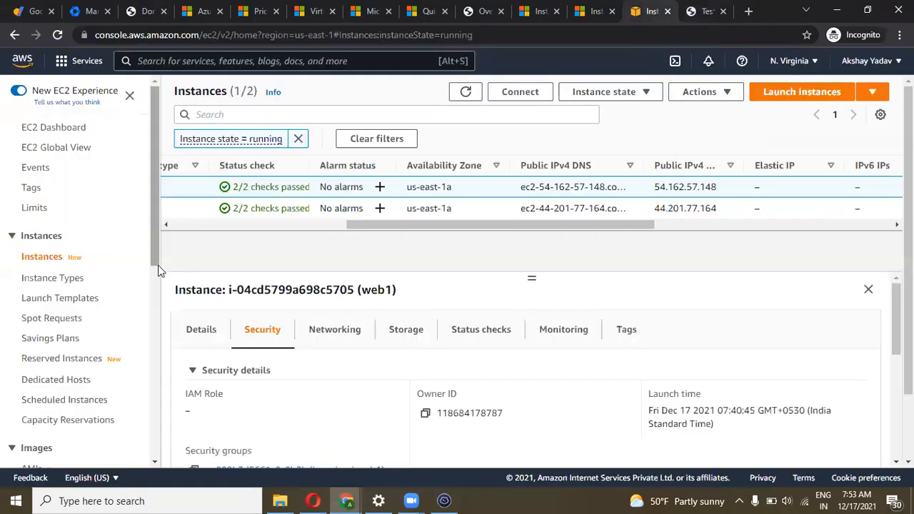
left_click_drag(158, 265, 159, 321)
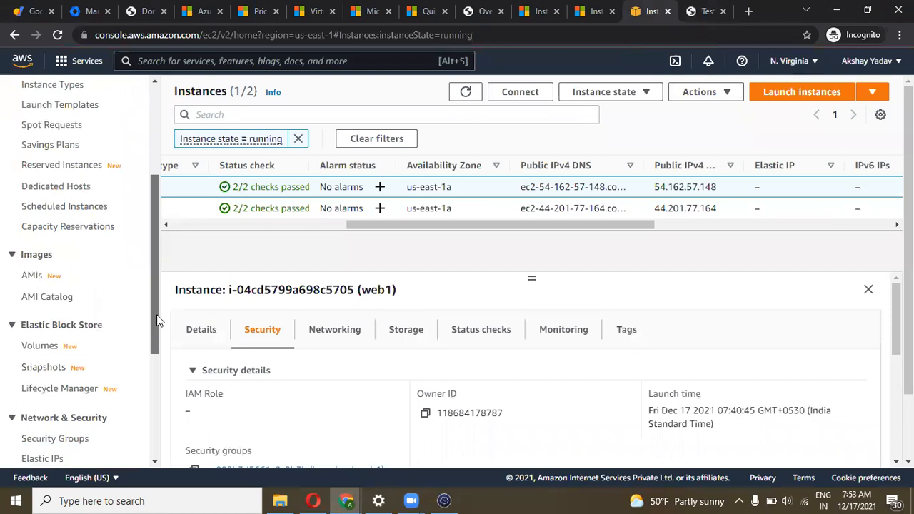
Name the first, unnamed 8 GiB volume 'webserver1' in the EBS Volumes list
left_click(45, 348)
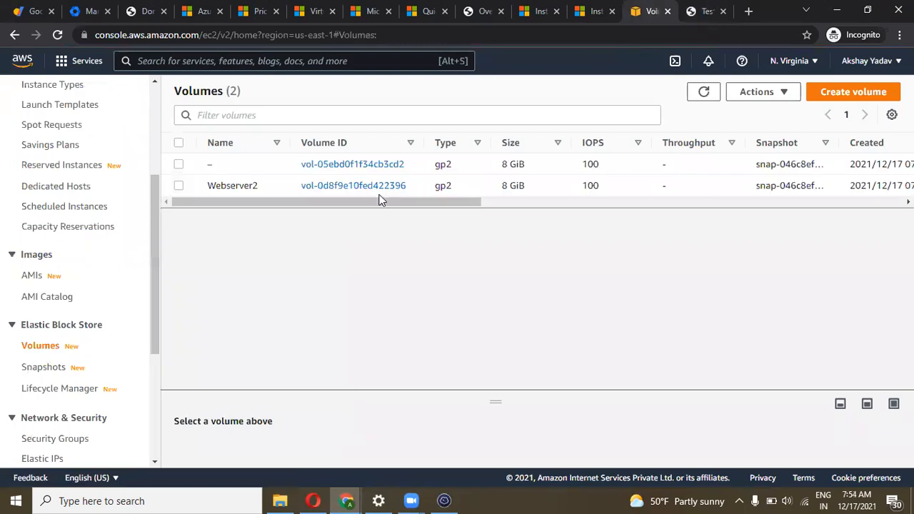
left_click(220, 166)
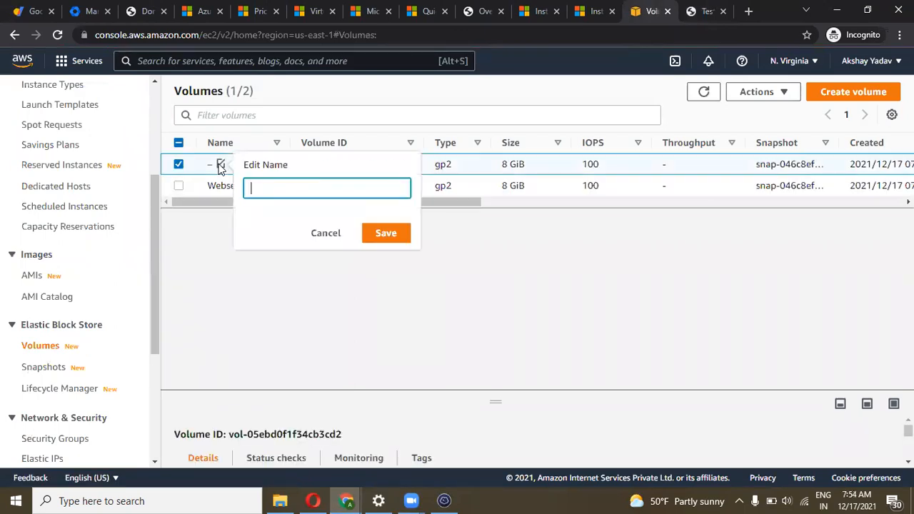
type("webserve")
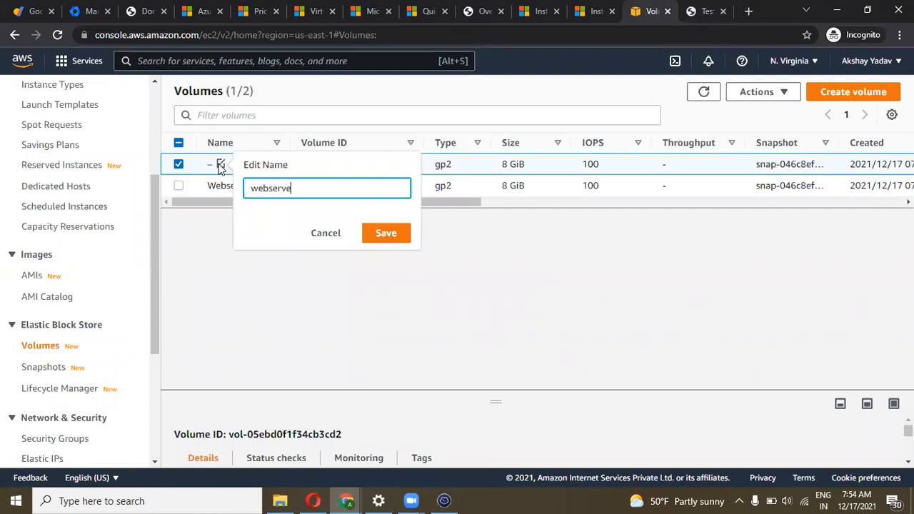
type("r1")
left_click(398, 239)
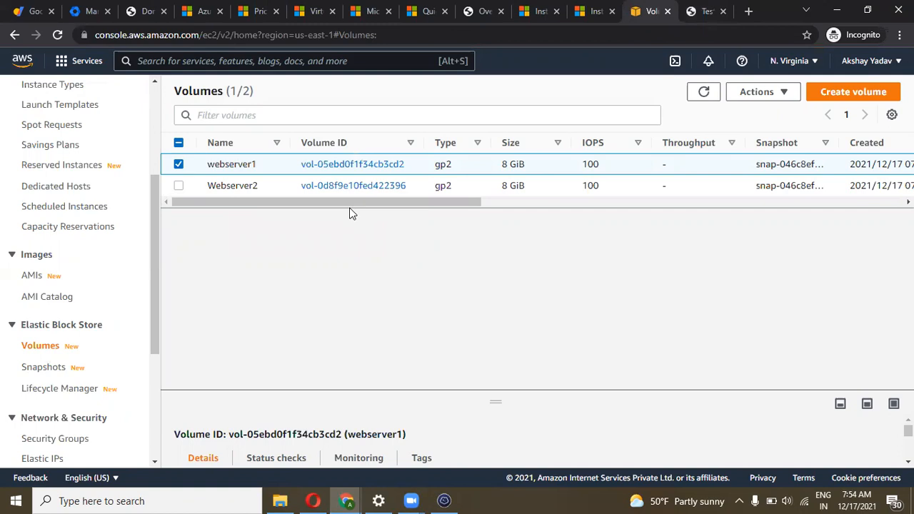
left_click_drag(349, 204, 526, 205)
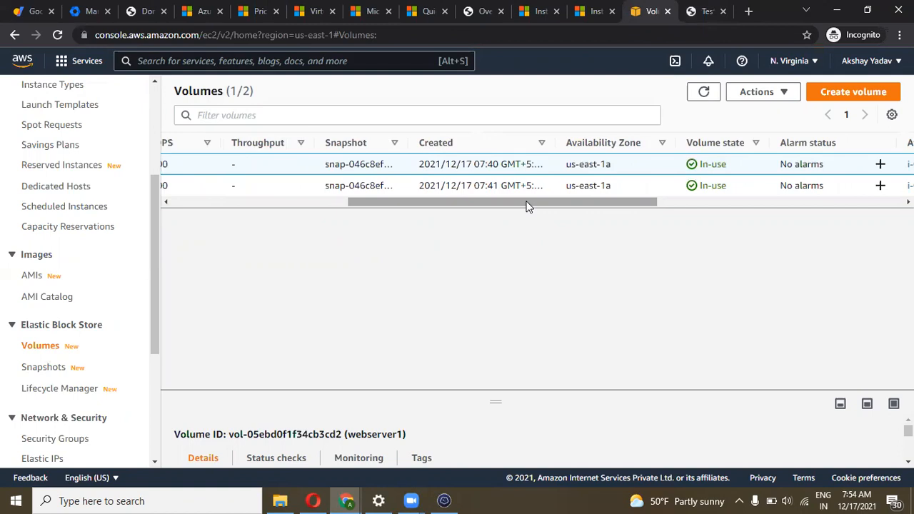
left_click_drag(577, 198, 333, 179)
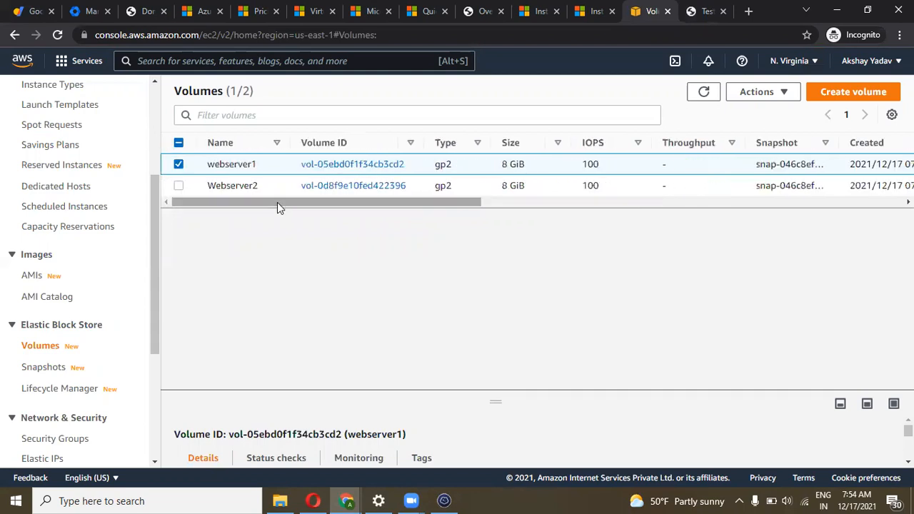
Create a 10 GiB volume in us-east-1a without any source snapshot
left_click(829, 94)
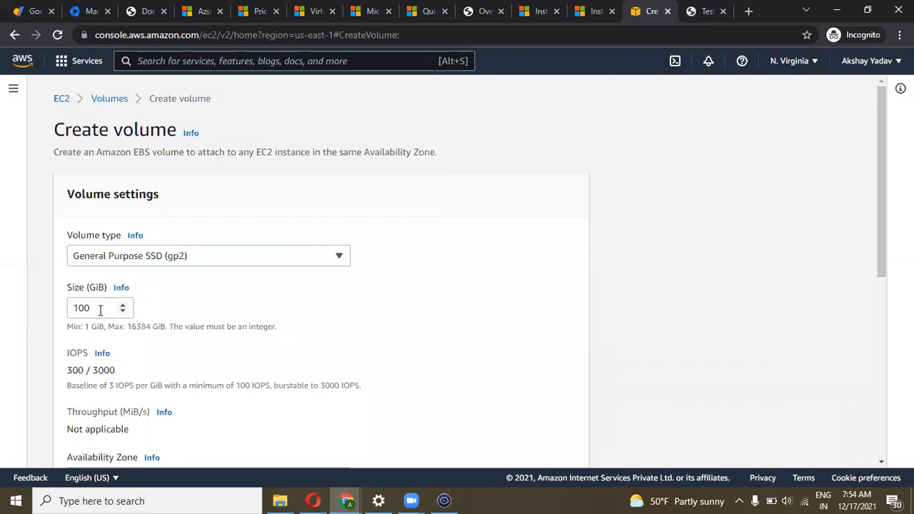
left_click_drag(100, 309, 69, 314)
type("1")
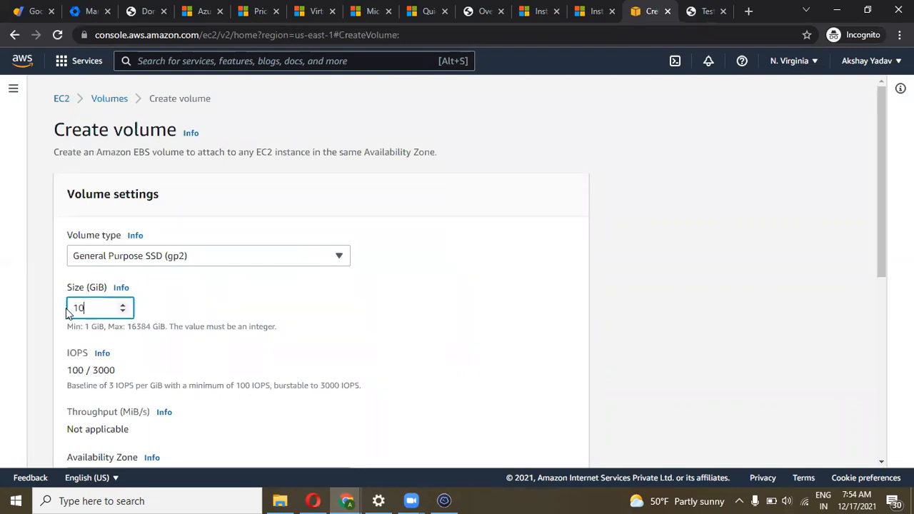
scroll(263, 305, "down", 4)
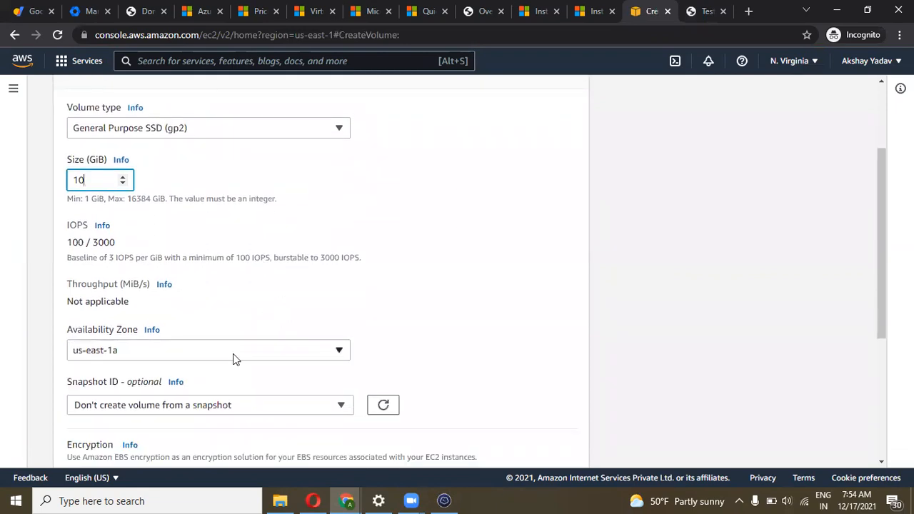
left_click(223, 353)
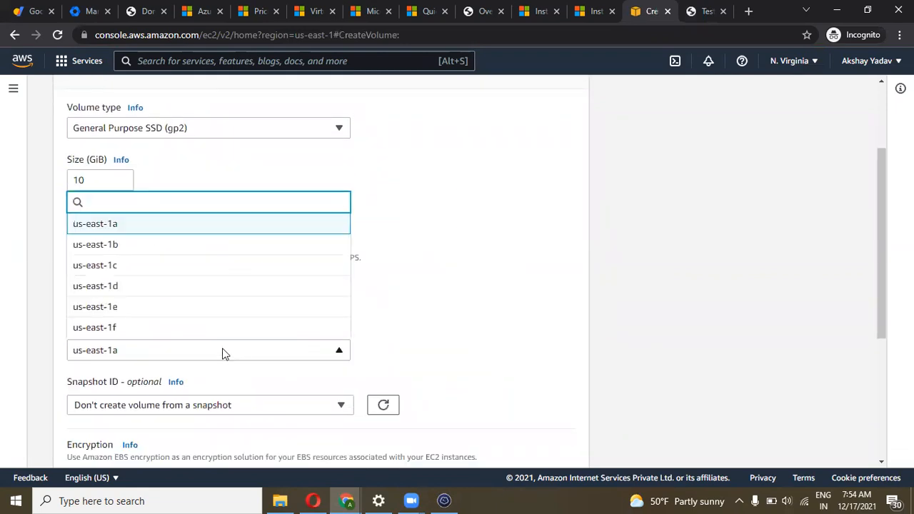
left_click(427, 339)
scroll(421, 336, "down", 2)
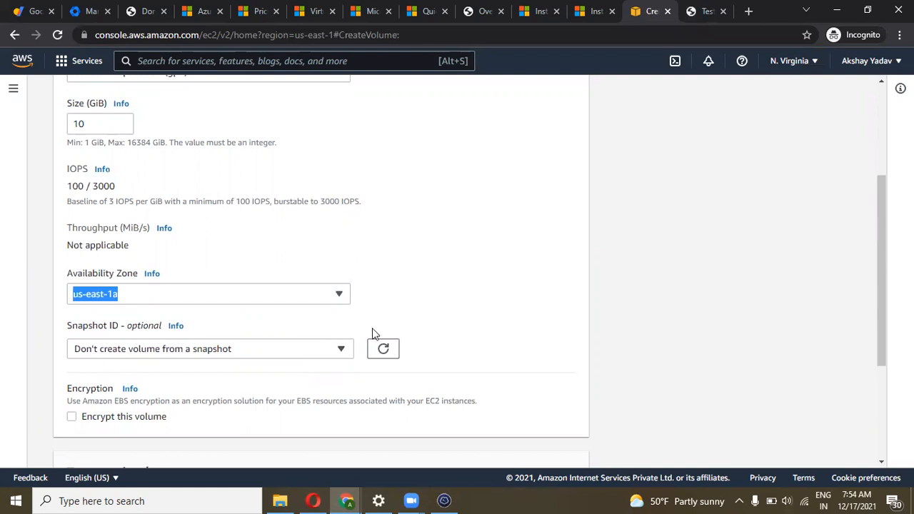
scroll(340, 344, "down", 1)
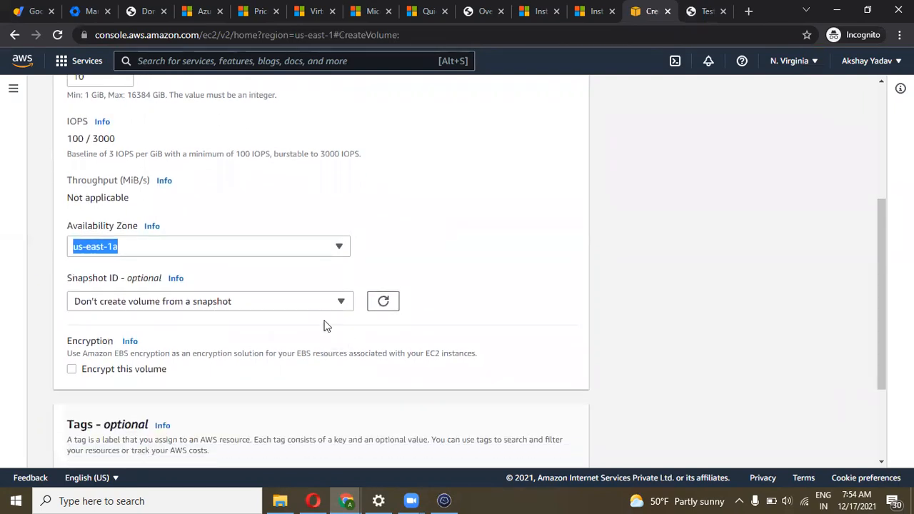
left_click(321, 303)
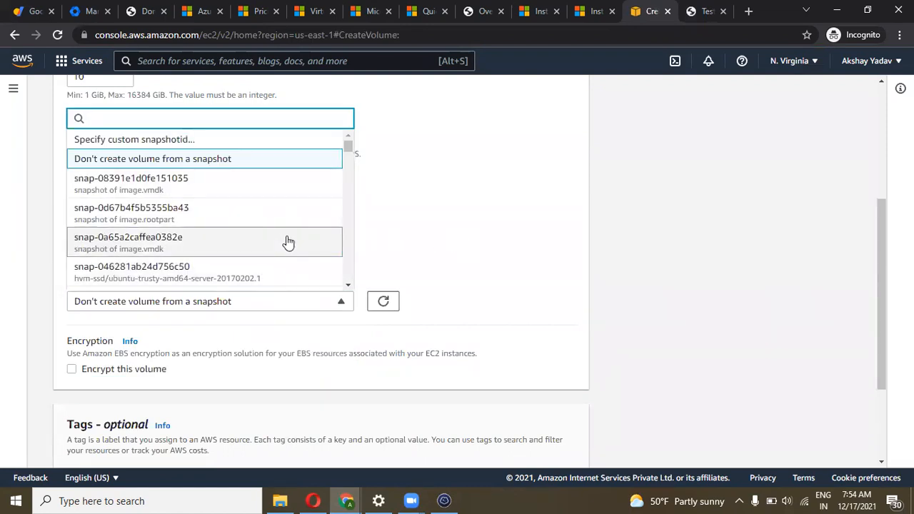
left_click(535, 245)
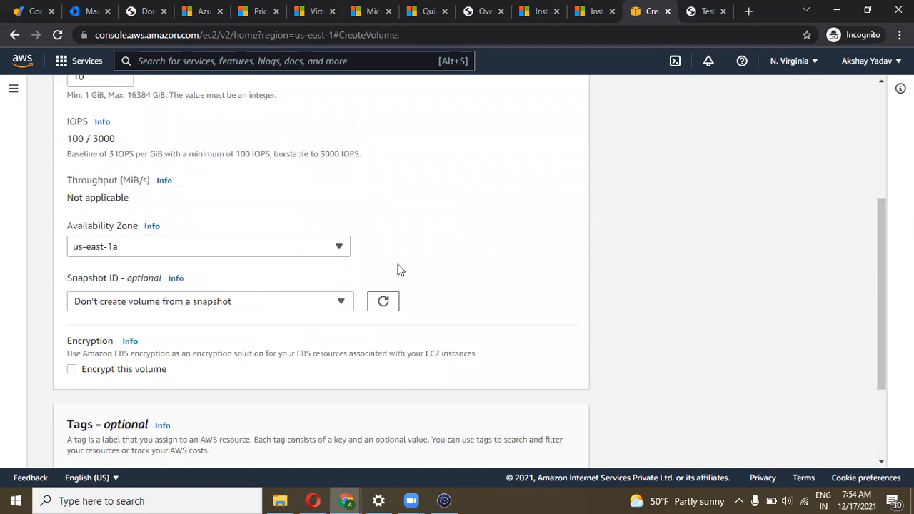
scroll(400, 270, "down", 3)
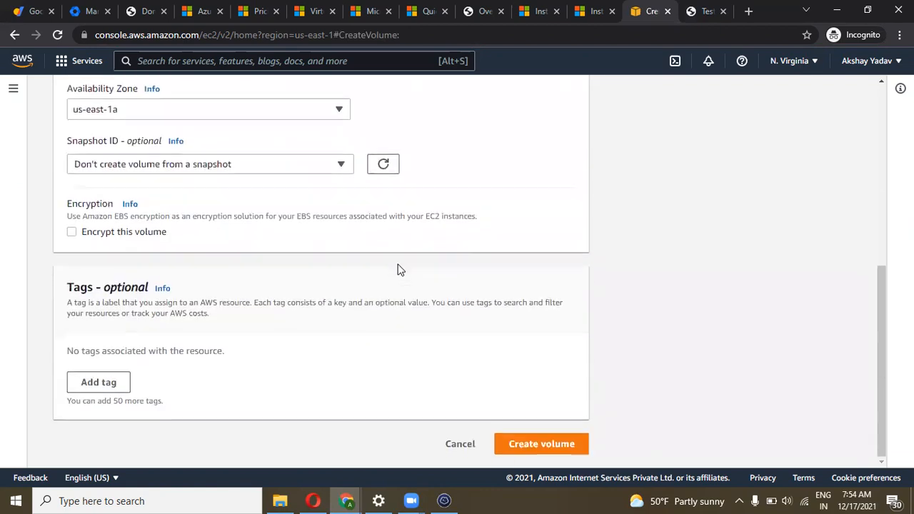
left_click(537, 445)
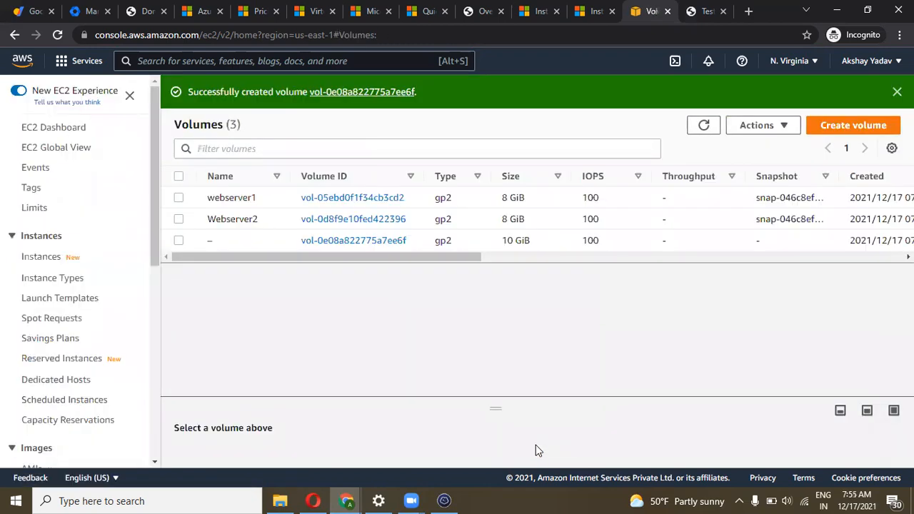
Refresh the Volumes list until the new 10 GiB volume appears, and select it
left_click_drag(314, 258, 424, 264)
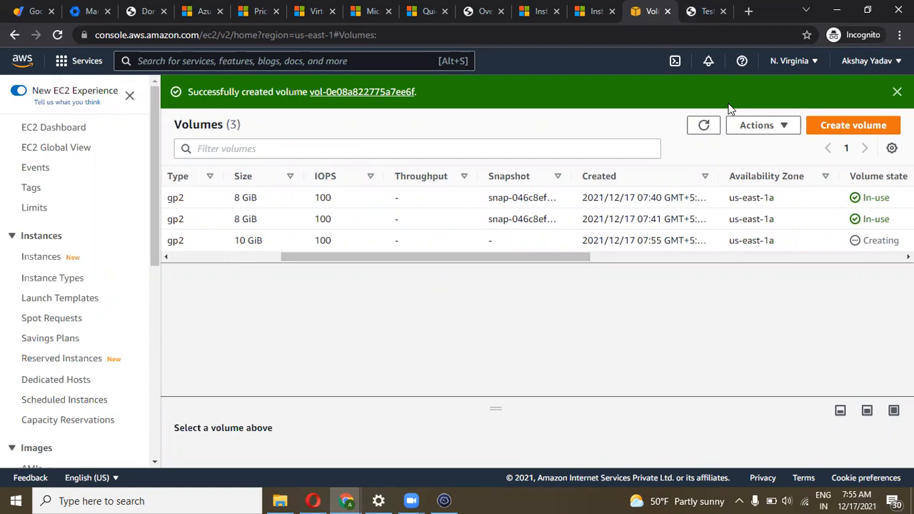
left_click(704, 125)
left_click_drag(486, 255, 600, 257)
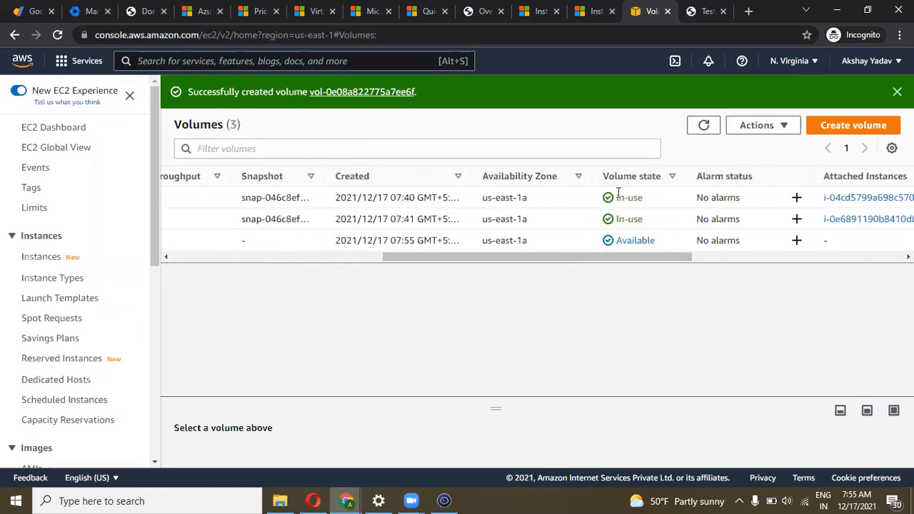
left_click(697, 127)
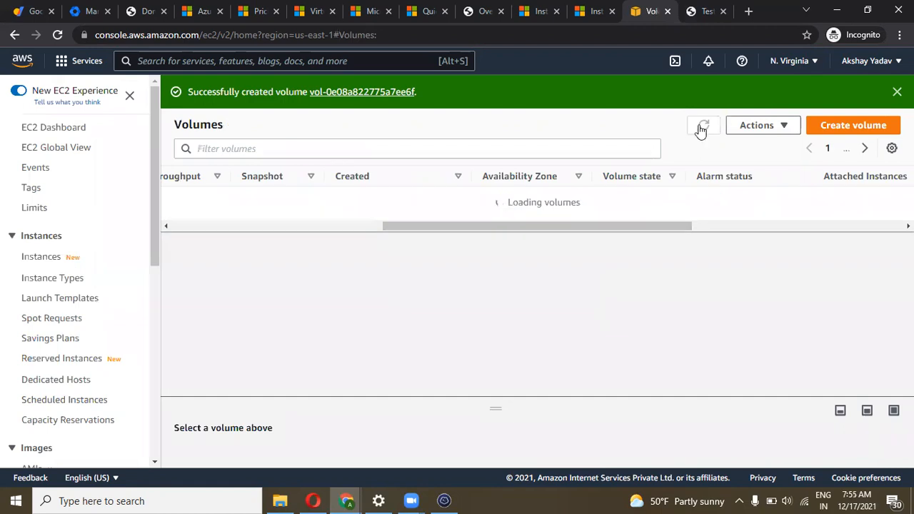
left_click_drag(656, 243, 466, 258)
left_click(599, 246)
scroll(298, 245, "left", 5)
Name the new 10 GiB volume 'external' and leave it selected
mouse_move(223, 241)
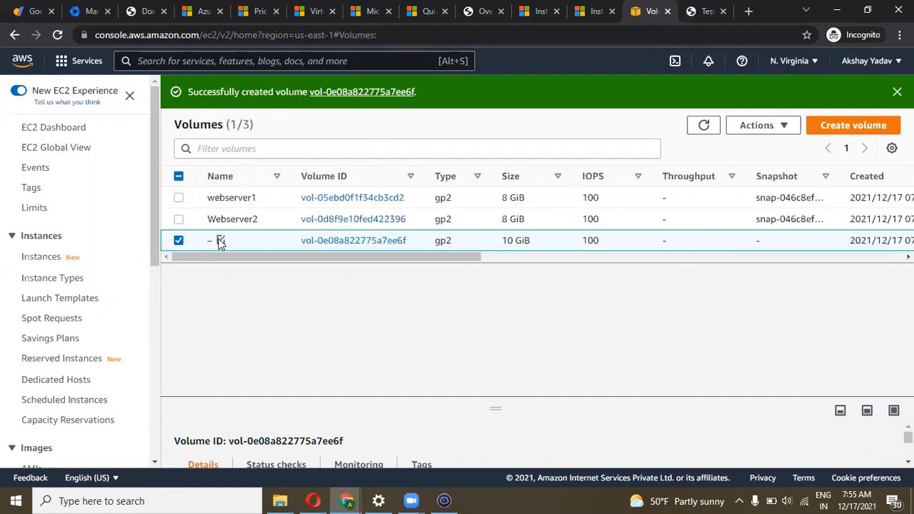
left_click(221, 241)
type("ex")
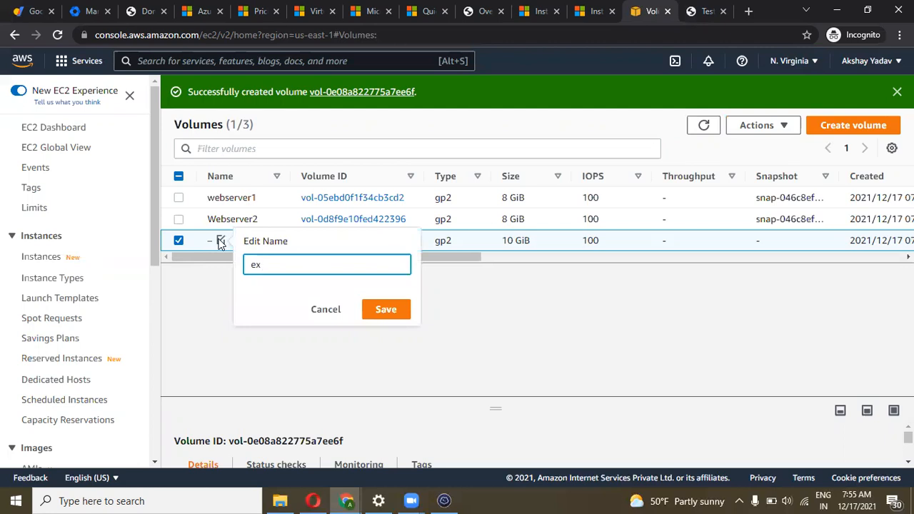
type("ternal")
left_click(371, 317)
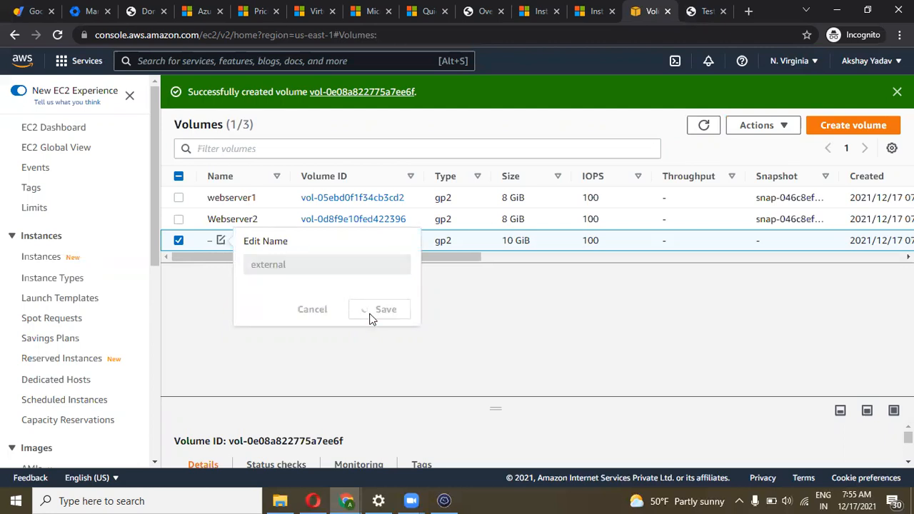
left_click(179, 242)
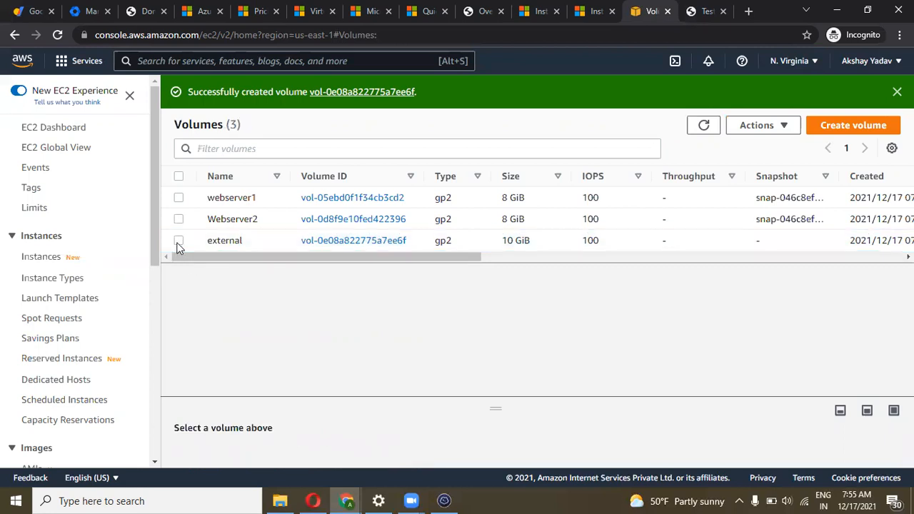
left_click(178, 241)
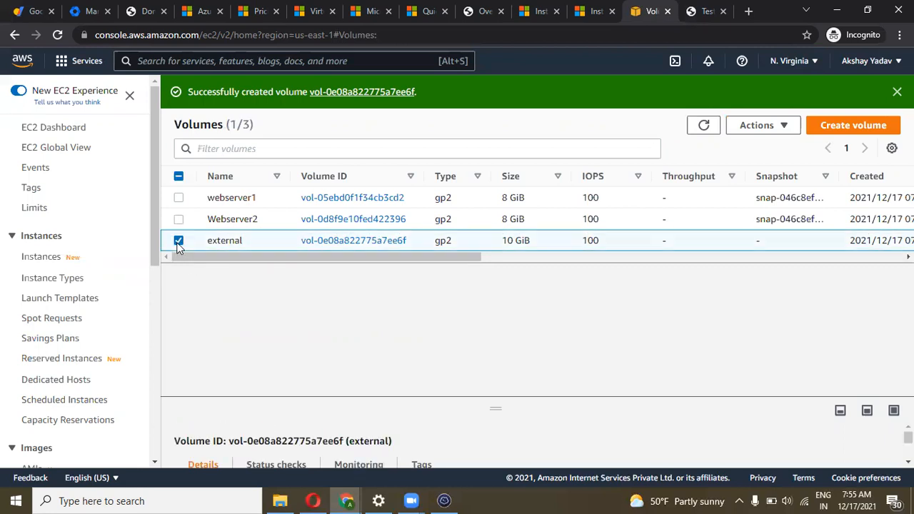
Attach the external volume to instance web1 as /dev/sdf, then refresh the volumes list
left_click(784, 133)
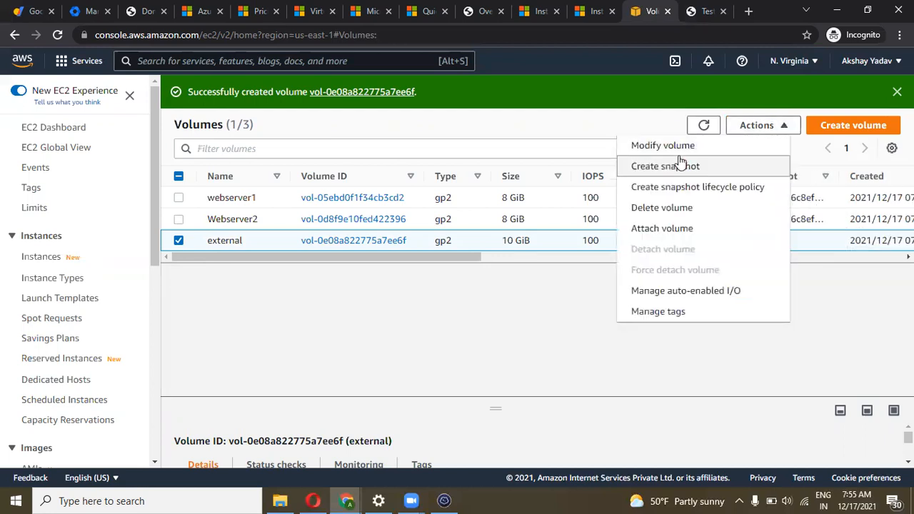
left_click(662, 229)
left_click(254, 351)
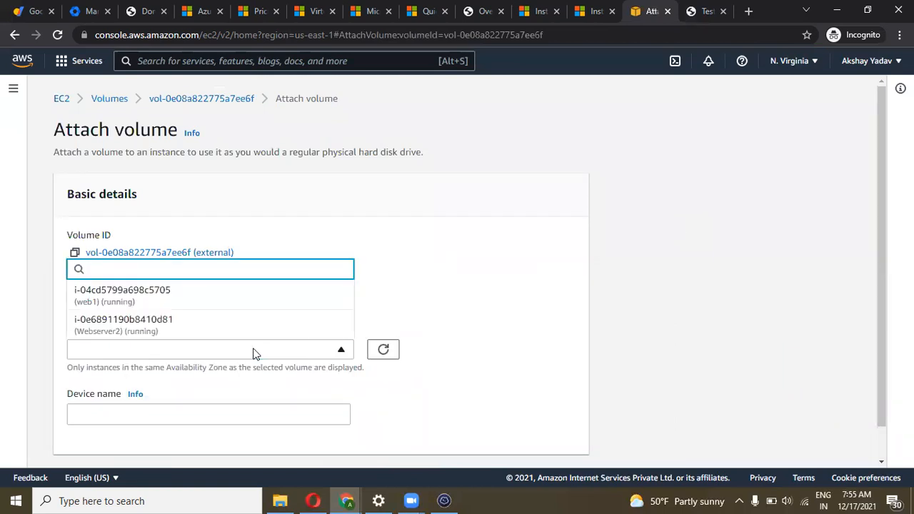
left_click(172, 302)
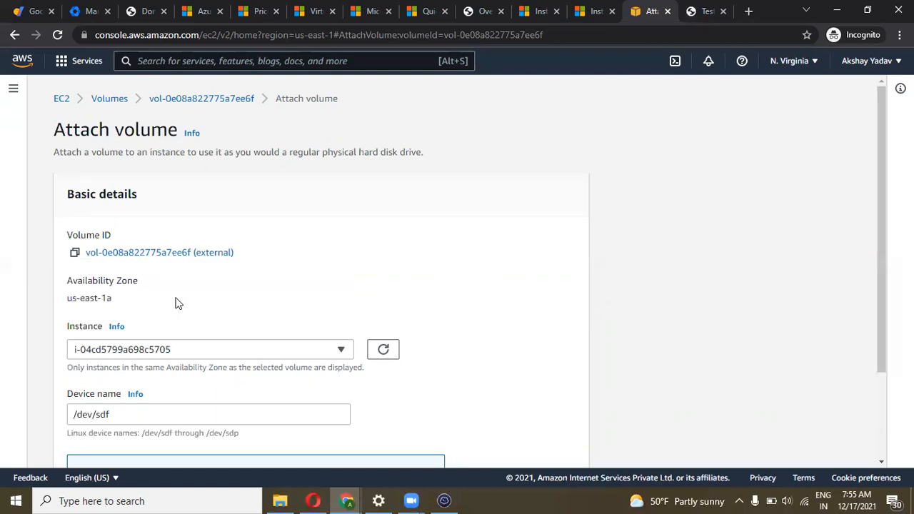
scroll(277, 300, "down", 1)
scroll(277, 300, "down", 1)
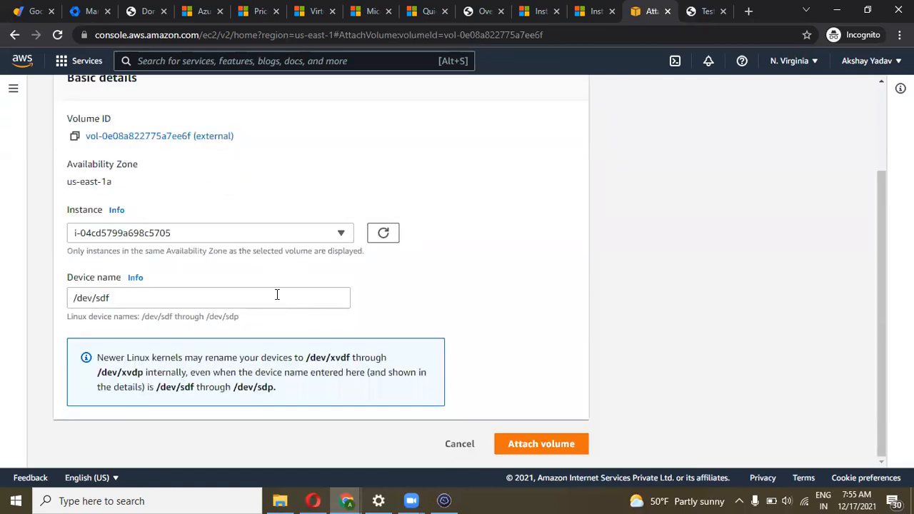
left_click(541, 443)
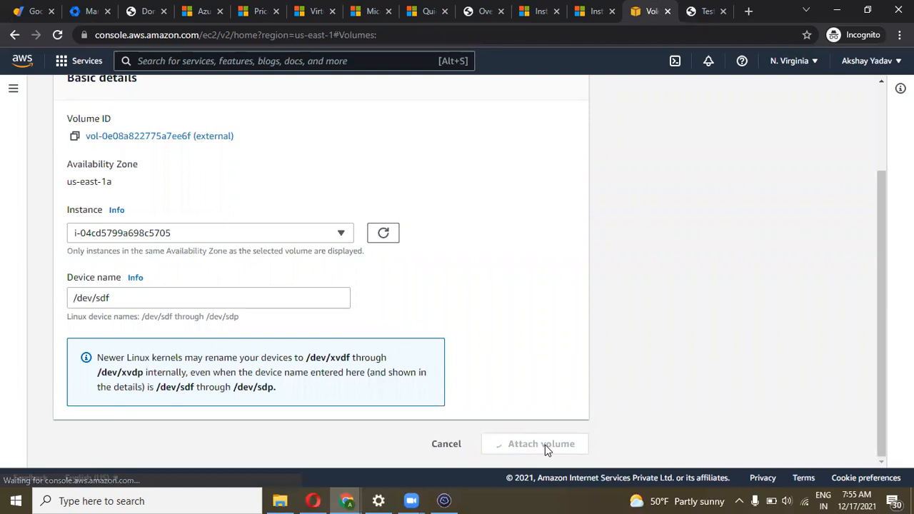
left_click_drag(392, 260, 337, 257)
left_click(703, 127)
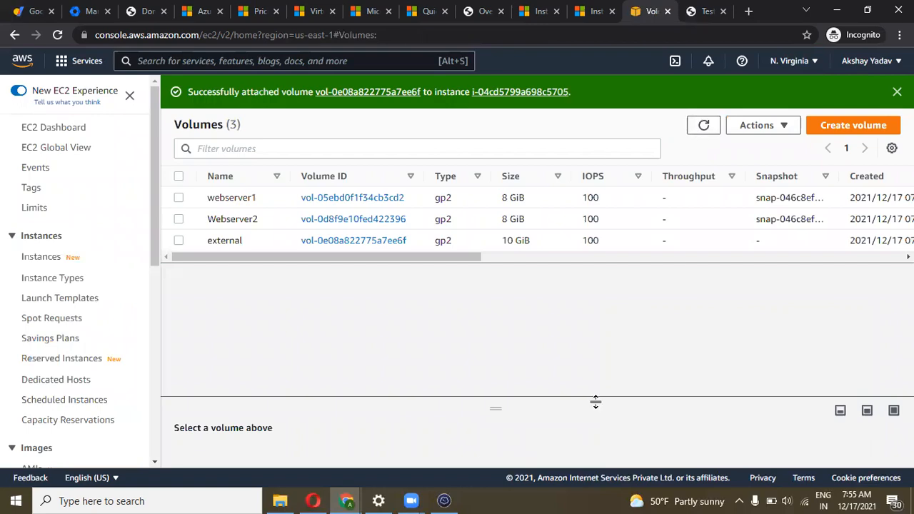
Run df -h on Webserver1, which still shows only the 8.0G /dev/xvda1 filesystem
left_click(444, 500)
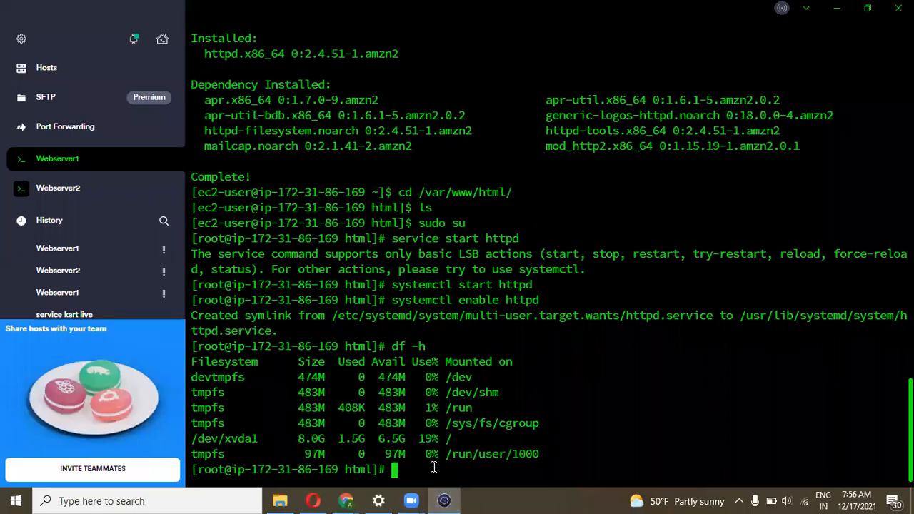
type("df -h")
key("Return")
left_click_drag(346, 455, 298, 346)
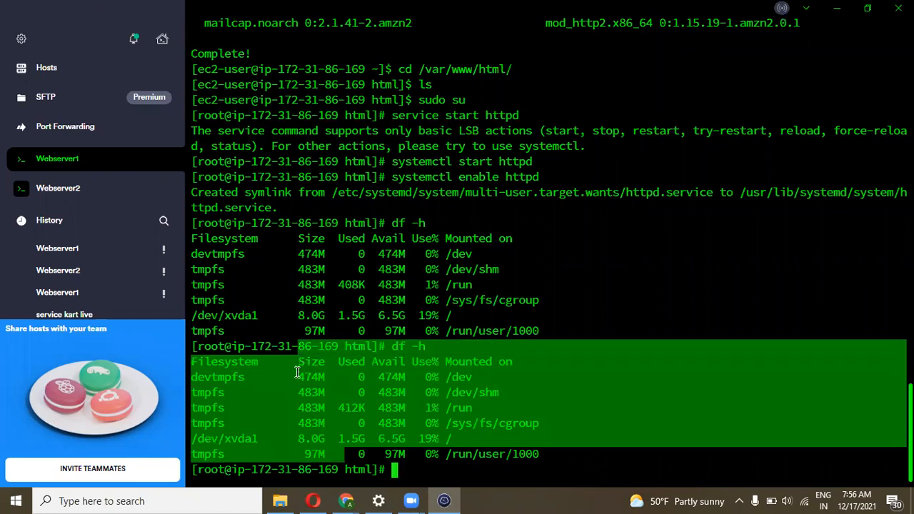
left_click(312, 428)
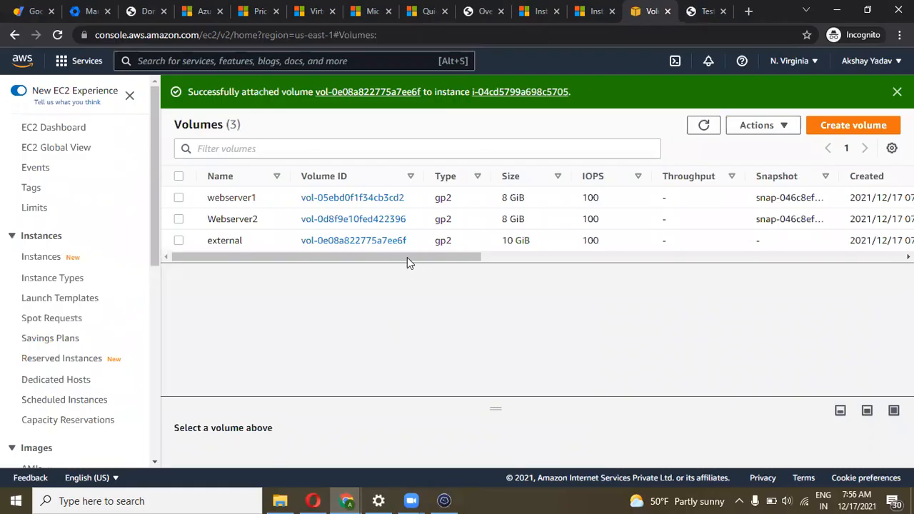
left_click_drag(407, 257, 645, 257)
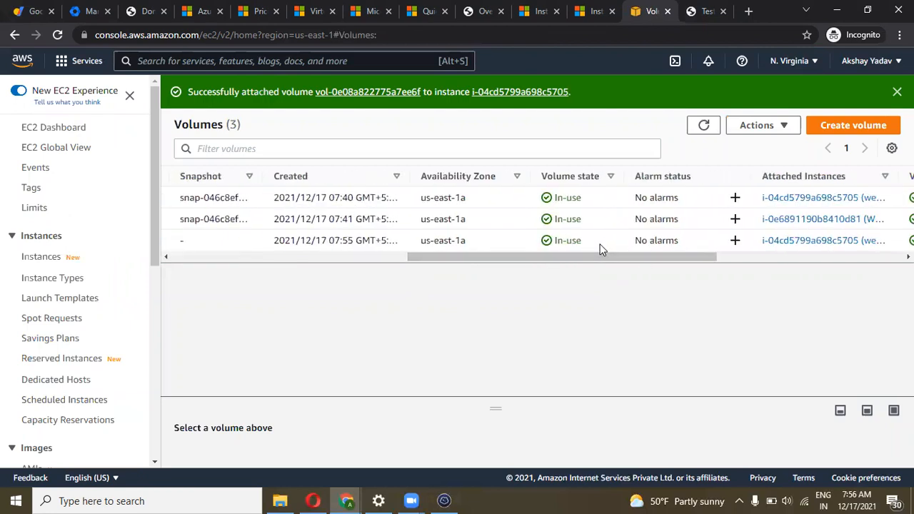
Widen the Attached Instances column to show external In-use on web1 at /dev/sdf
left_click_drag(579, 241, 546, 241)
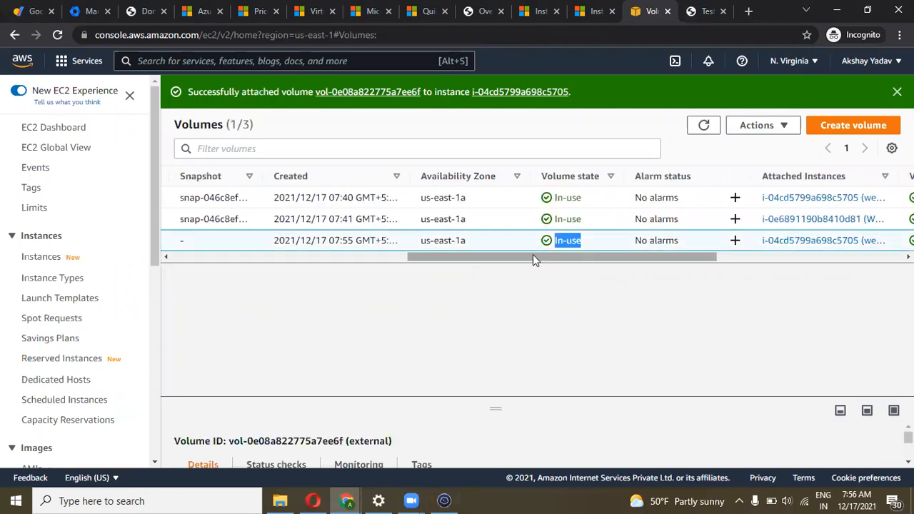
scroll(564, 264, "right", 5)
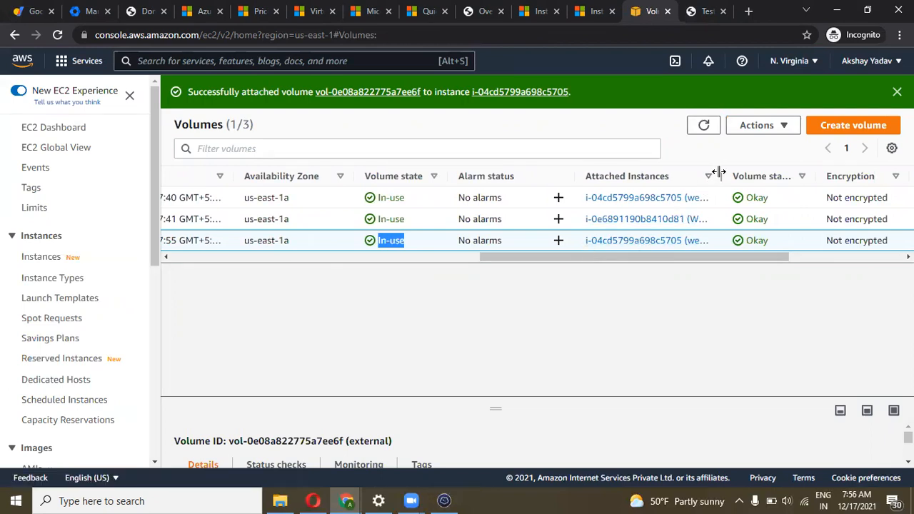
left_click_drag(716, 177, 781, 168)
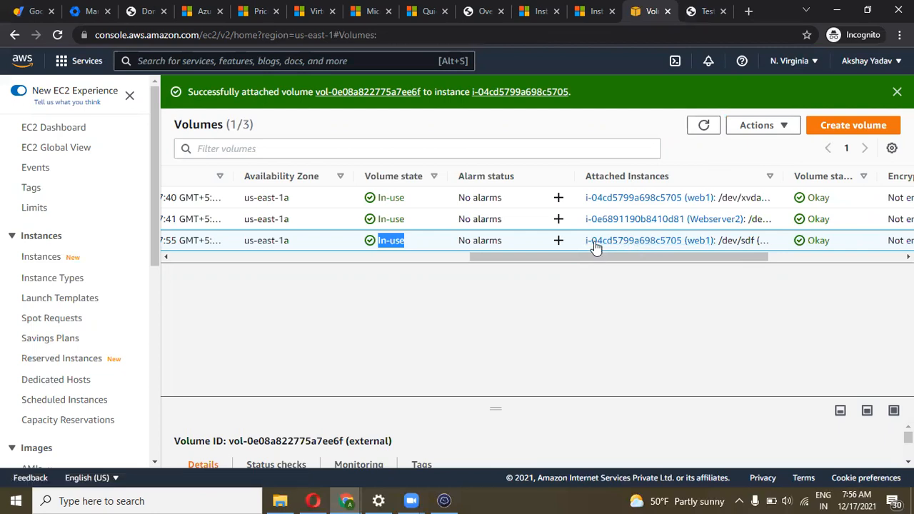
left_click_drag(587, 264, 204, 245)
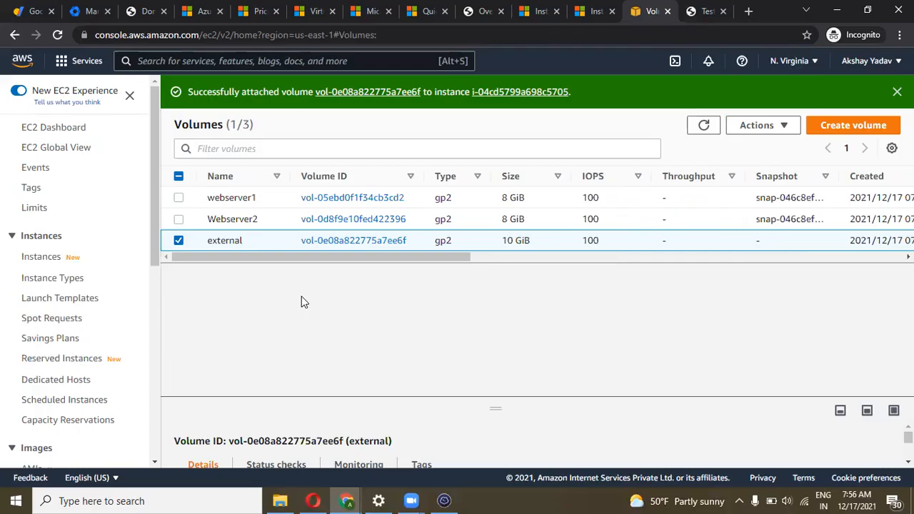
Rerun df -h, then fdisk -l on Webserver1, highlighting the 10 GiB /dev/xvdf disk
key("alt+Tab")
type("df -h")
key("Return")
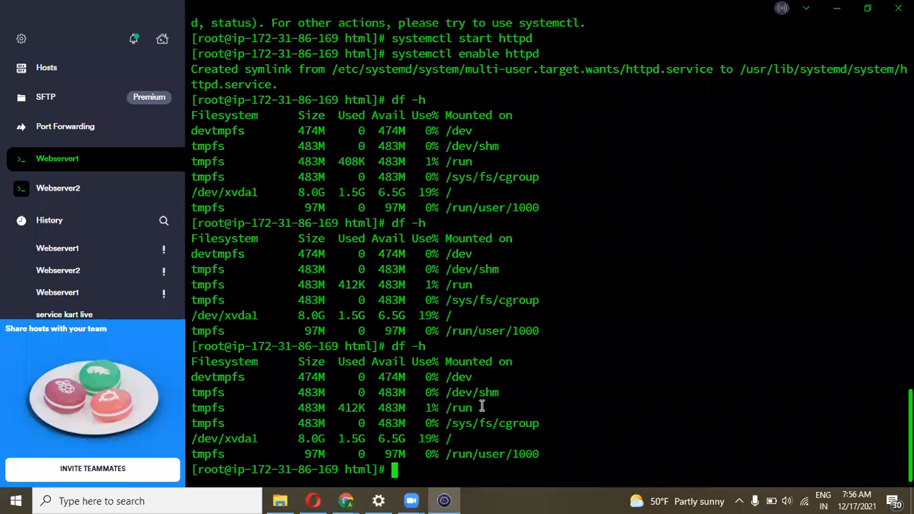
type("fdisk -l")
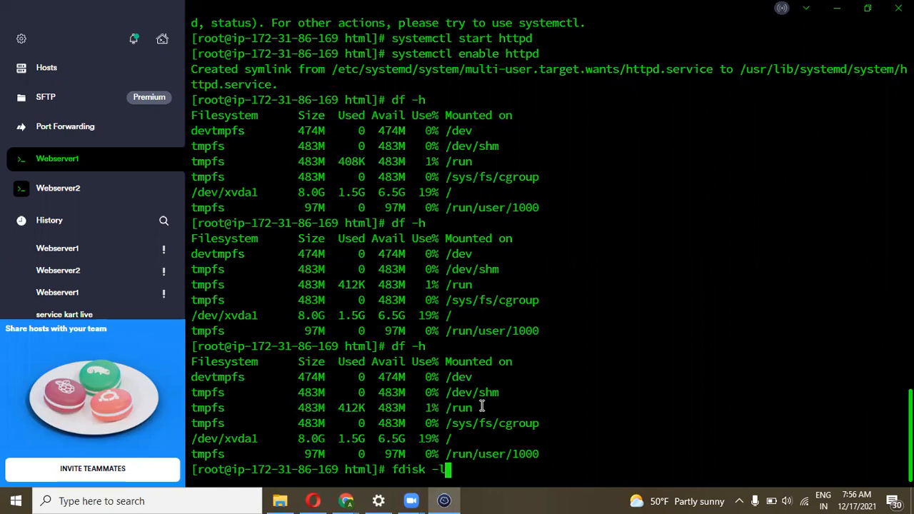
key("Return")
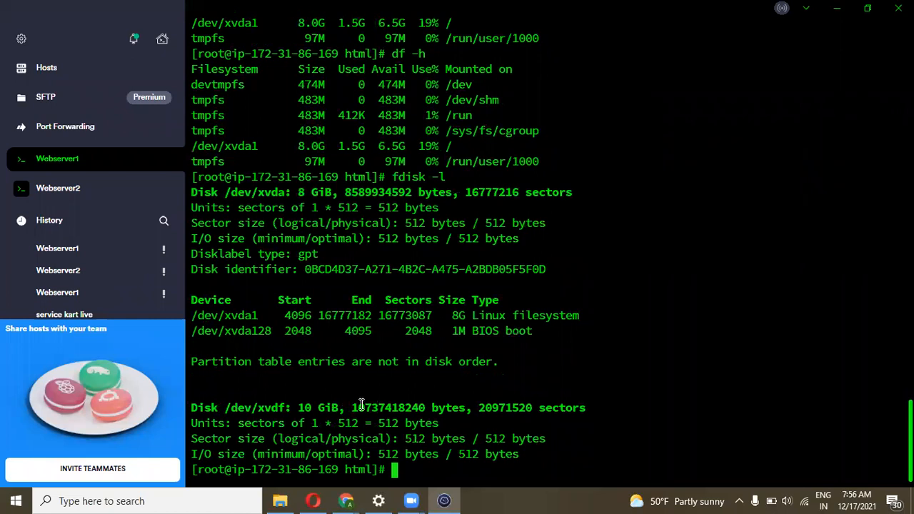
left_click_drag(347, 408, 229, 409)
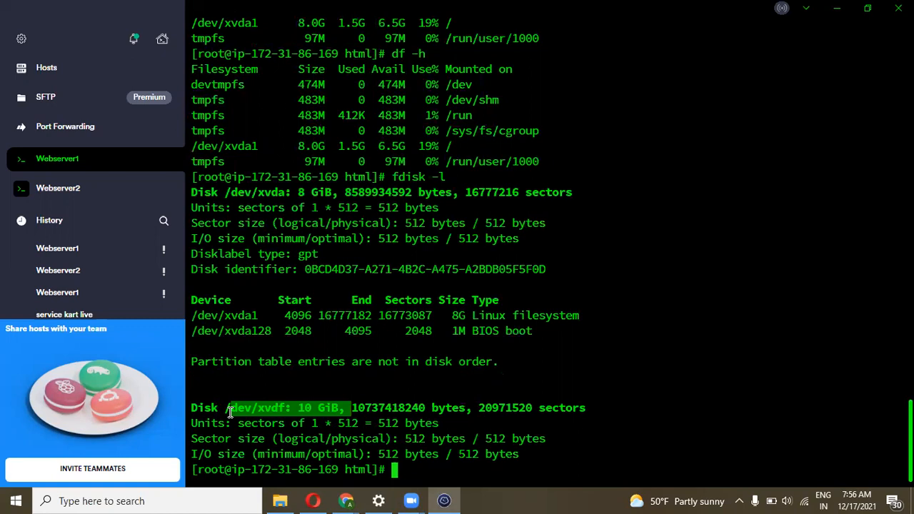
left_click(366, 452)
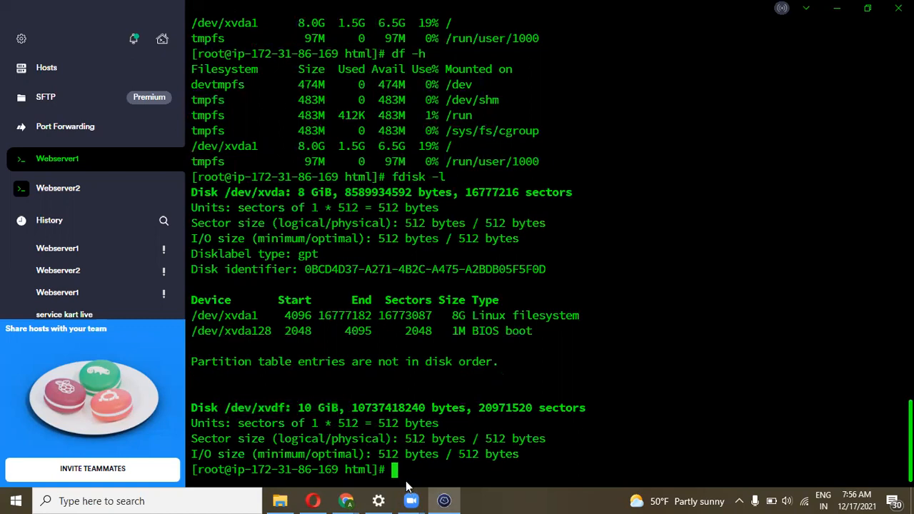
Run lsblk and highlight xvdf's 10G size, which has no mount point
type("lsblk")
key("Return")
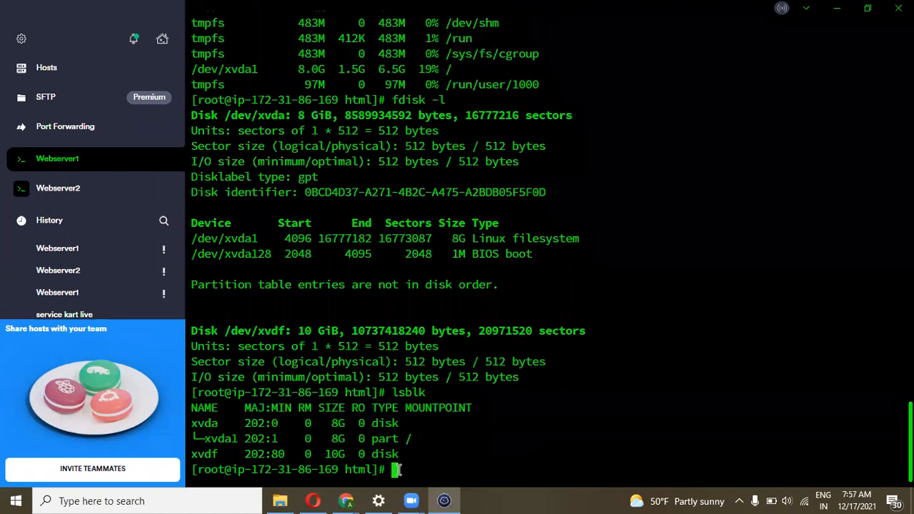
mouse_move(350, 457)
left_mouse_down()
mouse_move(321, 455)
mouse_move(345, 455)
left_mouse_up()
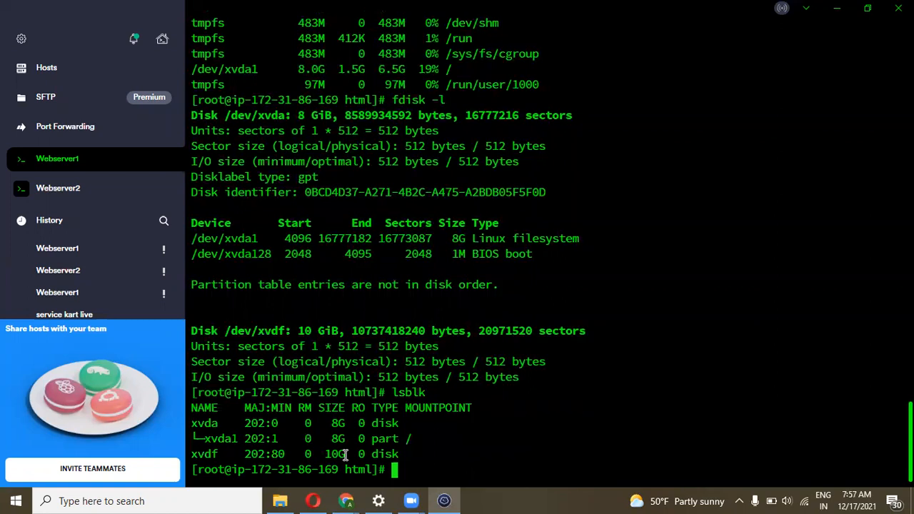
Format the 10 GiB /dev/xvdf disk as ext4 with mkfs.ext4
type("mkfs.ext4")
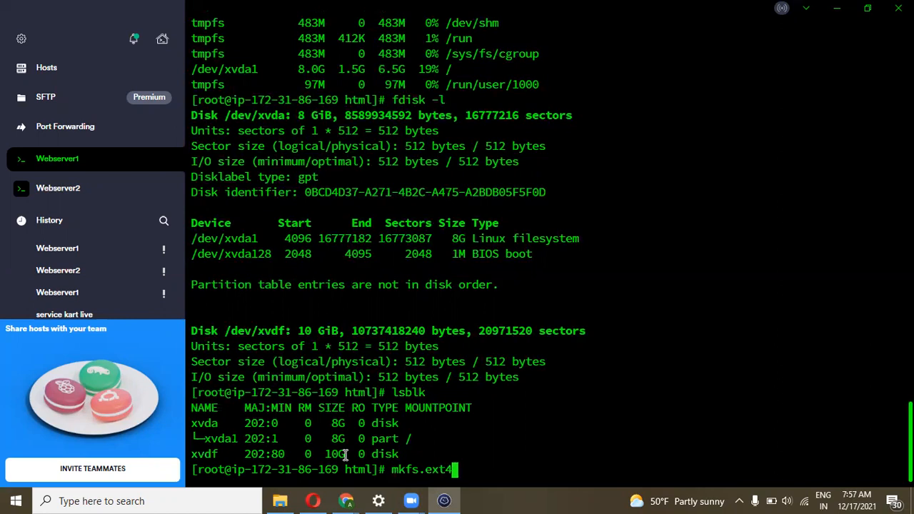
type(" /")
left_click_drag(285, 330, 227, 332)
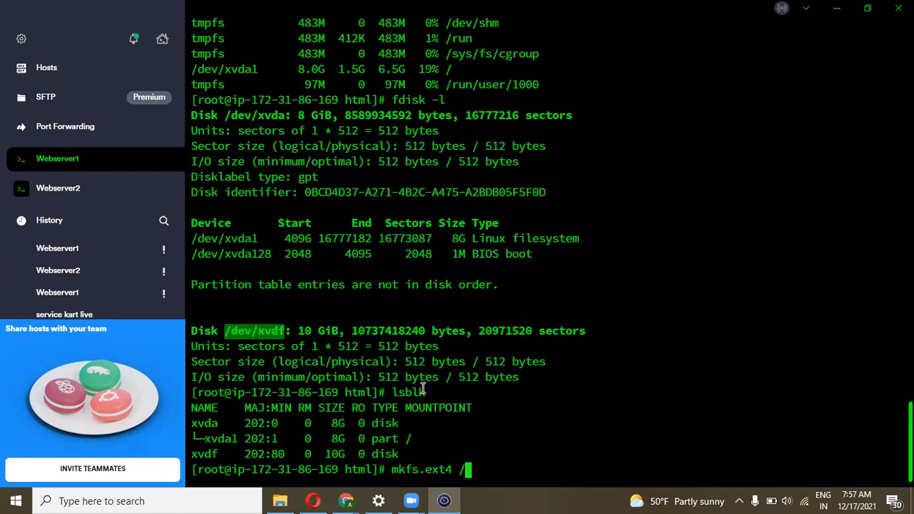
left_click(484, 468)
type("dev/")
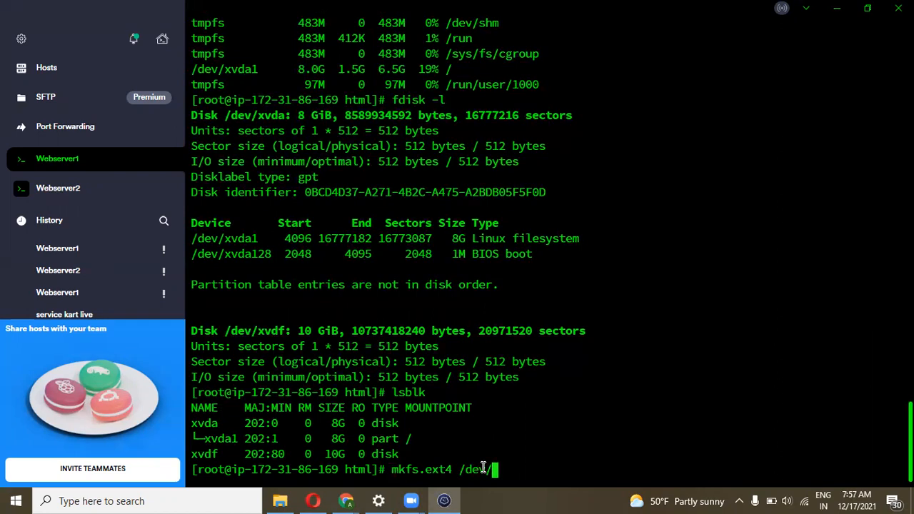
type("v")
key("BackSpace")
type("xvdf")
key("Return")
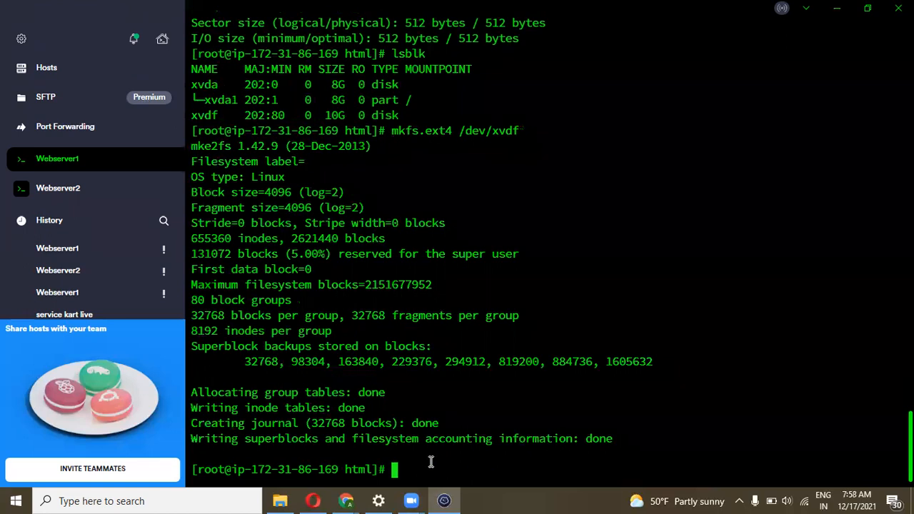
type("lsblk")
Run lsblk, fdisk -l and df -h to confirm /dev/xvdf is a 10G disk with no mount
key("Return")
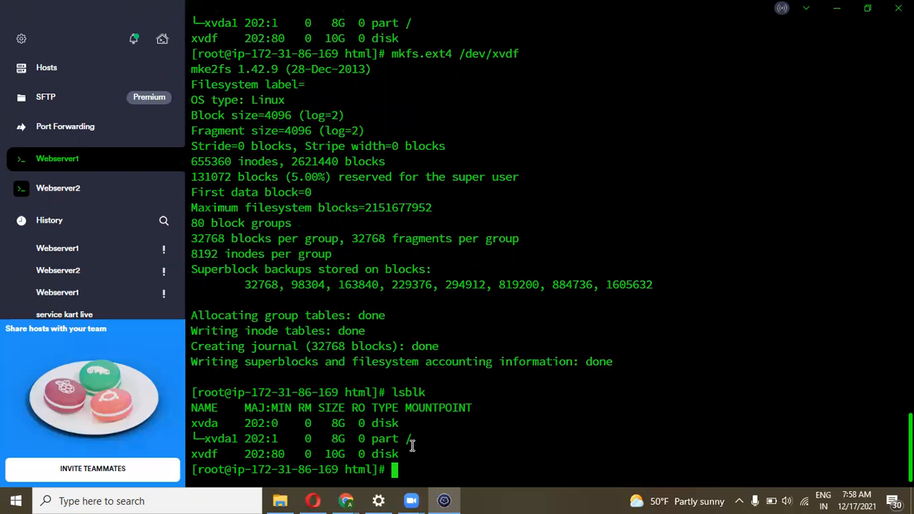
type("fdisk -l")
key("Return")
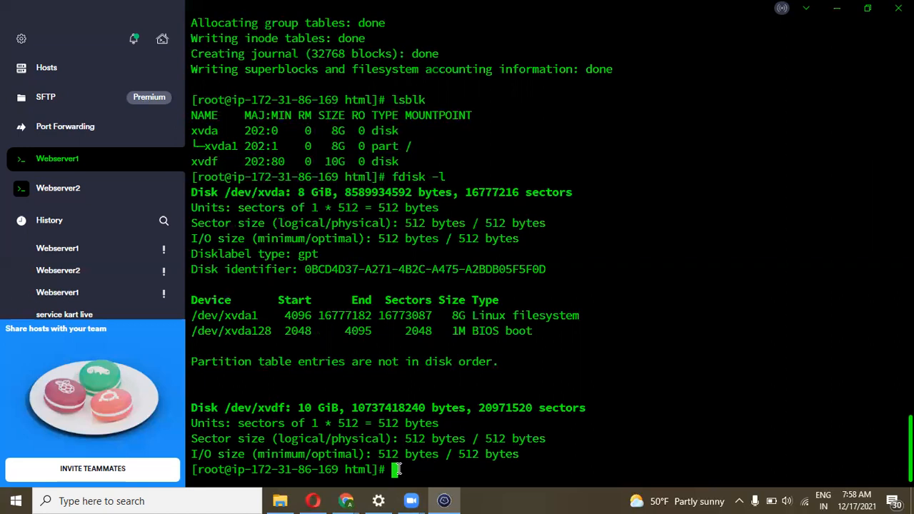
type("df -h")
key("Return")
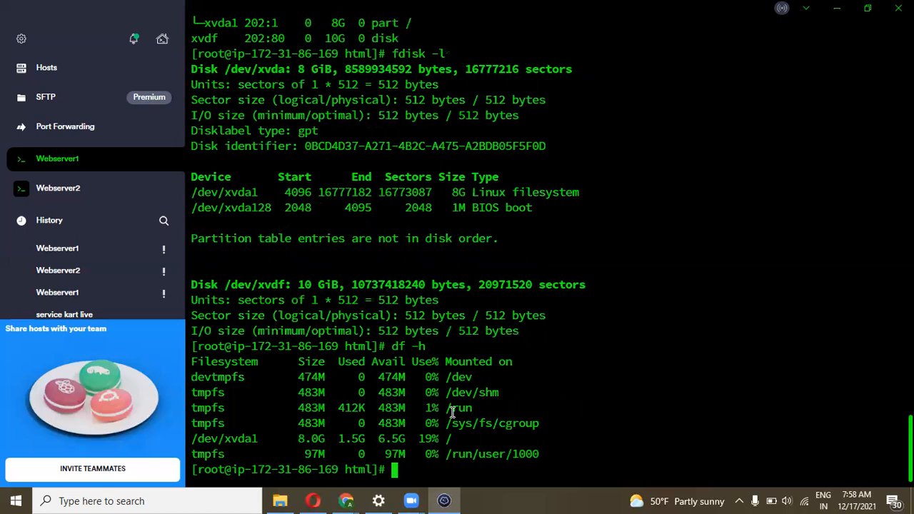
type("mkdir ")
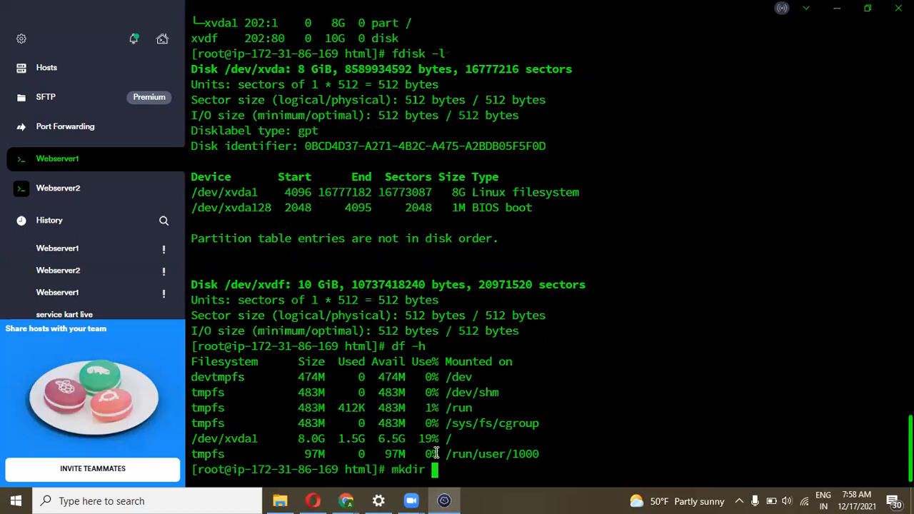
type("cloudakshay")
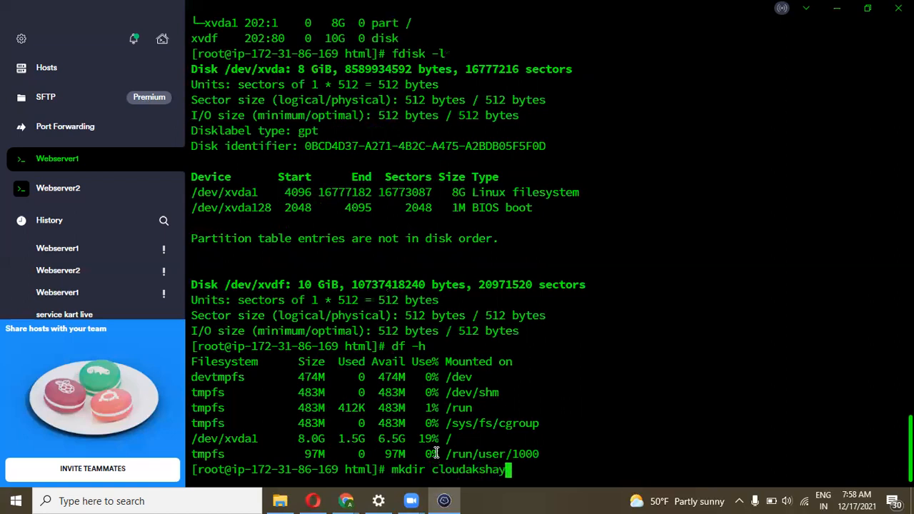
Create the /cloudakshay directory at the root
key("Left")
key("Left")
key("Left")
key("Left")
key("Left")
key("Left")
key("Left")
key("Left")
key("Left")
key("Left")
key("Left")
type("/")
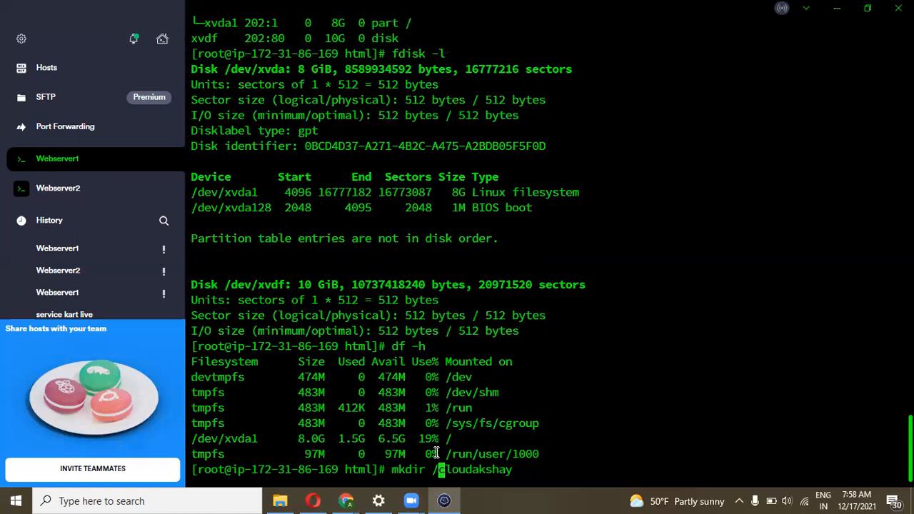
key("Return")
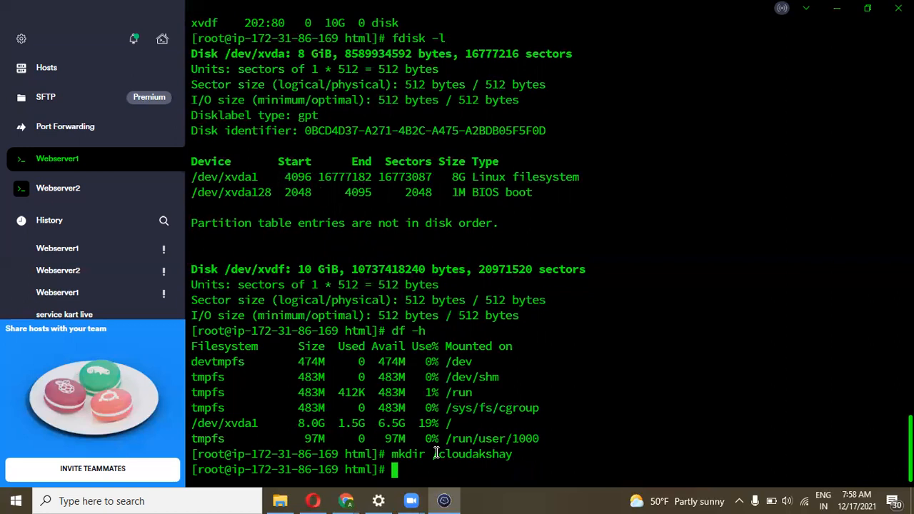
Try mounting /dev/xvdf on /cloudakshay, which fails because of a stray slash
type("mount /dev/")
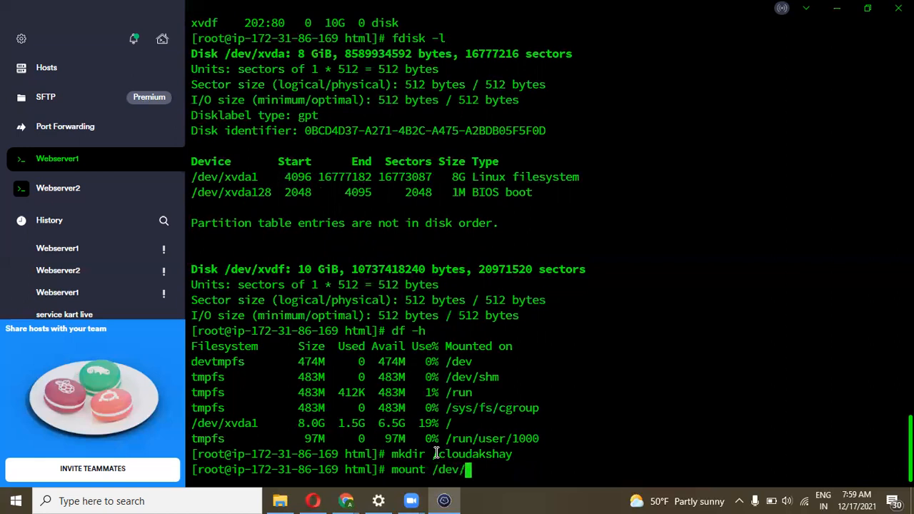
type("xvdf")
key("BackSpace")
type("/ /cl")
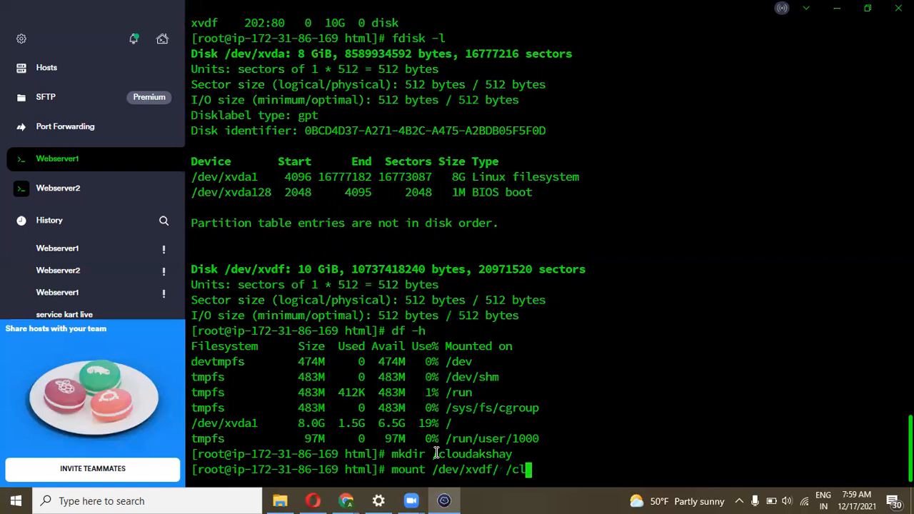
type("oudakshay")
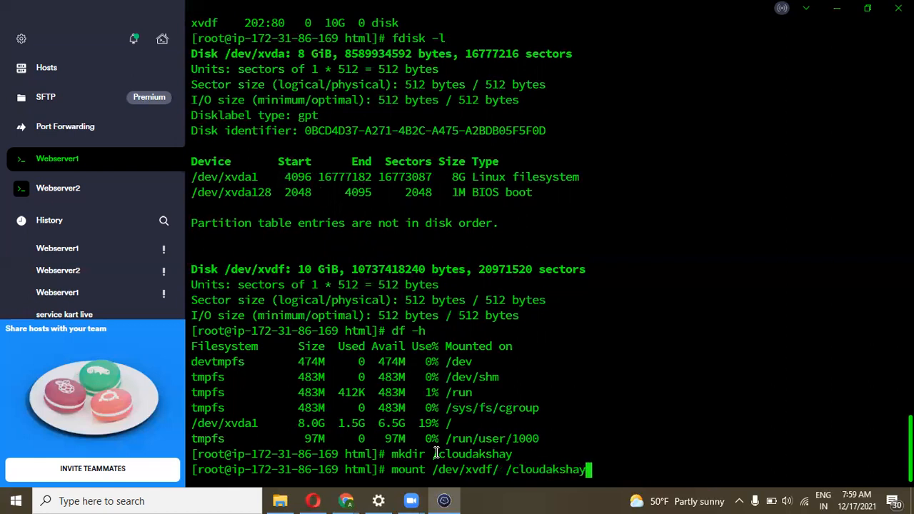
key("Return")
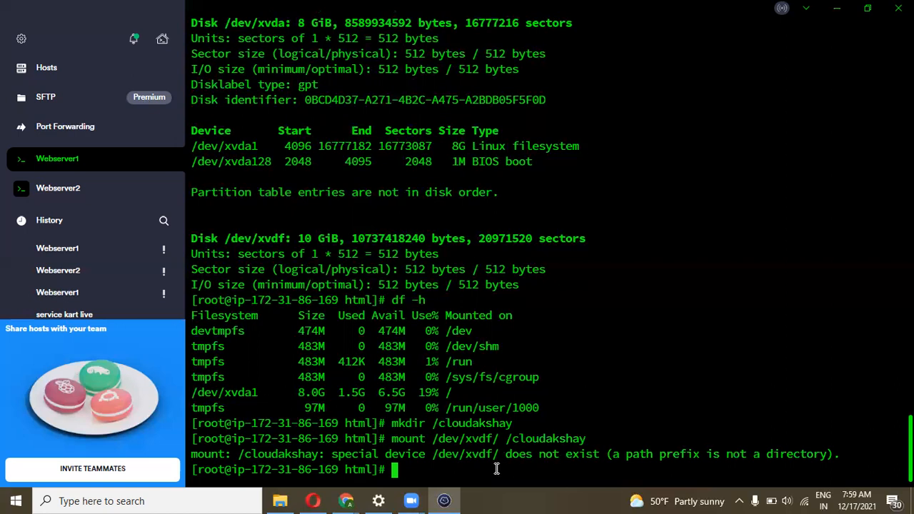
Remove the extra slash and mount /dev/xvdf on /cloudakshay successfully
key("Up")
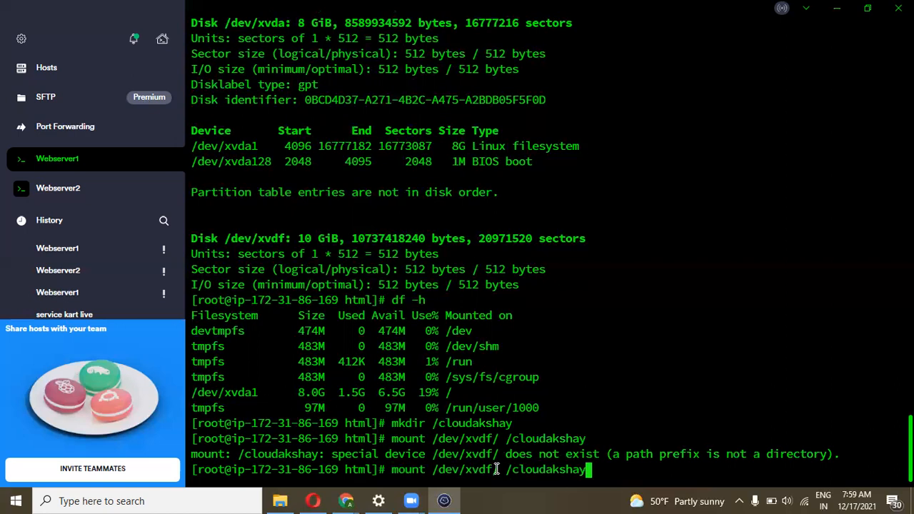
key("Left")
key("Left")
key("Left")
key("Left")
key("Left")
key("Left")
key("Left")
key("Left")
key("Left")
key("Left")
key("Left")
key("Left")
key("Left")
key("BackSpace")
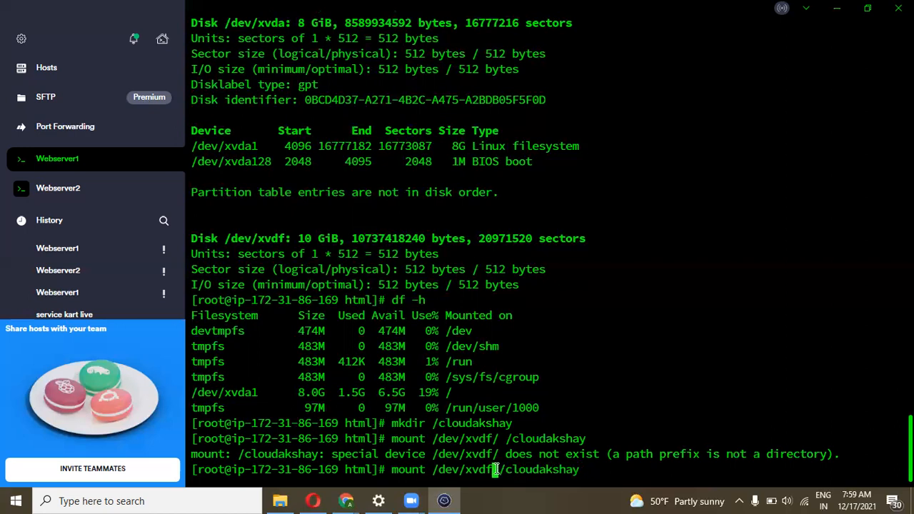
key("Right")
key("Right")
scroll(456, 285, "up", 3)
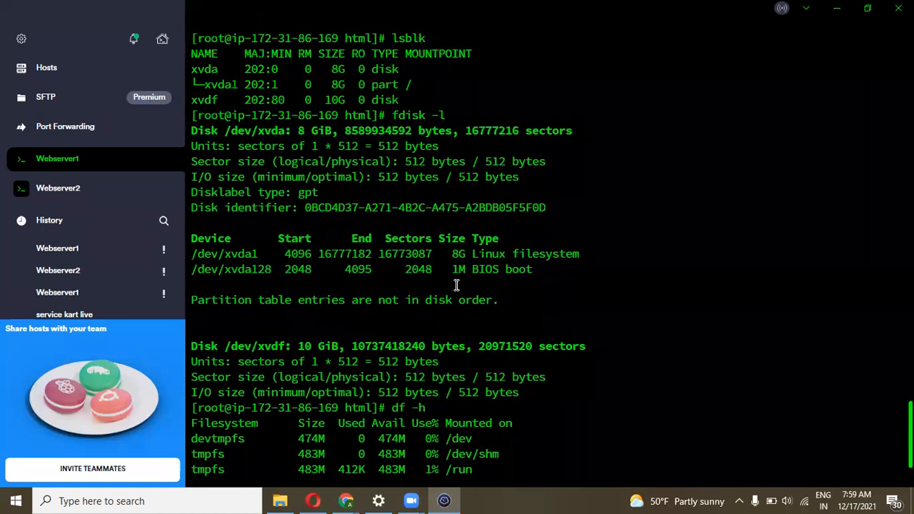
scroll(357, 137, "down", 3)
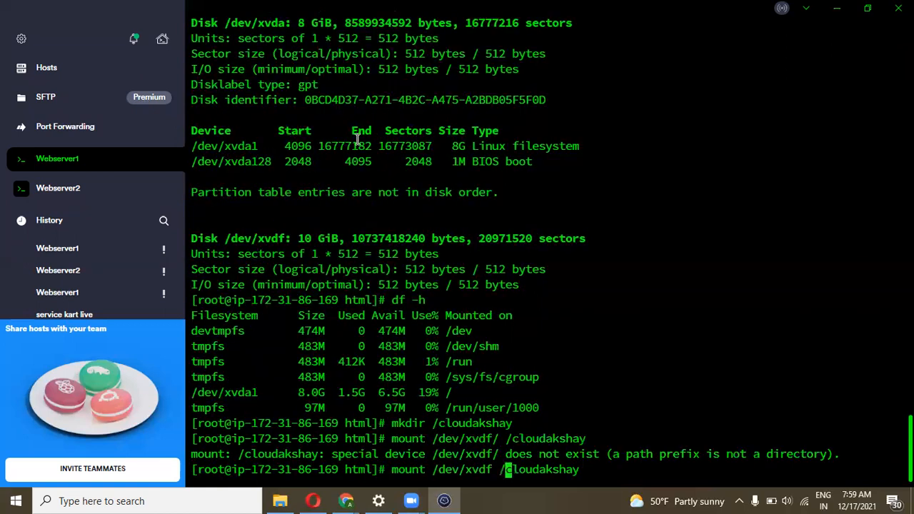
key("Right")
key("Right")
key("Right")
key("Right")
key("Right")
key("Right")
key("Right")
key("Right")
key("Right")
key("Right")
key("Right")
key("Return")
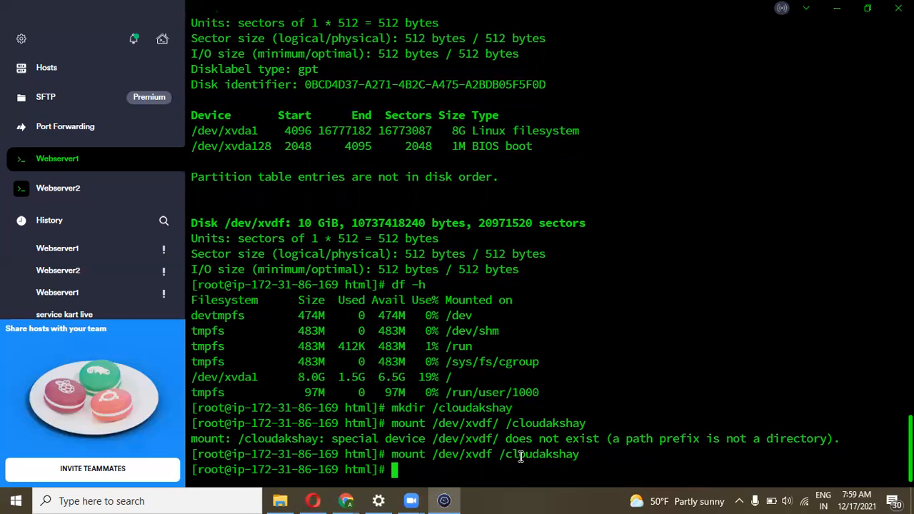
left_click_drag(571, 453, 394, 455)
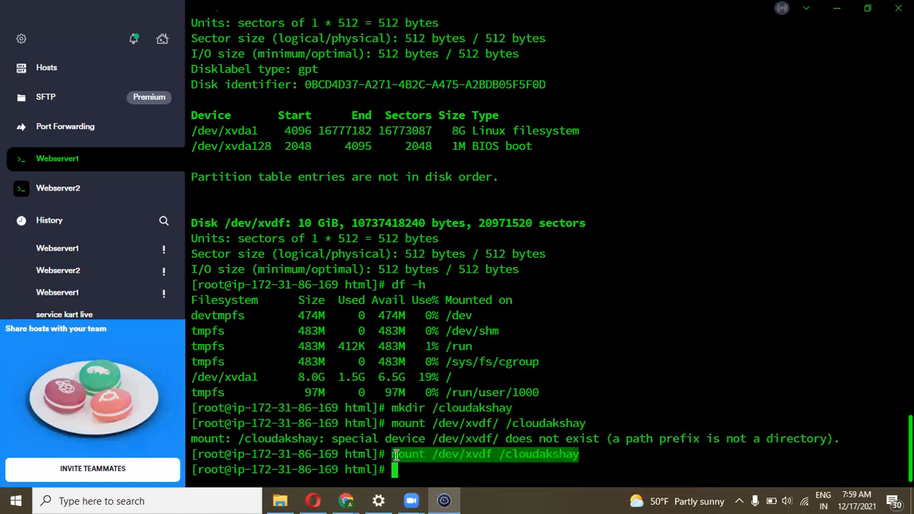
left_click(496, 455)
left_click_drag(577, 455, 387, 454)
left_click(424, 470)
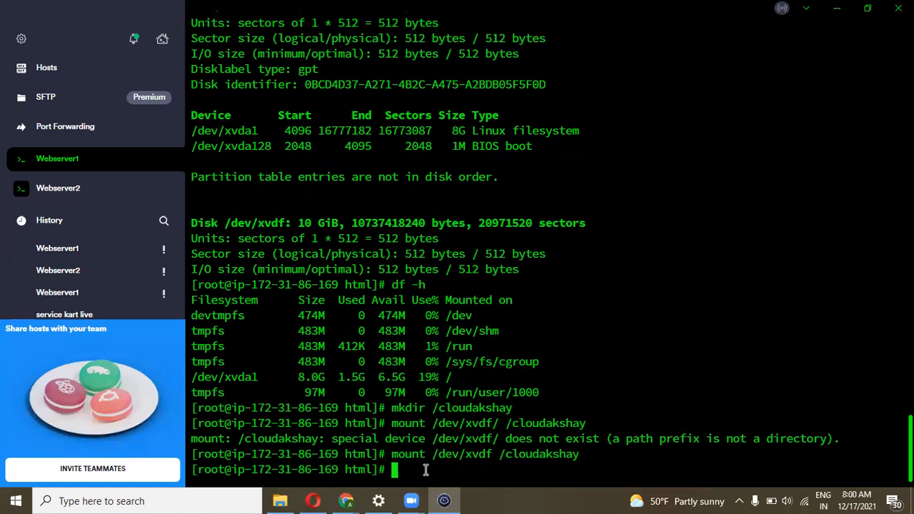
Run df -h and compare tables, highlighting /dev/xvdf at 9.8G on /cloudakshay
type("df -h")
key("Return")
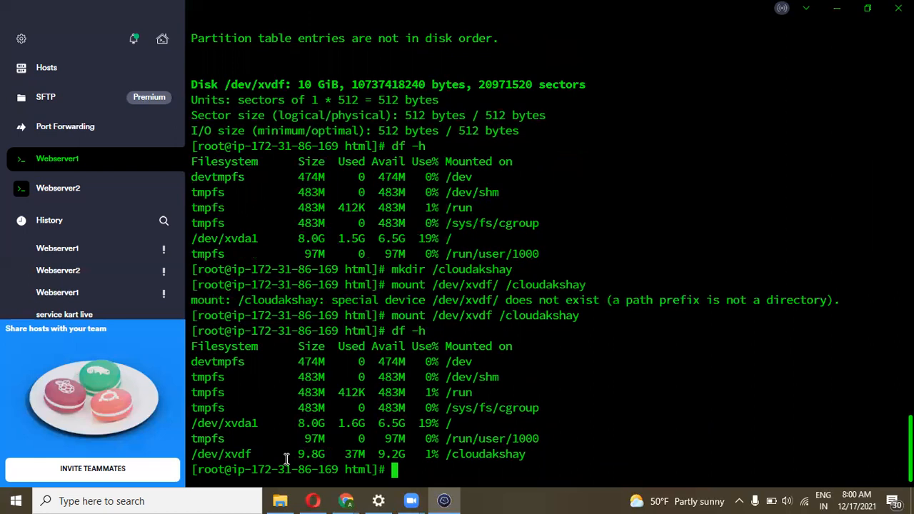
left_click_drag(202, 454, 528, 454)
left_click(528, 454)
left_click_drag(284, 160, 392, 249)
left_click(391, 248)
left_click_drag(193, 347, 363, 451)
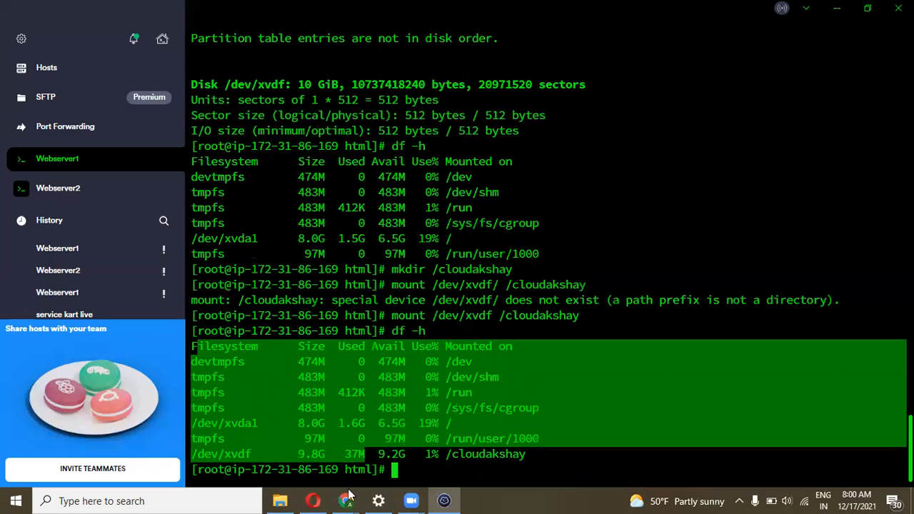
mouse_move(347, 501)
left_click(306, 457)
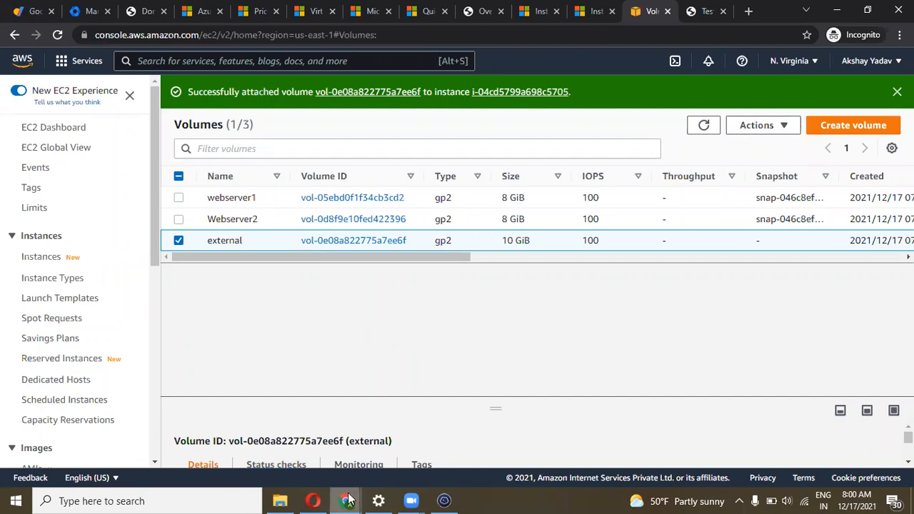
Return to the Termius terminal from the EC2 Volumes page
left_click(443, 499)
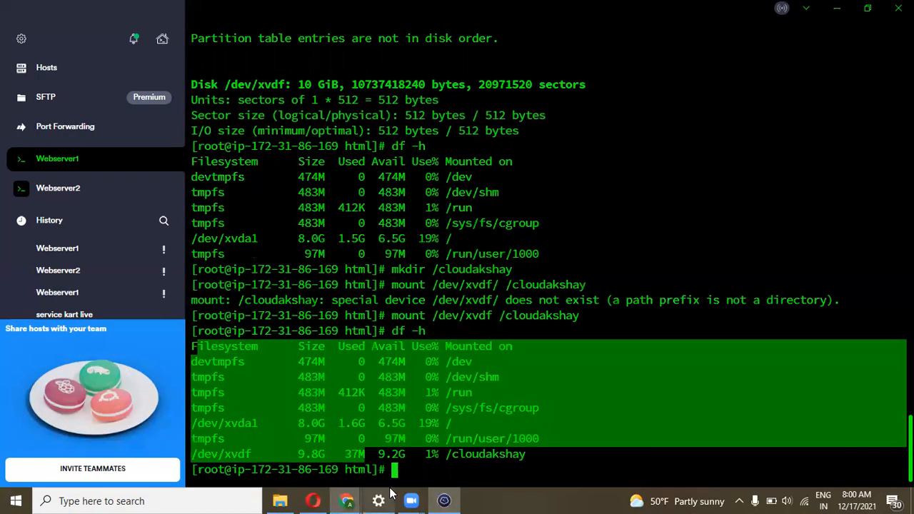
Point out the 9.8G size and usage figures of /dev/xvdf in the df output
left_click(507, 468)
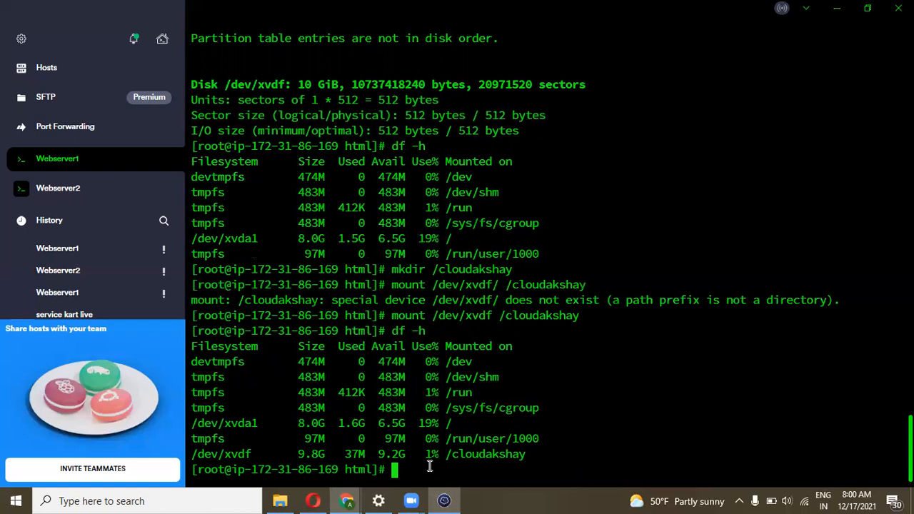
mouse_move(412, 467)
left_mouse_down()
mouse_move(276, 454)
mouse_move(404, 455)
left_mouse_up()
left_click(276, 454)
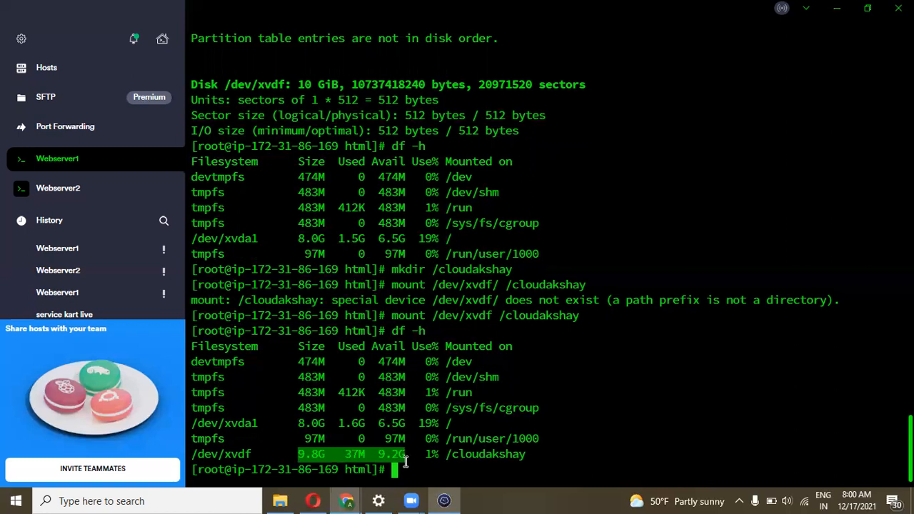
left_click(403, 469)
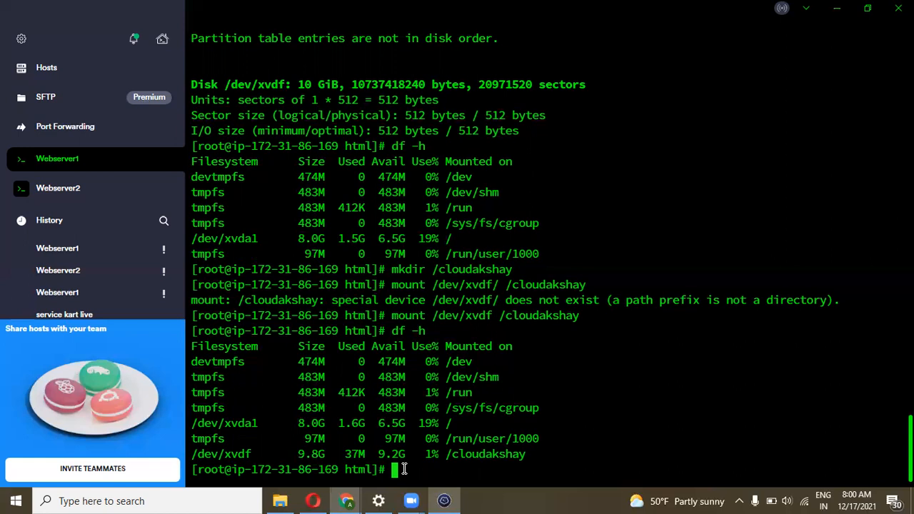
Move into /cloudakshay and enter touch for test, akshay, cloud, hello, india, devops
type("cd /clou")
key("Tab")
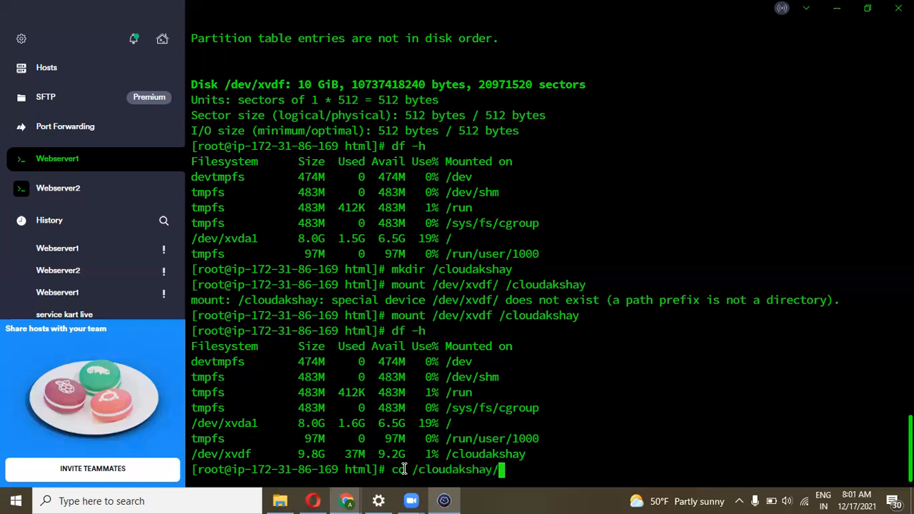
key("Return")
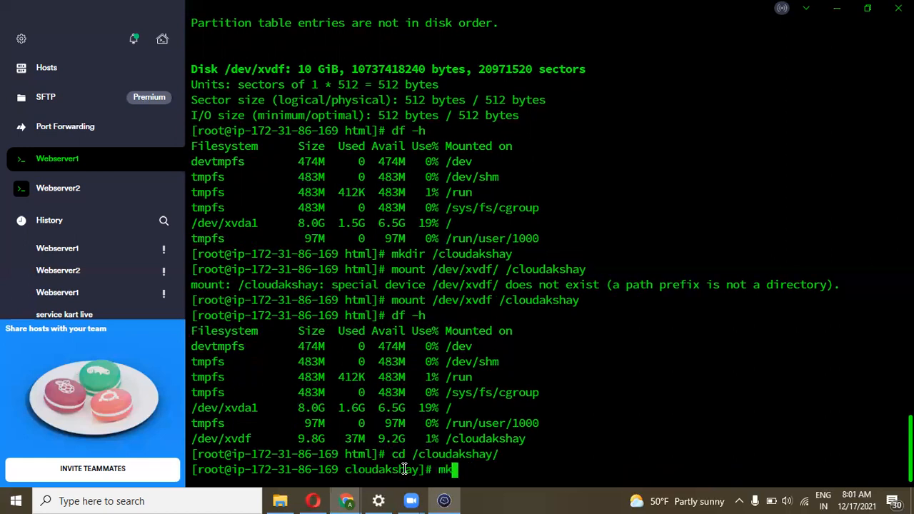
type("touch test")
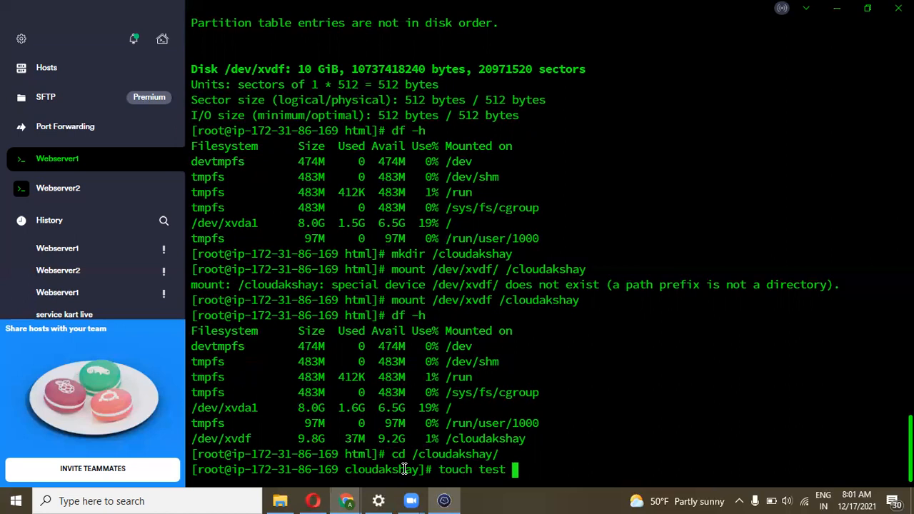
type(" akshay ")
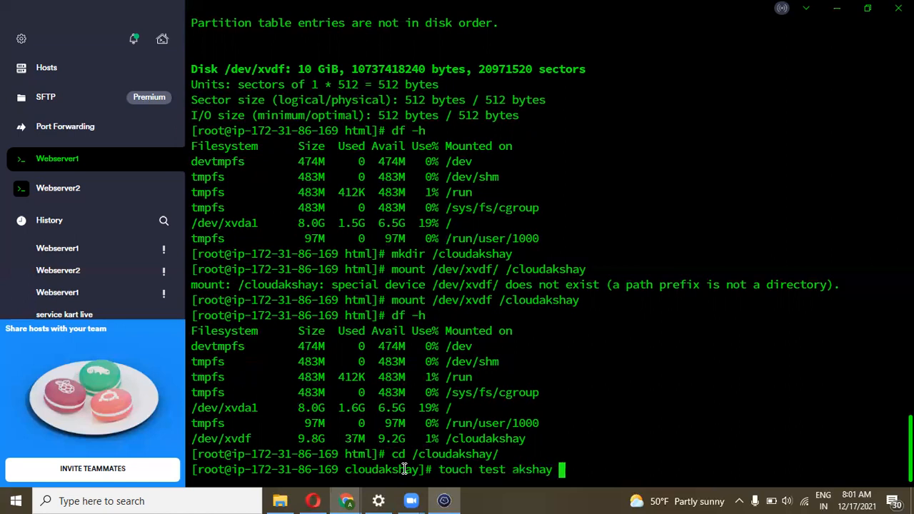
type("cloud ")
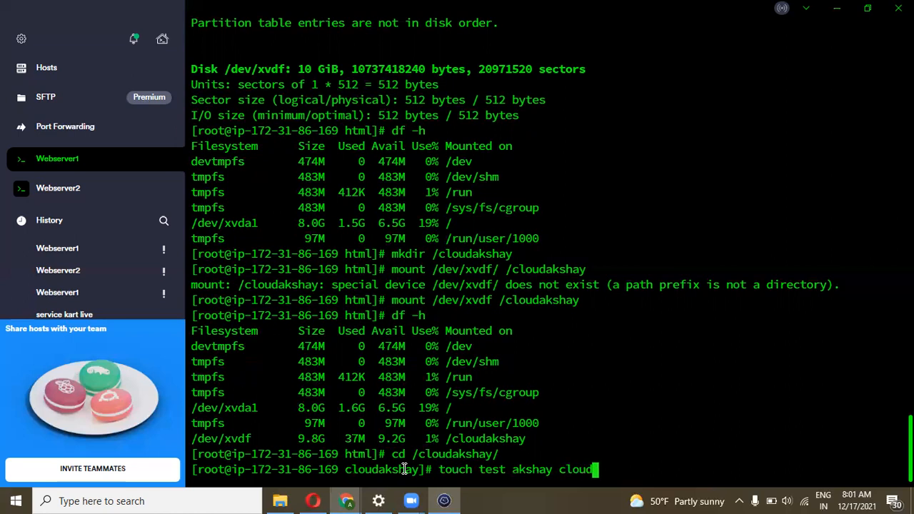
type("hello india")
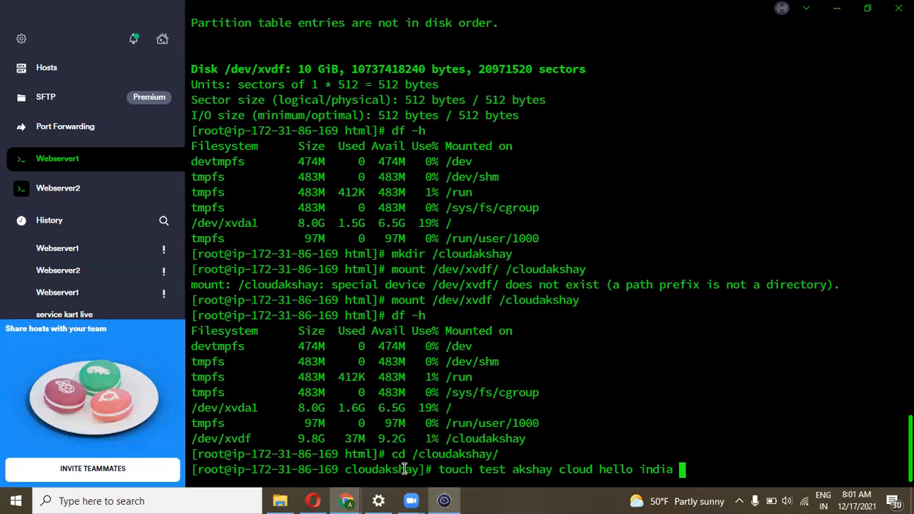
type(" devops")
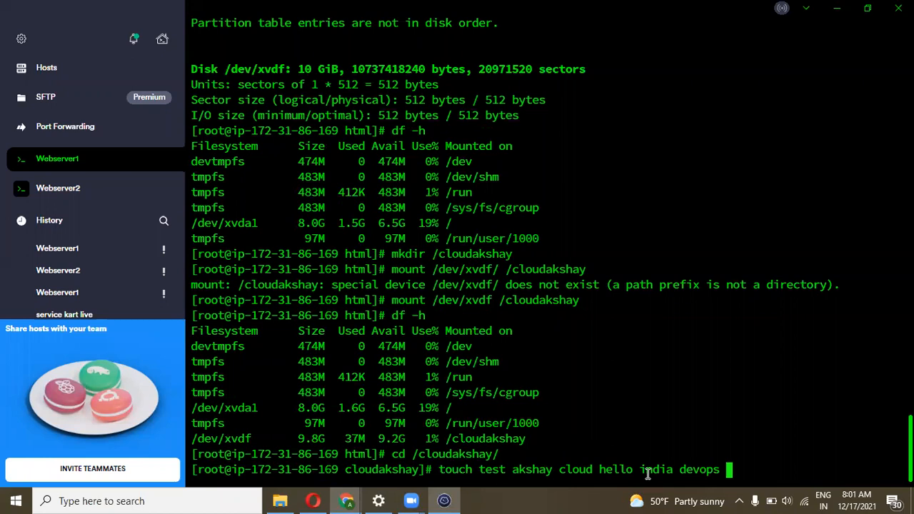
Create the six empty files and list /cloudakshay, showing them beside lost+found
key("Return")
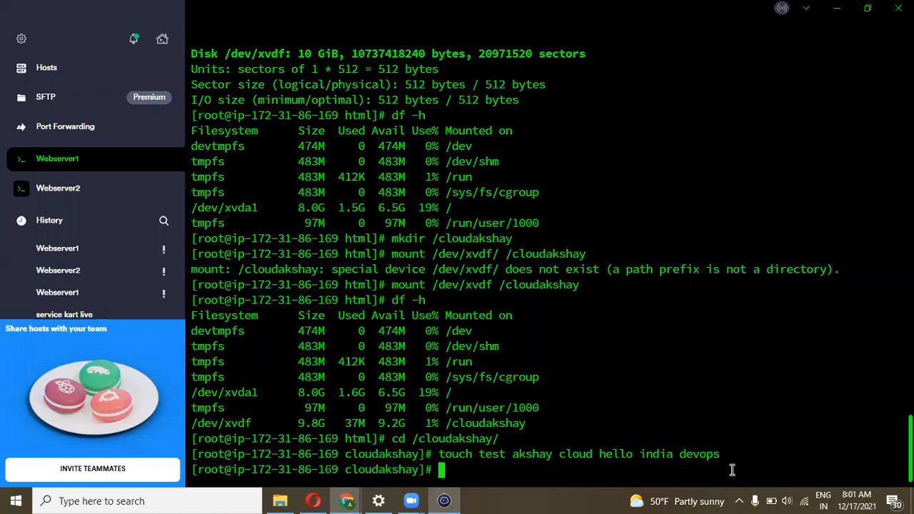
type("ls")
key("Return")
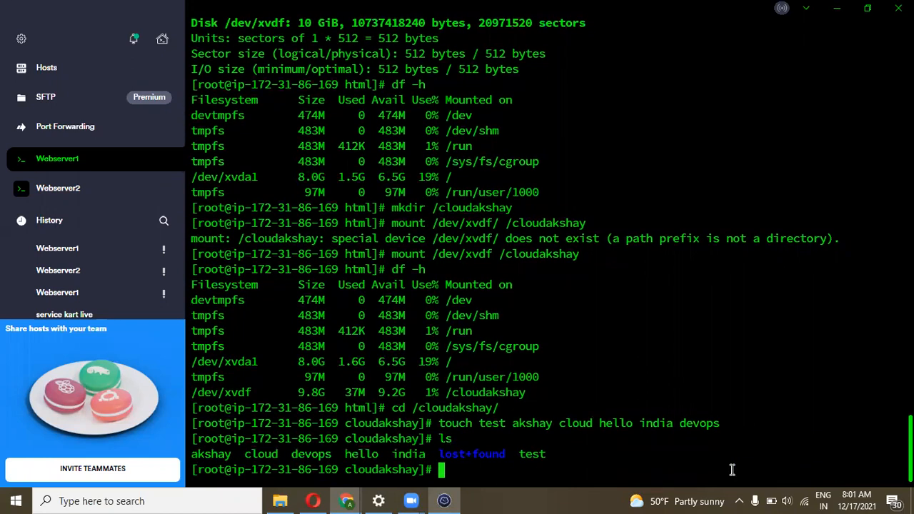
left_click_drag(547, 454, 193, 456)
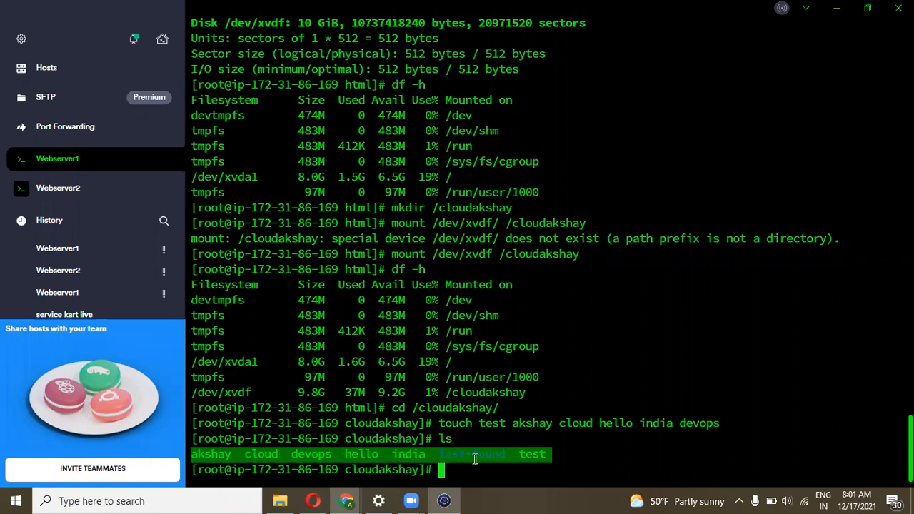
left_click(449, 471)
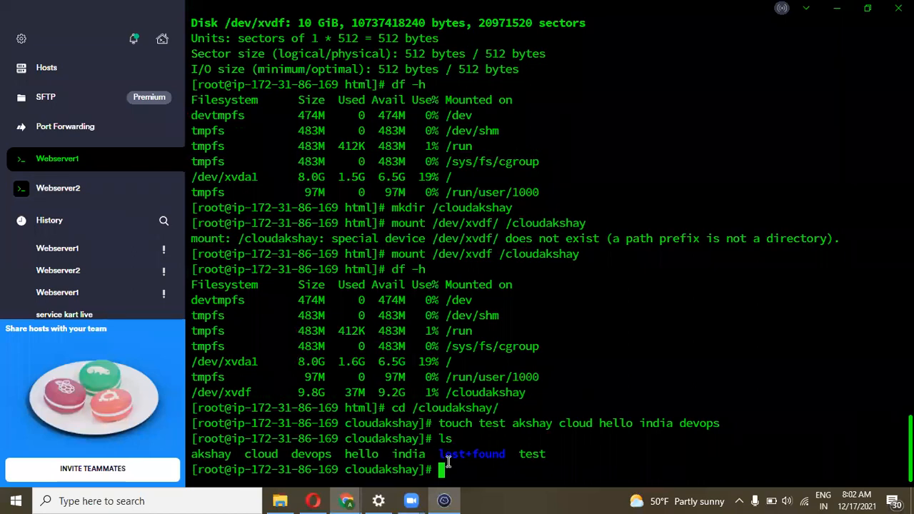
key("alt+Tab")
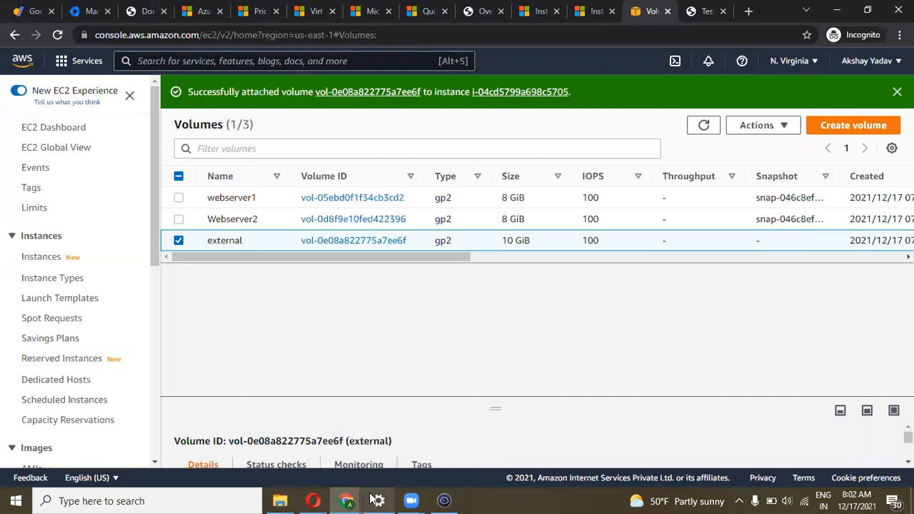
key("alt+Tab")
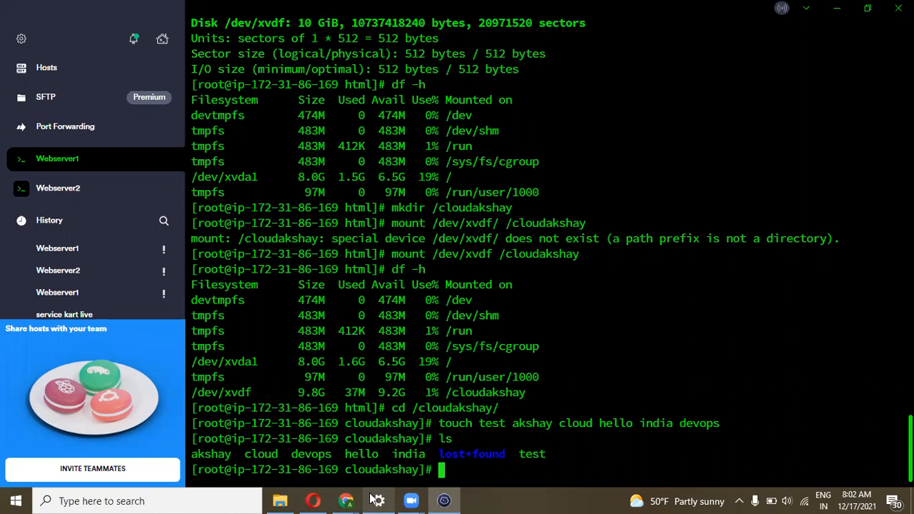
Attempt to unmount /cloudakshay, hit a target-busy error, and move up to root
type("u")
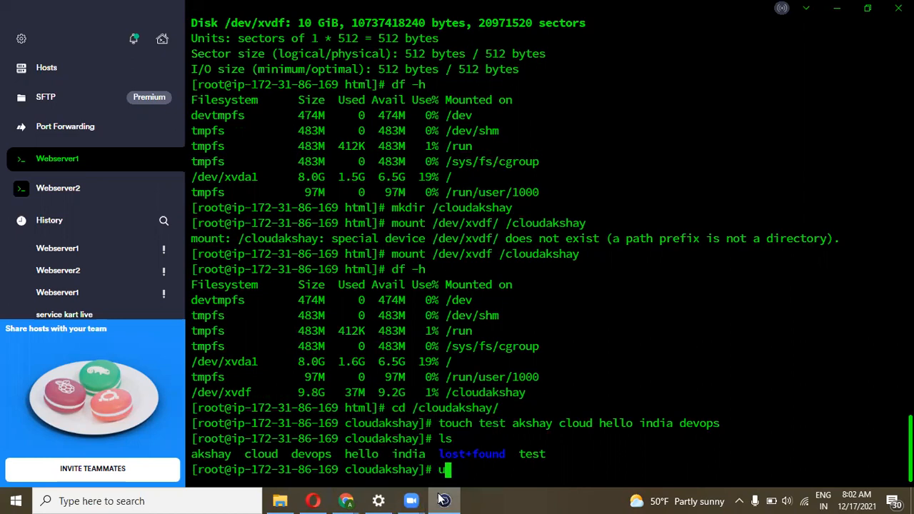
type("mount /")
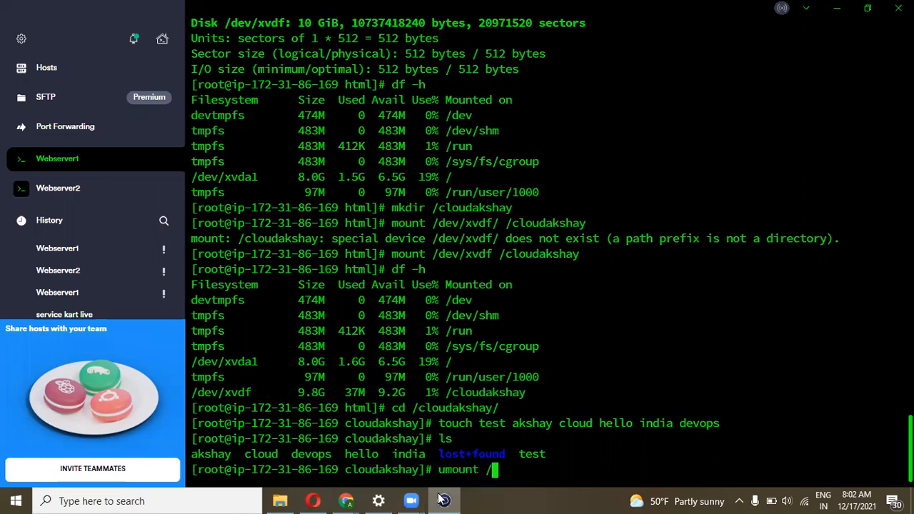
type("clou")
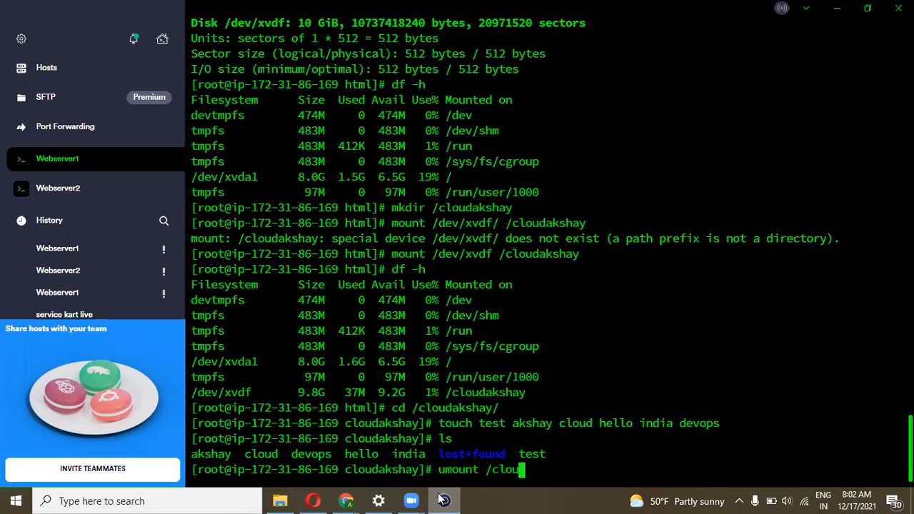
key("Tab")
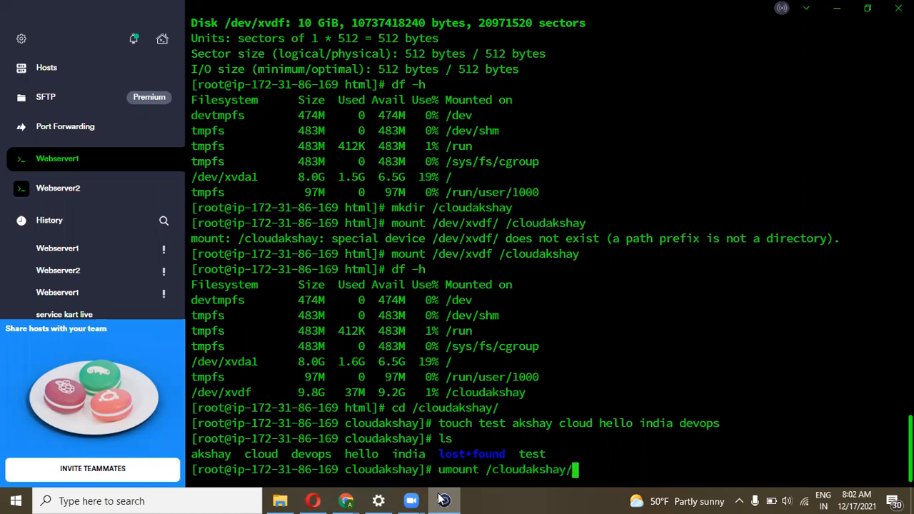
key("Return")
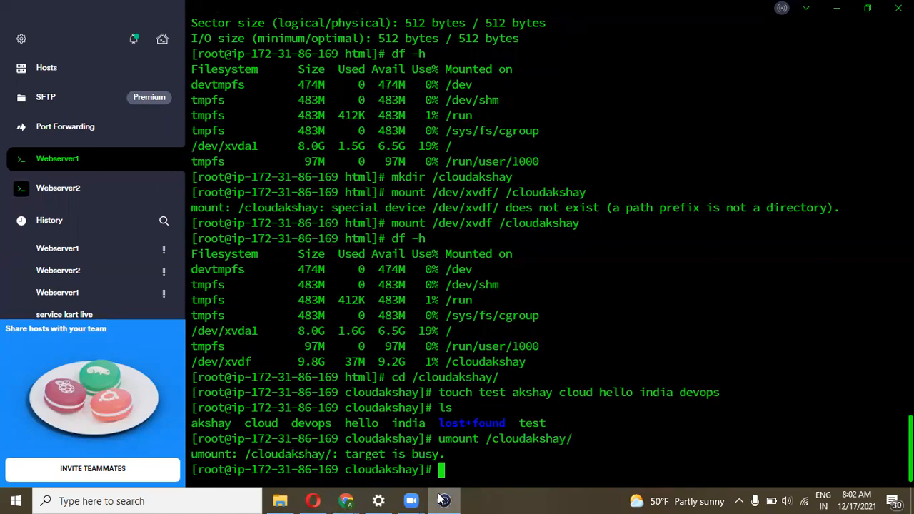
type("cd ..")
key("Return")
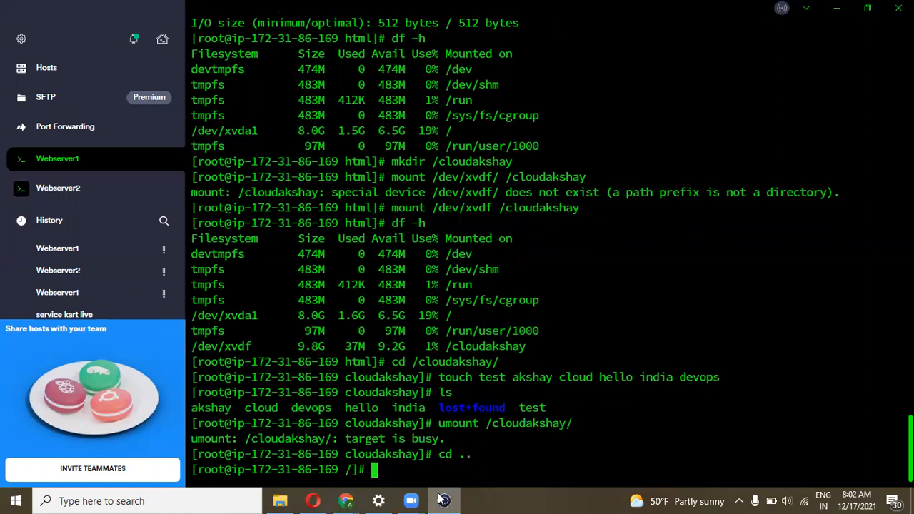
Unmount /cloudakshay and confirm with df -h that /dev/xvdf is no longer listed
type("umount /cloud")
key("Tab")
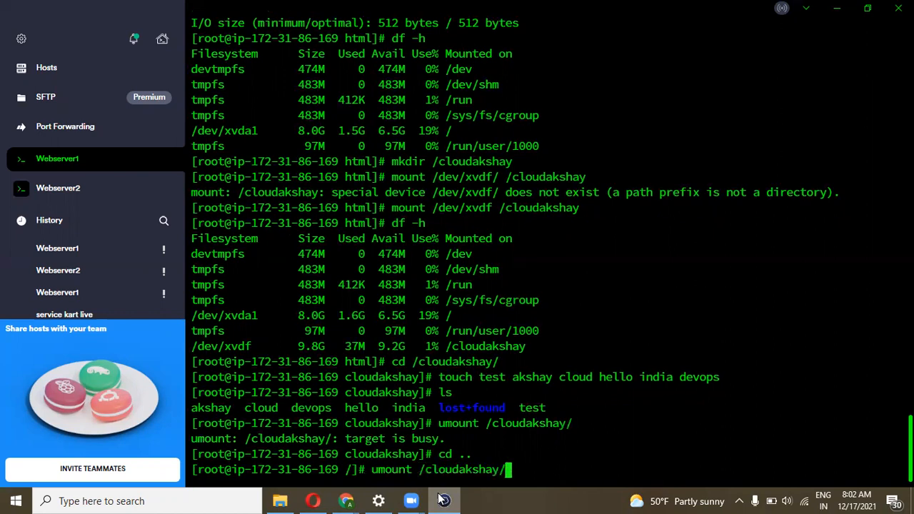
key("Return")
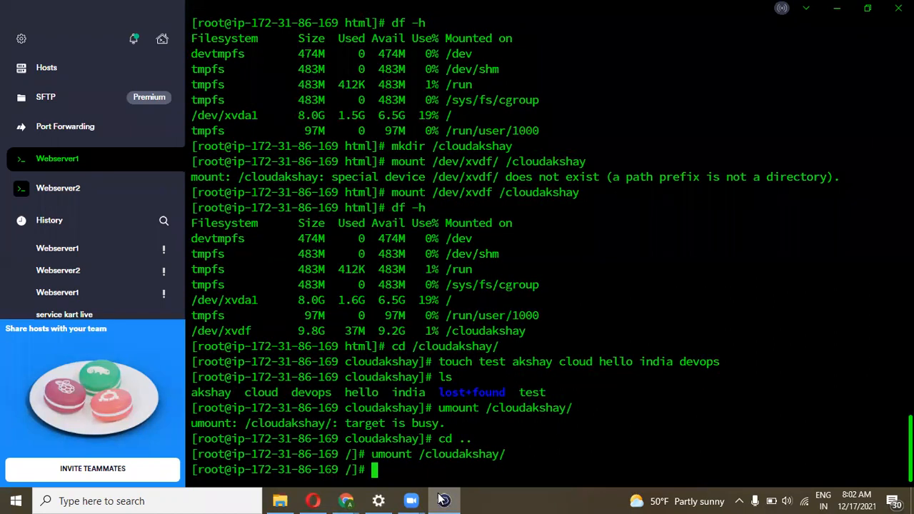
type("df -h")
key("Return")
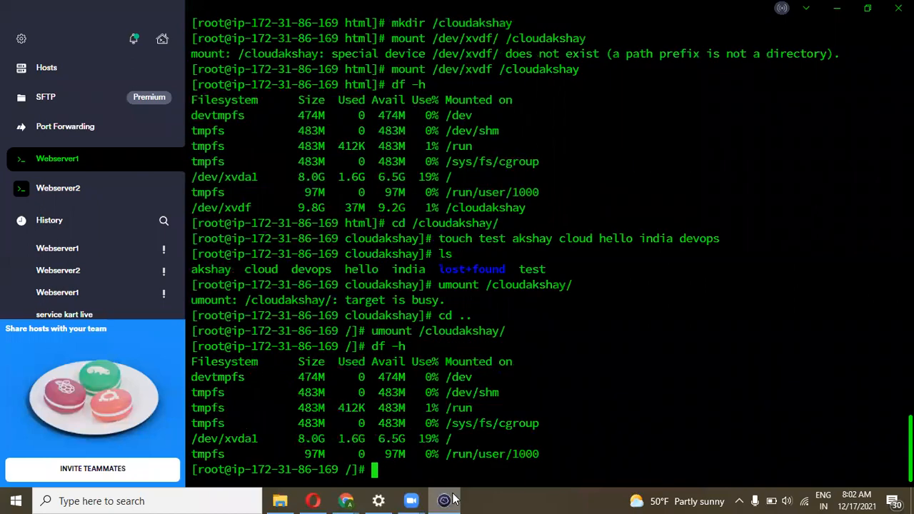
left_click_drag(498, 439, 432, 443)
left_click(289, 395)
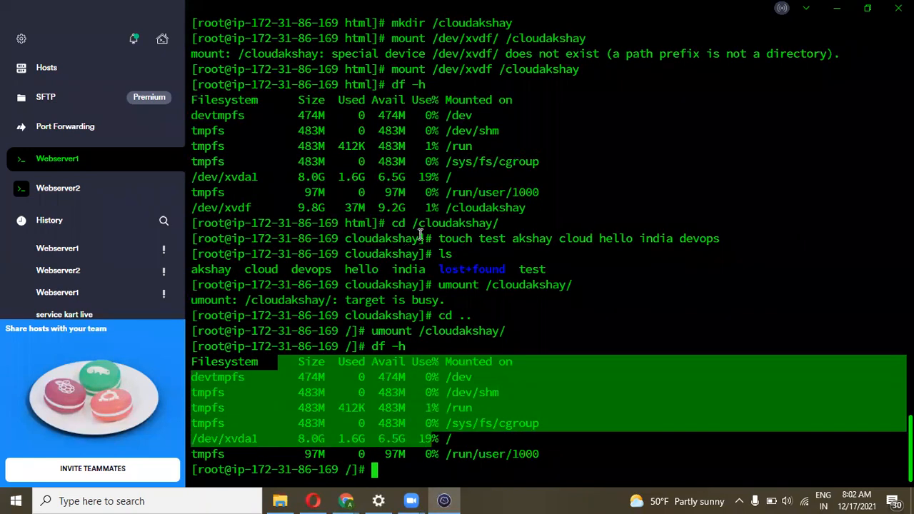
left_click_drag(465, 207, 286, 147)
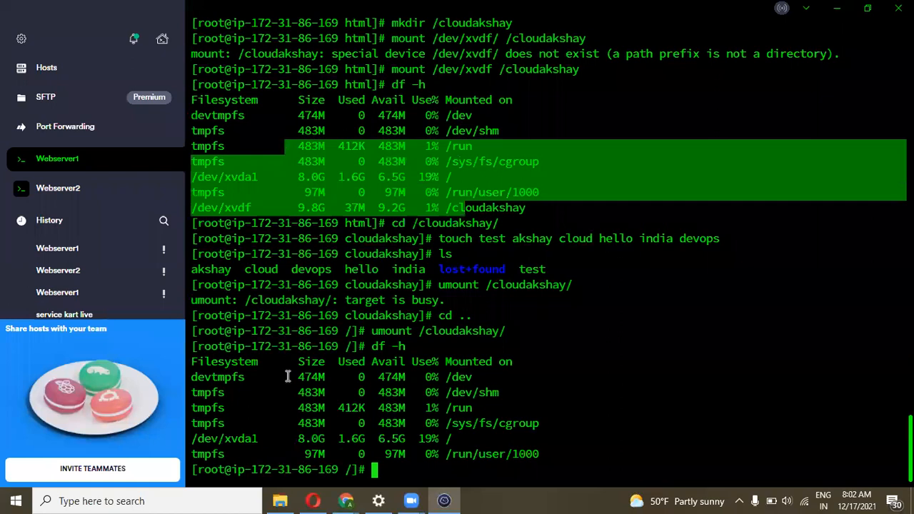
left_click(287, 376)
Switch to the EC2 Volumes page and refresh the volumes table
mouse_move(357, 500)
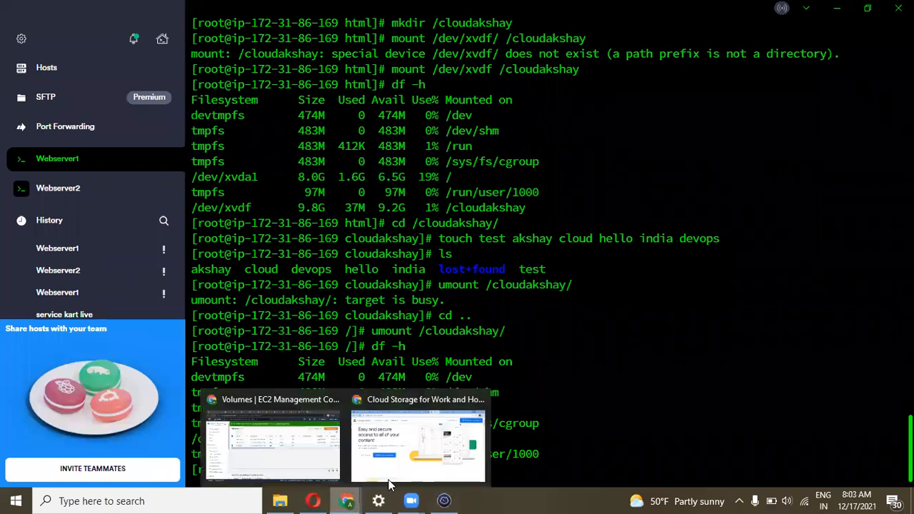
left_click(303, 472)
left_click_drag(350, 257, 286, 262)
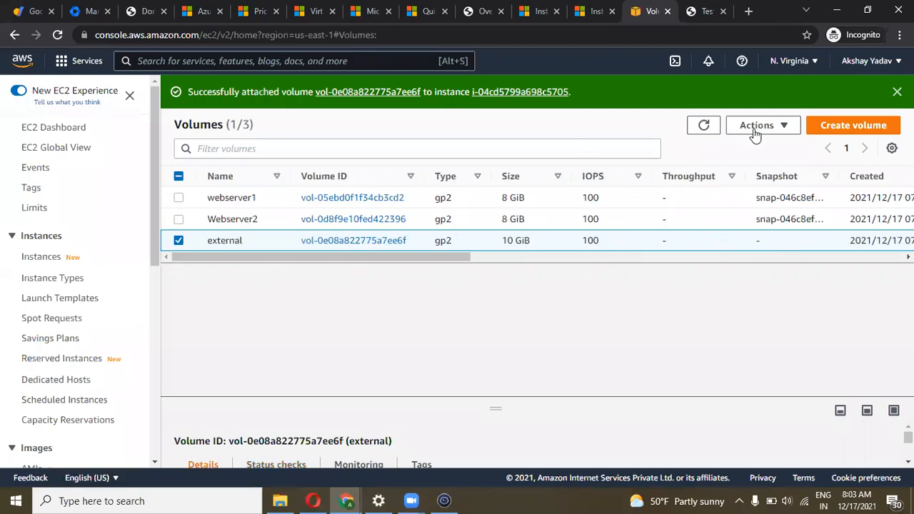
left_click(778, 126)
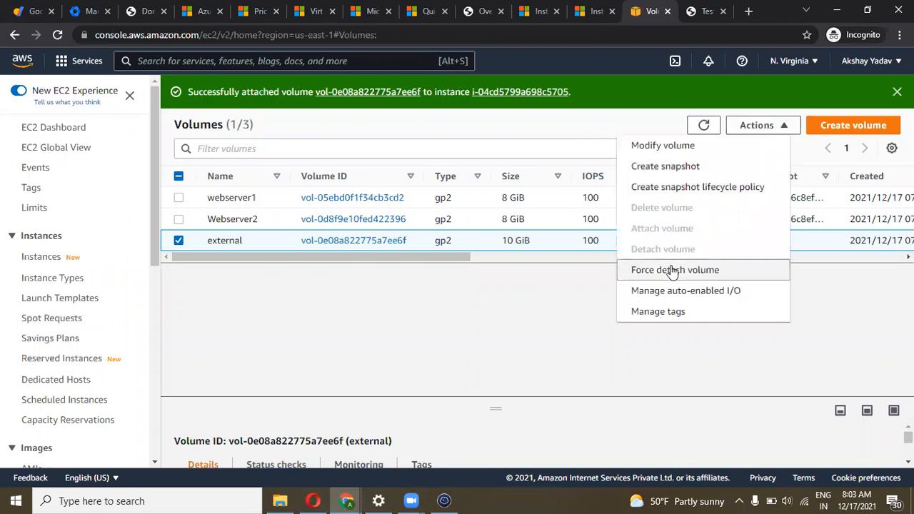
left_click(522, 296)
left_click(706, 126)
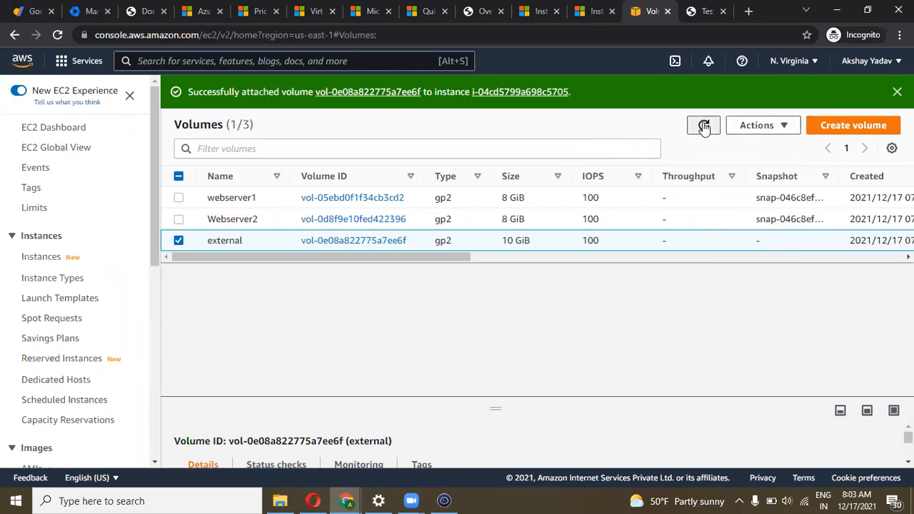
Select the external volume and detach it
left_click_drag(424, 259, 339, 257)
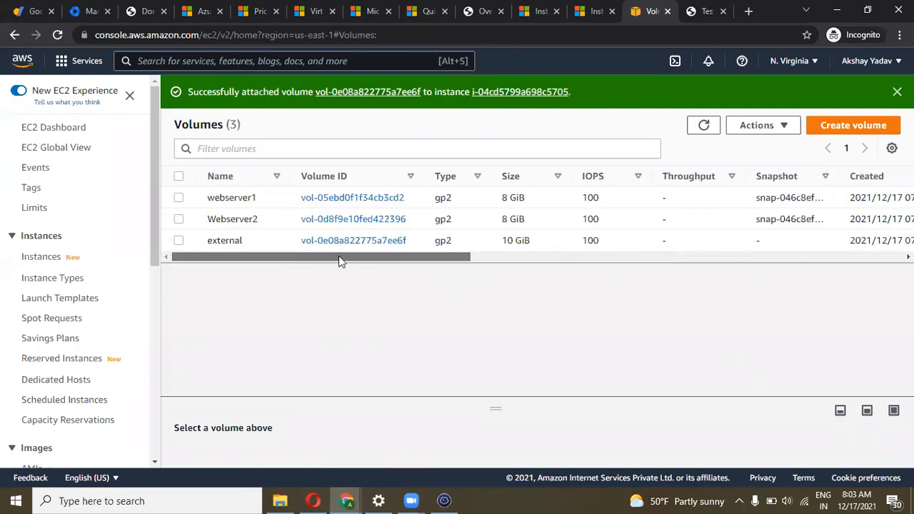
left_click(177, 242)
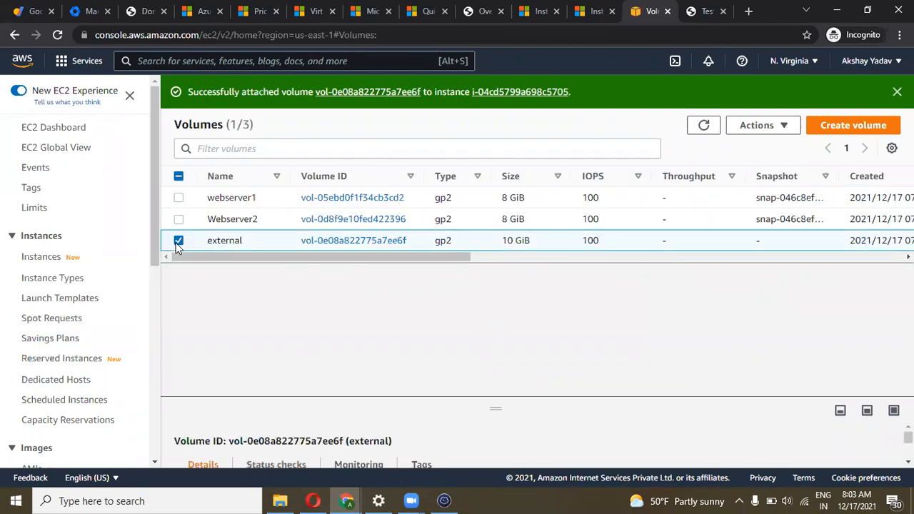
left_click(756, 126)
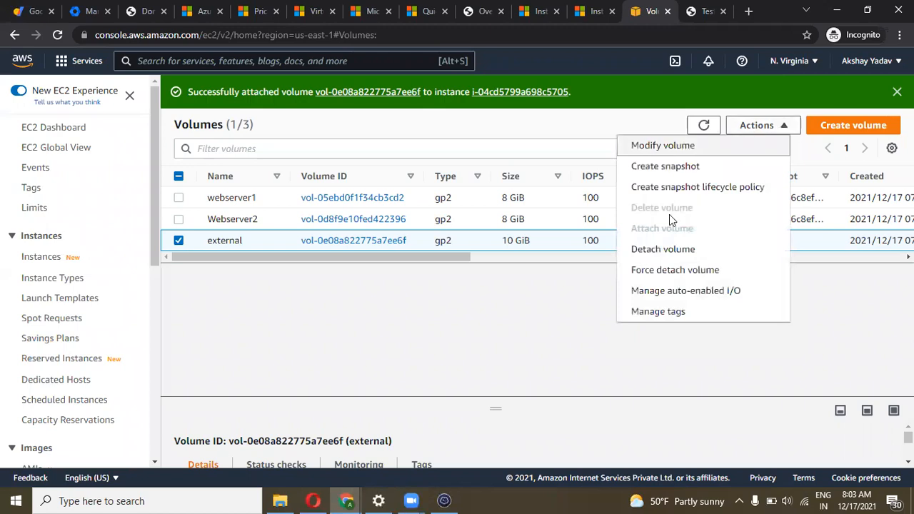
left_click(657, 256)
left_click(712, 331)
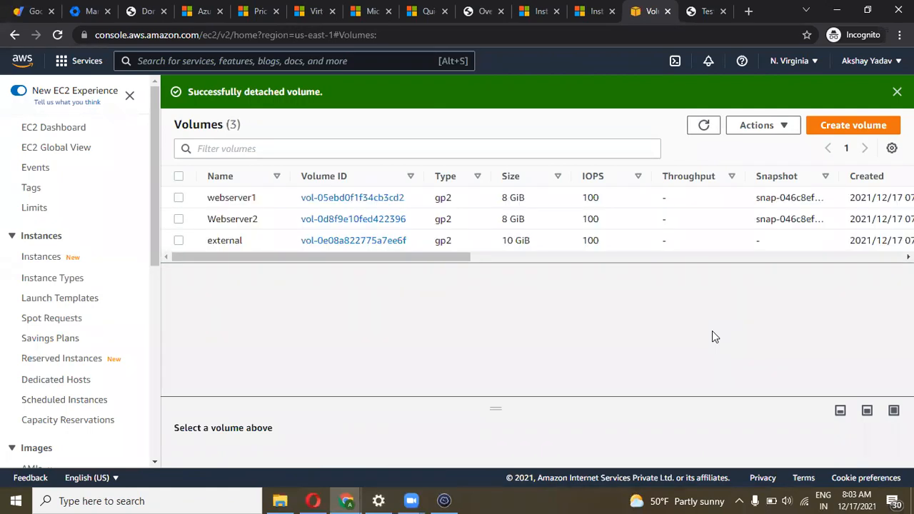
Refresh until external shows Available, then reselect it for further volume actions
left_click(701, 125)
left_click_drag(453, 259, 653, 260)
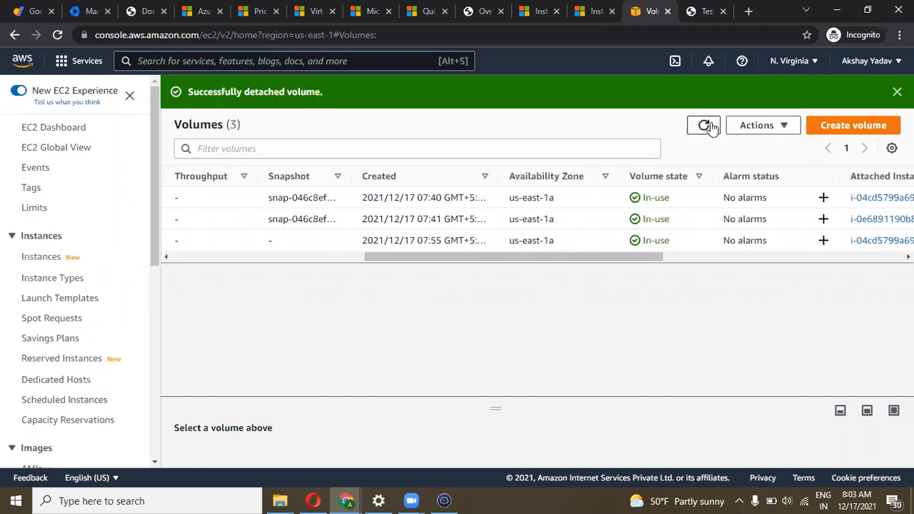
left_click(705, 126)
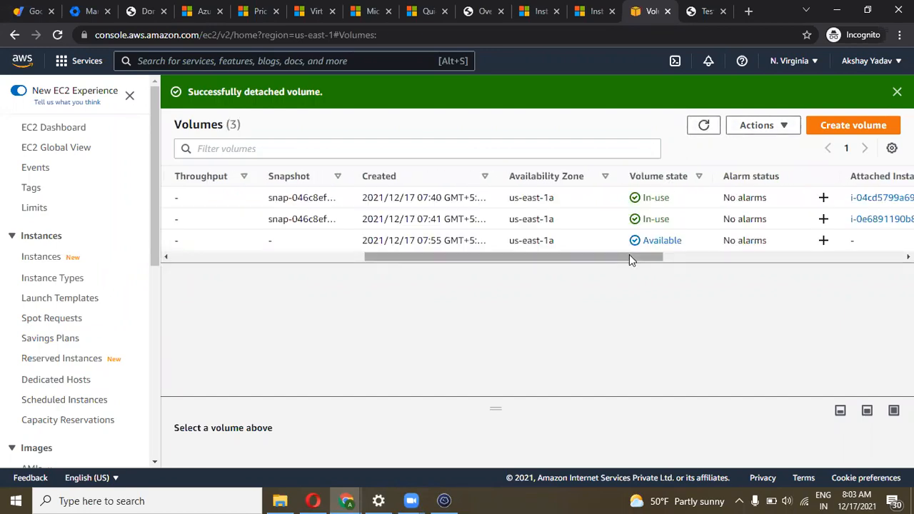
scroll(642, 261, "right", 1)
left_click_drag(643, 262, 200, 256)
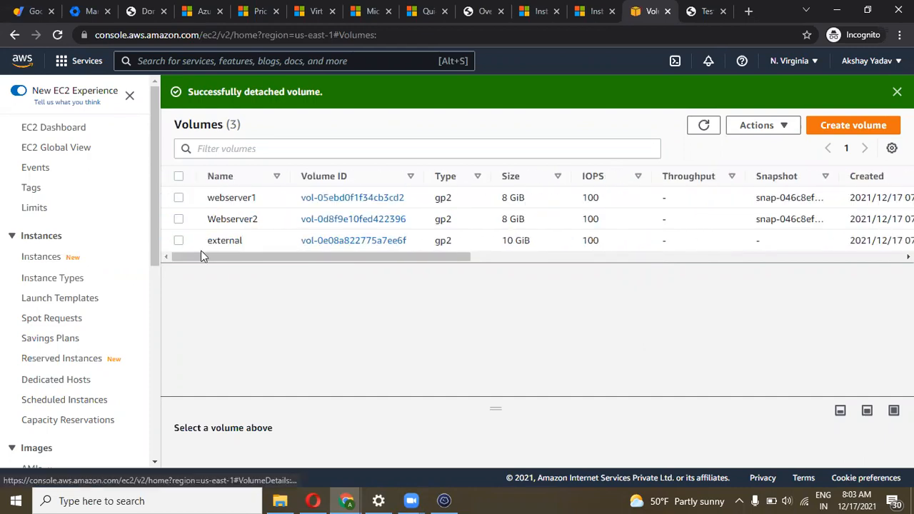
left_click(178, 241)
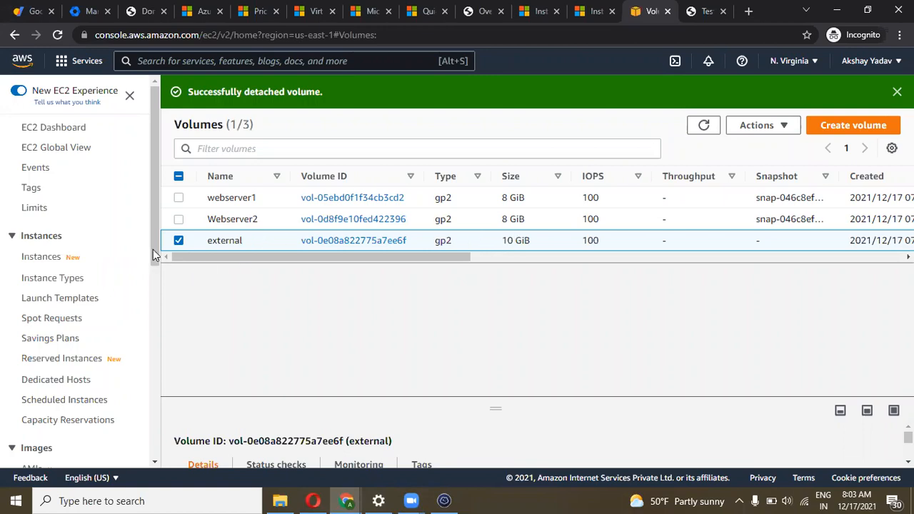
mouse_move(154, 250)
left_mouse_down()
mouse_move(152, 260)
mouse_move(159, 249)
left_mouse_up()
left_click(776, 126)
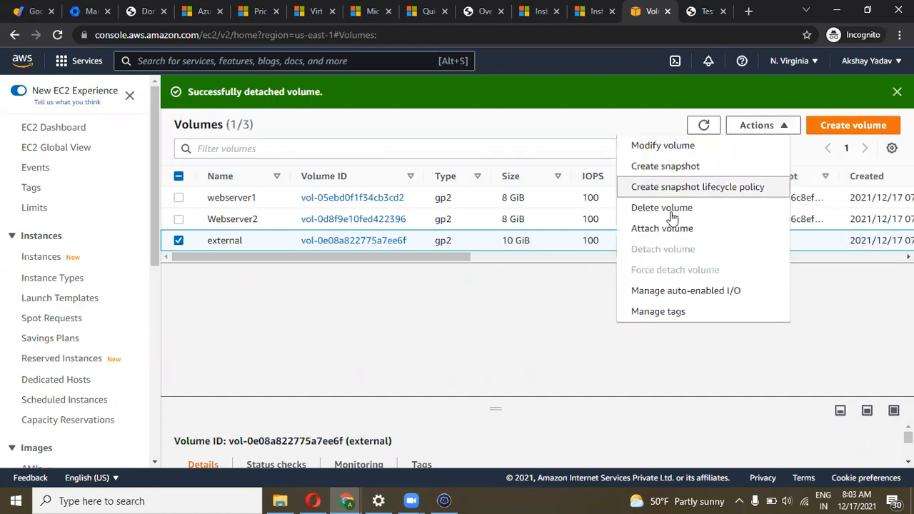
Attach the external volume to Webserver2 at /dev/sdf
left_click(667, 230)
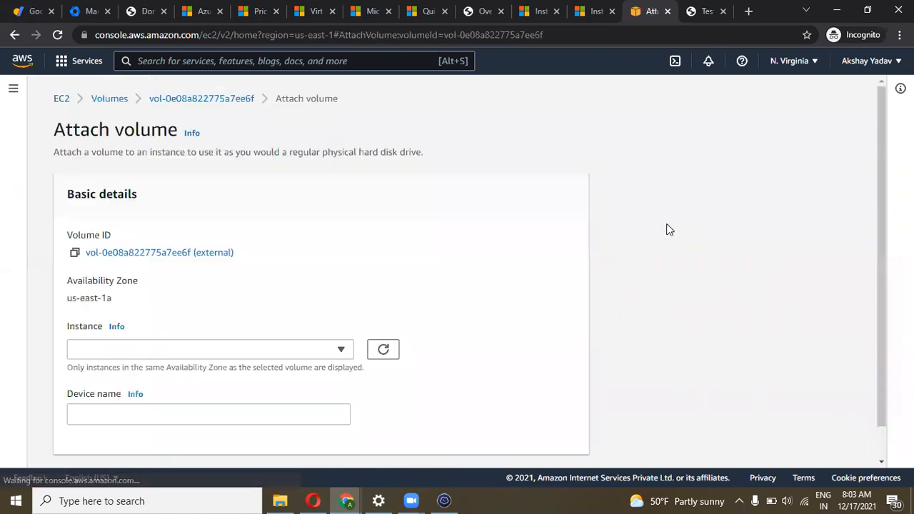
left_click(195, 349)
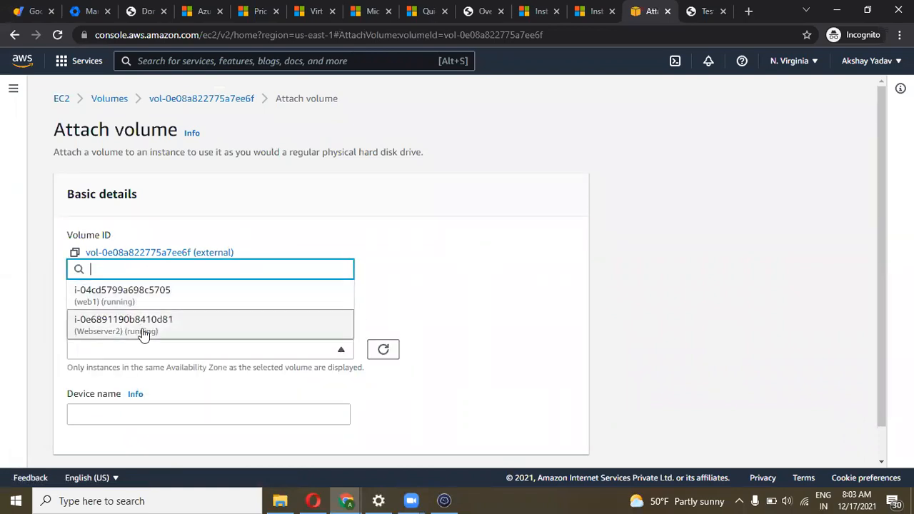
left_click(143, 331)
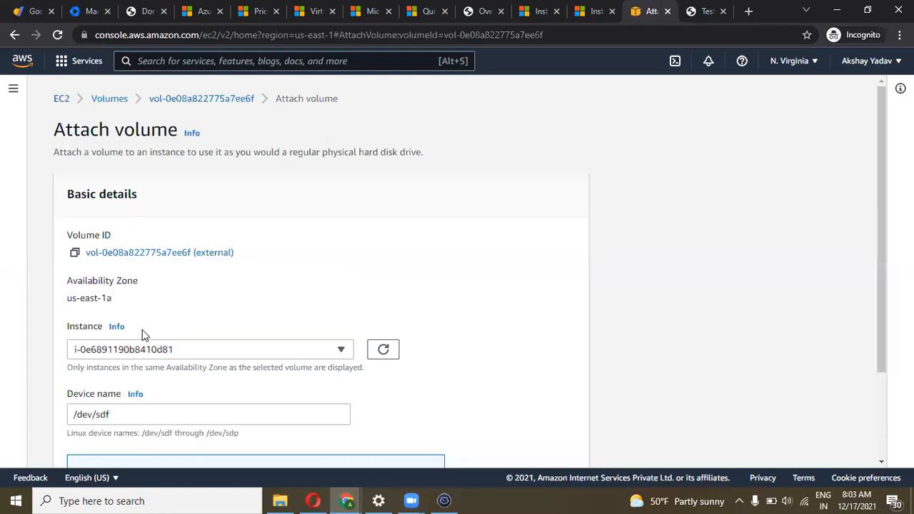
scroll(317, 303, "down", 2)
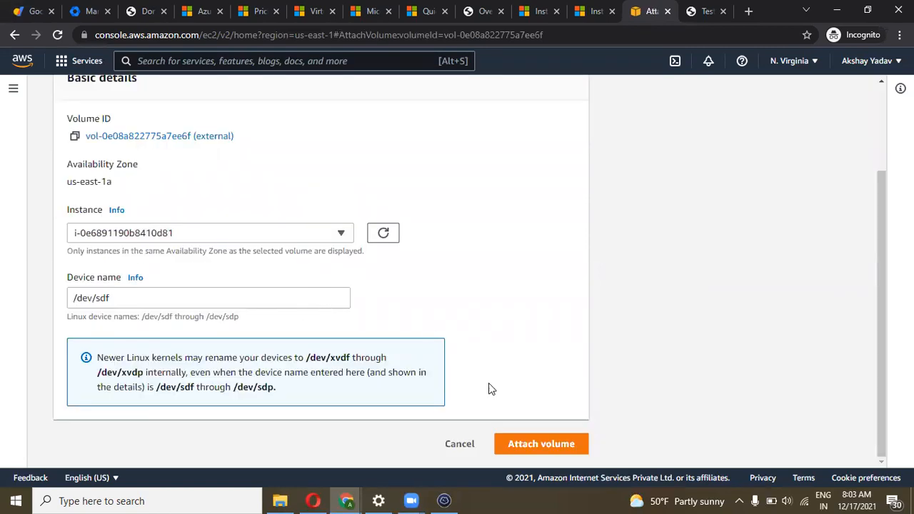
left_click(514, 444)
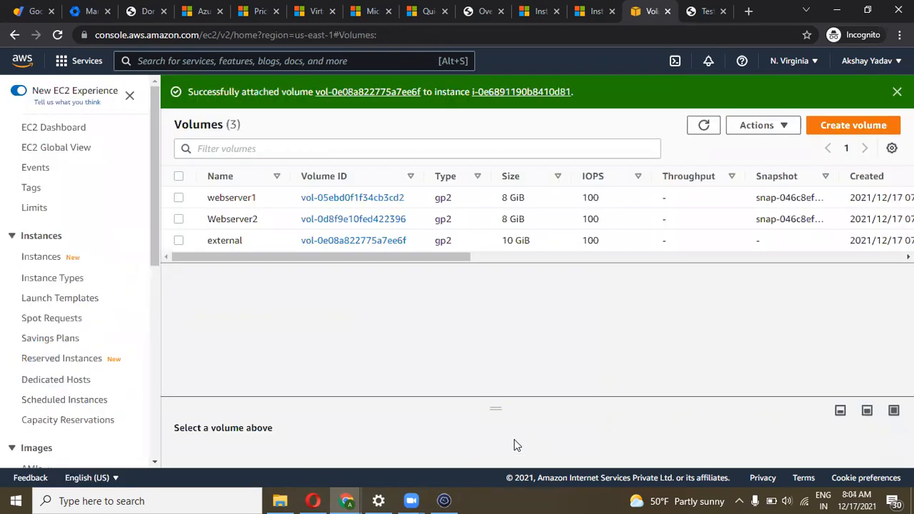
Refresh the volume list to confirm external is In-use, then return to Termius
left_click(541, 258)
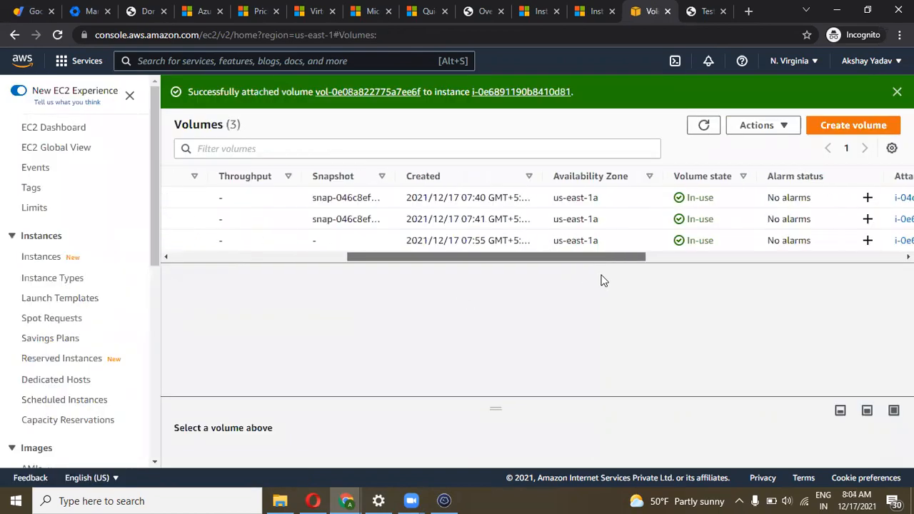
scroll(597, 271, "left", 1)
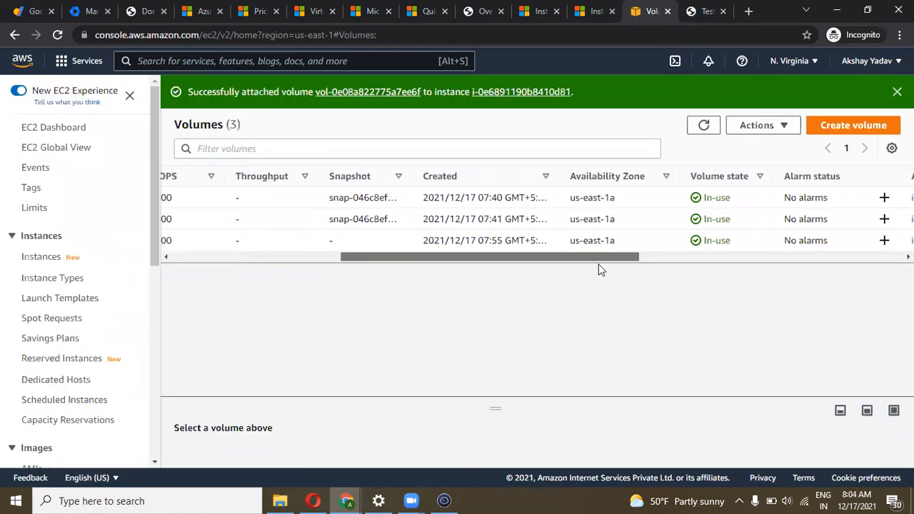
left_click(704, 127)
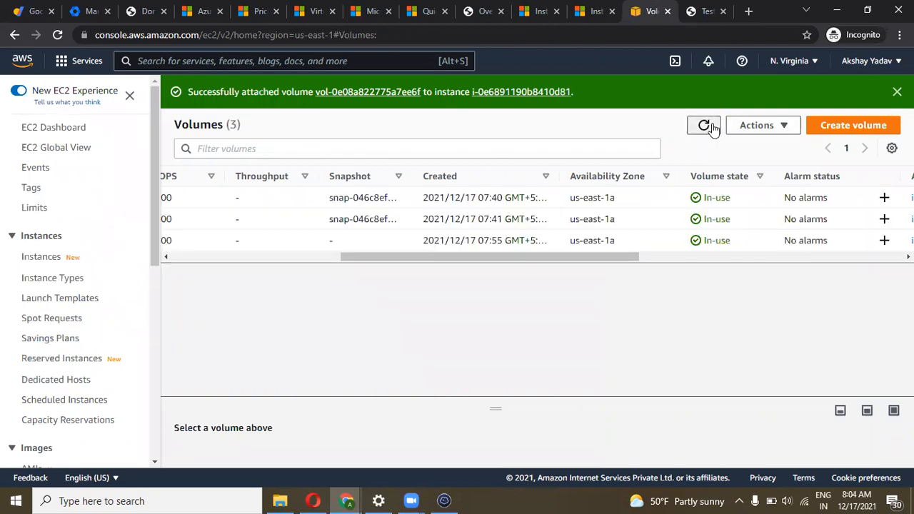
left_click(712, 127)
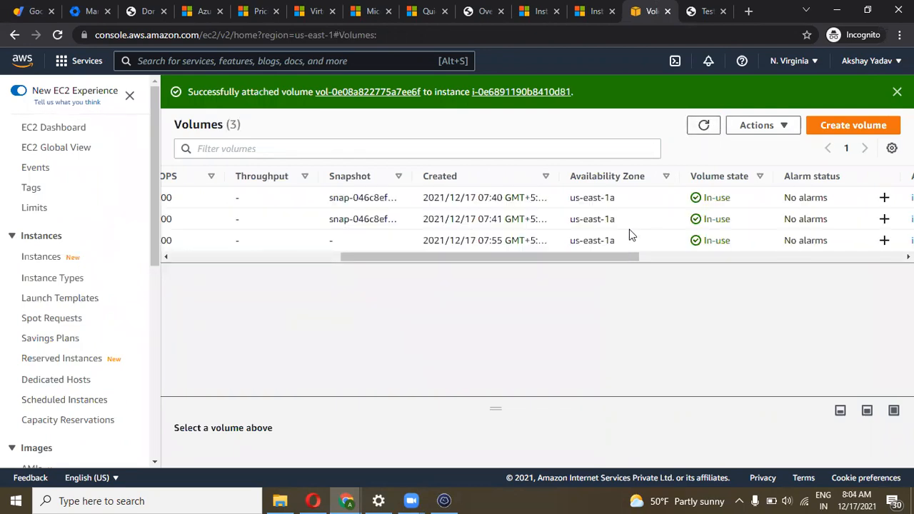
scroll(700, 243, "right", 5)
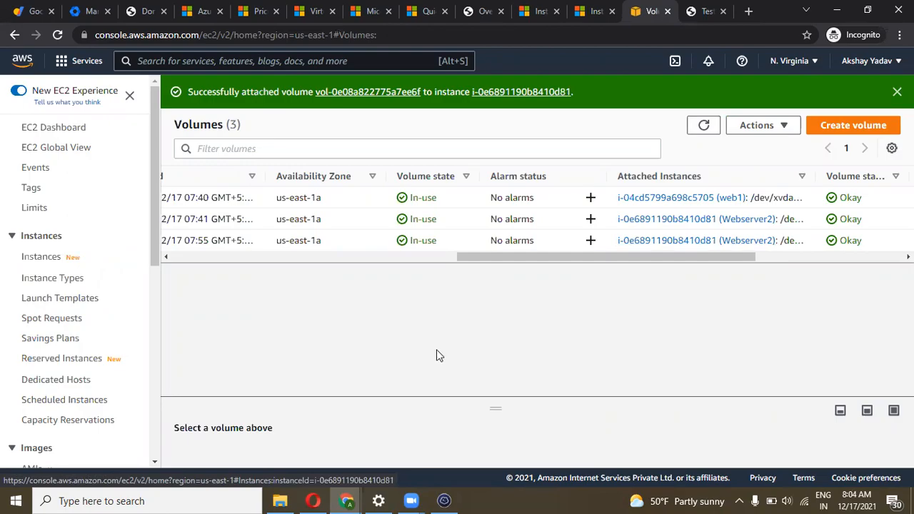
left_click(444, 500)
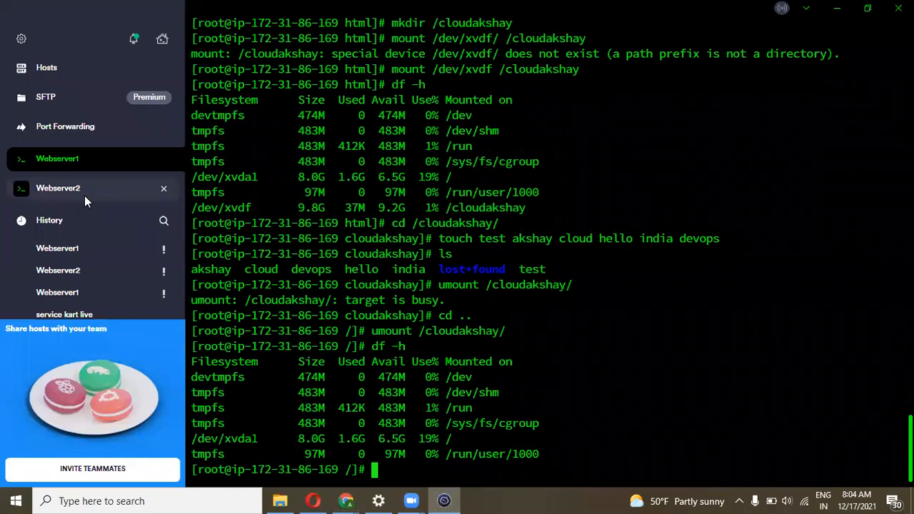
Check current disk usage with df -h in the Webserver2 session
left_click(84, 196)
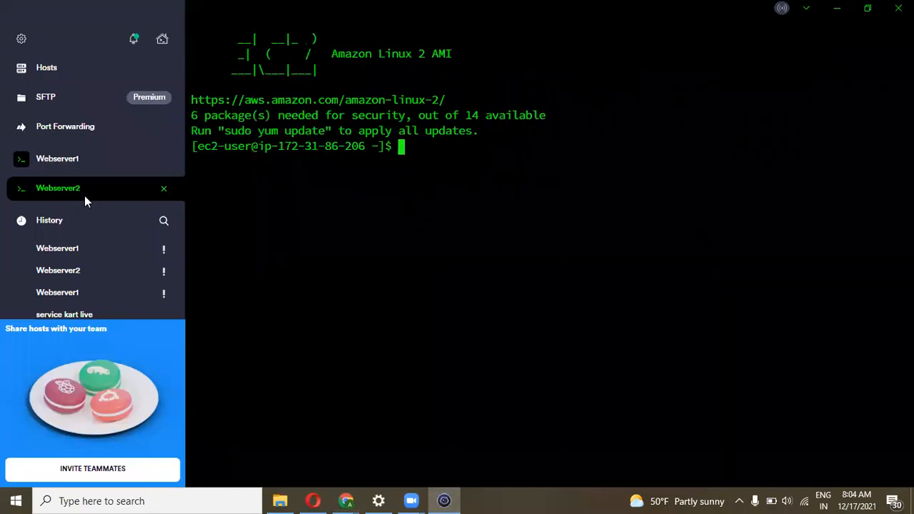
type("df -h")
key("Return")
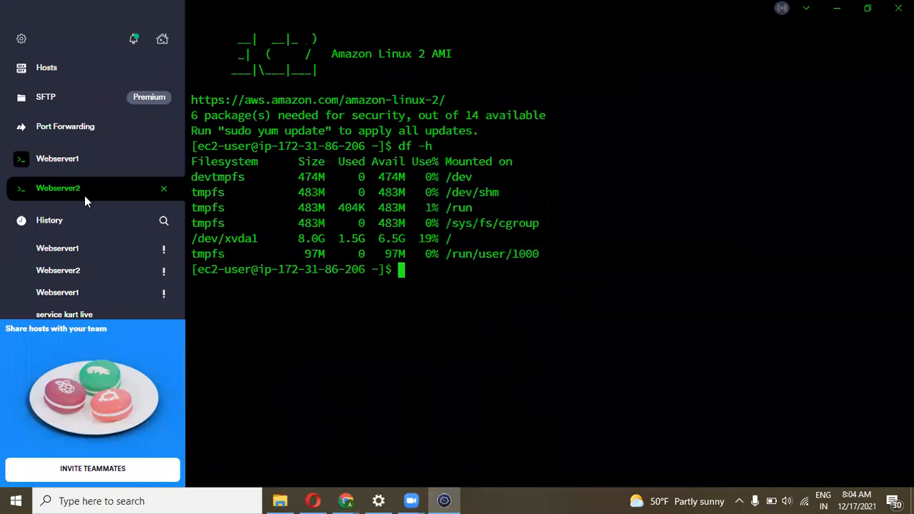
left_click_drag(339, 250, 269, 173)
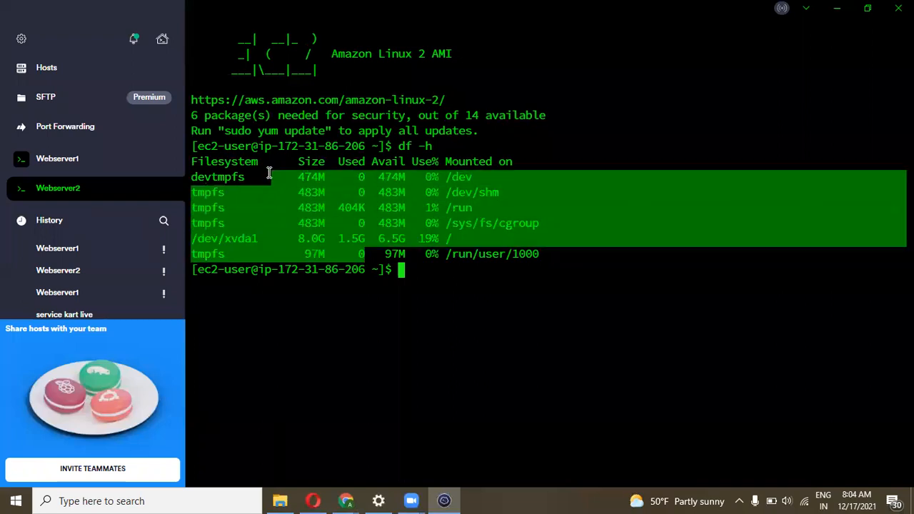
left_click(380, 254)
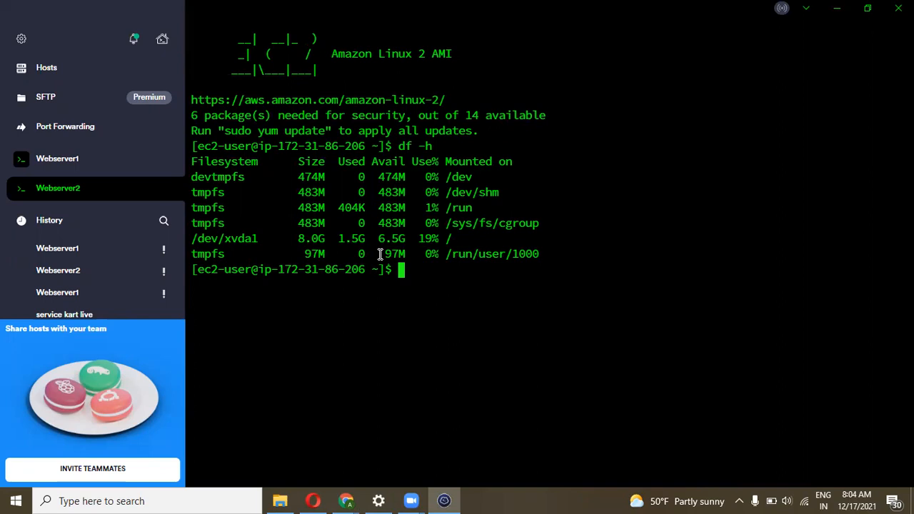
Switch to root with sudo su and run lsblk to reveal the unmounted 10G xvdf disk
type("sudo su")
key("Return")
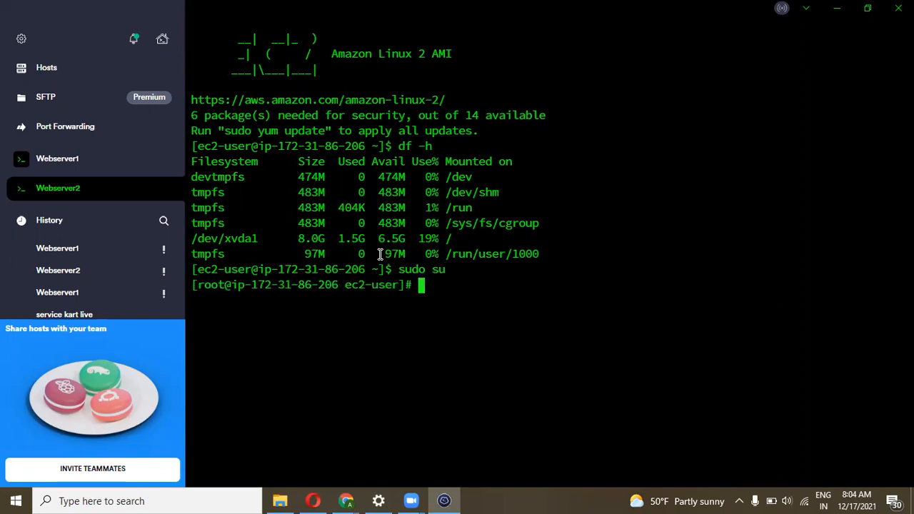
type("lsb;l")
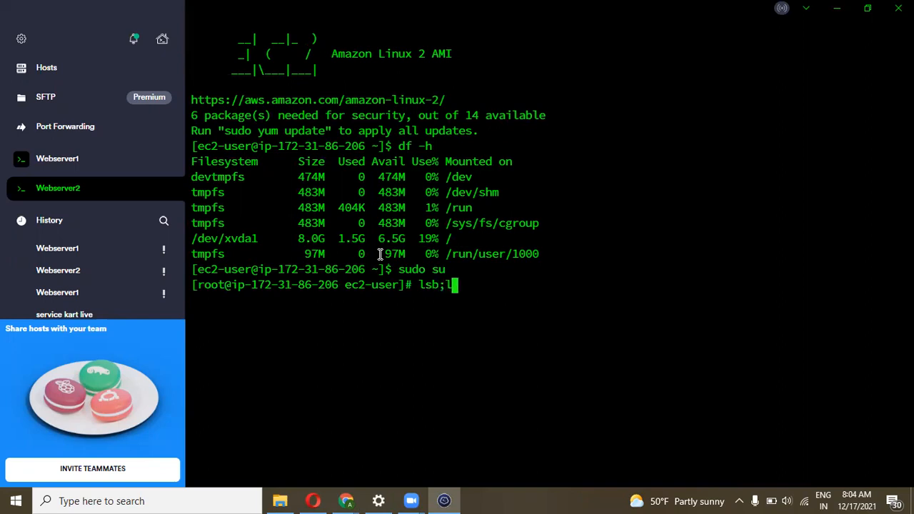
key("BackSpace")
key("BackSpace")
key("BackSpace")
type("blk")
key("Return")
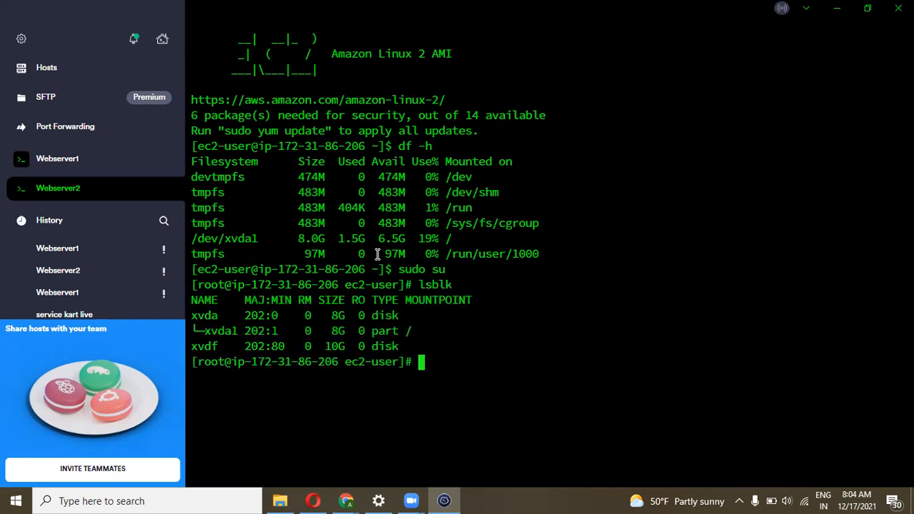
left_click_drag(226, 343, 192, 345)
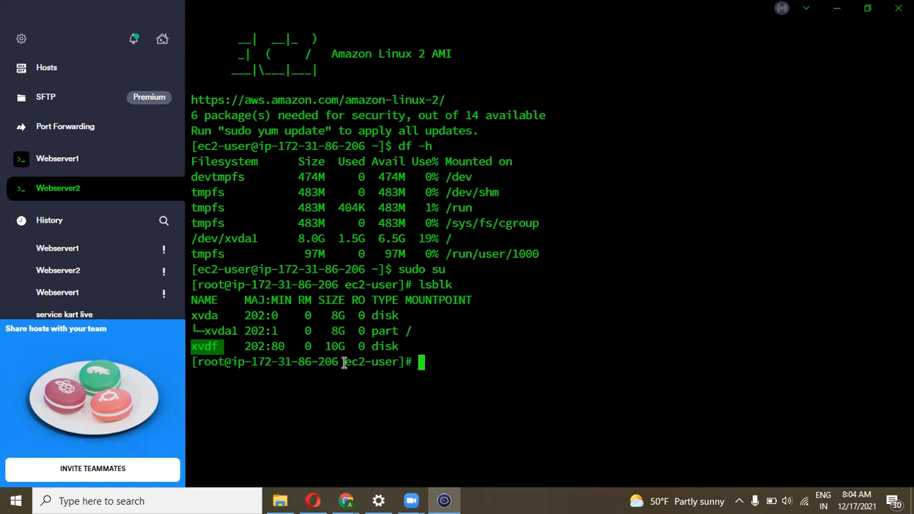
Create the /akshay directory and mount /dev/xvdf on it
left_click(436, 362)
type("m")
key("BackSpace")
type("mkdir")
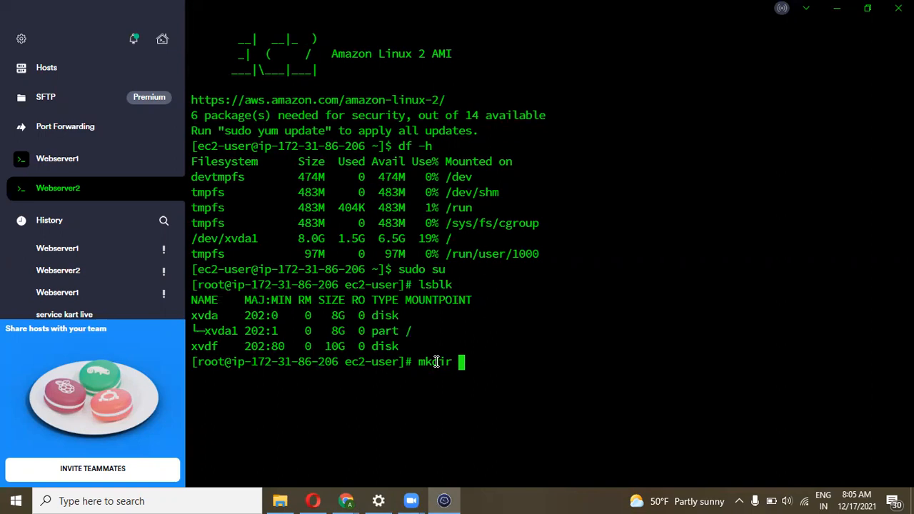
type(" test")
key("BackSpace")
key("BackSpace")
key("BackSpace")
key("BackSpace")
type("/akshay")
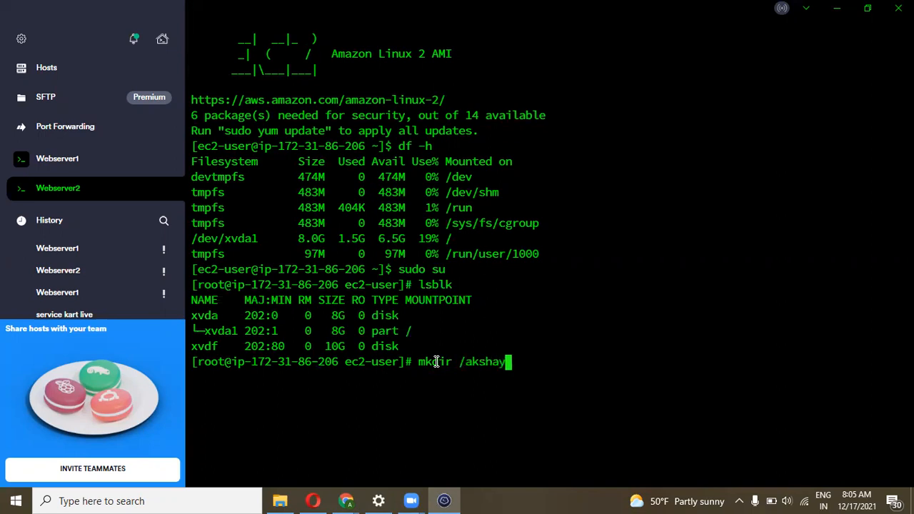
key("Return")
type("mount ")
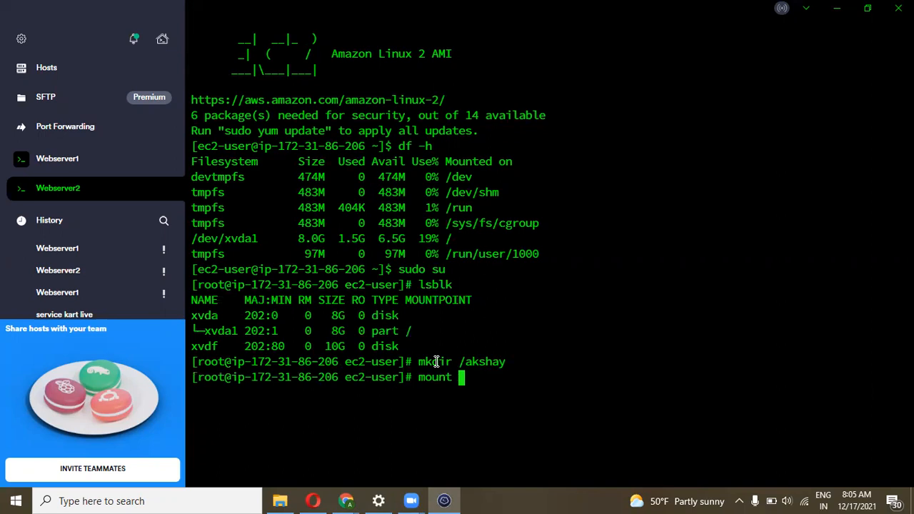
type("/dev/xvdf")
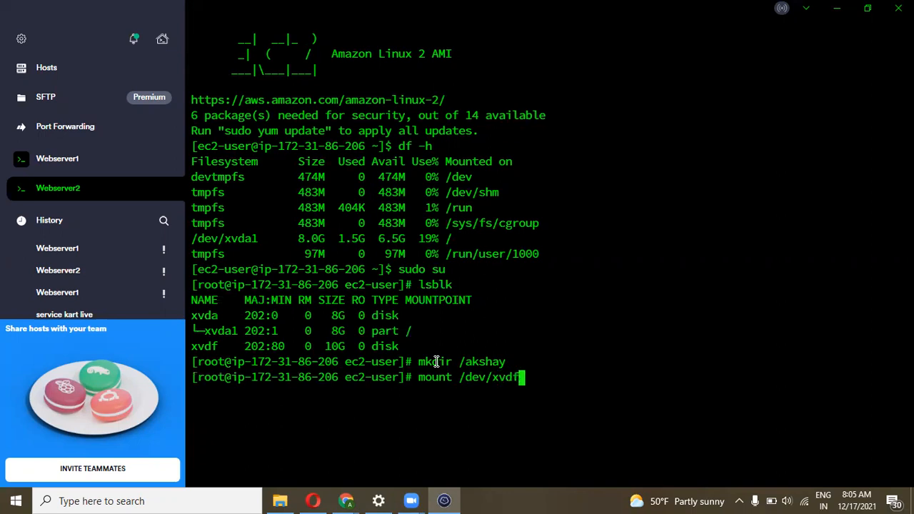
type(" /aks")
key("Tab")
key("Return")
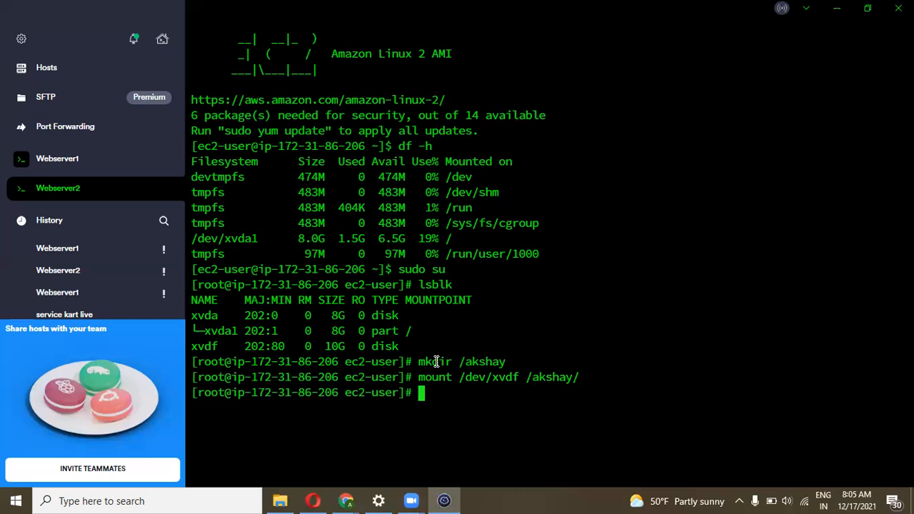
Confirm with df -h that /dev/xvdf is now mounted and note its size
type("ls")
key("Return")
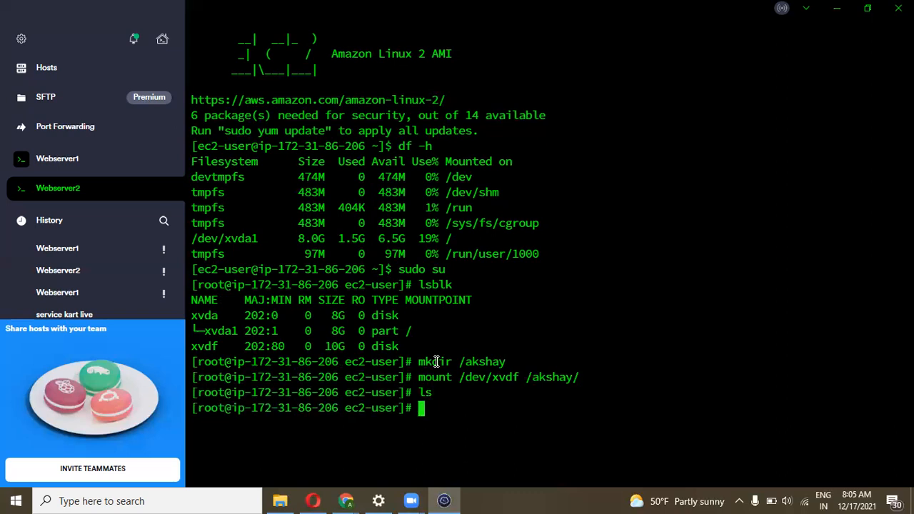
type("cd aks")
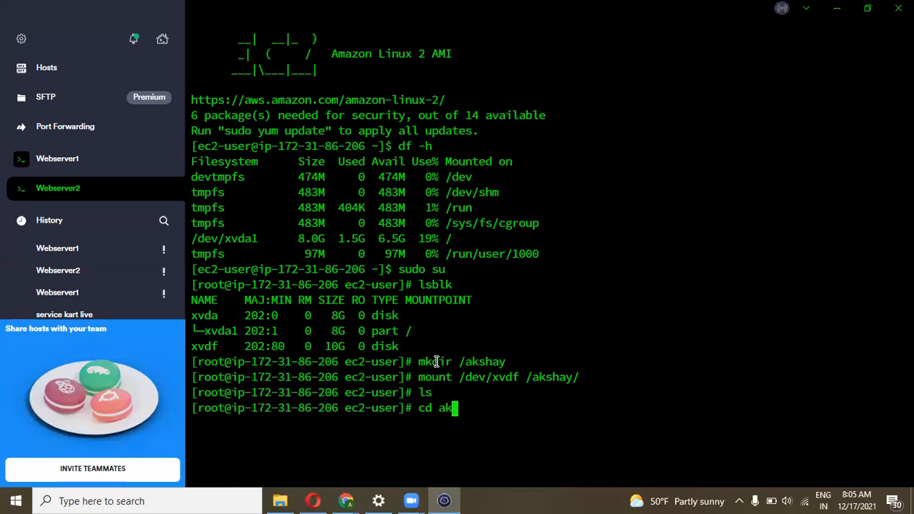
key("BackSpace")
key("BackSpace")
key("BackSpace")
type("/ak")
key("Tab")
key("BackSpace")
key("BackSpace")
key("BackSpace")
key("BackSpace")
key("BackSpace")
key("BackSpace")
key("BackSpace")
key("BackSpace")
key("BackSpace")
key("BackSpace")
key("BackSpace")
type("df -h")
key("Return")
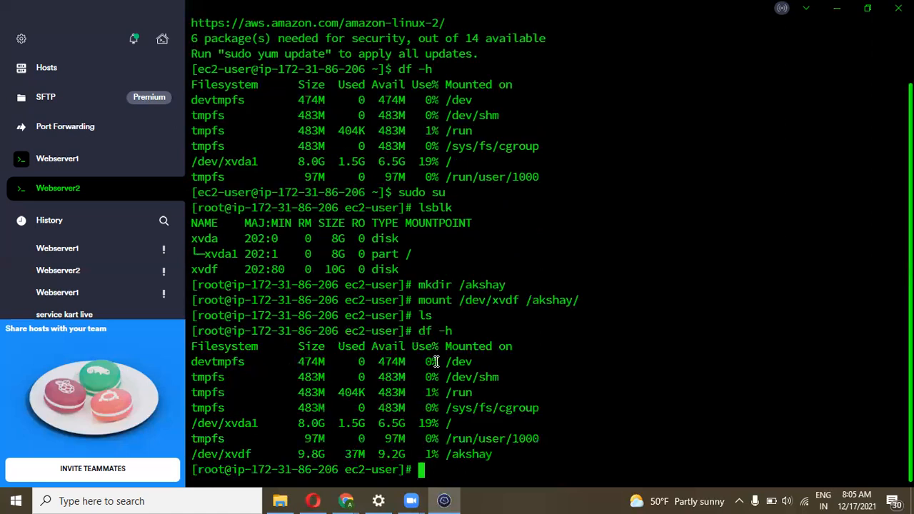
left_click_drag(412, 457, 263, 460)
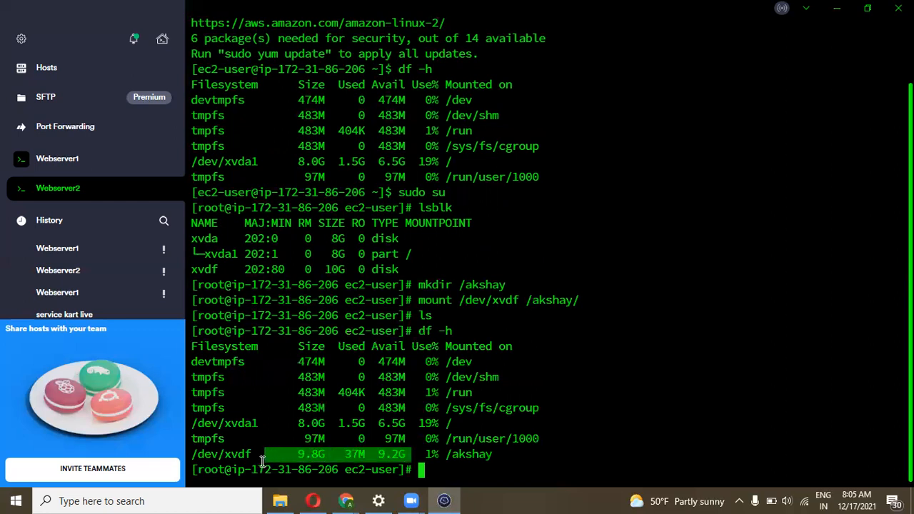
left_click(430, 472)
Enter /akshay and list its files: akshay, cloud, devops, hello, india, lost+found, test
type("cd /ak")
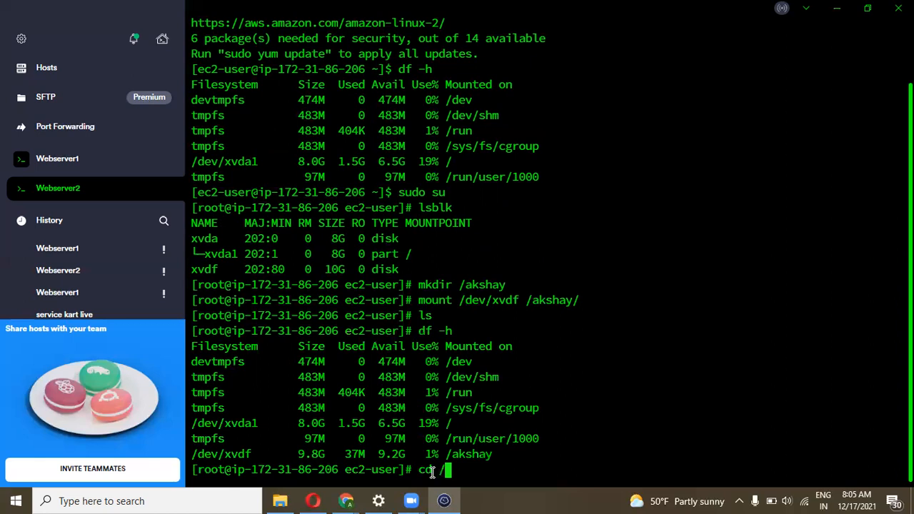
key("Tab")
key("Return")
type("ls")
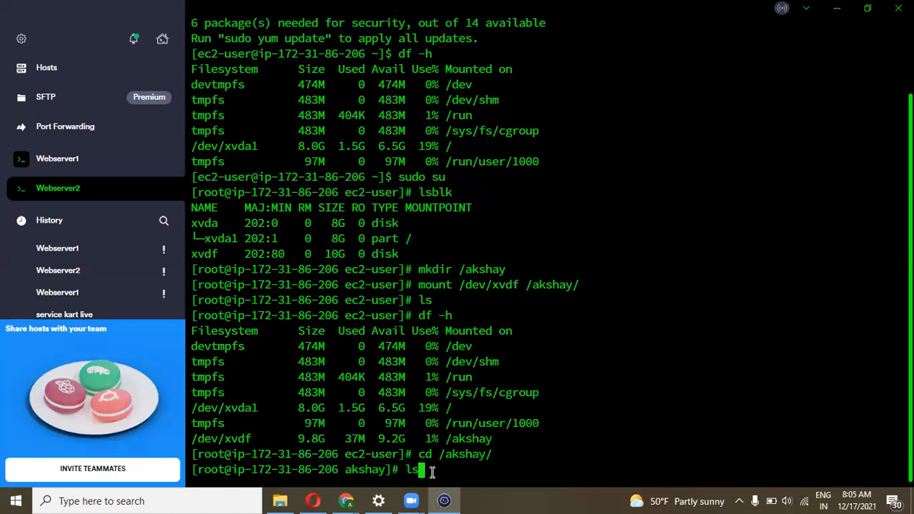
key("Return")
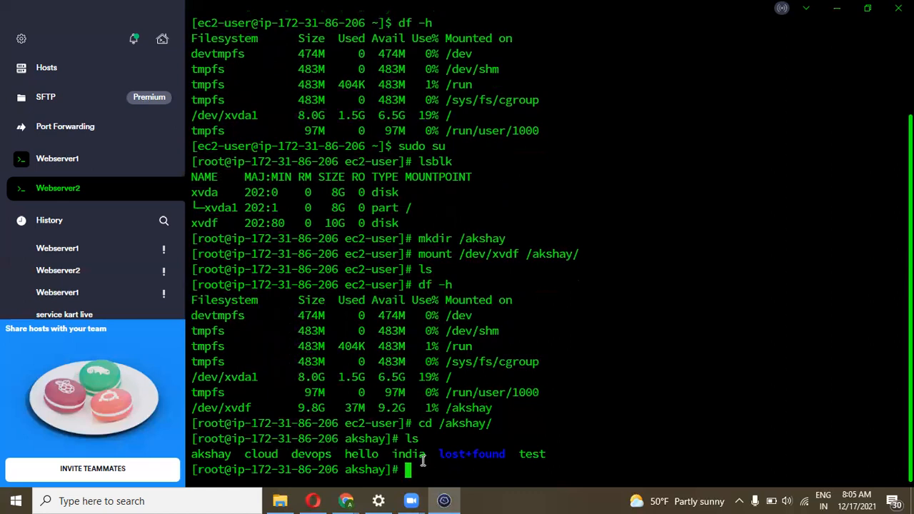
left_click_drag(426, 455, 209, 457)
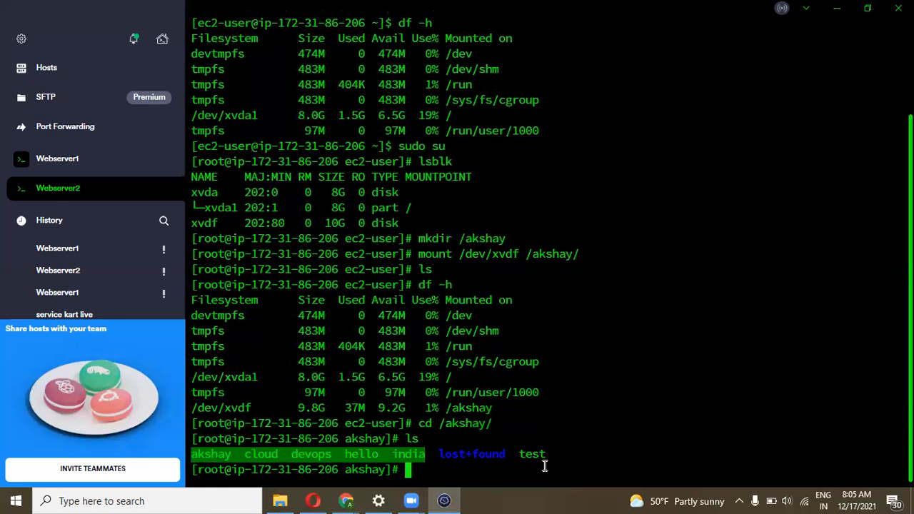
left_click_drag(550, 455, 193, 455)
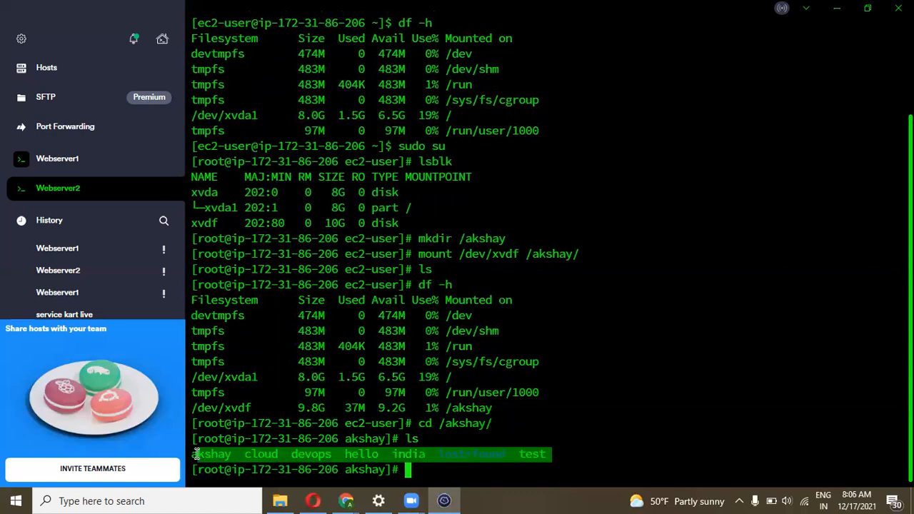
left_click(311, 438)
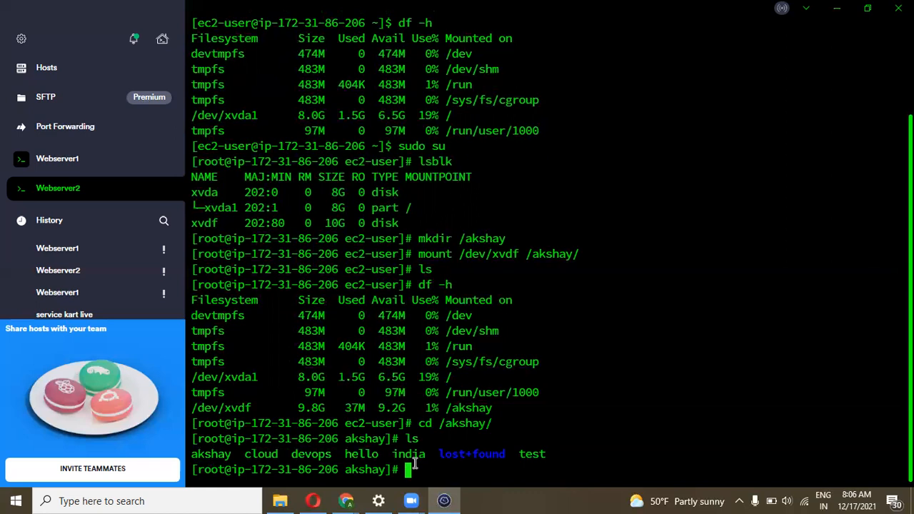
key("alt+Tab")
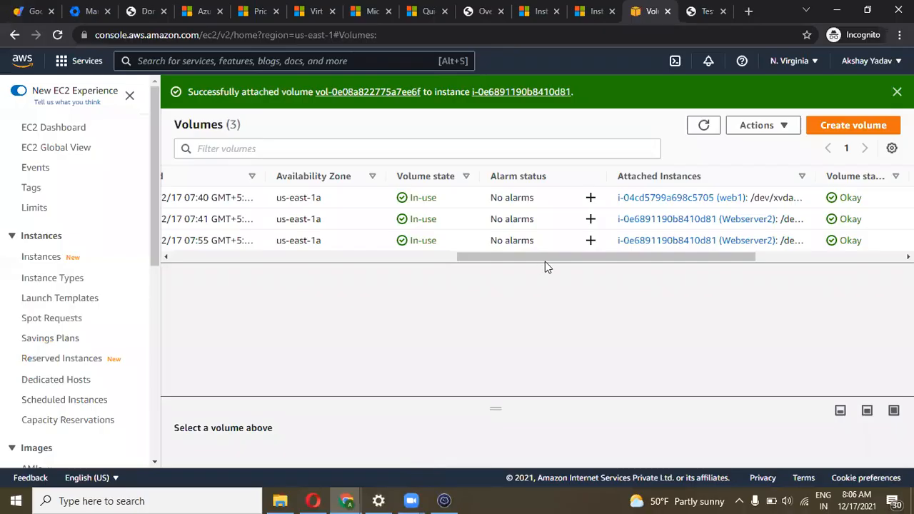
Select the external volume, currently 10 GiB, in the Volumes list
left_click_drag(461, 259, 246, 276)
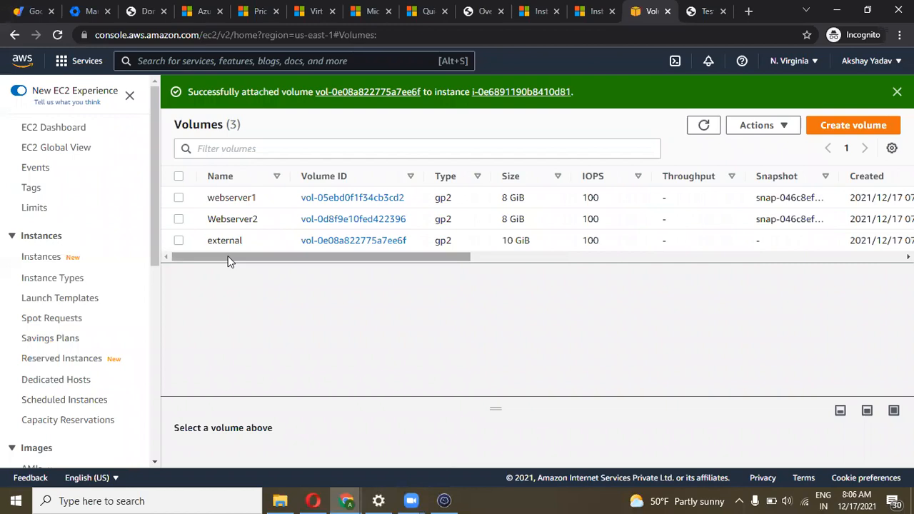
left_click_drag(228, 257, 205, 259)
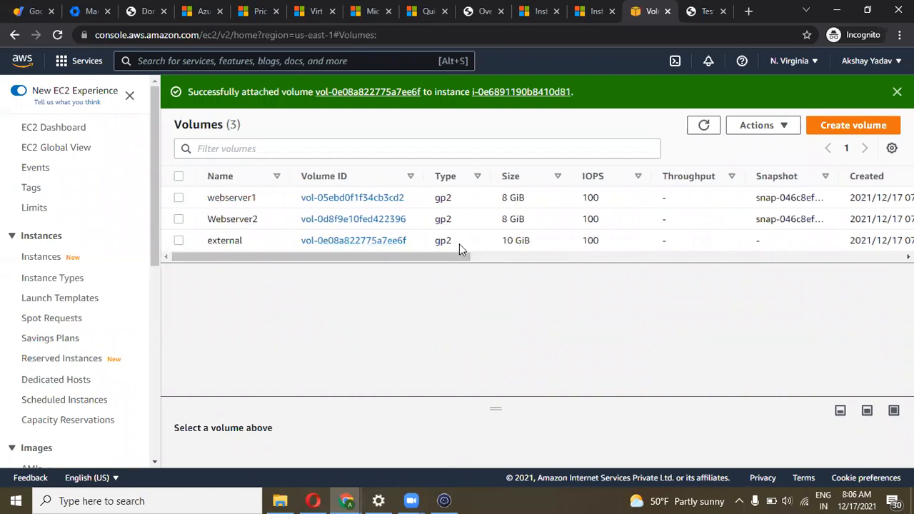
left_click_drag(509, 240, 531, 240)
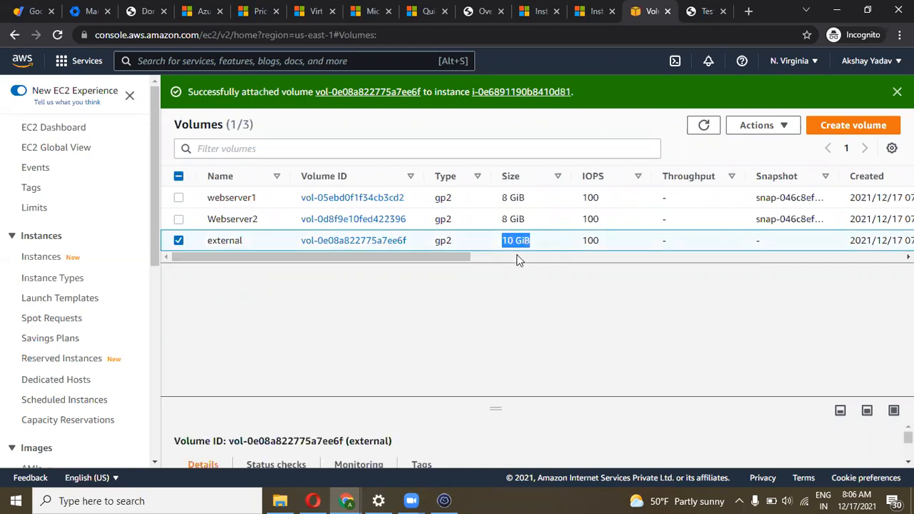
left_click(504, 275)
left_click_drag(452, 261, 433, 271)
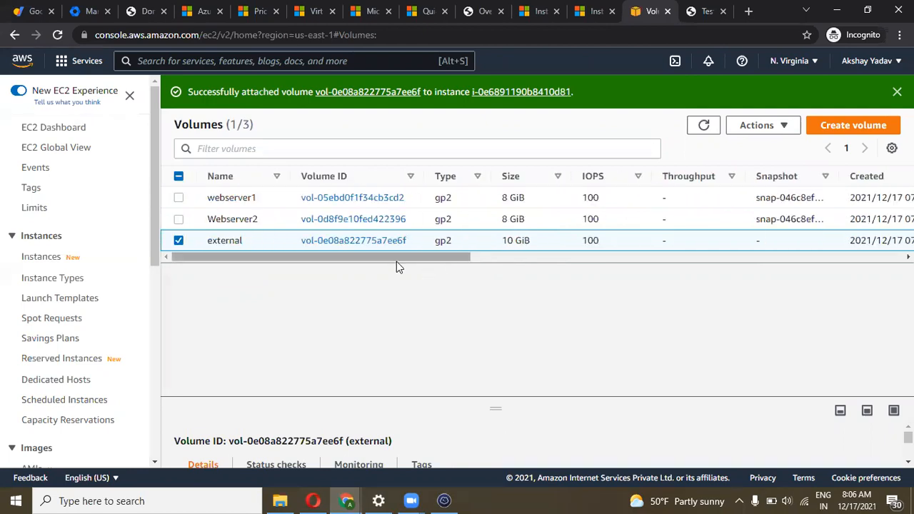
left_click_drag(361, 266, 296, 257)
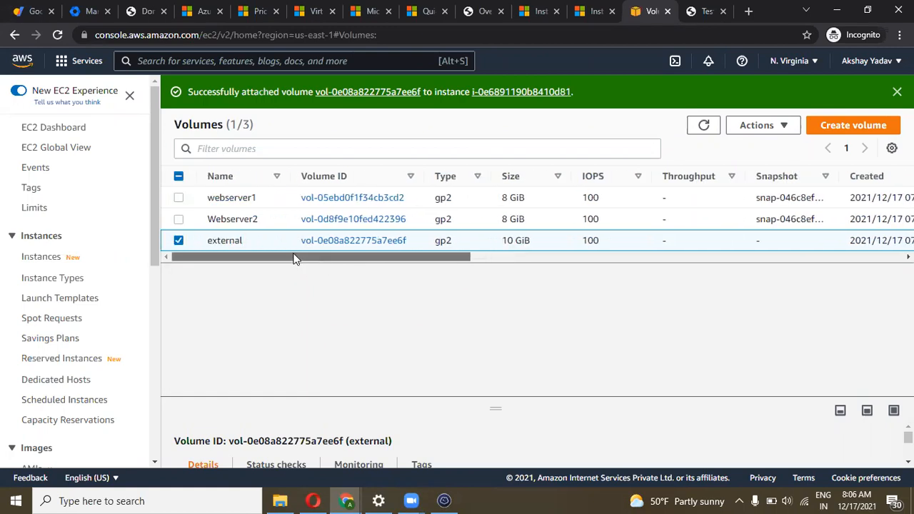
Change the external volume's size from 10 to 20 GiB via Modify volume and submit
left_click(778, 126)
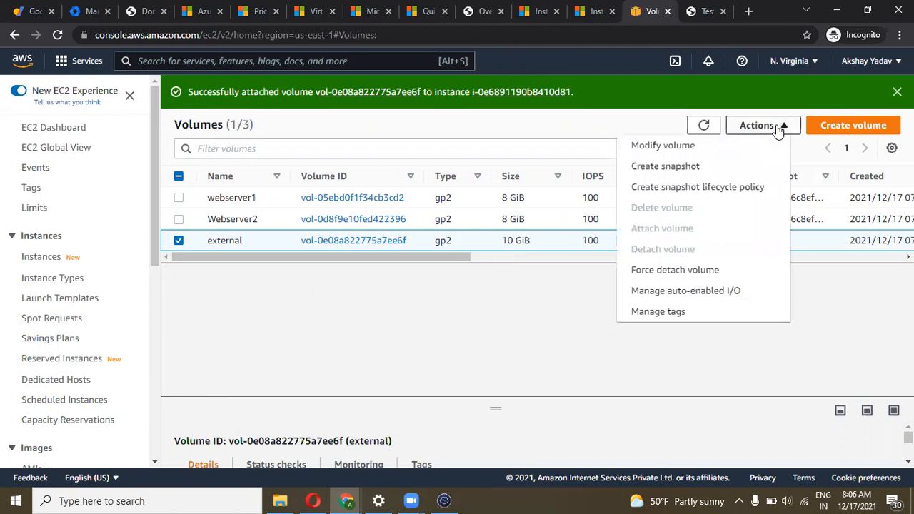
left_click(669, 150)
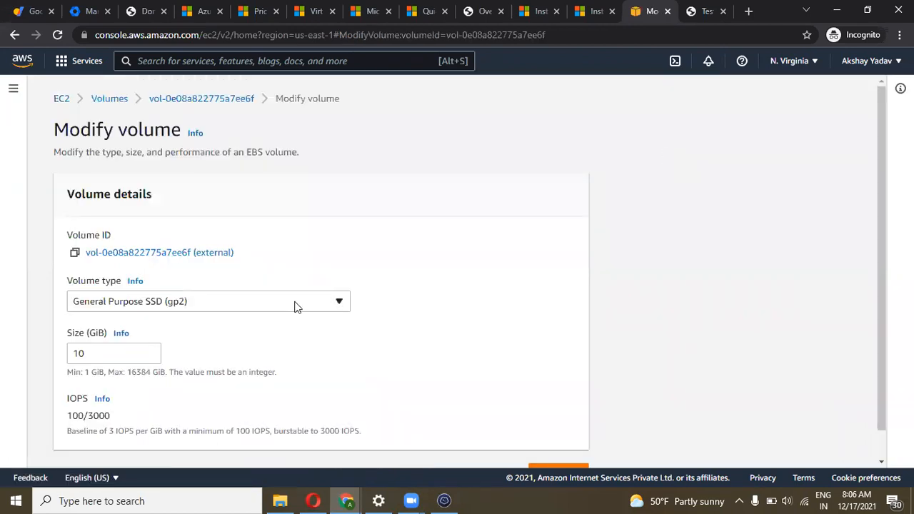
scroll(296, 305, "down", 1)
left_click(120, 322)
key("BackSpace")
type("5")
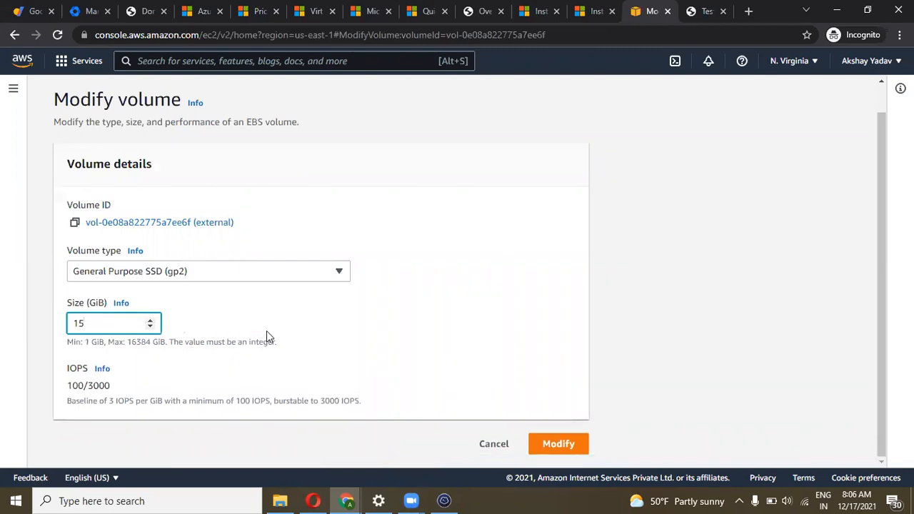
key("BackSpace")
key("BackSpace")
type("20")
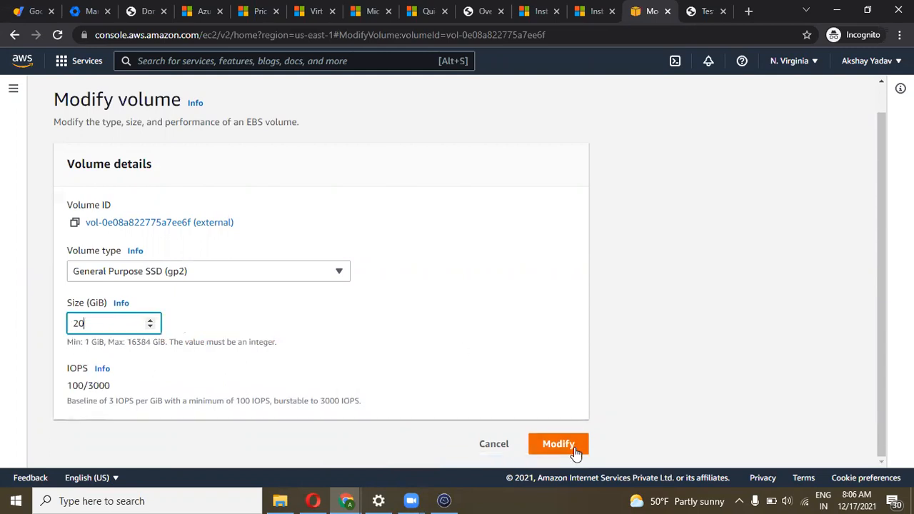
left_click(575, 450)
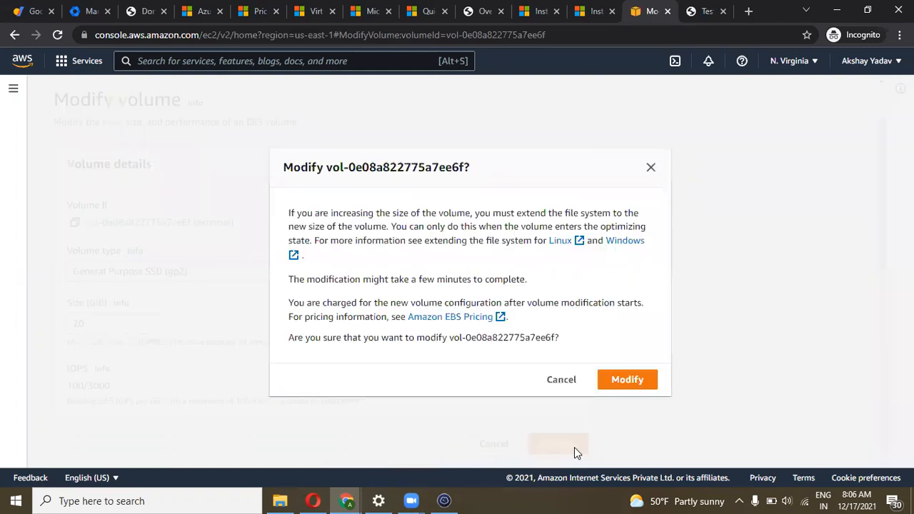
Confirm the modification and refresh until the external volume shows 20 GiB, optimizing
left_click(627, 385)
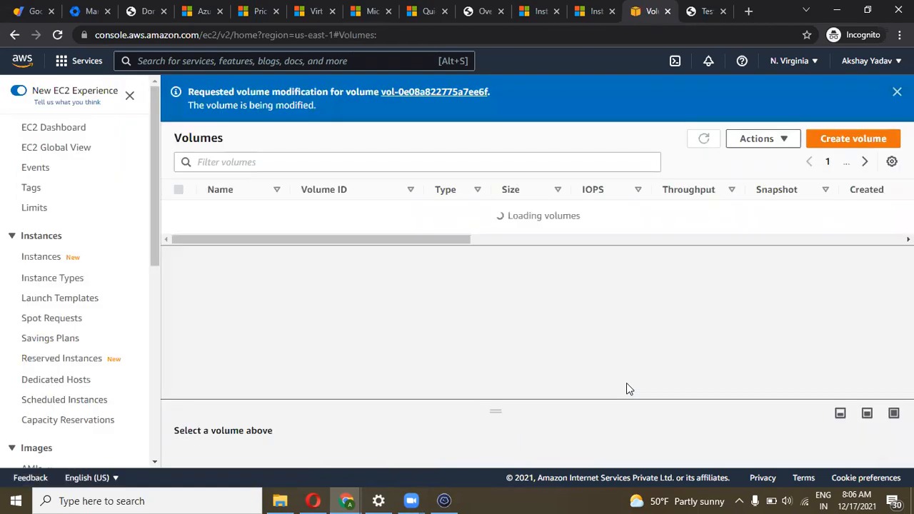
left_click_drag(341, 270, 310, 263)
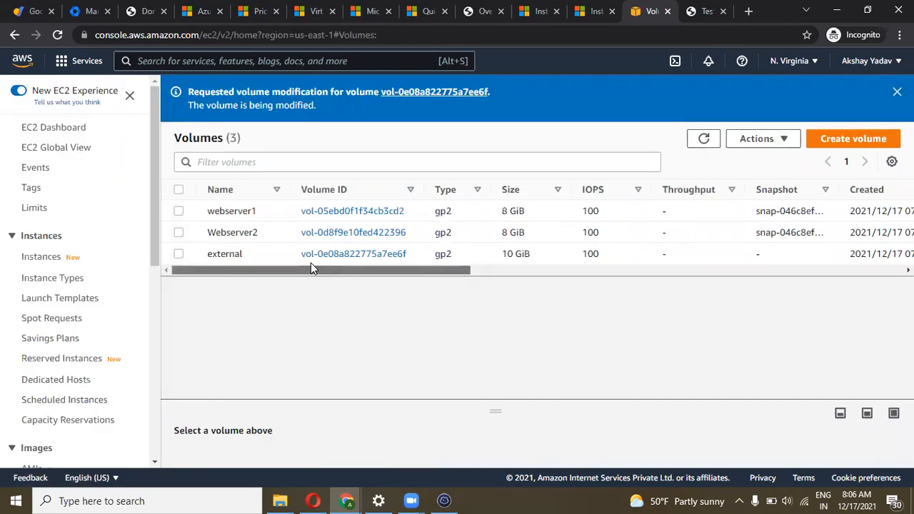
left_click(701, 140)
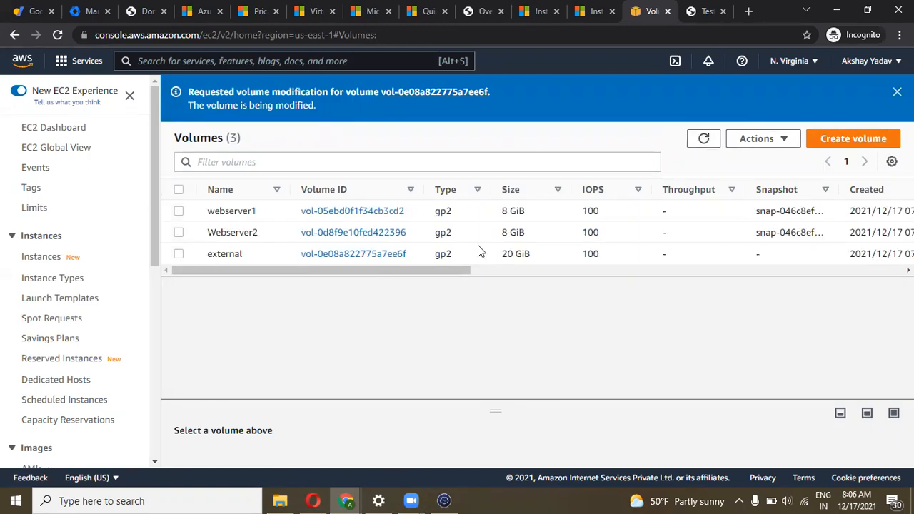
left_click_drag(453, 271, 679, 274)
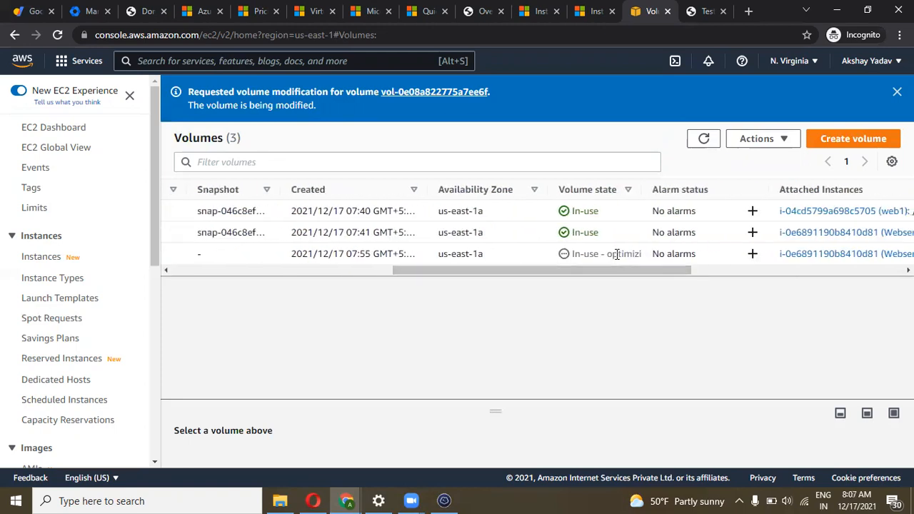
left_click(703, 142)
left_click(703, 147)
left_click(58, 35)
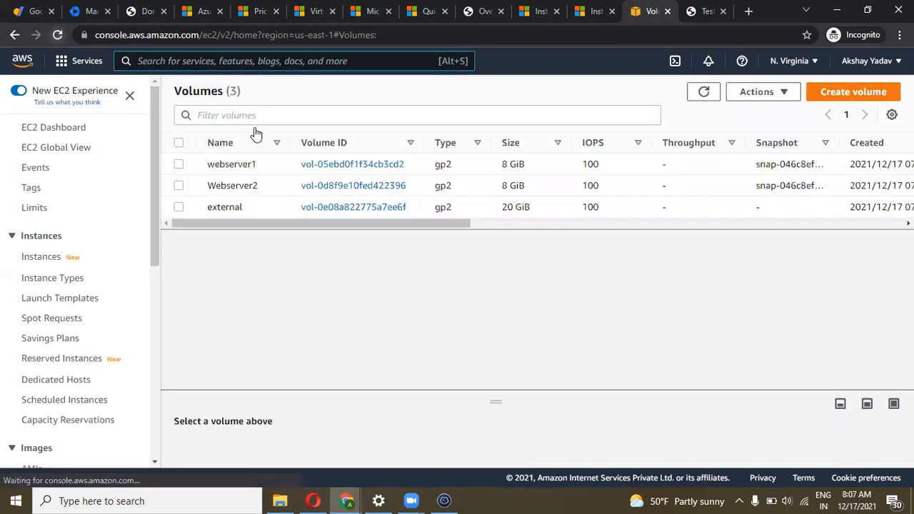
left_click_drag(370, 223, 599, 212)
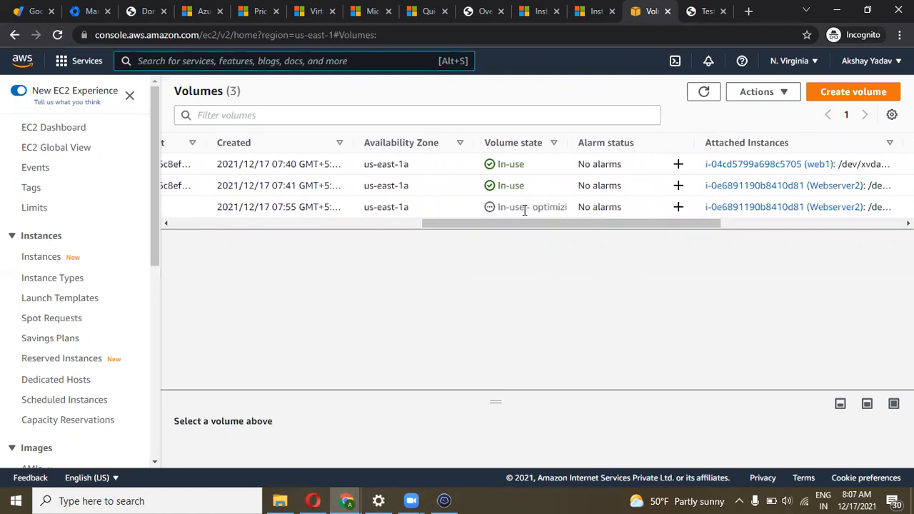
left_click_drag(525, 224, 208, 243)
Return to the Volumes page and inspect the external volume's new 20 GiB size
left_click(442, 499)
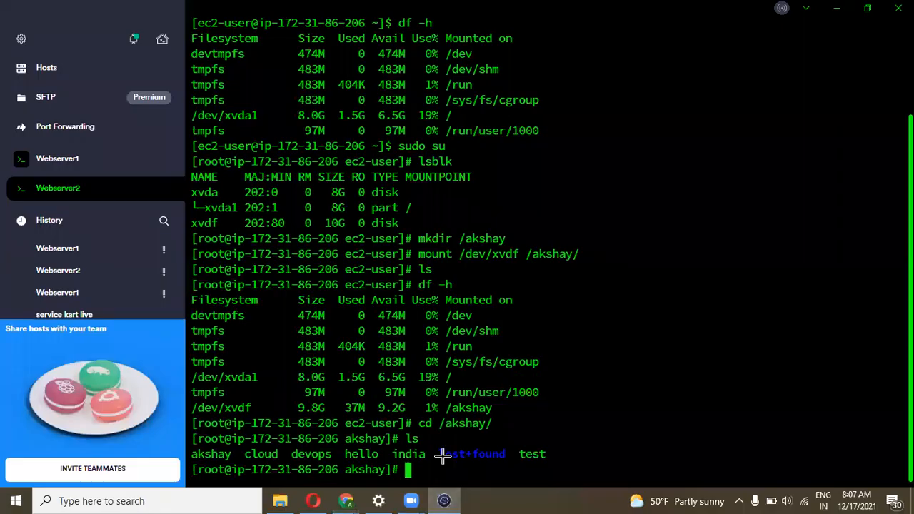
mouse_move(346, 500)
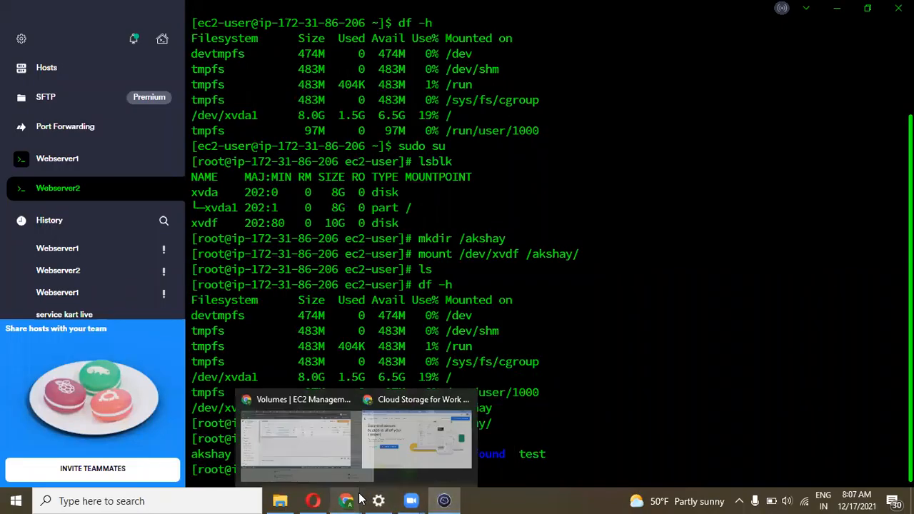
left_click(316, 462)
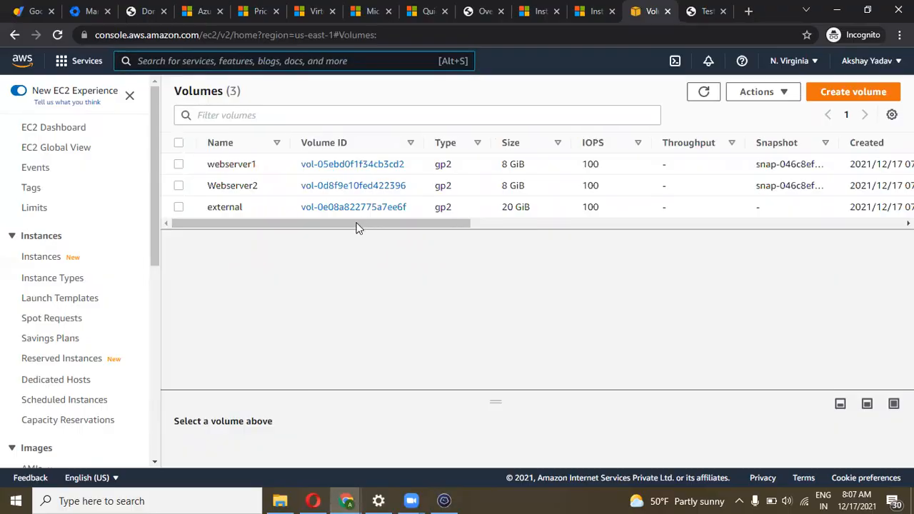
left_click_drag(372, 225, 382, 225)
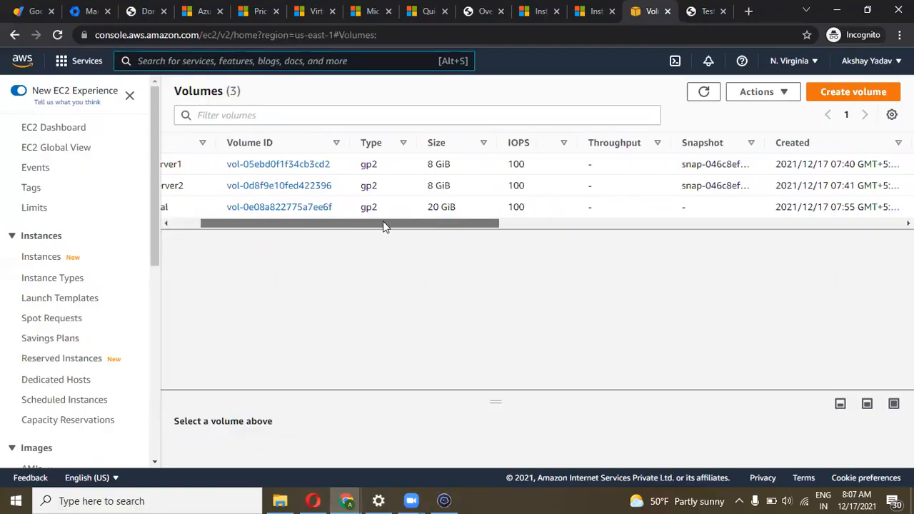
triple_click(436, 207)
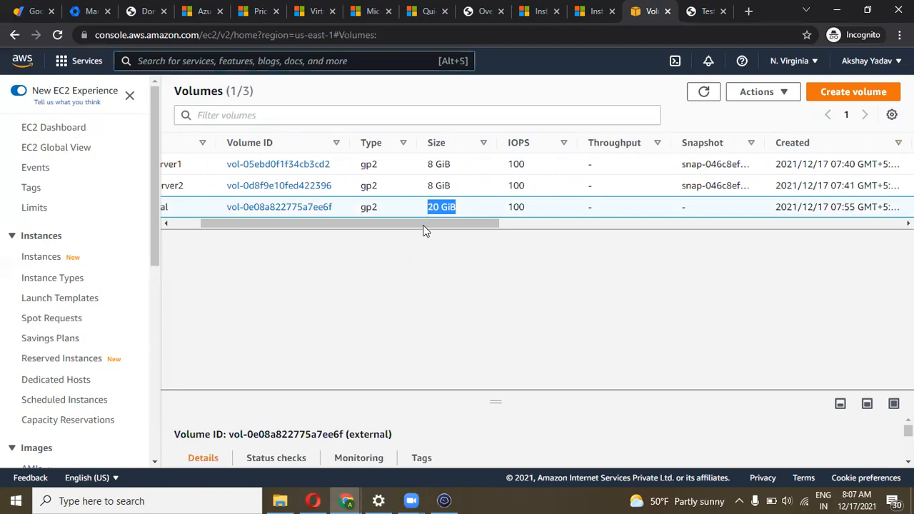
left_click_drag(423, 226, 373, 218)
left_click(361, 206)
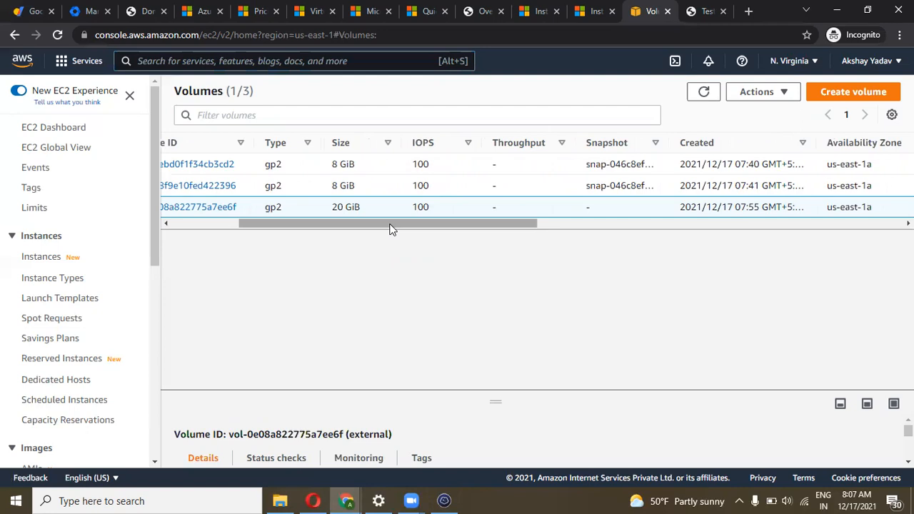
left_click_drag(391, 229, 255, 233)
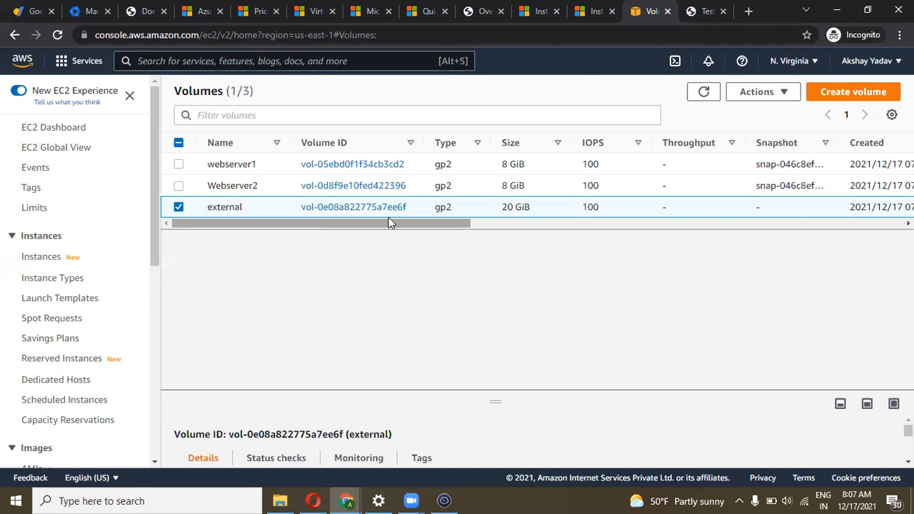
scroll(357, 217, "right", 5)
scroll(307, 209, "left", 5)
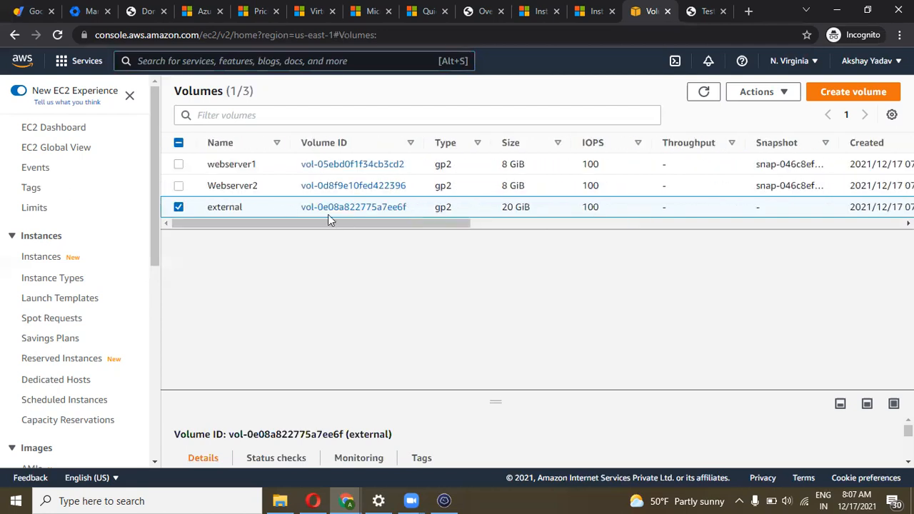
left_click_drag(307, 222, 305, 177)
left_click_drag(307, 222, 240, 237)
left_click_drag(308, 224, 269, 239)
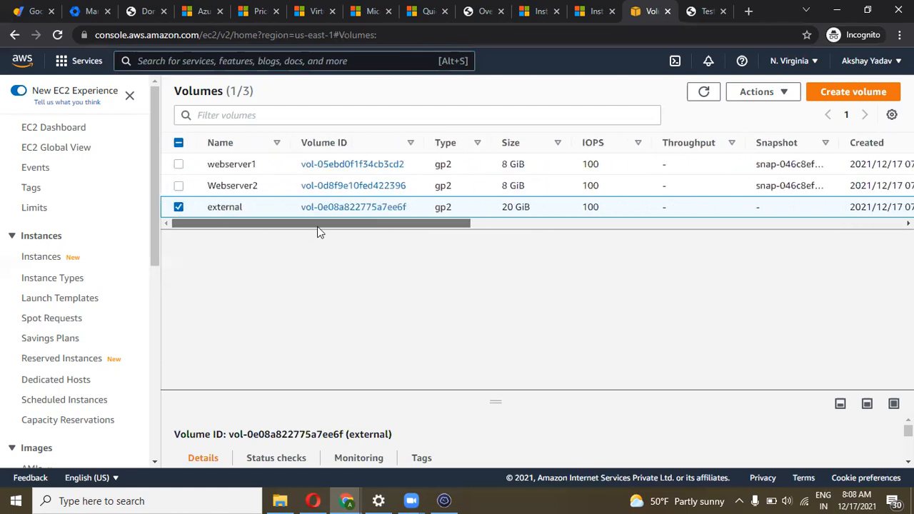
Reload the volume list, select the external volume, then go back to the Webserver2 terminal
left_click(705, 97)
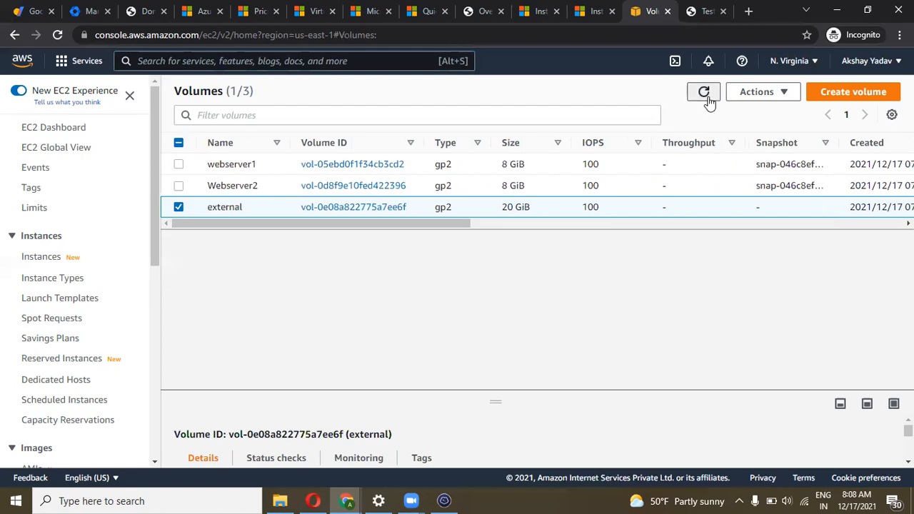
left_click_drag(340, 223, 312, 238)
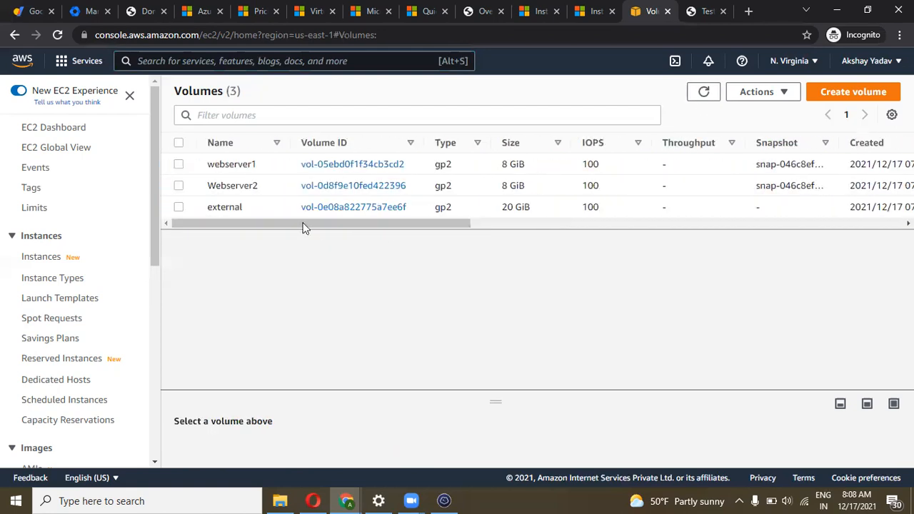
left_click(179, 208)
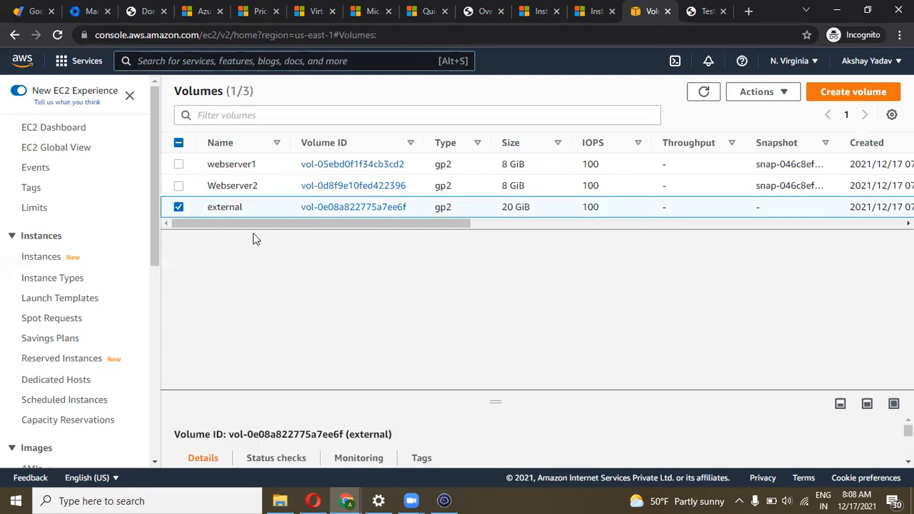
left_click(438, 498)
left_click(440, 499)
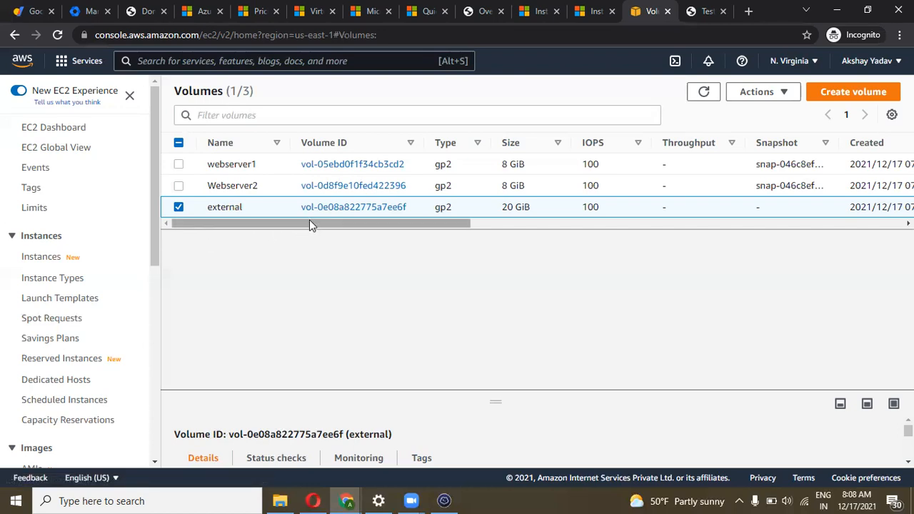
left_click_drag(381, 224, 466, 225)
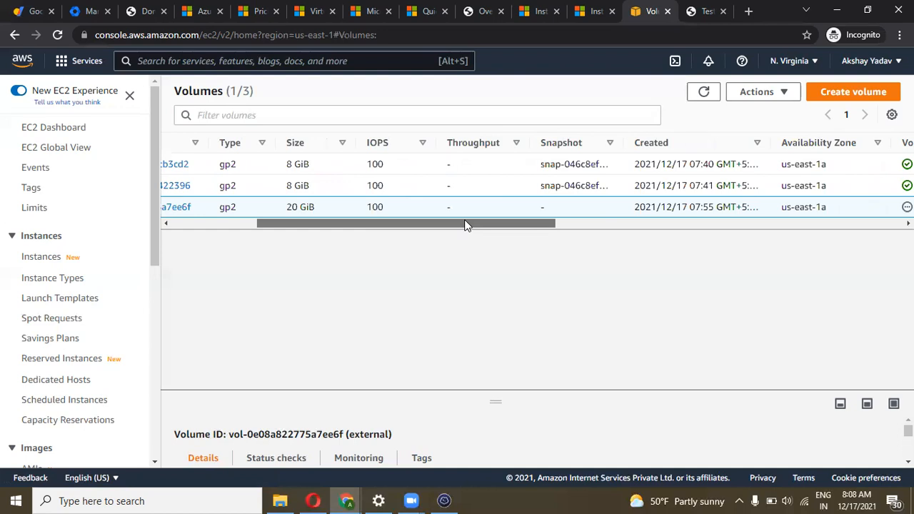
left_click_drag(468, 226, 474, 225)
left_click_drag(403, 231, 461, 235)
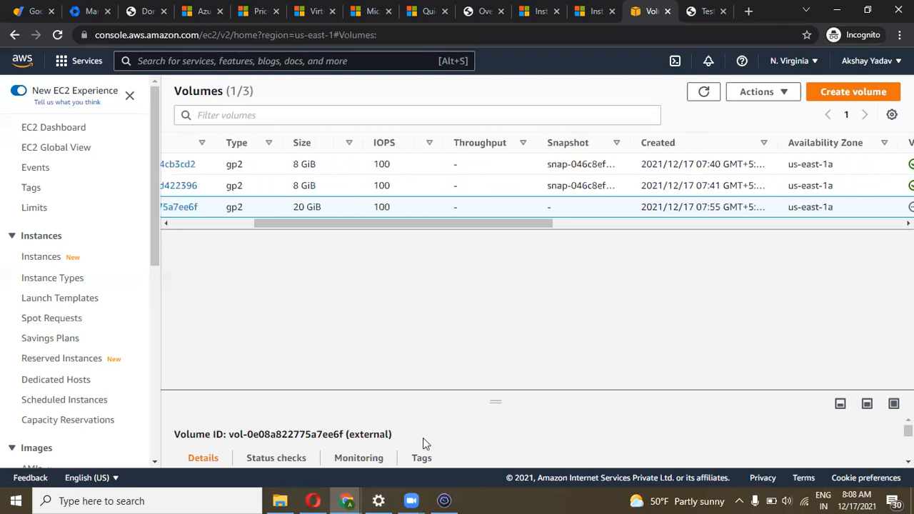
left_click(443, 501)
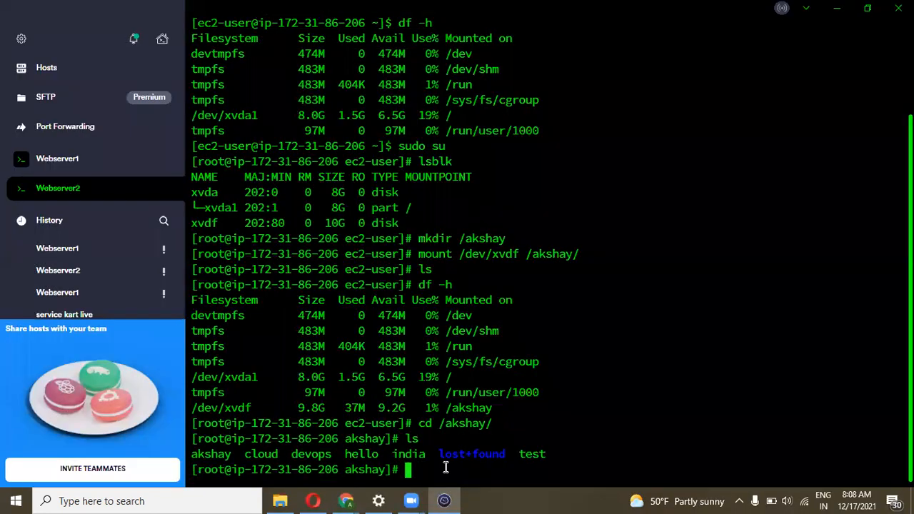
Run df -h and compare /dev/xvdf's 9.8G size against the 20 GiB volume in the console
type("df -h")
key("Return")
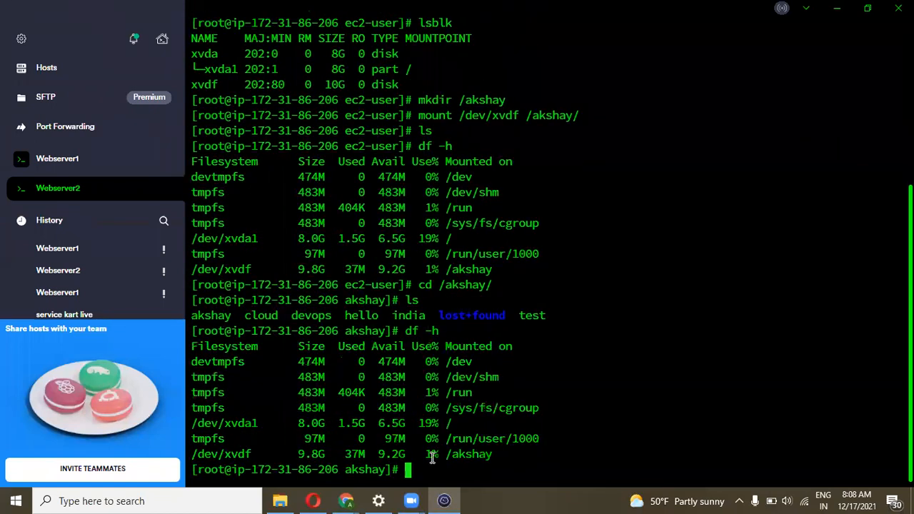
left_click_drag(370, 454, 286, 452)
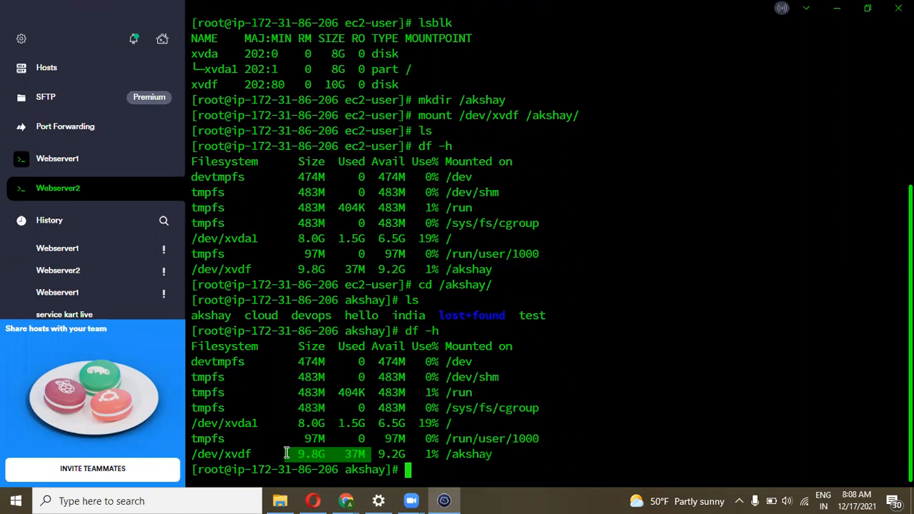
key("alt+Tab")
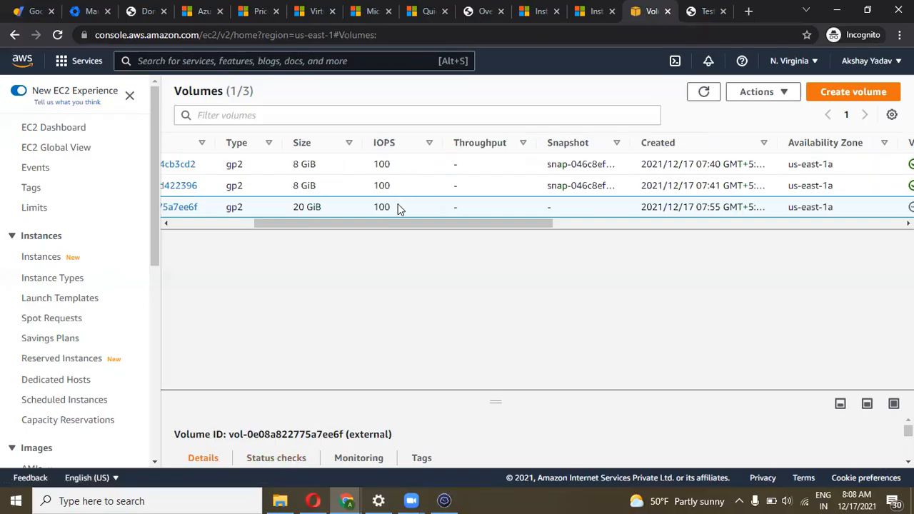
left_click_drag(392, 226, 292, 228)
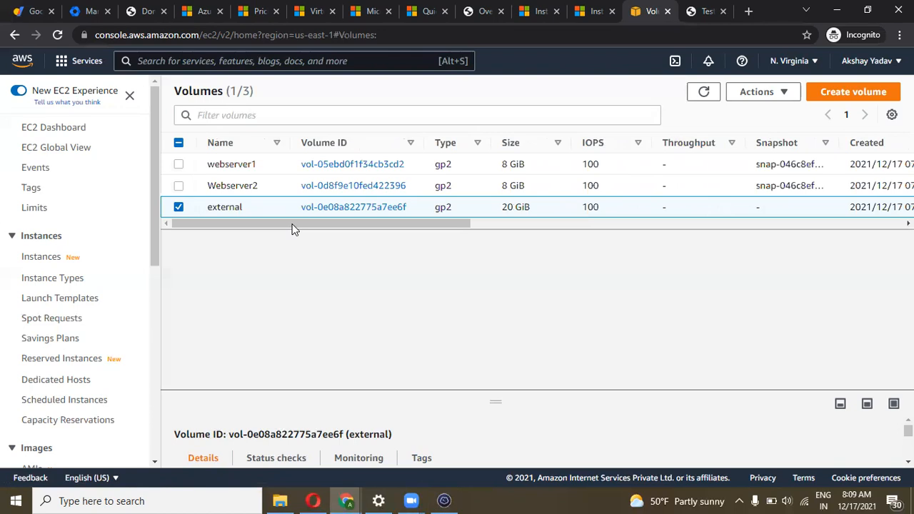
key("alt+Tab")
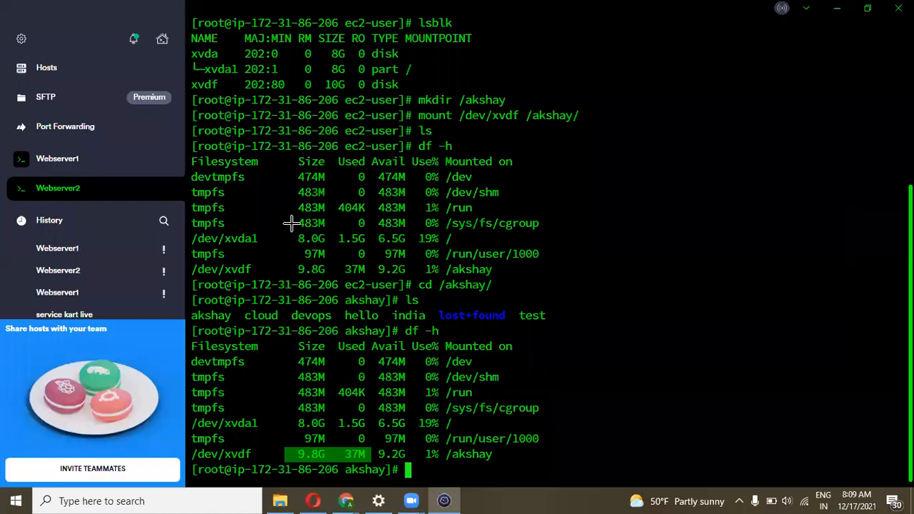
Compare lsblk's 20G xvdf disk with df -h's still-9.8G /dev/xvdf filesystem
left_click(430, 474)
type("resize")
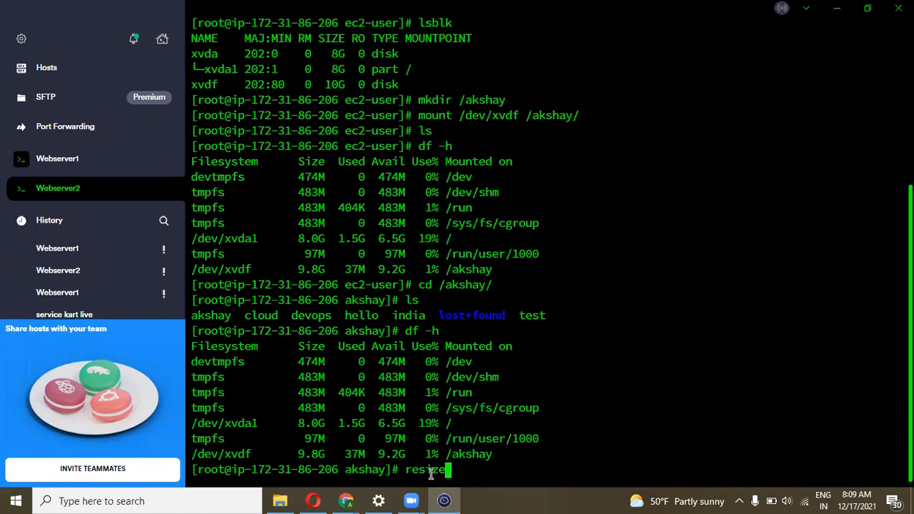
type("2fs /de")
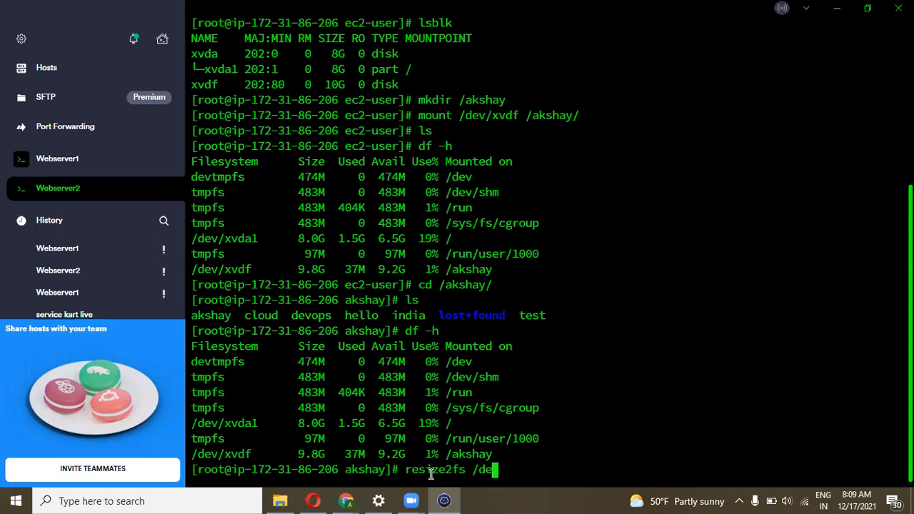
key("BackSpace")
key("BackSpace")
key("BackSpace")
key("BackSpace")
key("BackSpace")
key("BackSpace")
key("BackSpace")
key("BackSpace")
key("BackSpace")
key("BackSpace")
key("BackSpace")
key("BackSpace")
key("BackSpace")
type("lsblk")
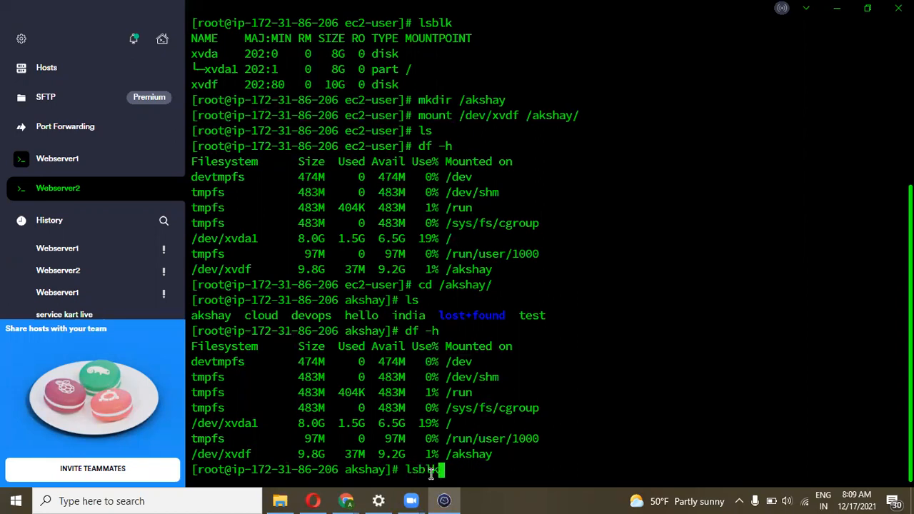
key("Return")
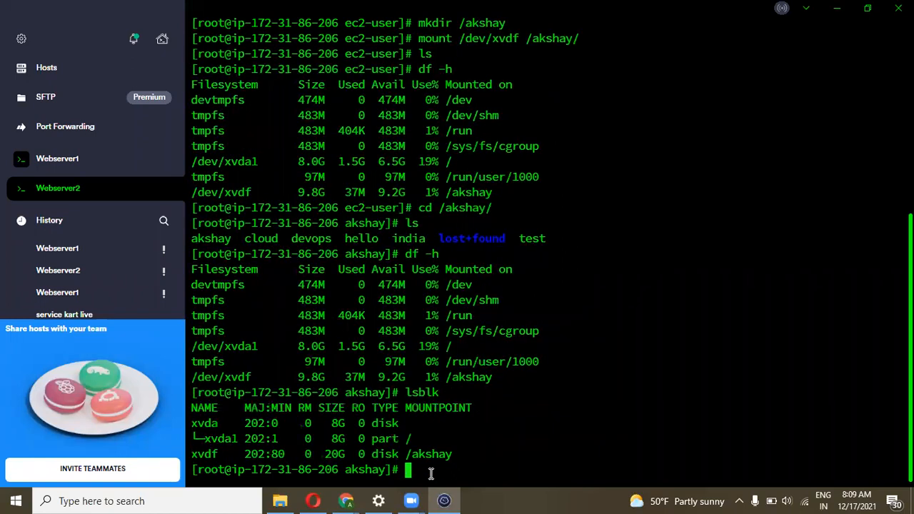
left_click_drag(324, 454, 350, 456)
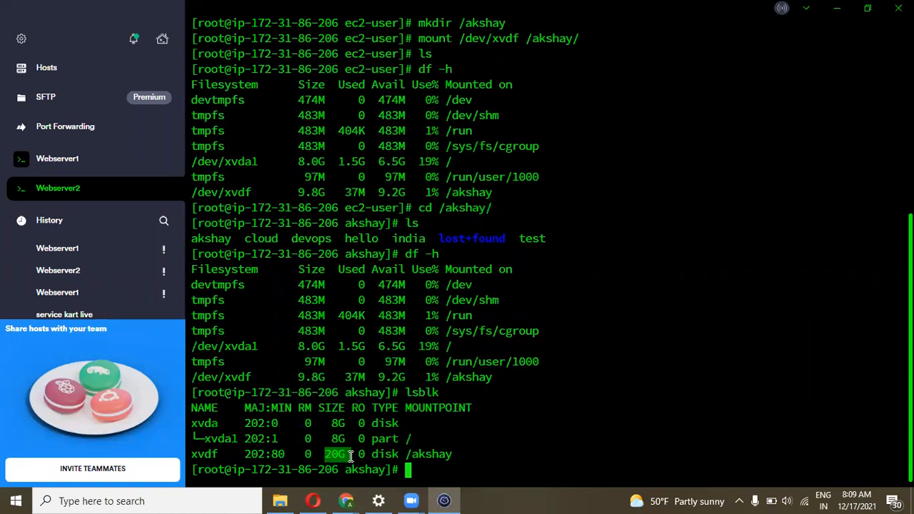
left_click(352, 457)
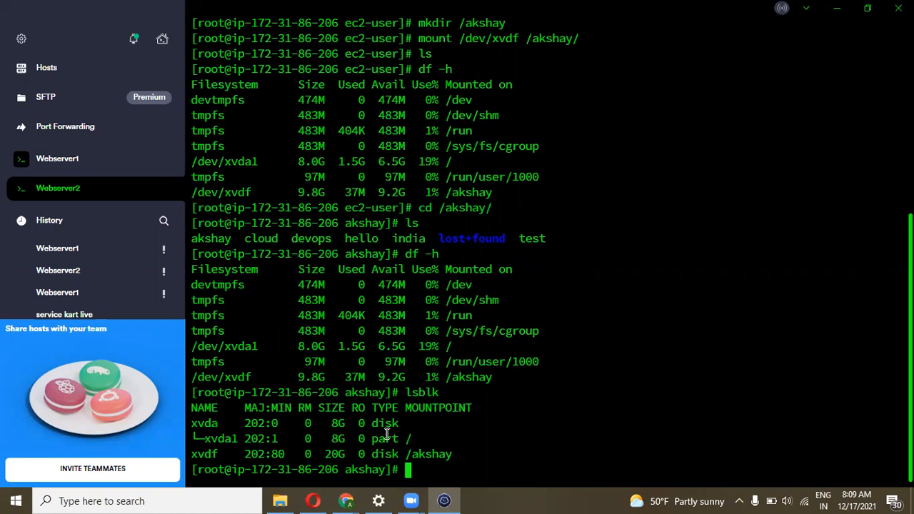
type("df -h")
key("Return")
left_click_drag(298, 456, 360, 457)
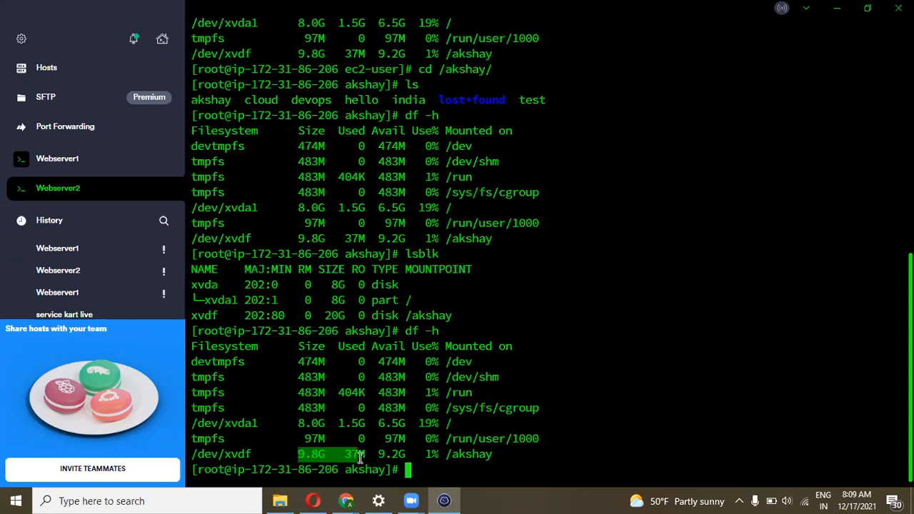
Run resize2fs /dev/xvdf to grow the filesystem to 5242880 blocks
type("resize")
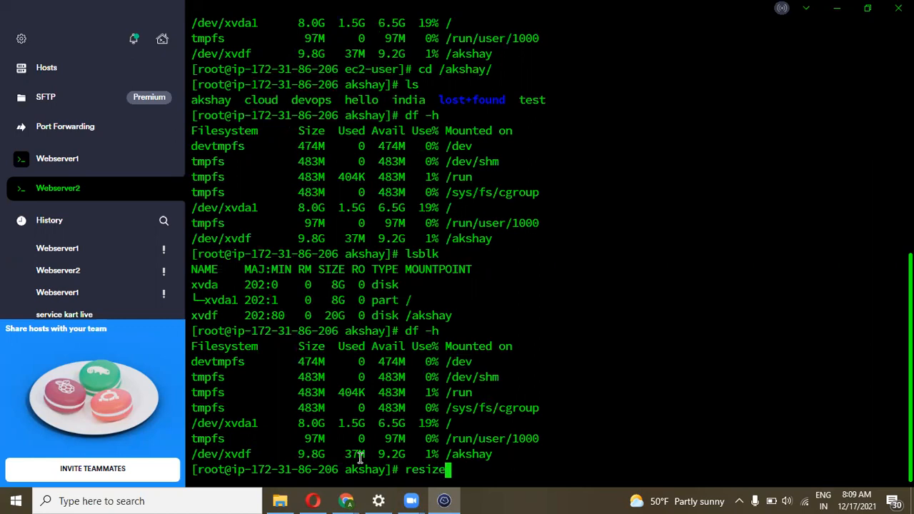
type("2fs /dev")
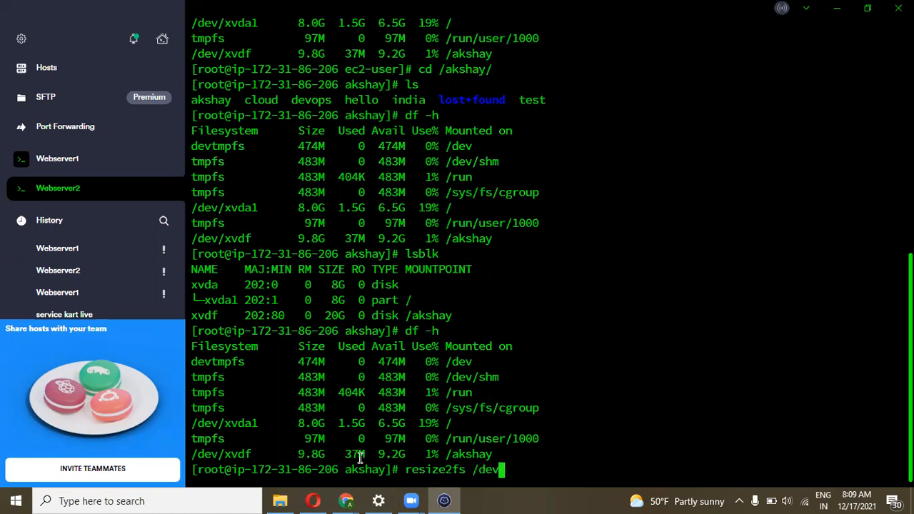
type("/xvdf")
key("Return")
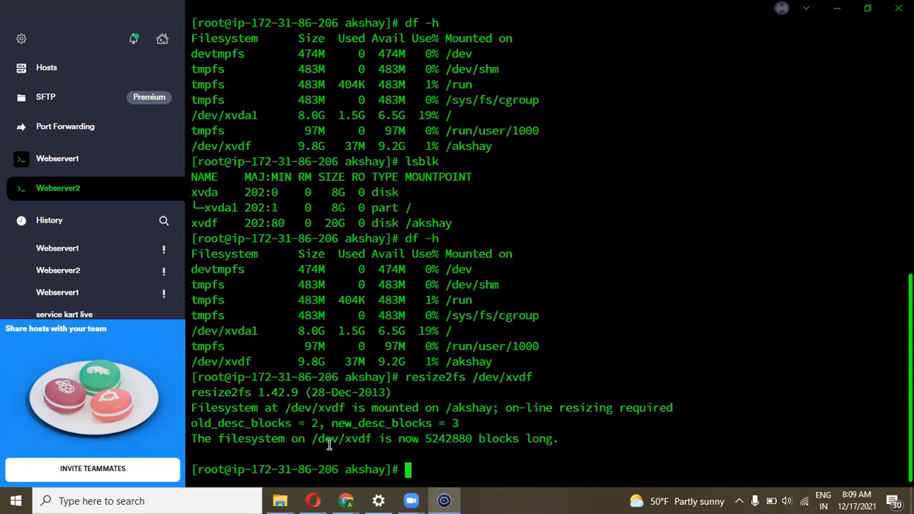
left_click_drag(425, 443, 475, 447)
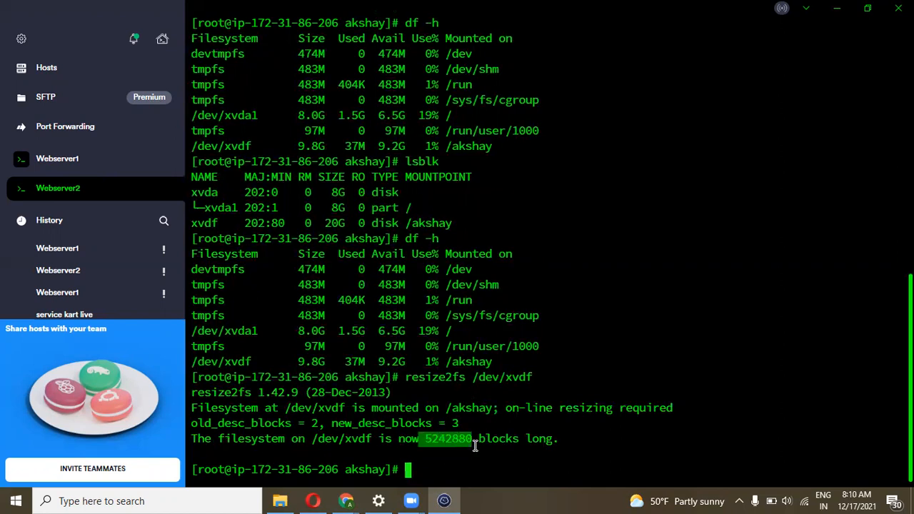
left_click(474, 446)
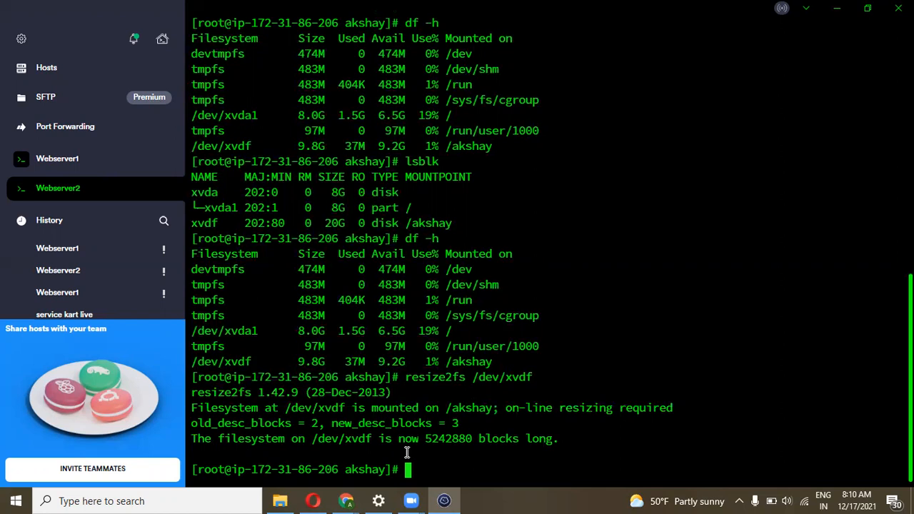
Run df -h to confirm /dev/xvdf on /akshay is now 20G with 19G available
type("df -h")
key("Return")
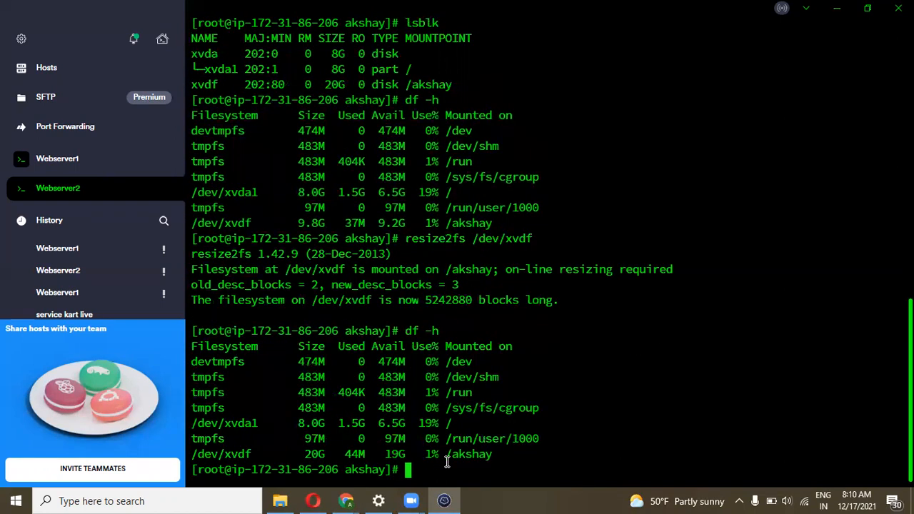
left_click_drag(480, 457, 266, 457)
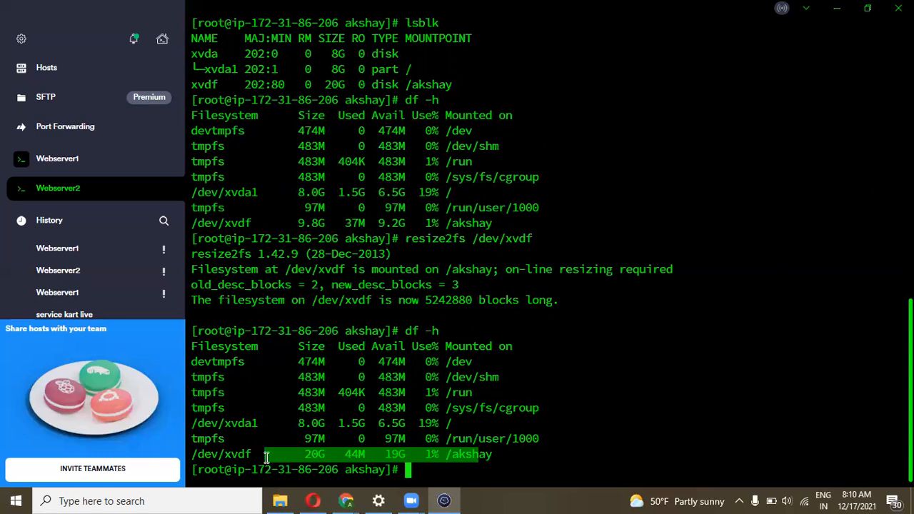
left_click(361, 458)
left_click_drag(501, 454, 289, 453)
left_click(340, 448)
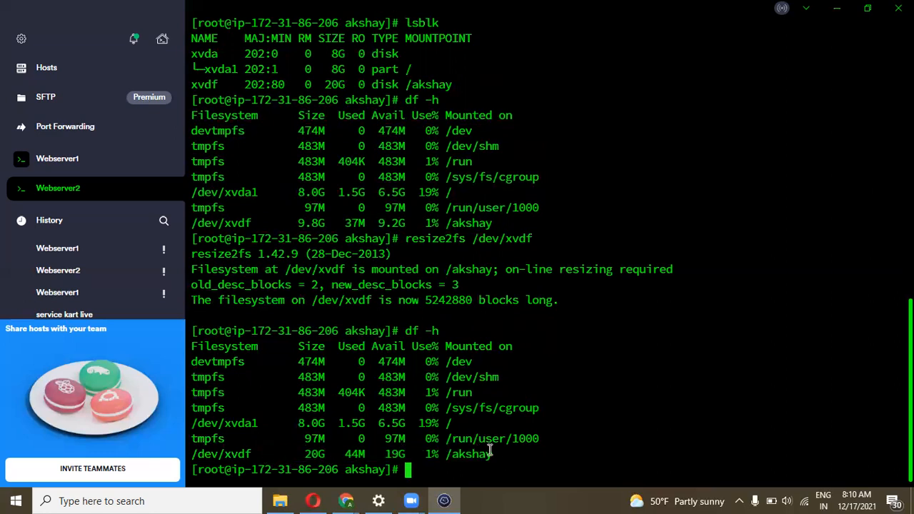
left_click_drag(490, 451, 271, 437)
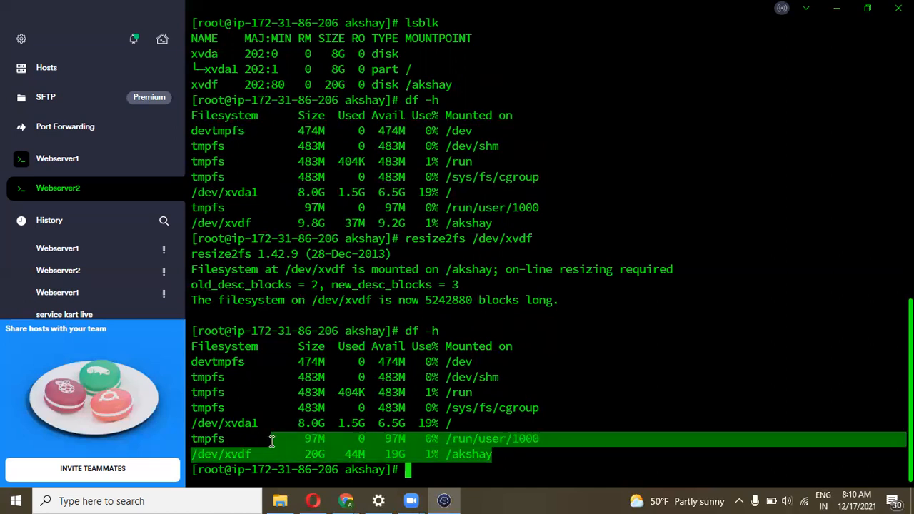
Bring the EC2 Volumes page forward to compare with the 20 GiB external volume
left_click(328, 453)
mouse_move(346, 500)
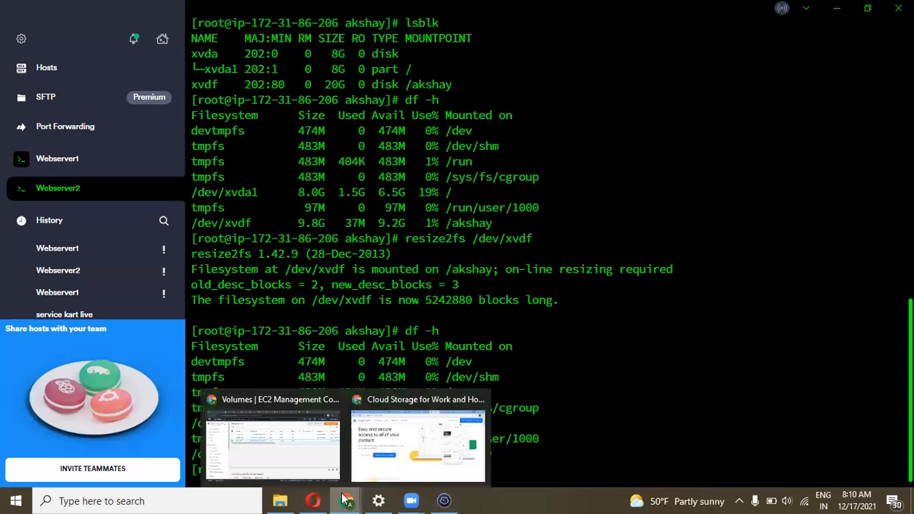
left_click(314, 460)
left_click_drag(412, 224, 324, 230)
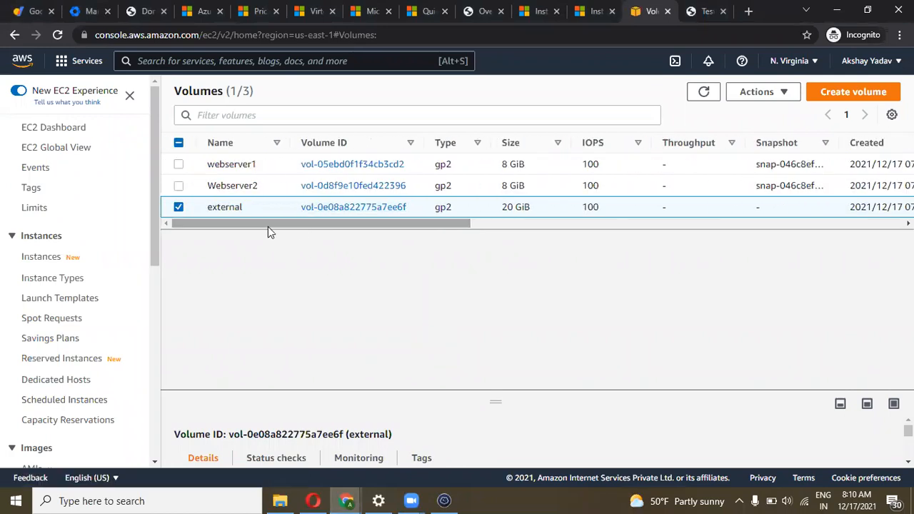
left_click_drag(355, 216, 265, 221)
Move up to the root directory and unmount /akshay with umount /akshay/
left_click(444, 500)
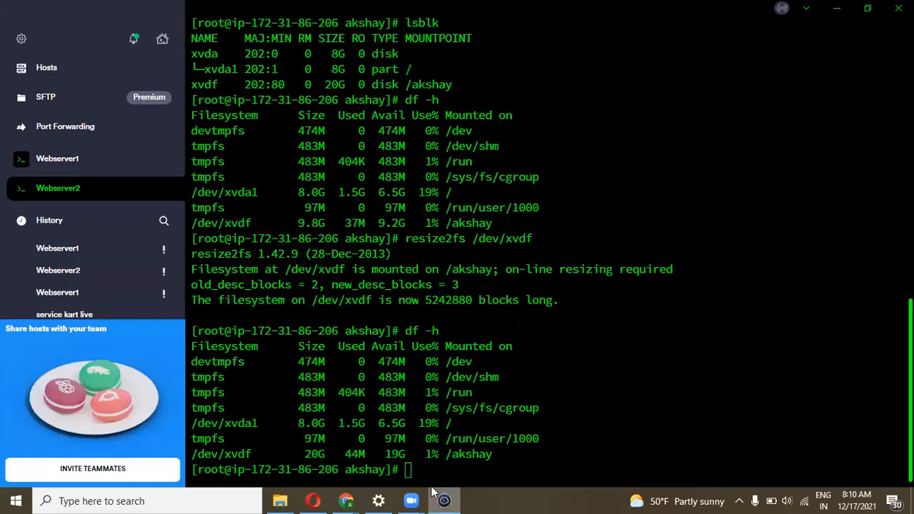
type("u")
key("BackSpace")
type("cd ..")
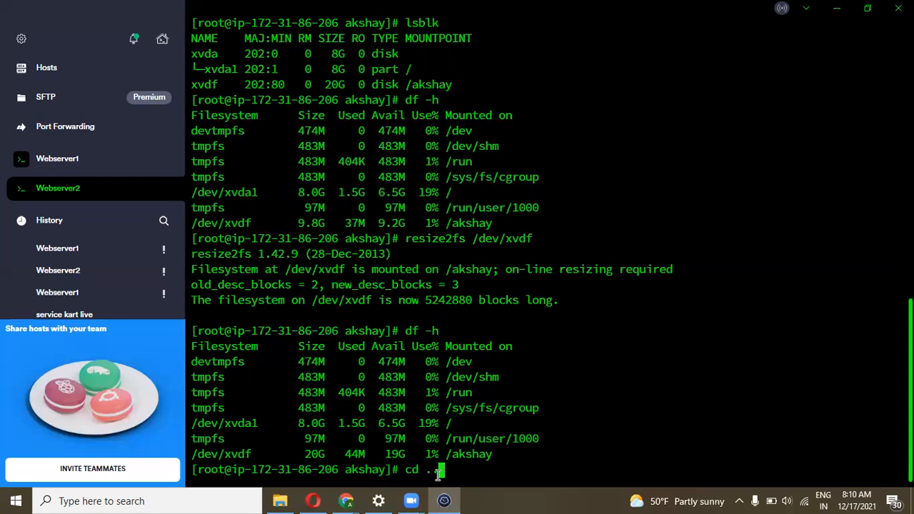
key("Return")
type("umo")
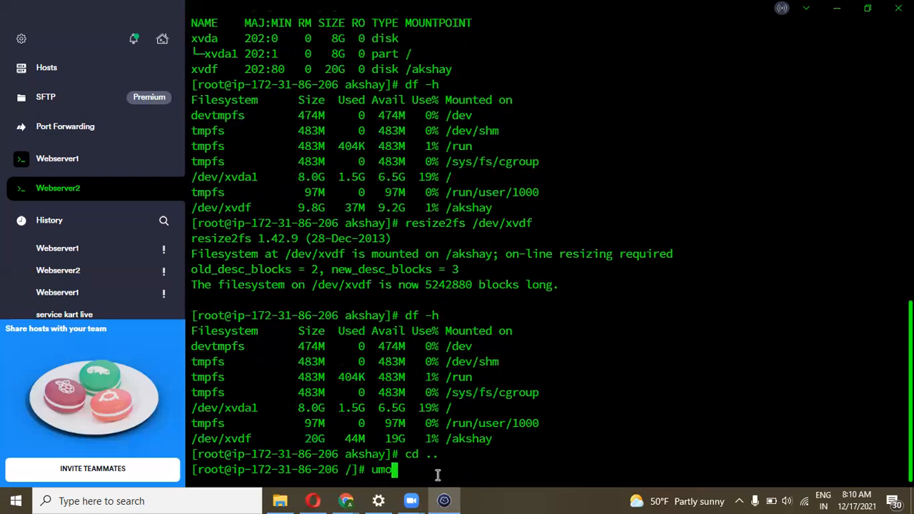
type("unt /akshay/")
key("Return")
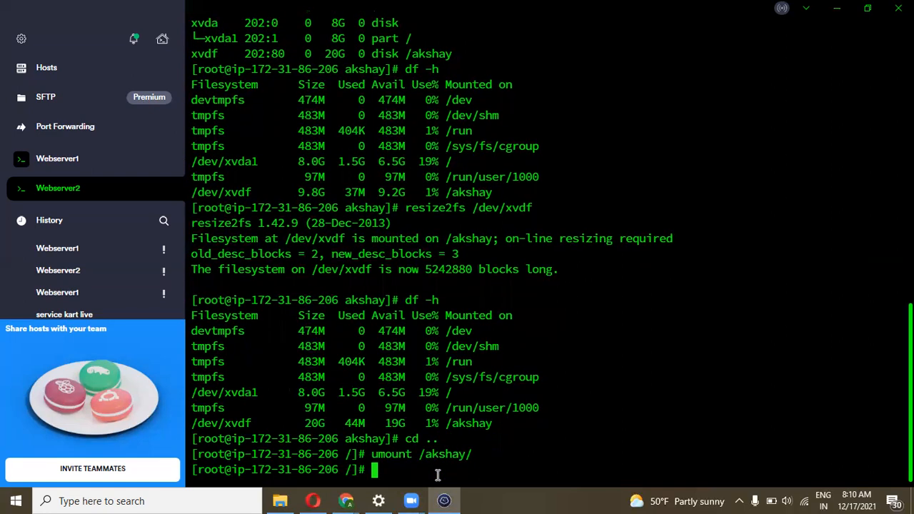
Verify with ls and df -h that /dev/xvdf is no longer mounted
type("ls")
key("Return")
type("df -h")
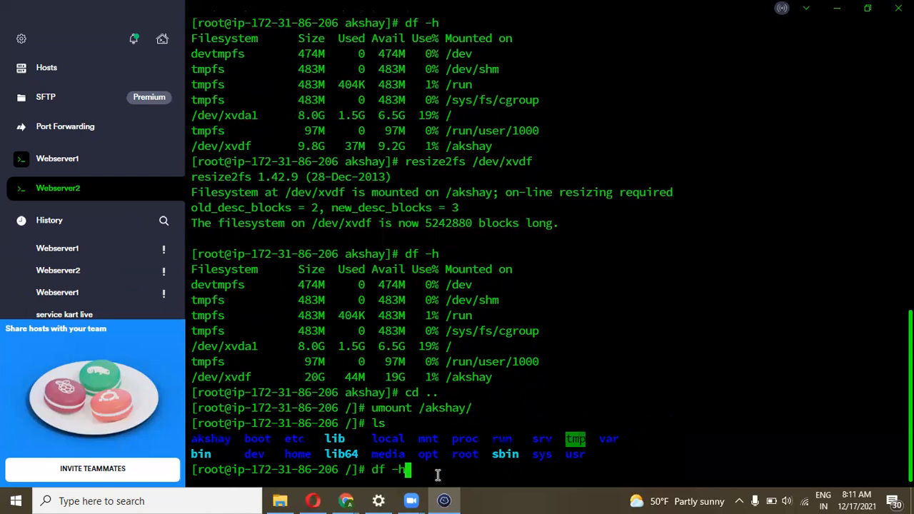
key("Return")
left_click_drag(452, 457, 279, 374)
key("alt+Tab")
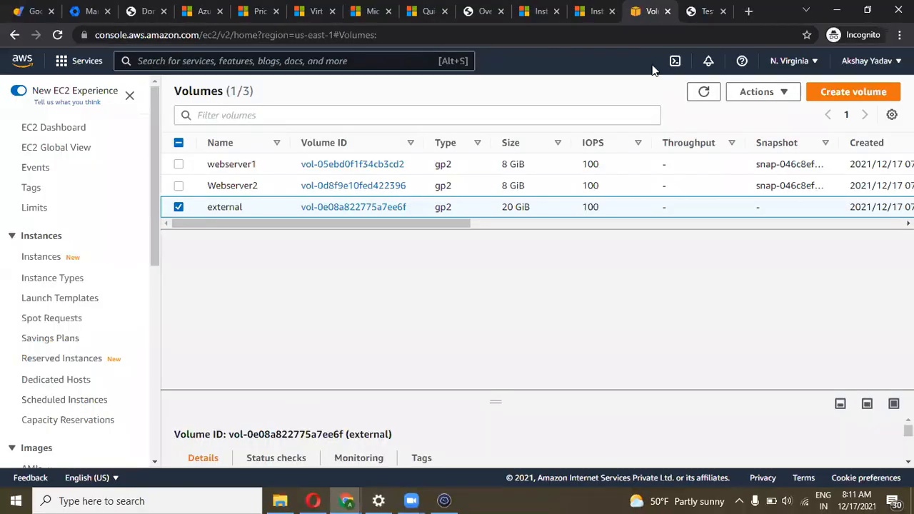
Detach the selected 'external' volume and confirm the detachment
left_click(781, 100)
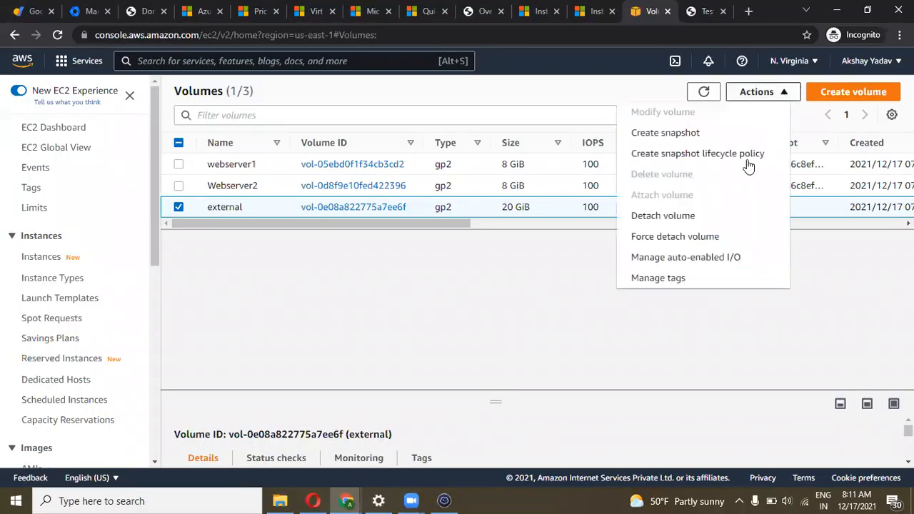
left_click(684, 216)
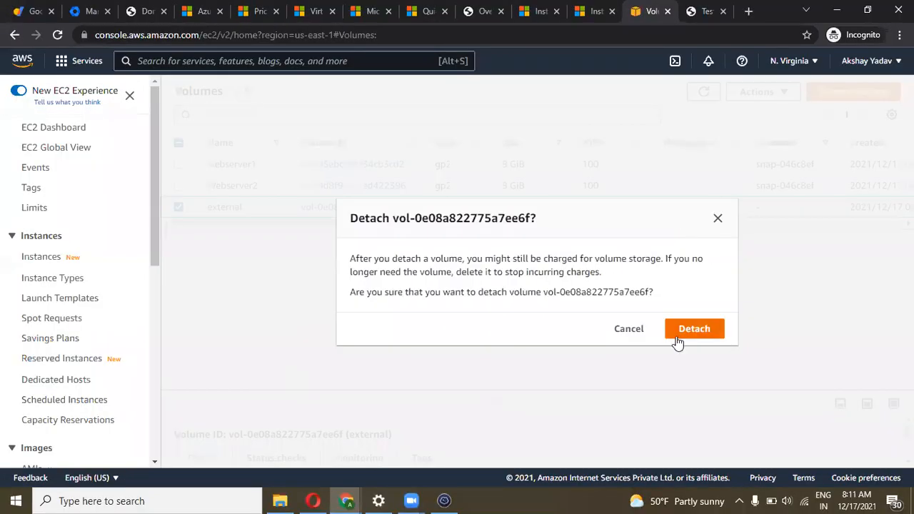
left_click(678, 339)
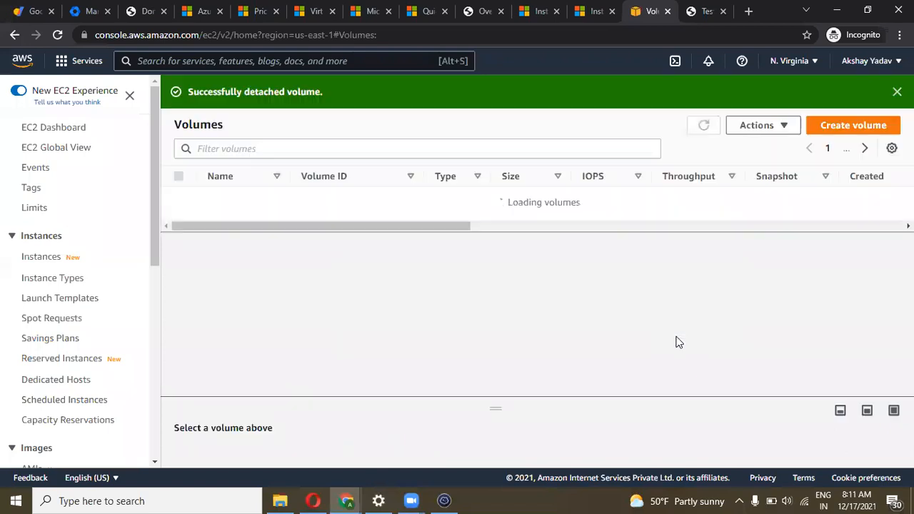
Check the volumes' availability zone and view the external volume's details
left_click_drag(394, 257, 533, 245)
left_click_drag(578, 219, 530, 200)
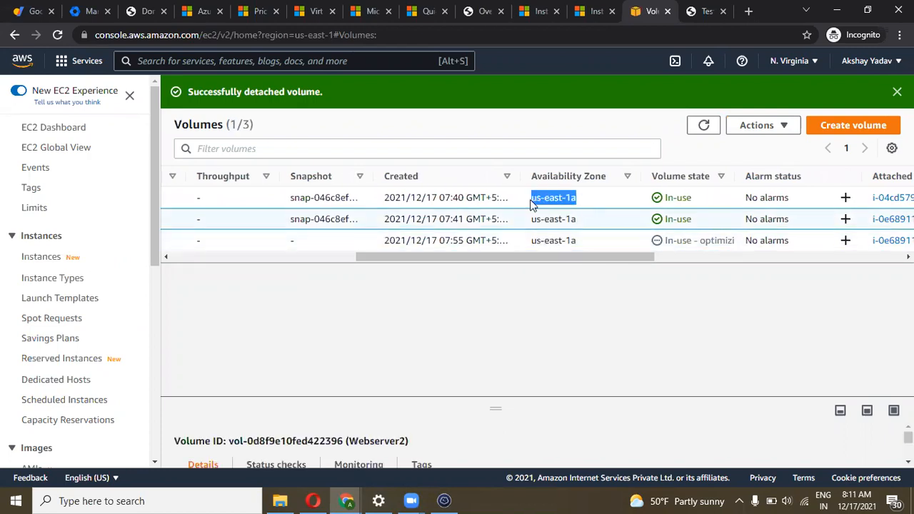
left_click_drag(531, 261, 316, 257)
left_click(547, 240)
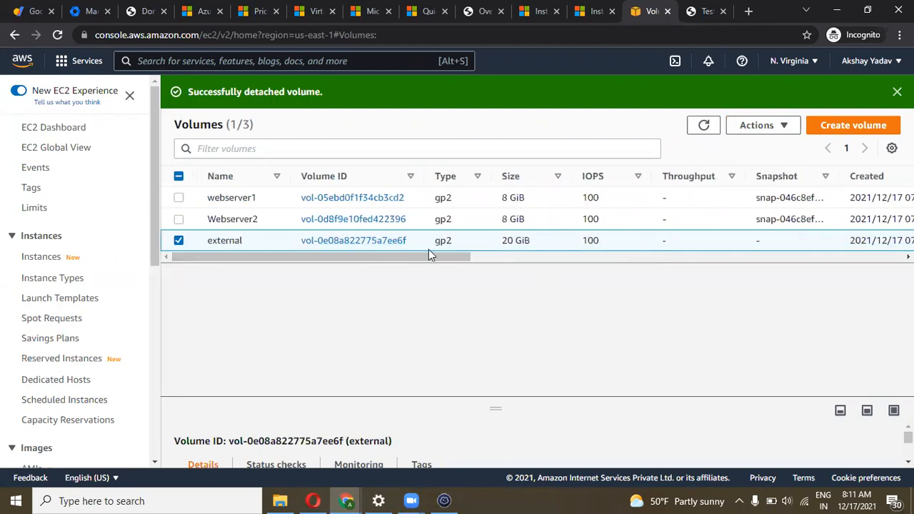
left_click_drag(335, 260, 302, 261)
Start a new instance launch using the Amazon Linux 2 Kernel 5.10 AMI on t2.micro
left_click(52, 263)
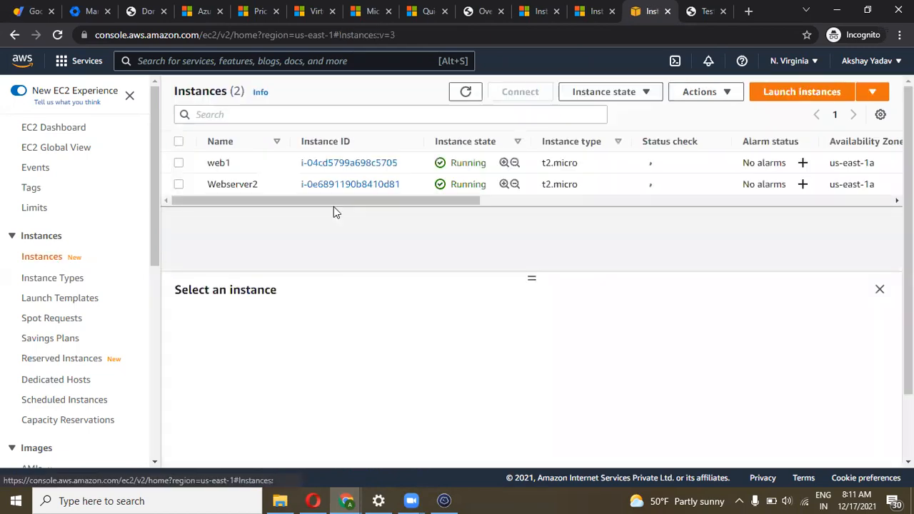
left_click(796, 92)
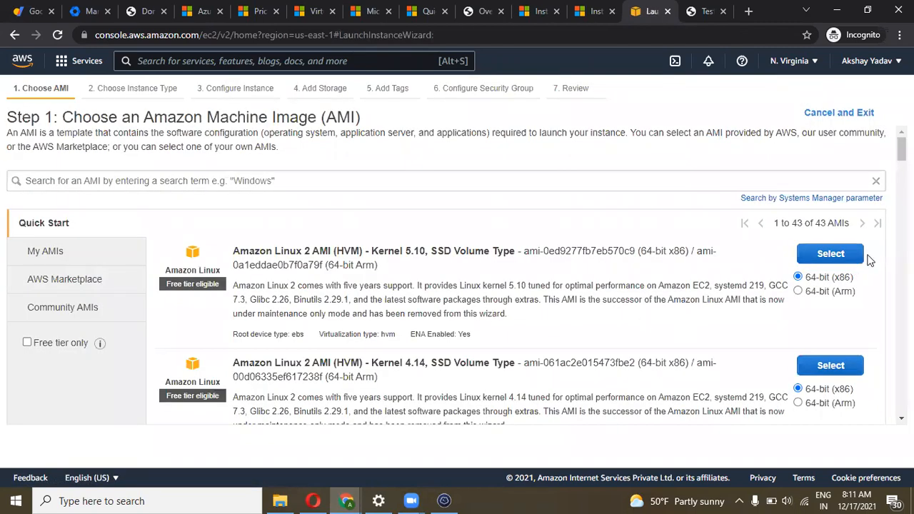
left_click(832, 254)
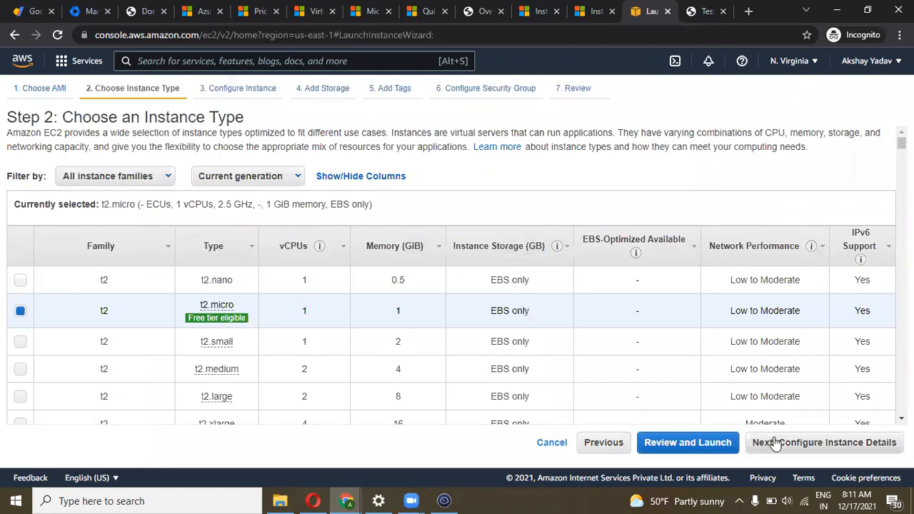
left_click(778, 443)
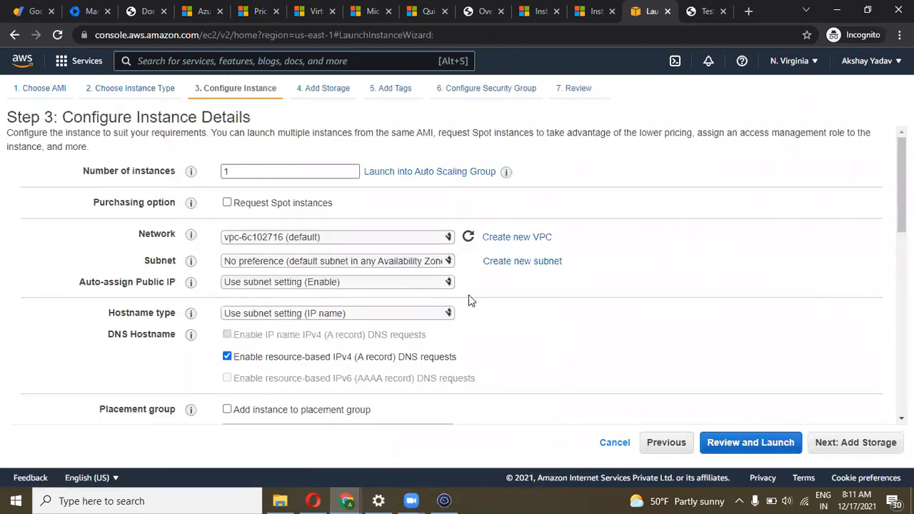
Place the new instance in the us-east-1c subnet and move to the storage settings
left_click(401, 262)
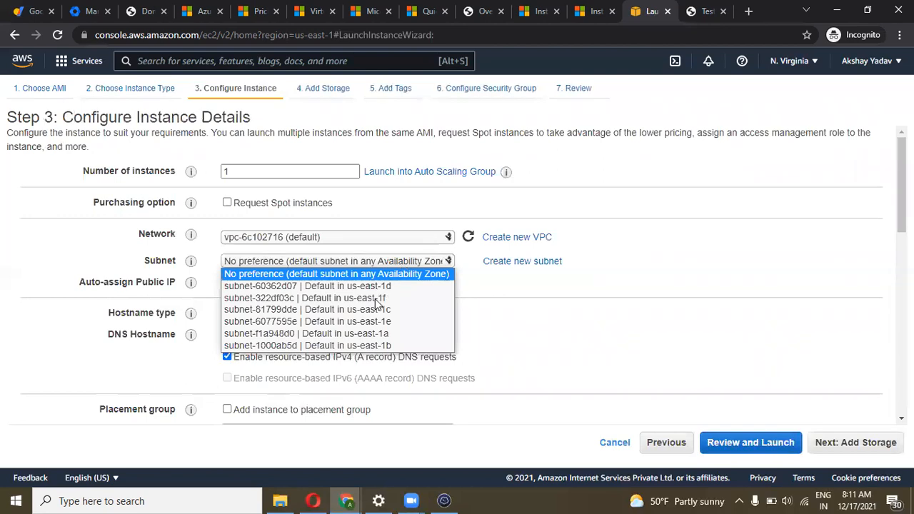
left_click(412, 310)
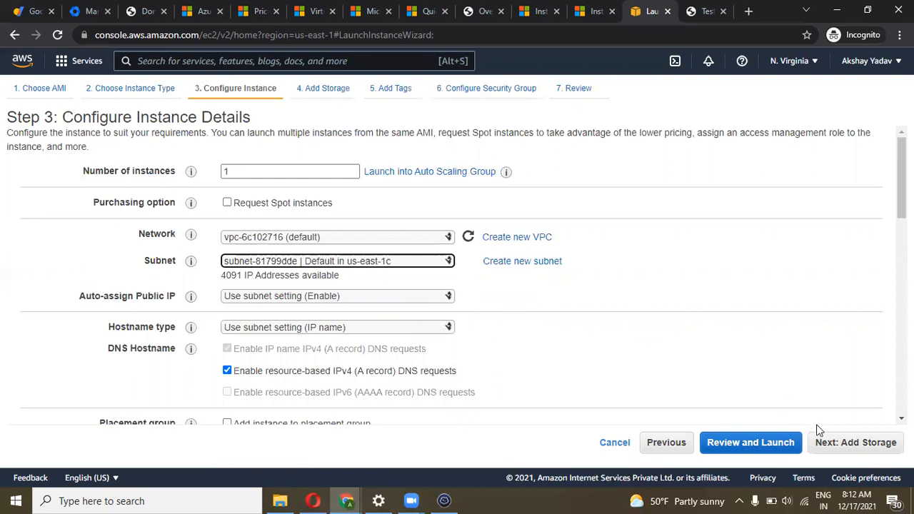
left_click(827, 441)
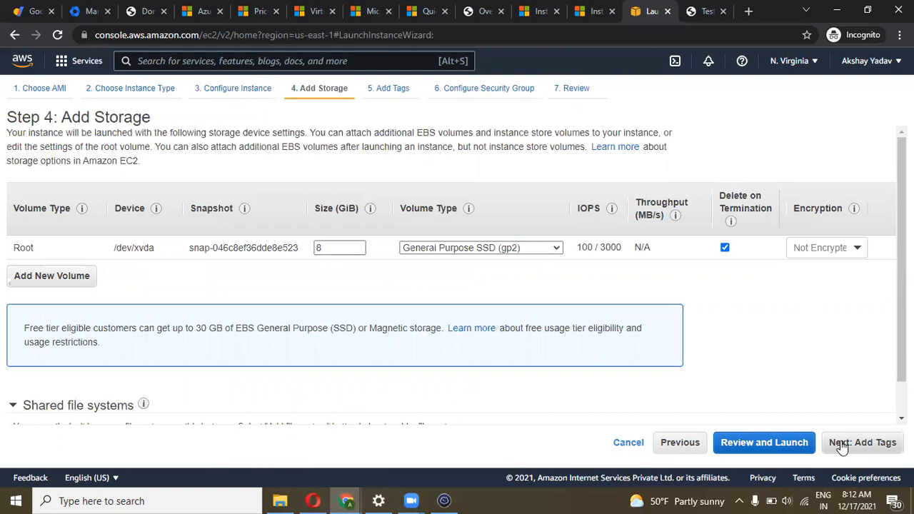
Tag the new instance with Name = Webserver3
left_click(842, 444)
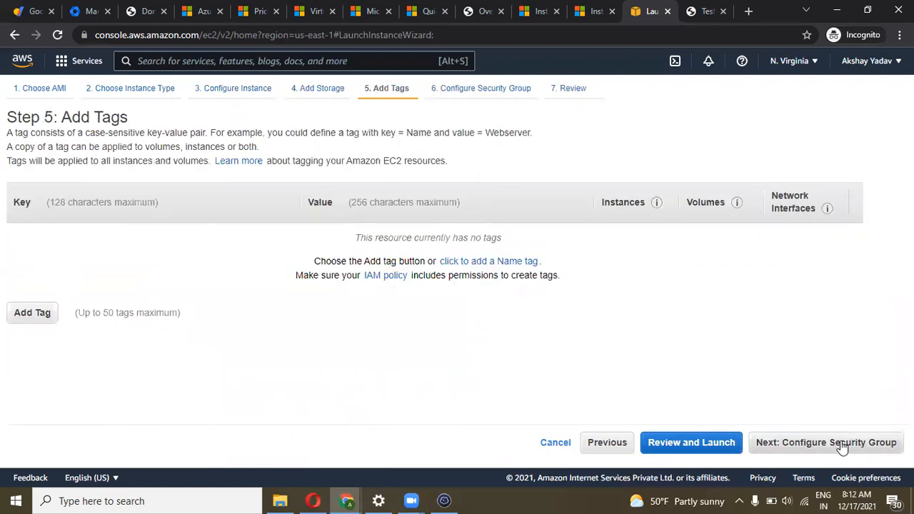
left_click(41, 318)
type("Name")
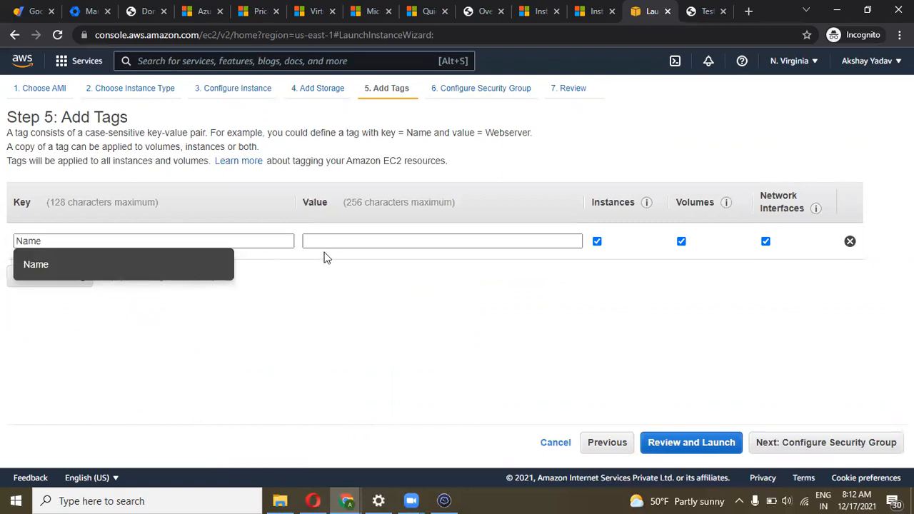
double_click(48, 266)
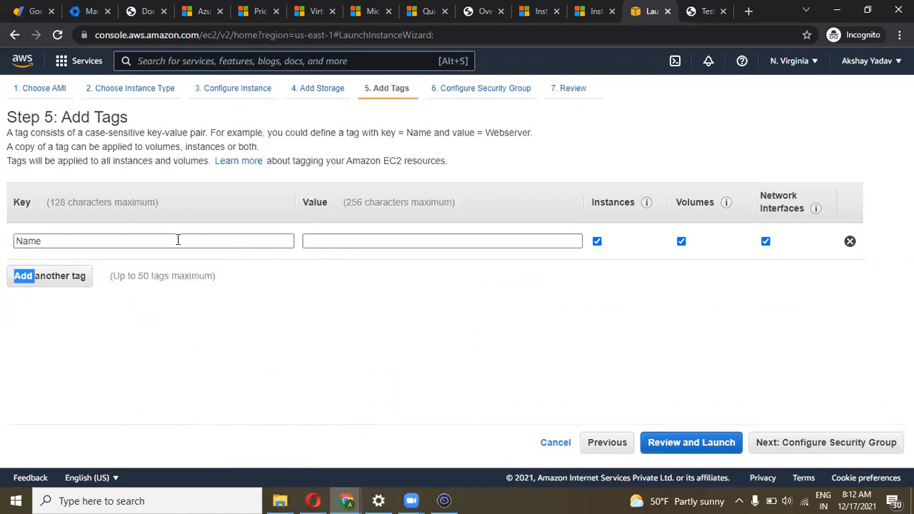
left_click(323, 243)
type("W")
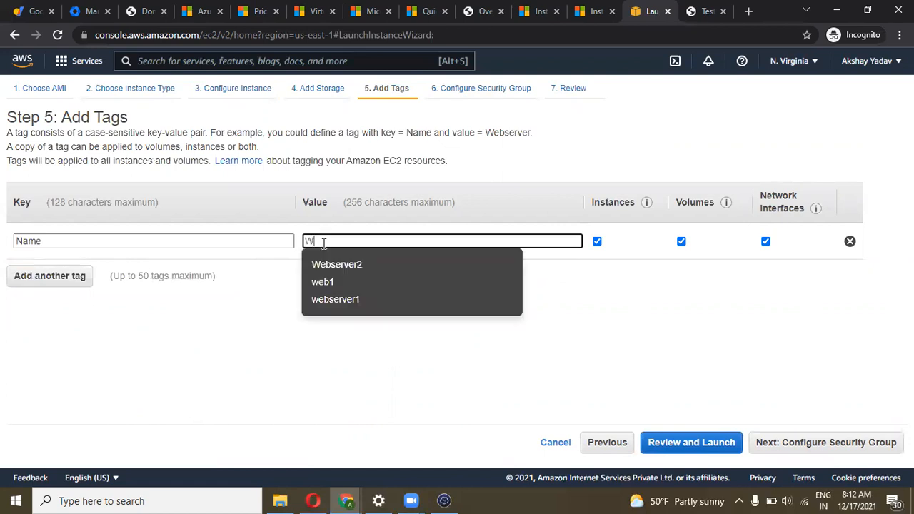
type("ebserver3")
left_click(364, 292)
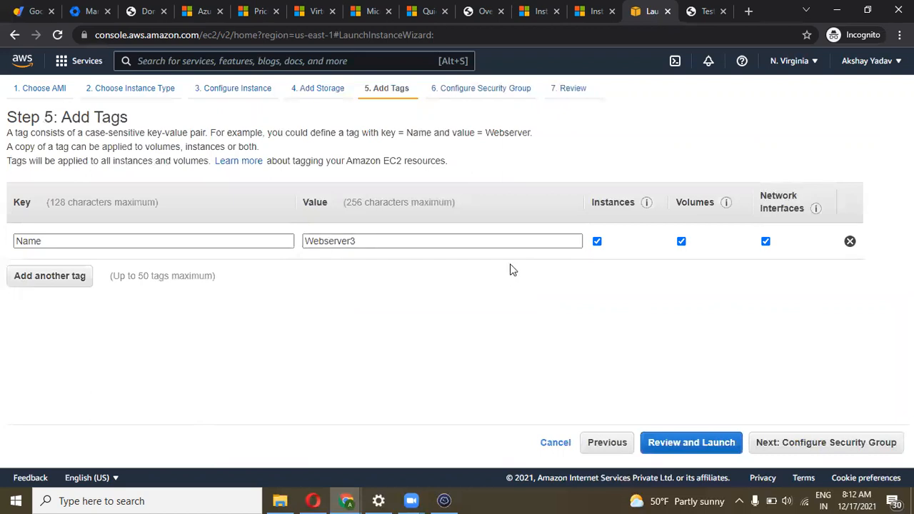
Review and launch the instance, acknowledging the existing key pair
left_click(817, 442)
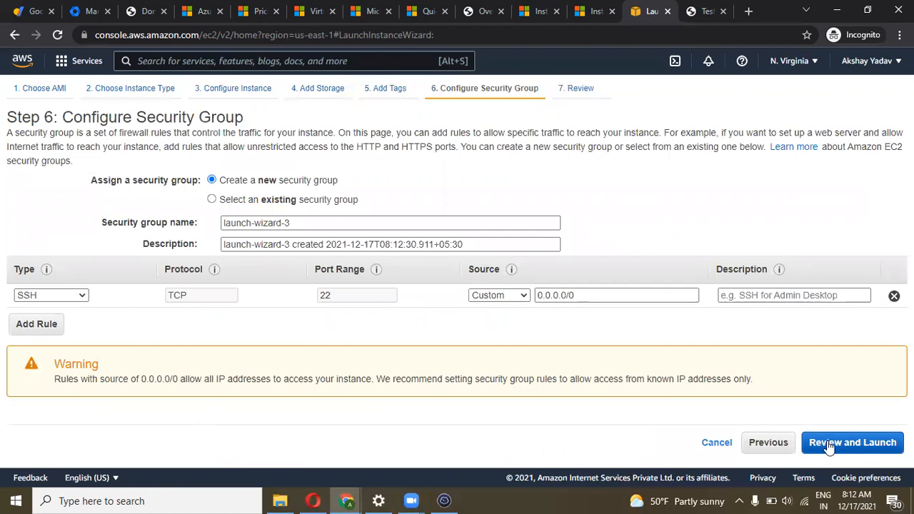
left_click(830, 446)
left_click(869, 444)
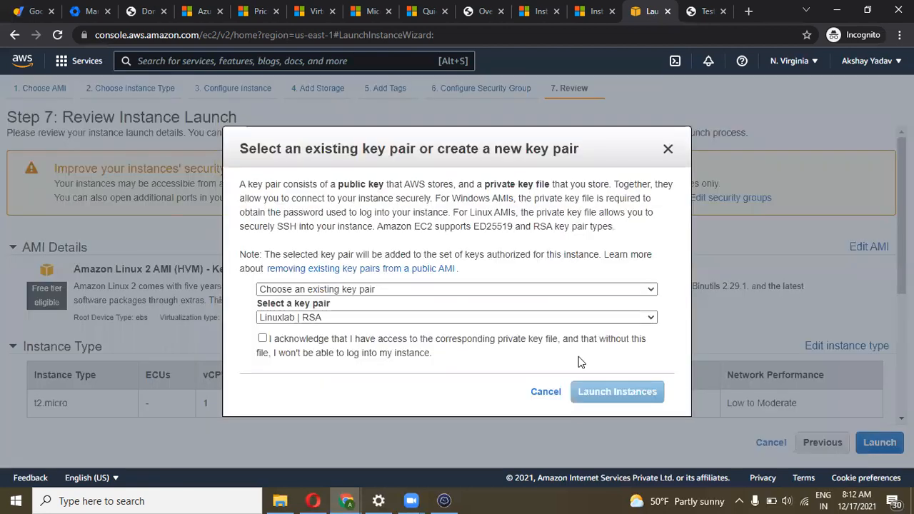
left_click(299, 341)
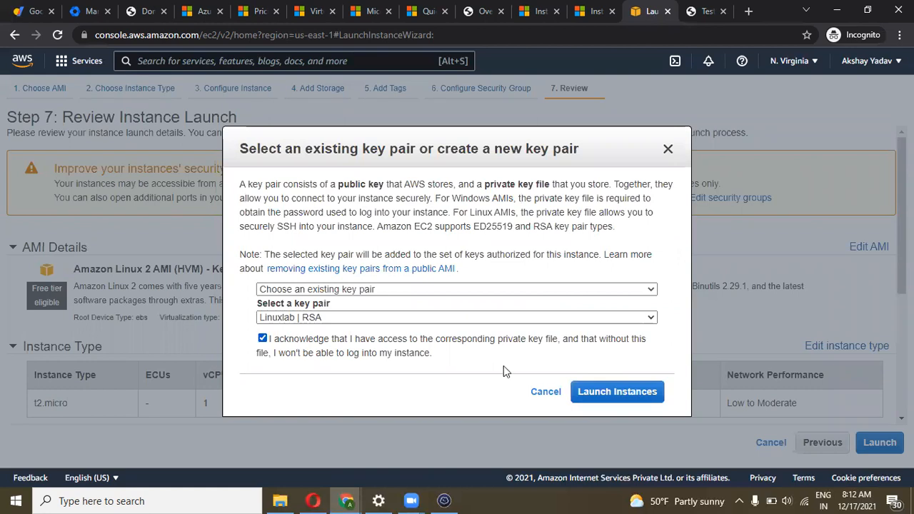
left_click(596, 396)
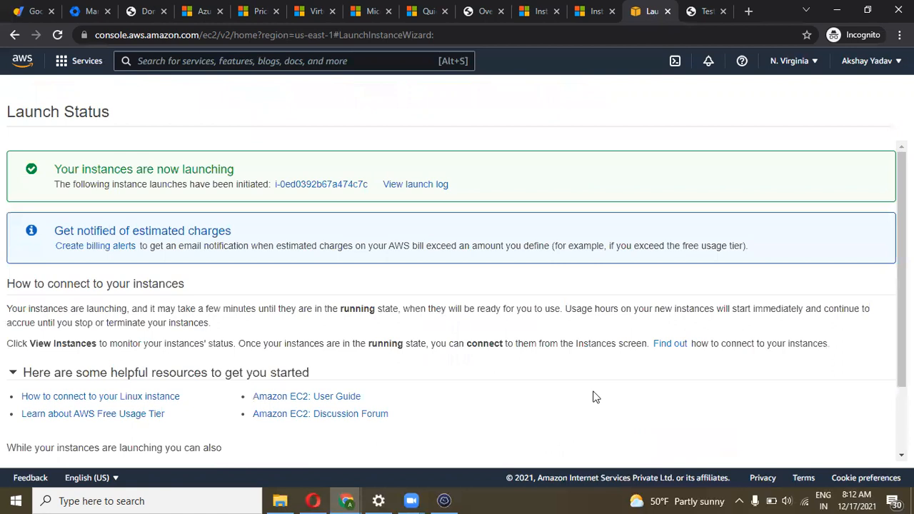
Open the new instance, clear the instance ID filter, and refresh to list web1, Webserver2 and Webserver3
left_click(304, 185)
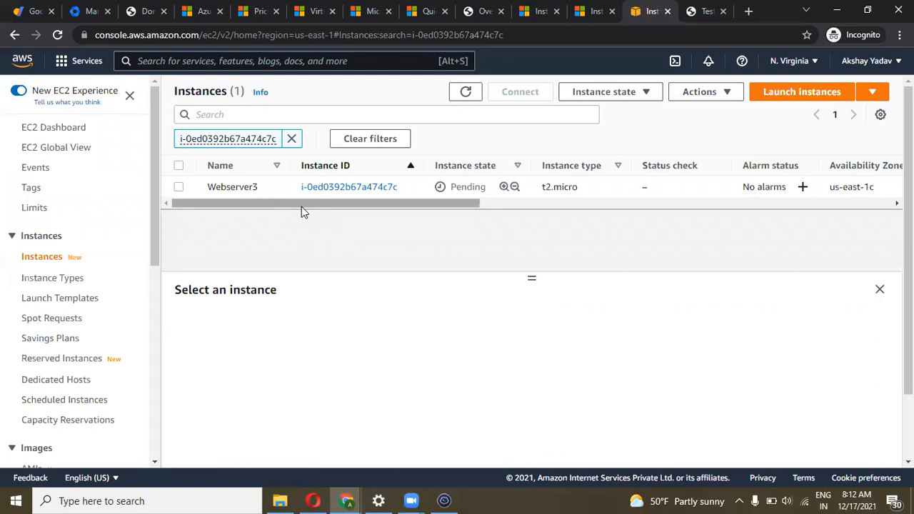
left_click_drag(301, 210, 418, 214)
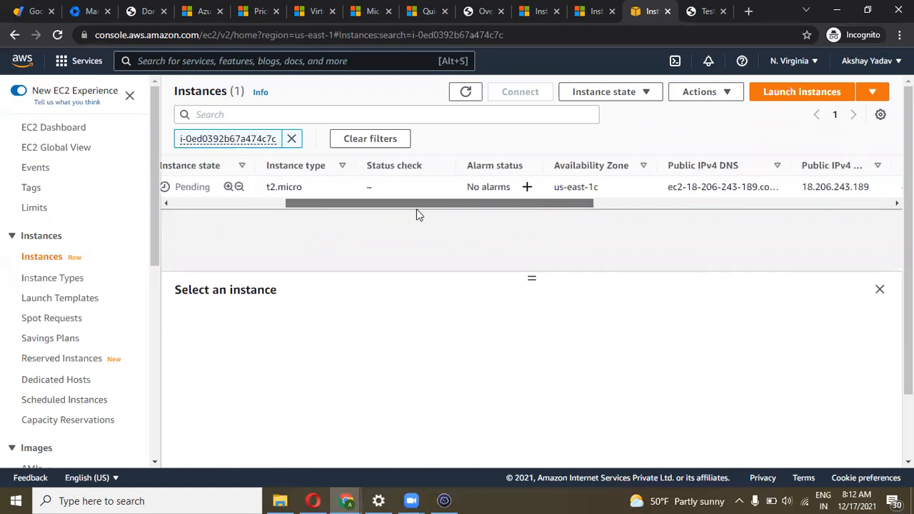
left_click(292, 139)
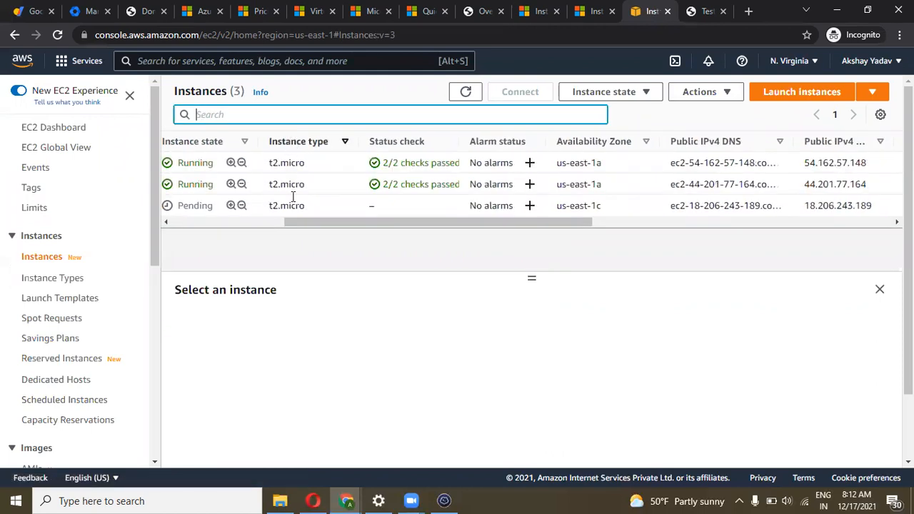
left_click_drag(315, 228, 173, 228)
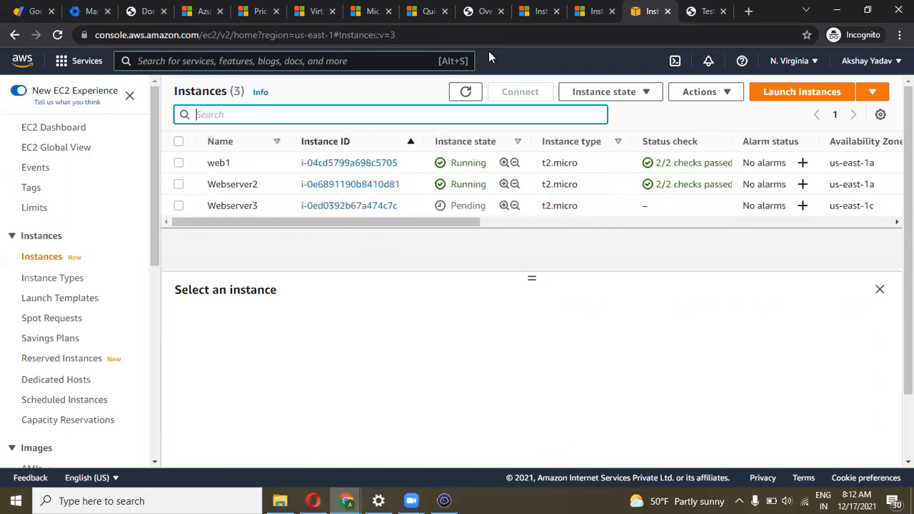
left_click(462, 95)
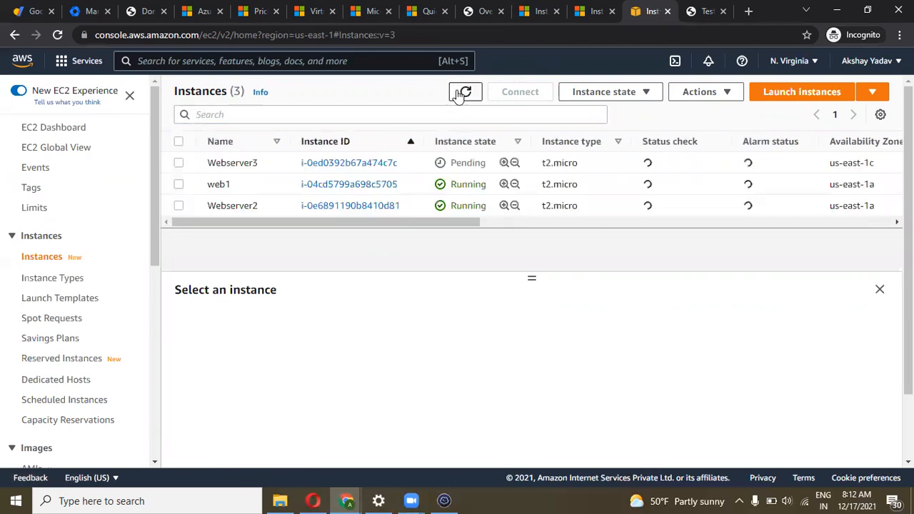
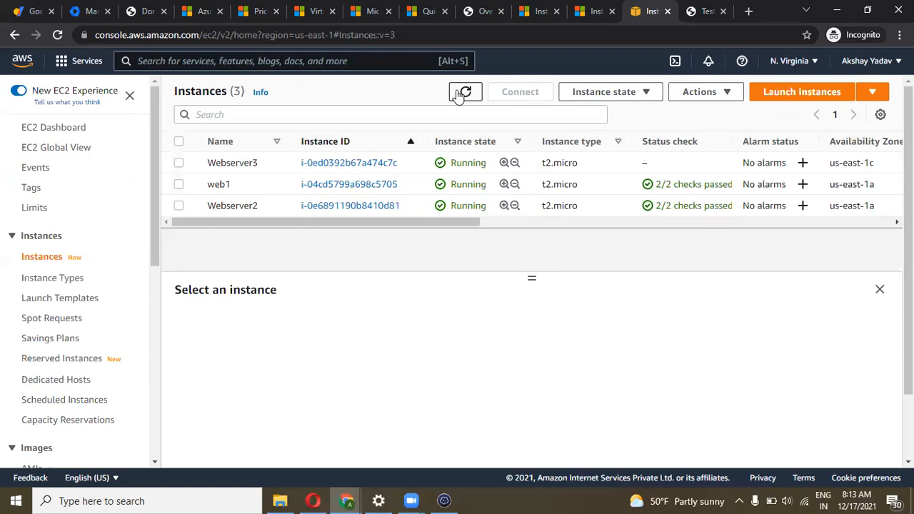
Refresh the EC2 instance list to show Webserver3 initializing, then bring Termius to the front
left_click(460, 94)
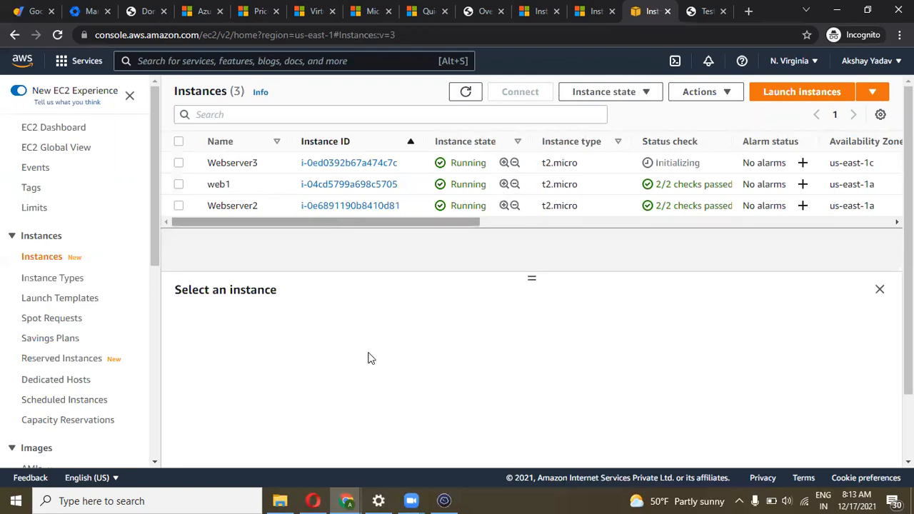
left_click(444, 501)
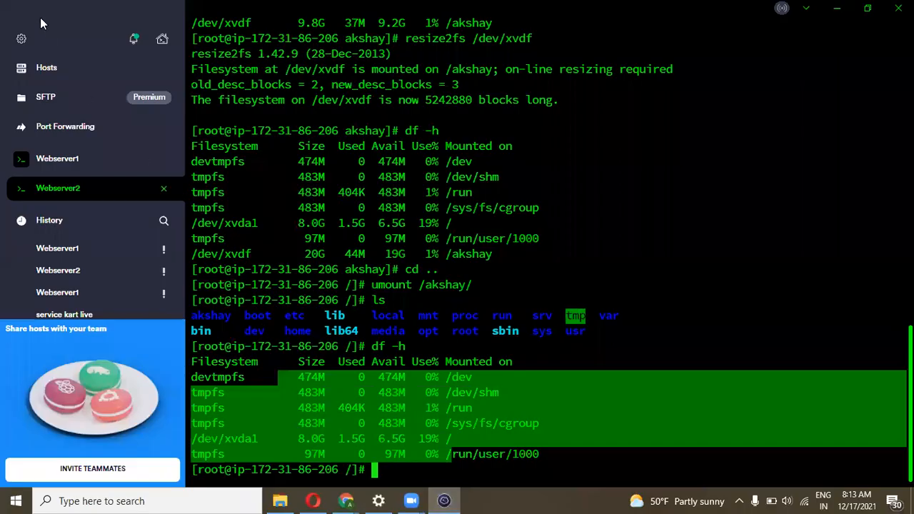
Duplicate the Webserver2 host in Termius and rename the copy to Webserver3
left_click(44, 71)
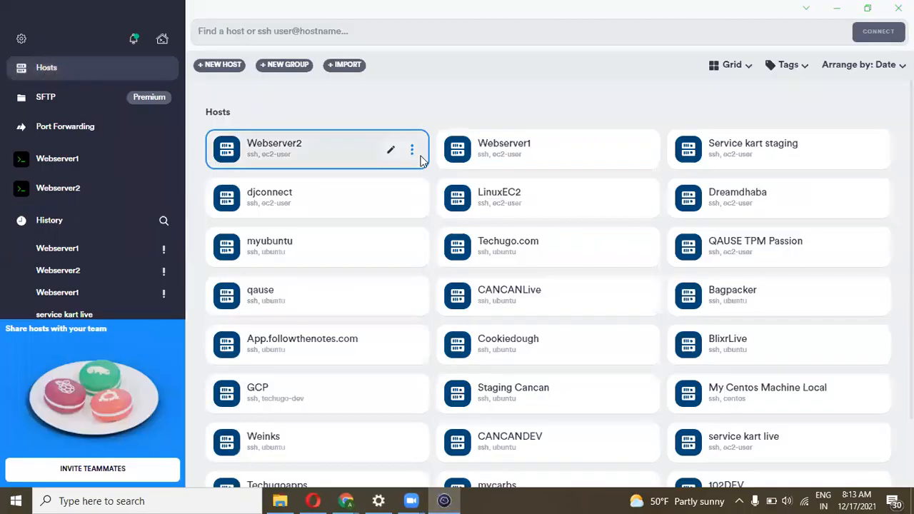
left_click(413, 152)
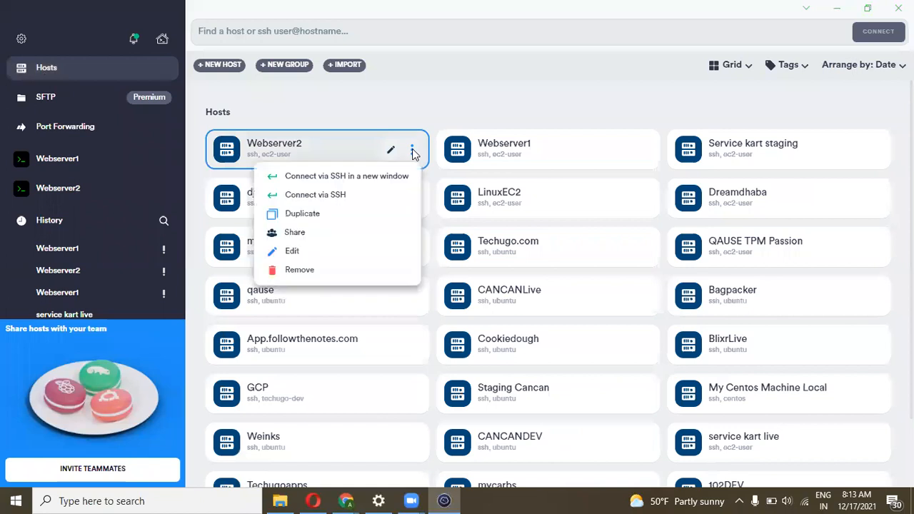
left_click(330, 214)
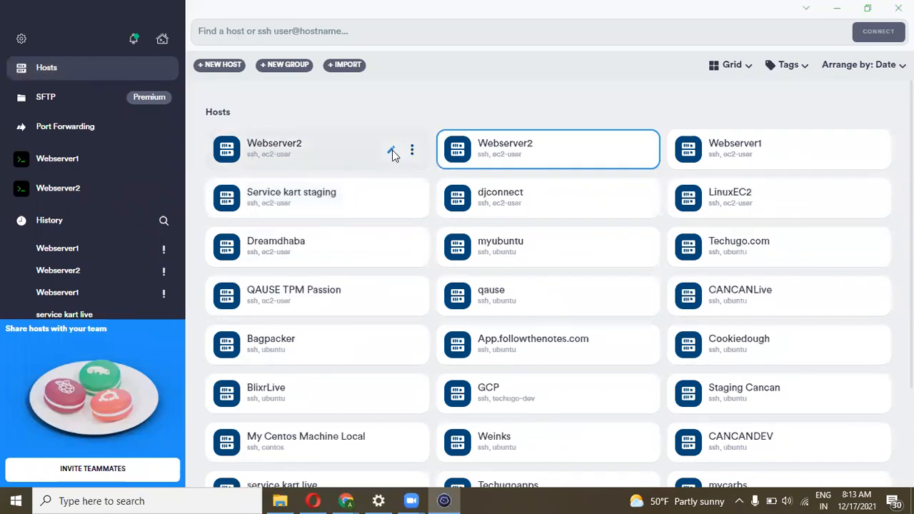
left_click(391, 152)
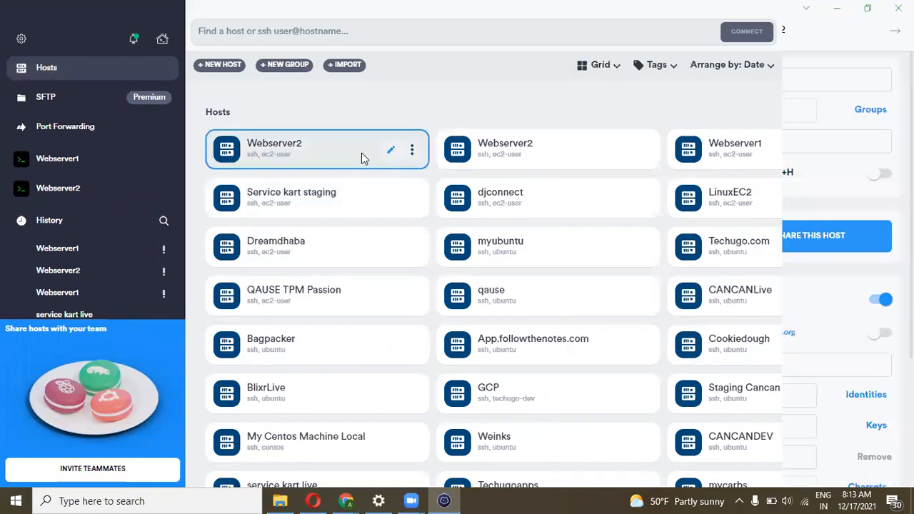
left_click(805, 33)
key("BackSpace")
type("3")
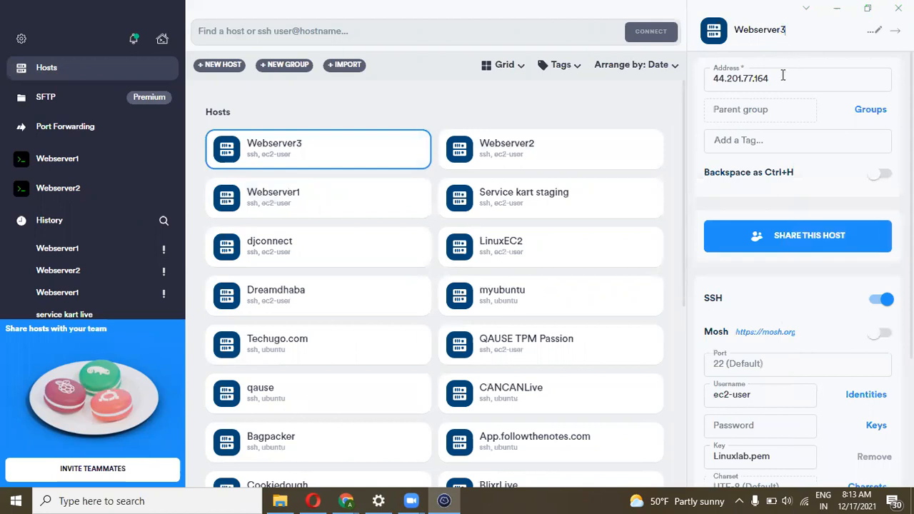
Copy Webserver3's public IP from EC2 into the host's Address field (18.206.243.189)
left_click(781, 76)
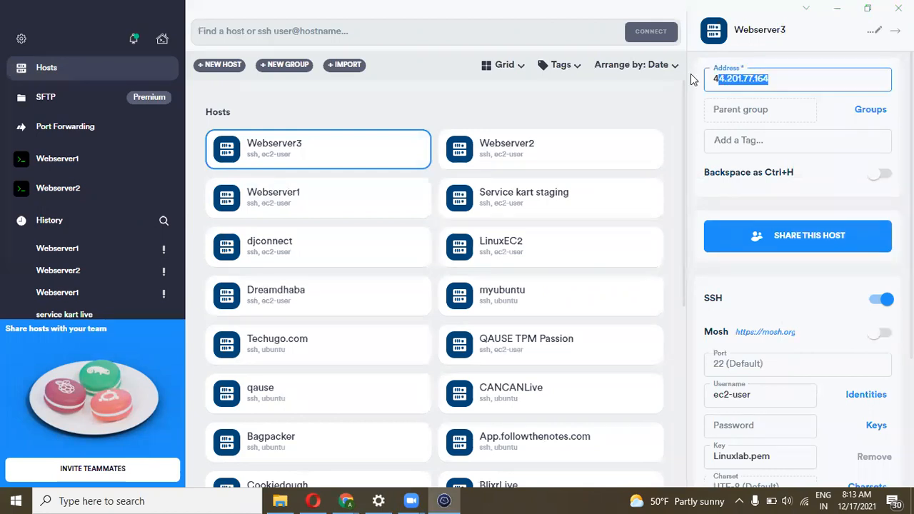
left_click(356, 498)
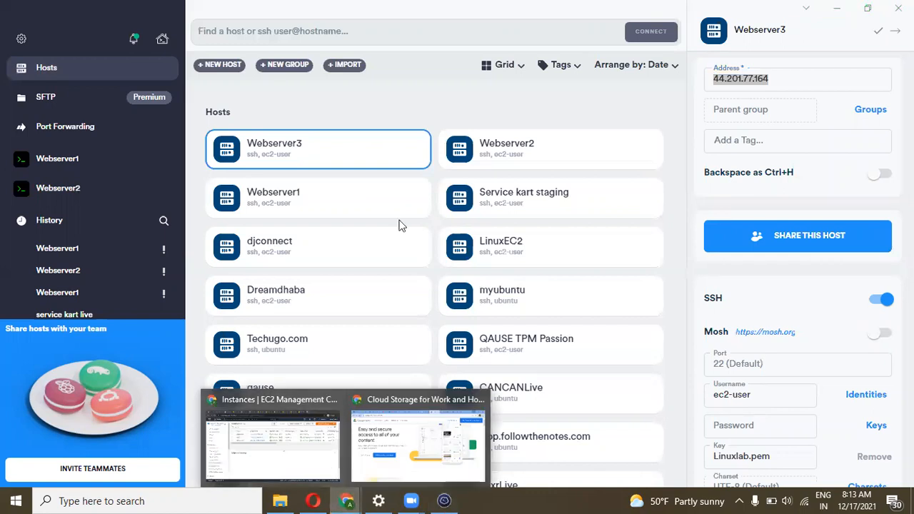
left_click(251, 466)
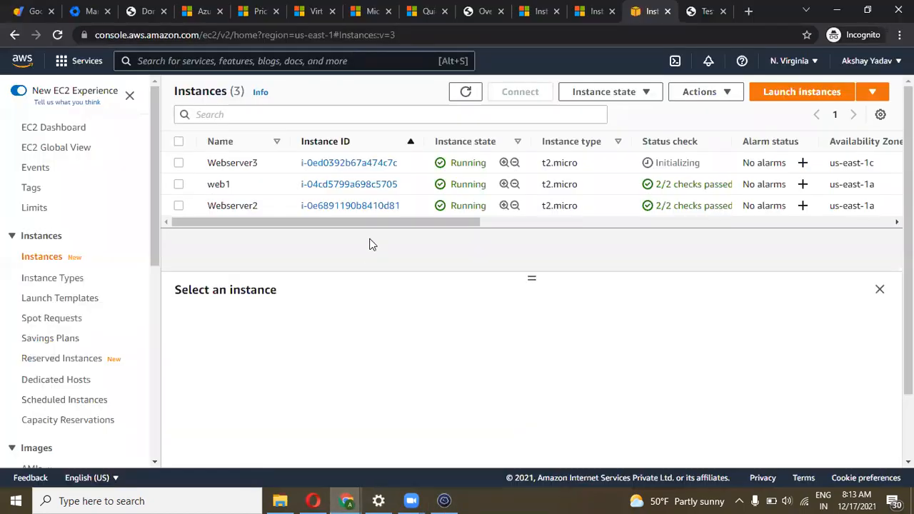
left_click(178, 164)
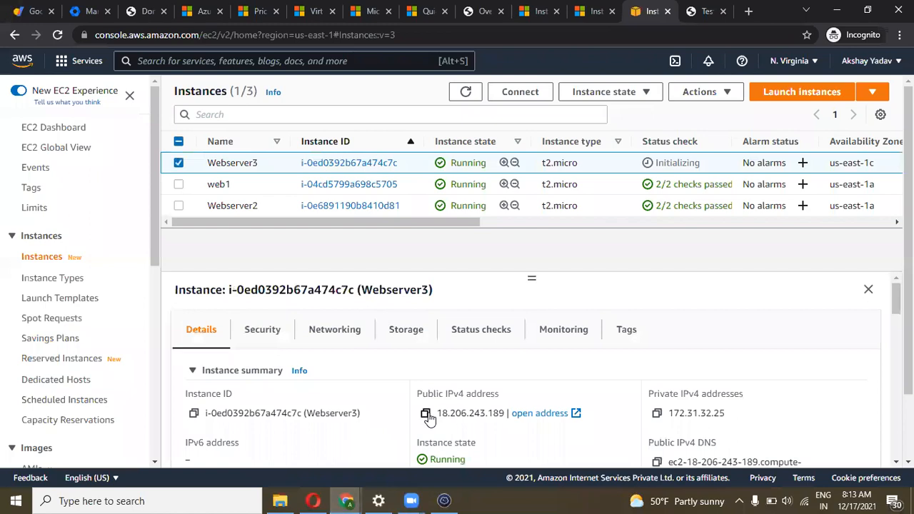
left_click(426, 412)
left_click(444, 501)
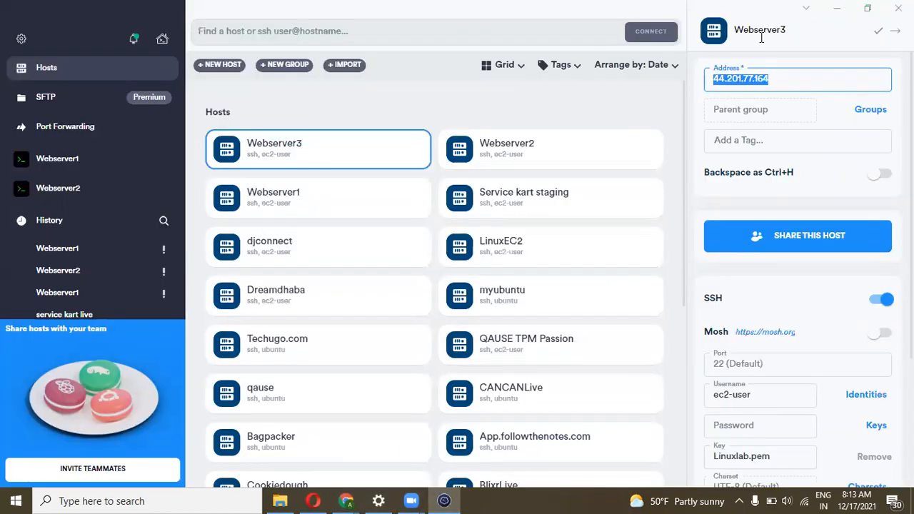
key("ctrl+v")
left_click_drag(777, 80, 706, 79)
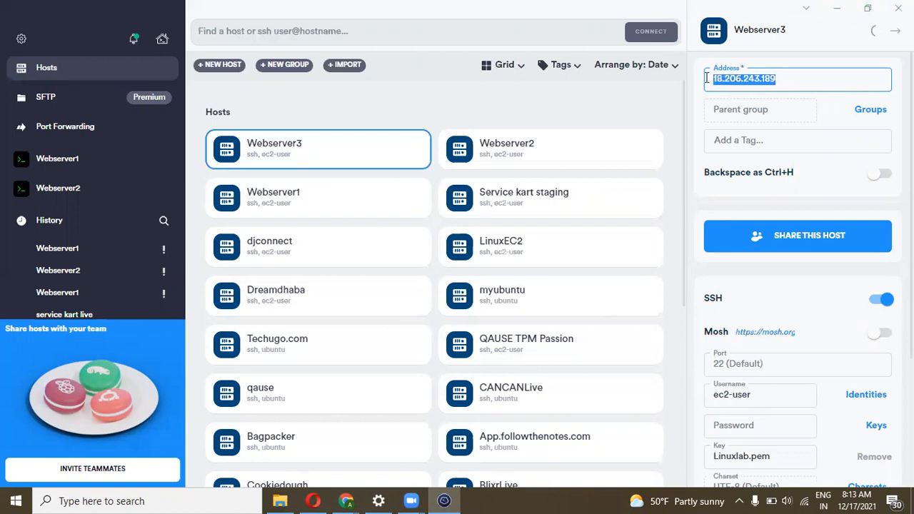
Save the Webserver3 host and start an SSH connection to it
left_click(879, 35)
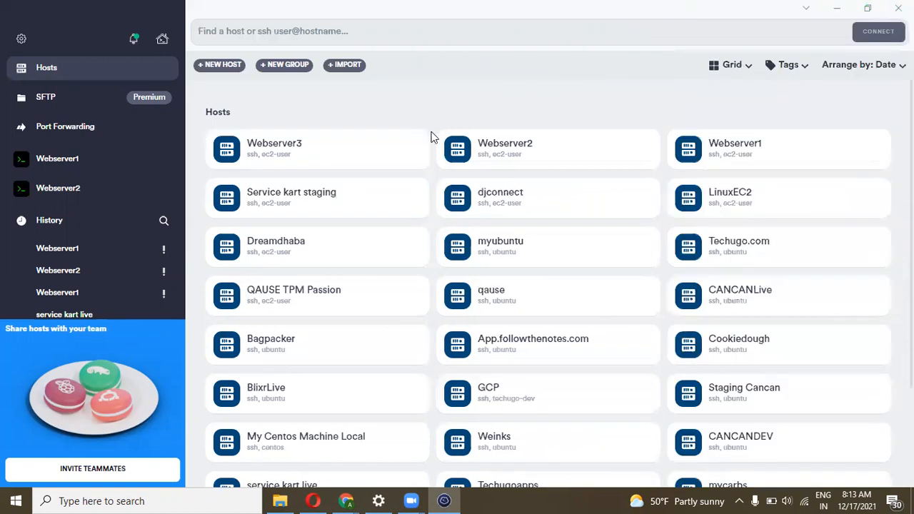
left_click(411, 151)
left_click(375, 193)
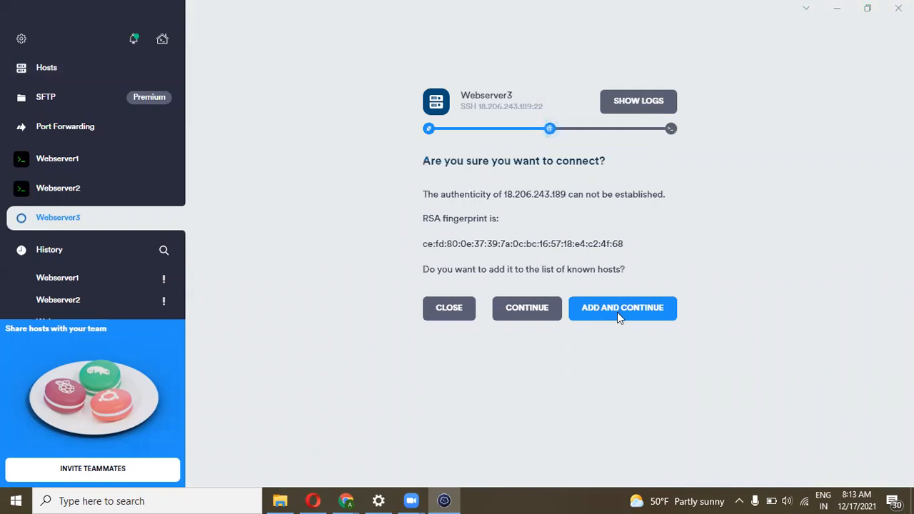
Trust the fingerprint to log into Webserver3 as ec2-user, checking the Webserver1 and Webserver2 sessions
left_click(619, 317)
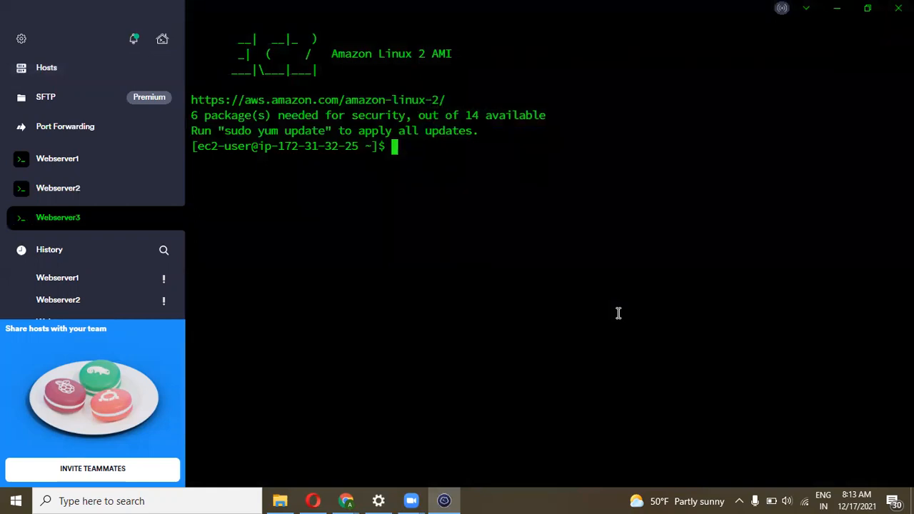
left_click(49, 158)
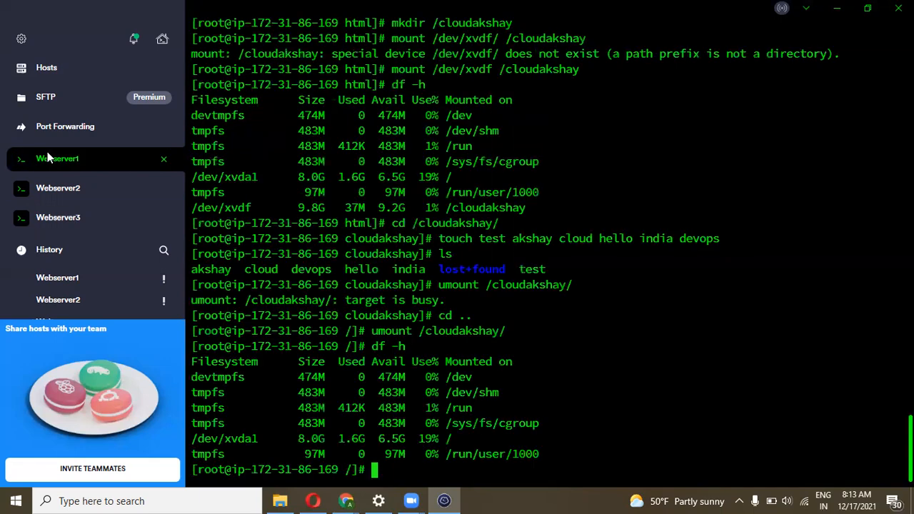
left_click(60, 187)
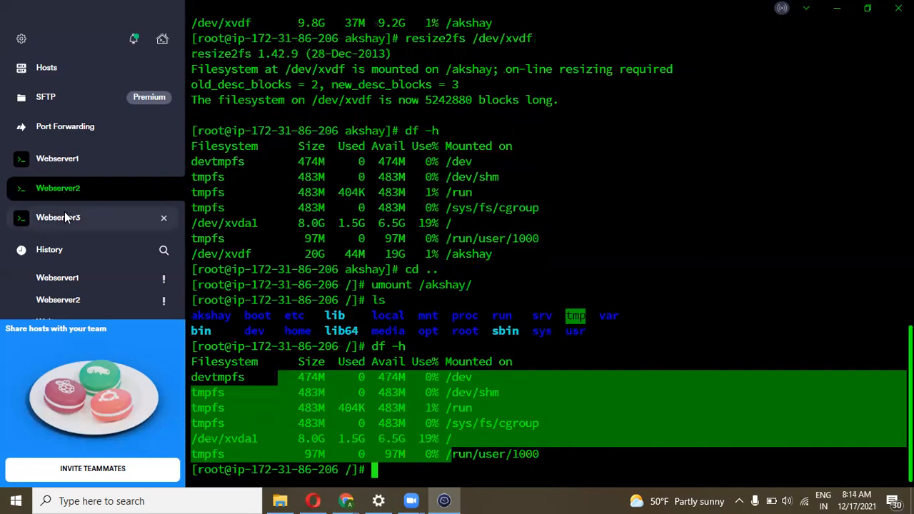
left_click(66, 217)
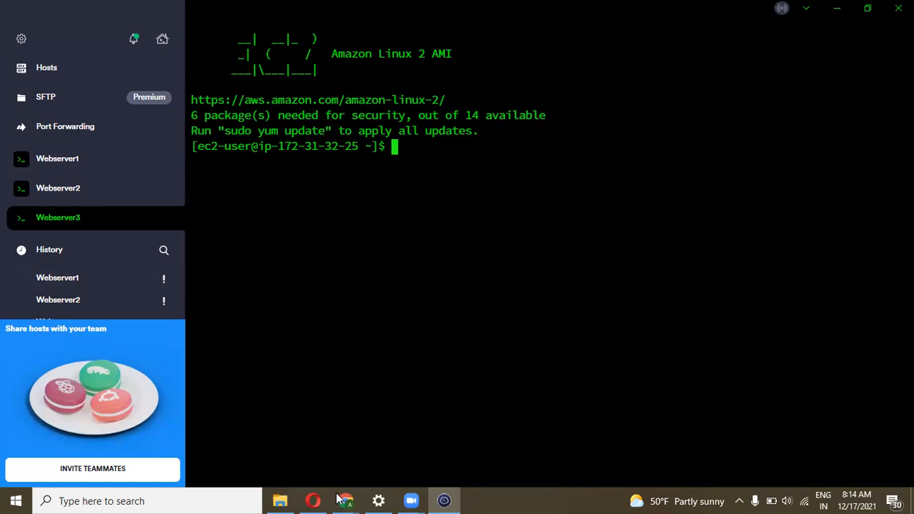
mouse_move(340, 499)
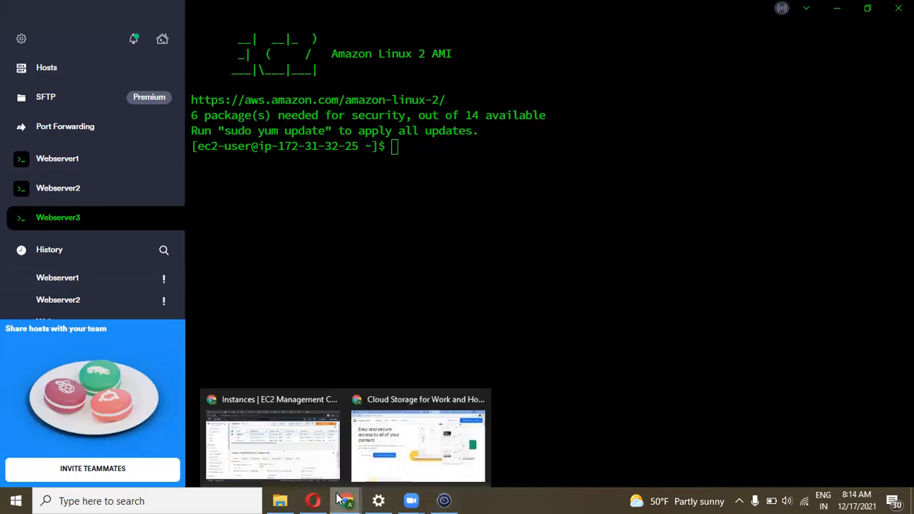
left_click(294, 471)
In EBS Volumes, refresh the four-volume list and select the now-Available 20 GiB external volume
left_click_drag(436, 221, 297, 220)
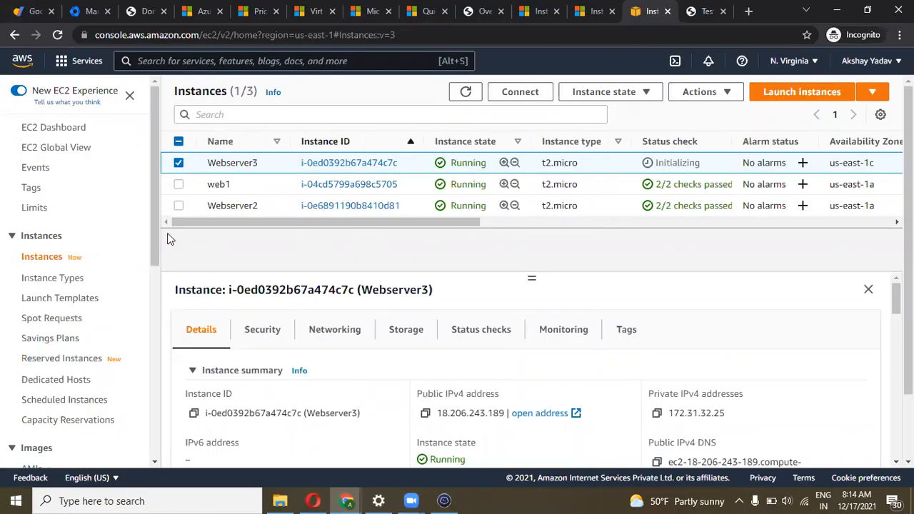
left_click_drag(153, 229, 158, 318)
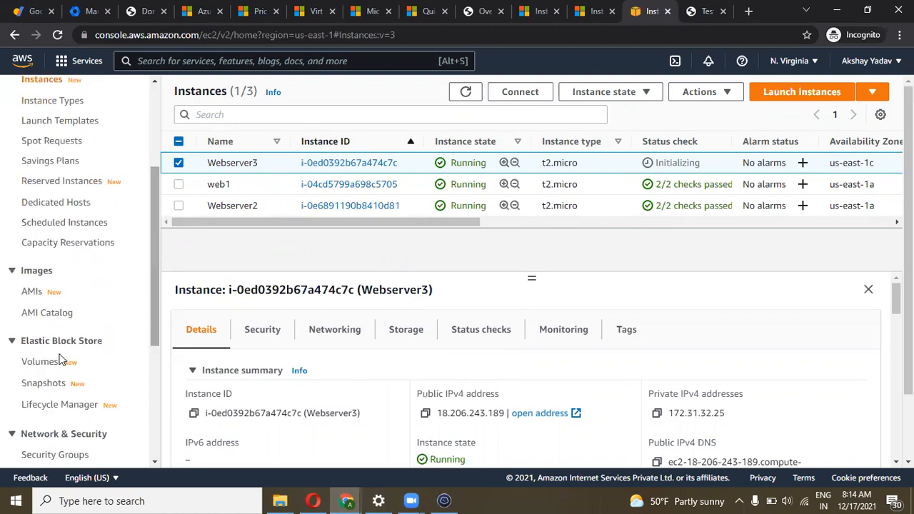
left_click(40, 363)
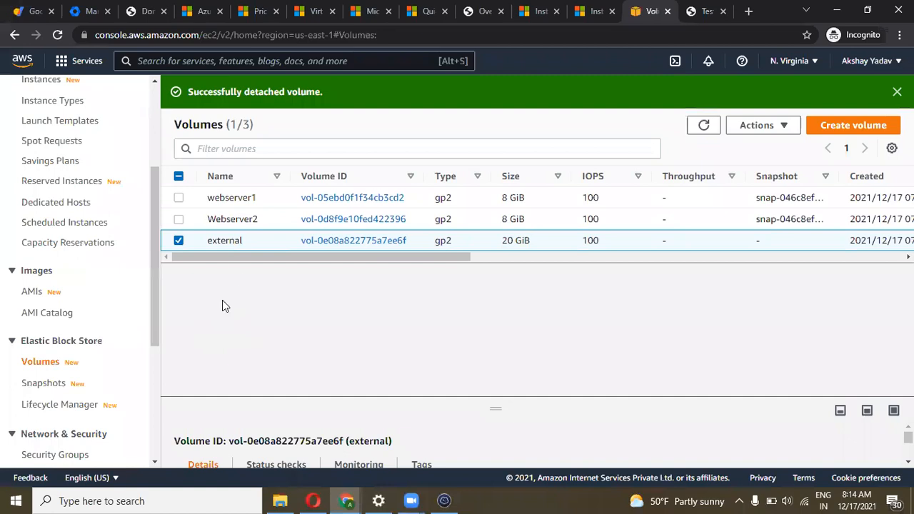
left_click(178, 240)
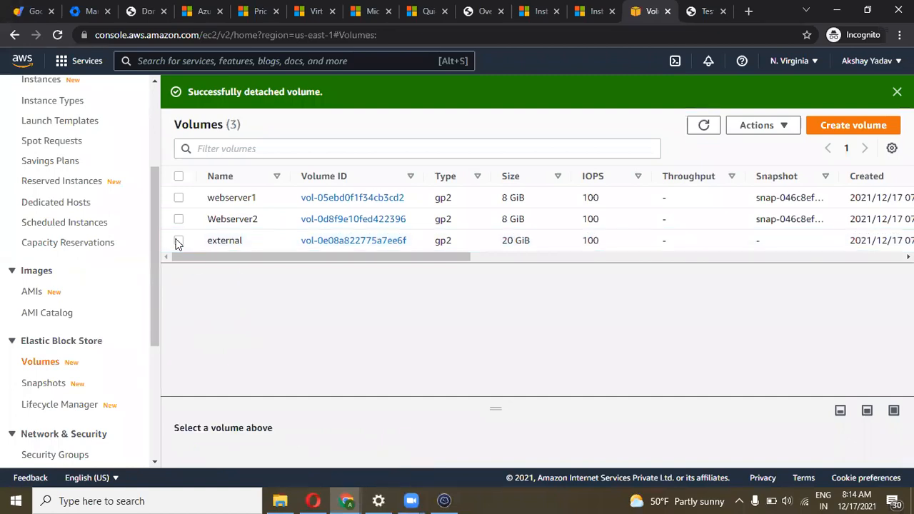
left_click_drag(357, 256, 451, 257)
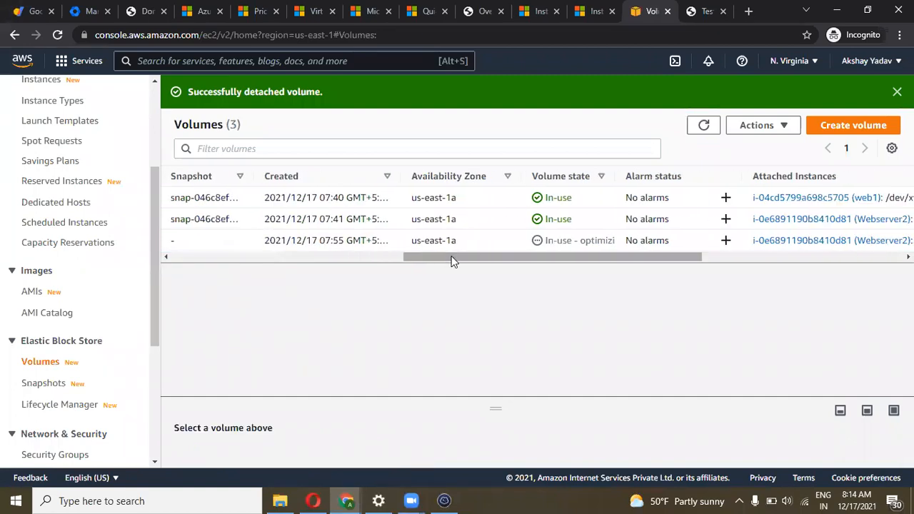
left_click(703, 125)
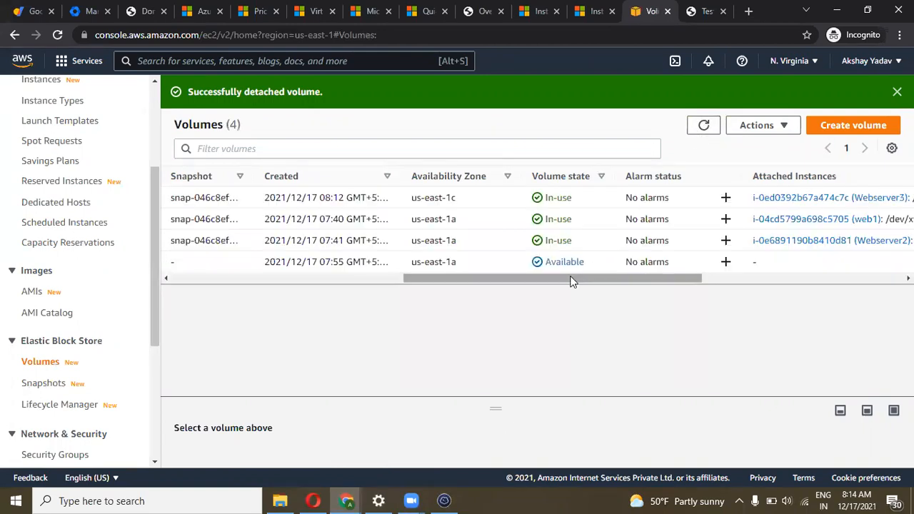
left_click_drag(564, 279, 262, 284)
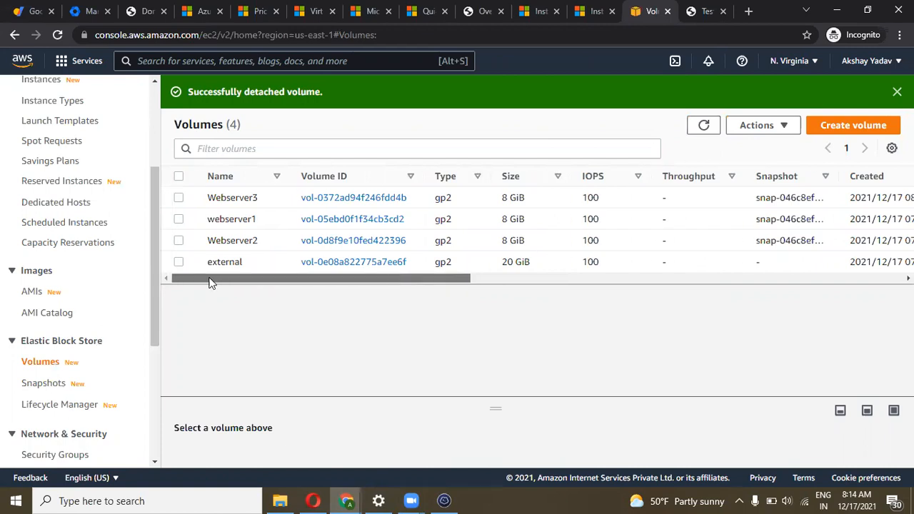
left_click(179, 263)
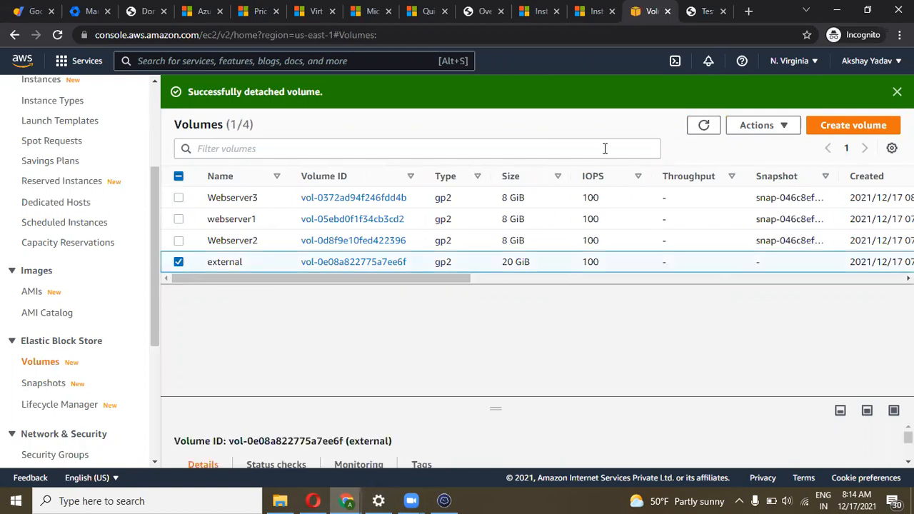
left_click_drag(465, 280, 645, 277)
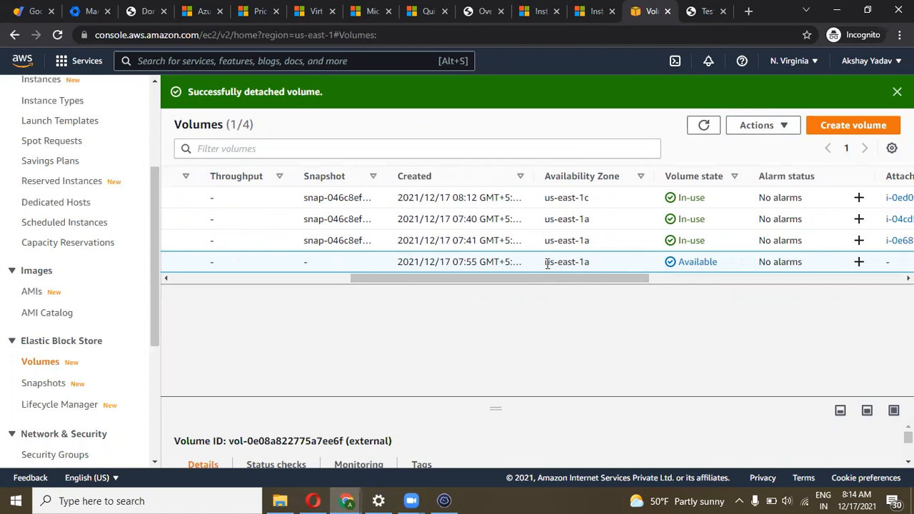
left_click_drag(541, 284, 259, 292)
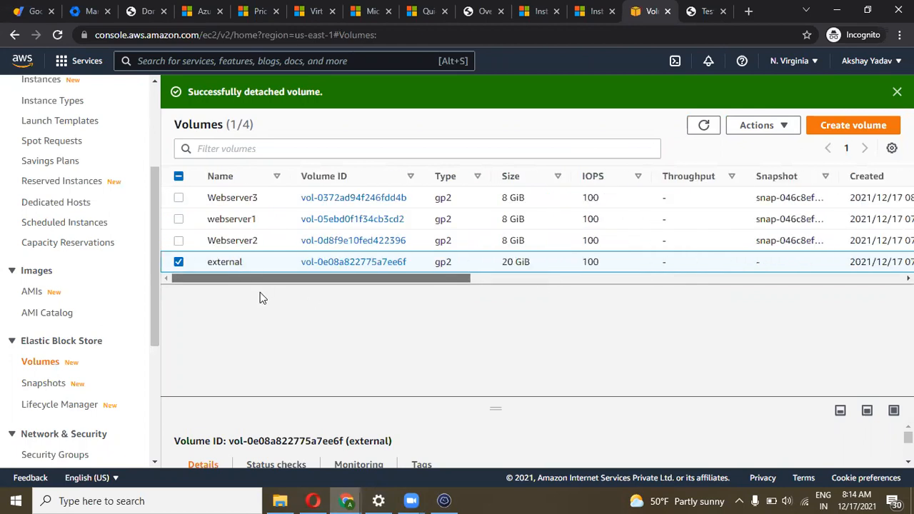
left_click(776, 128)
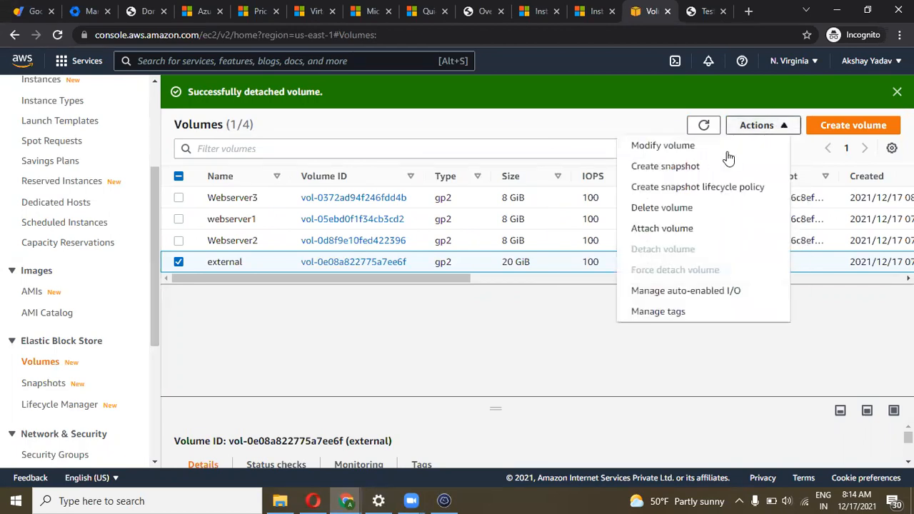
left_click(680, 227)
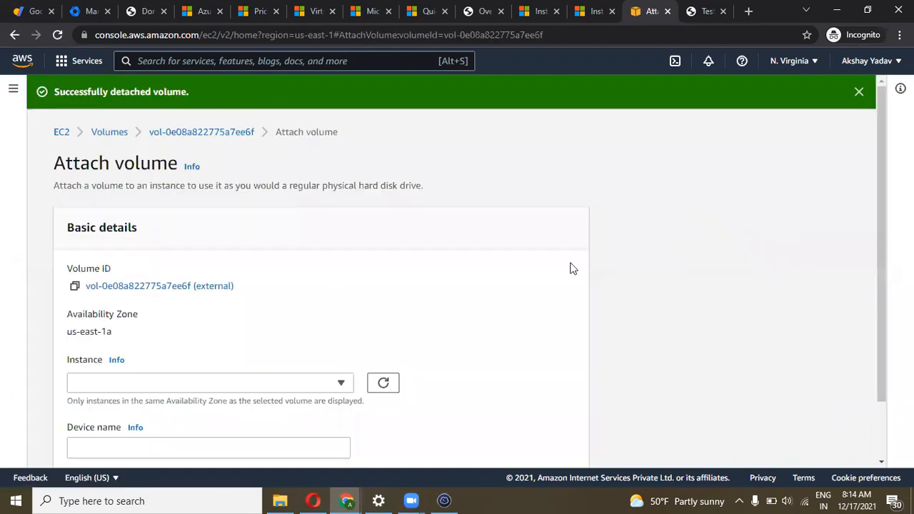
scroll(497, 295, "down", 1)
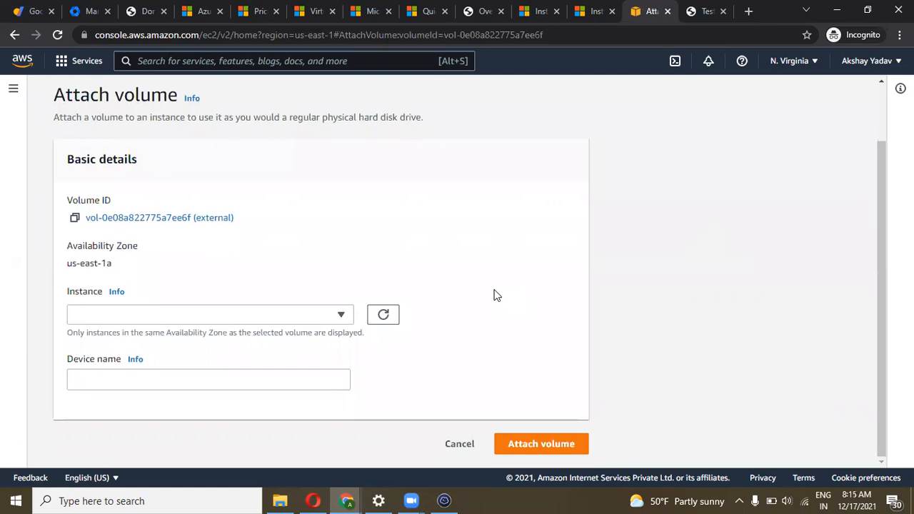
left_click(340, 316)
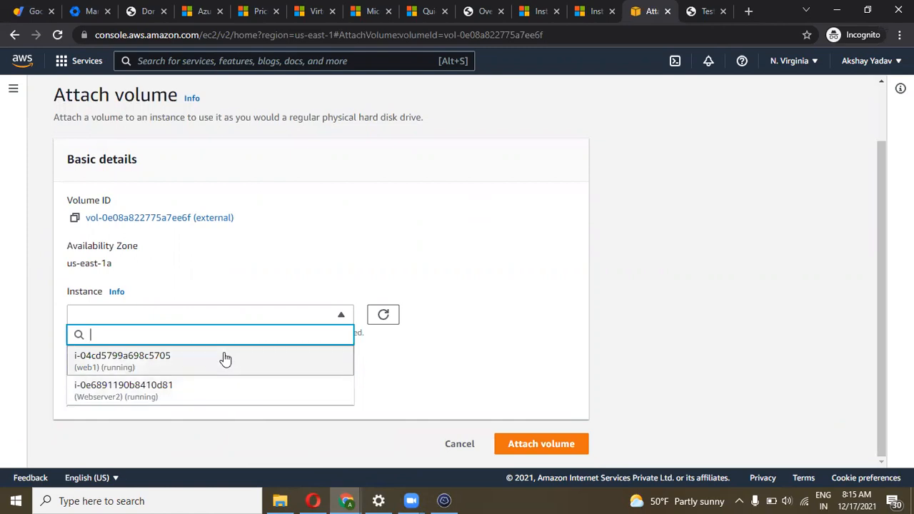
left_click(427, 350)
left_click(314, 318)
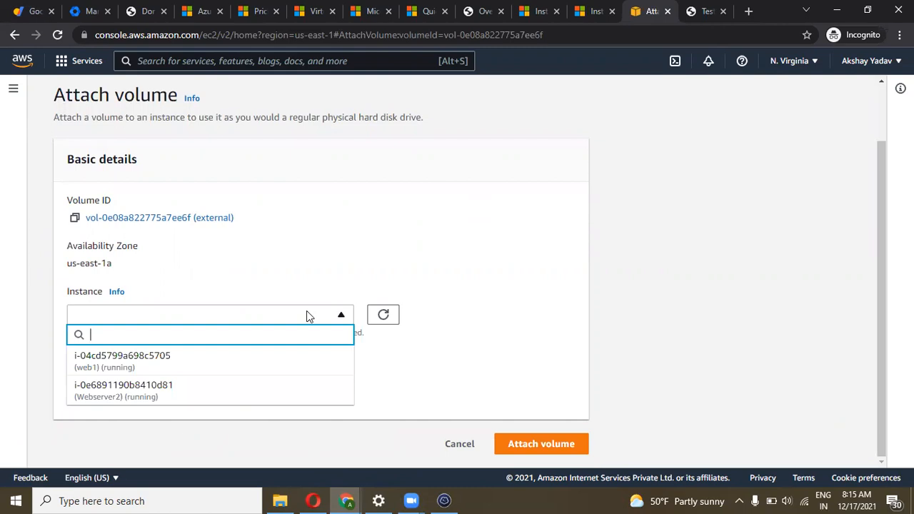
left_click(432, 349)
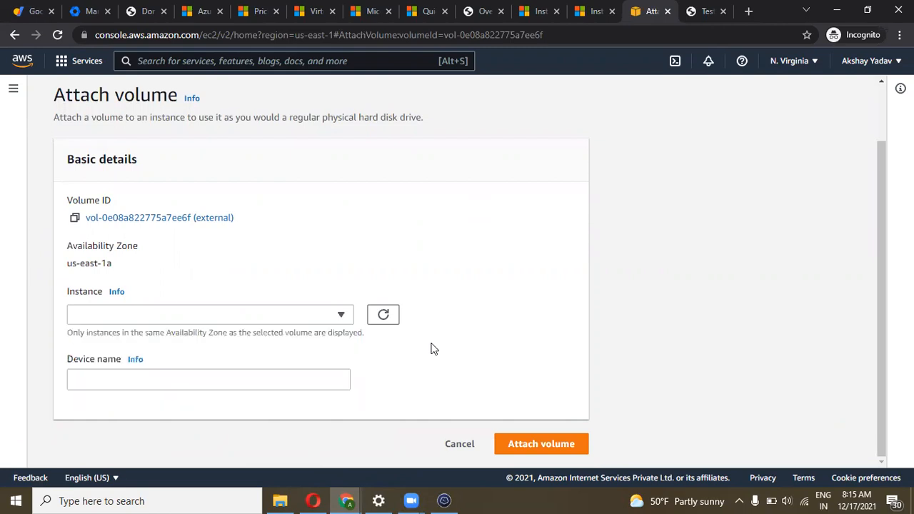
left_click(323, 314)
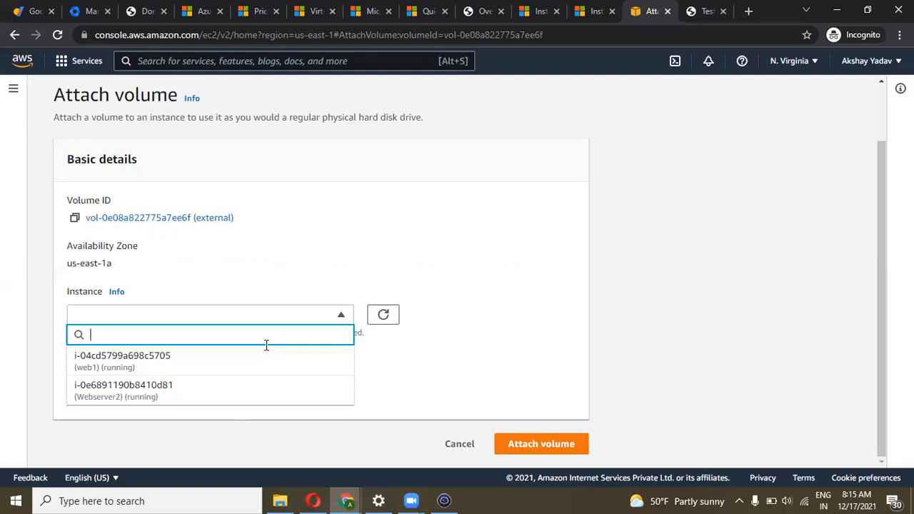
left_click(398, 369)
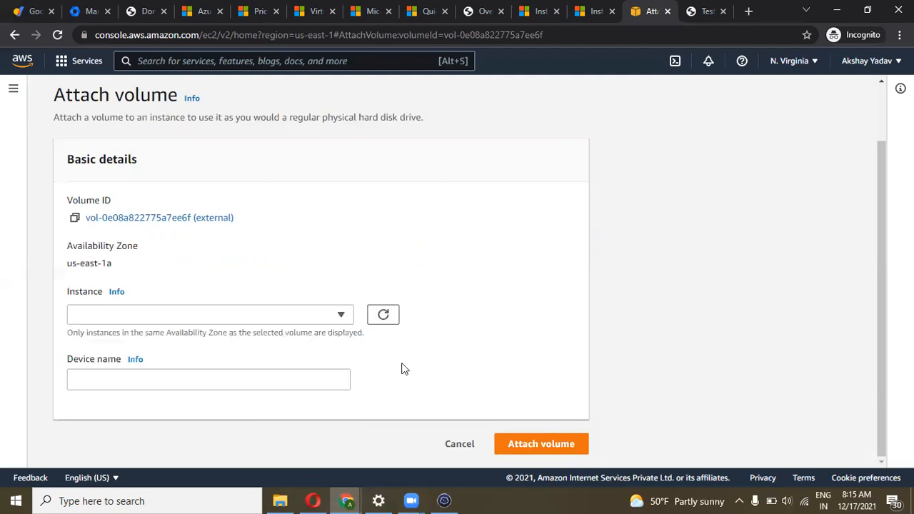
left_click(341, 318)
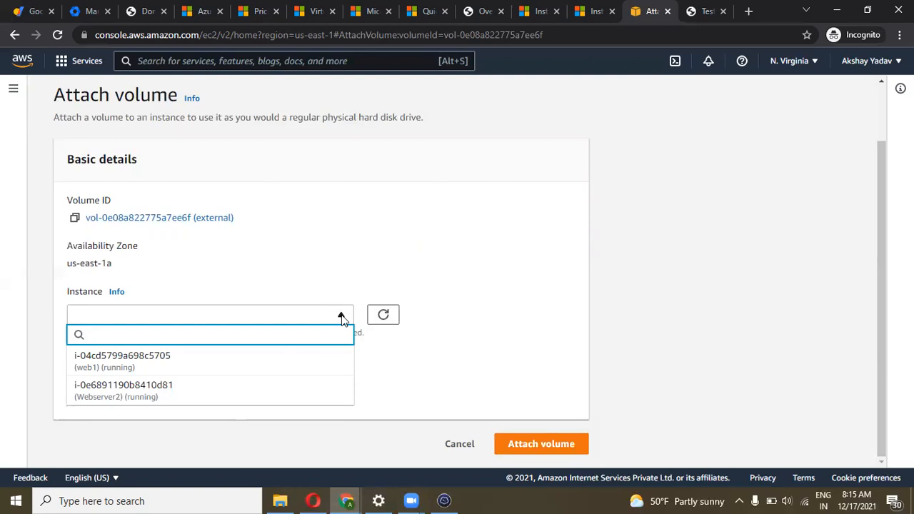
left_click(342, 319)
left_click(342, 319)
left_click(341, 318)
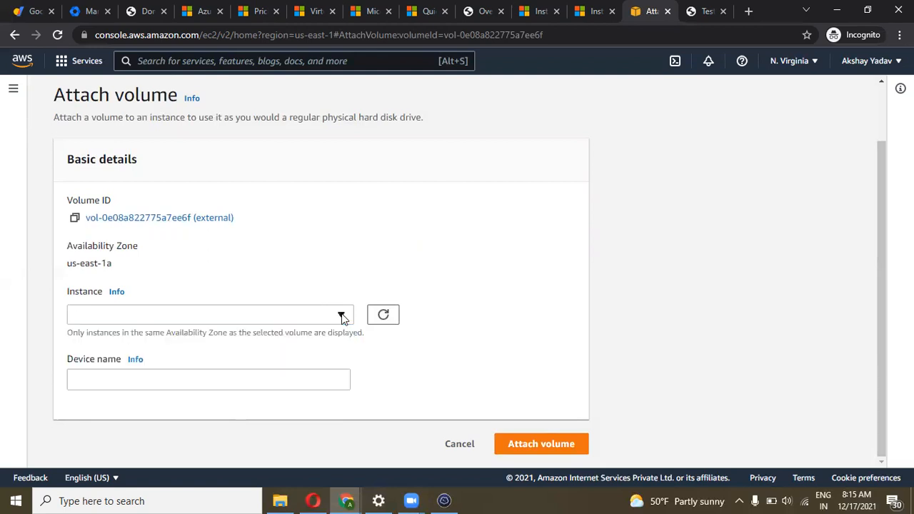
left_click(341, 319)
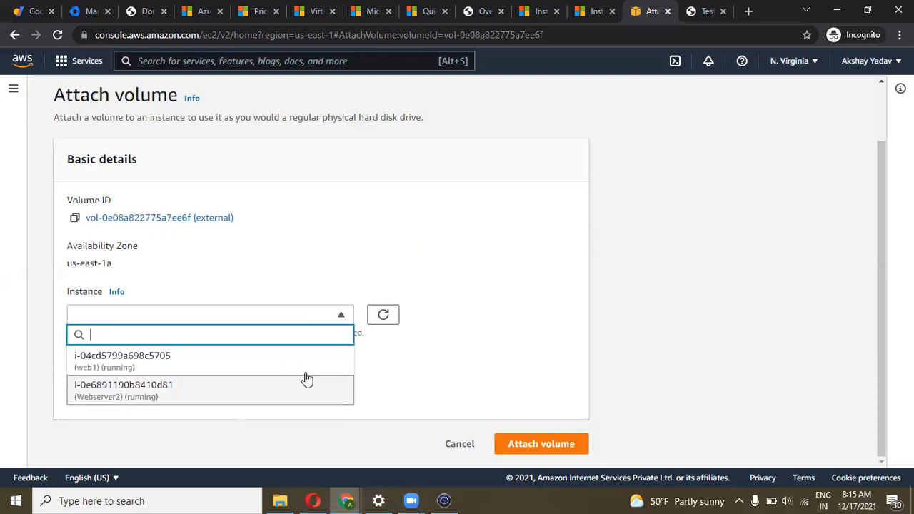
left_click(331, 316)
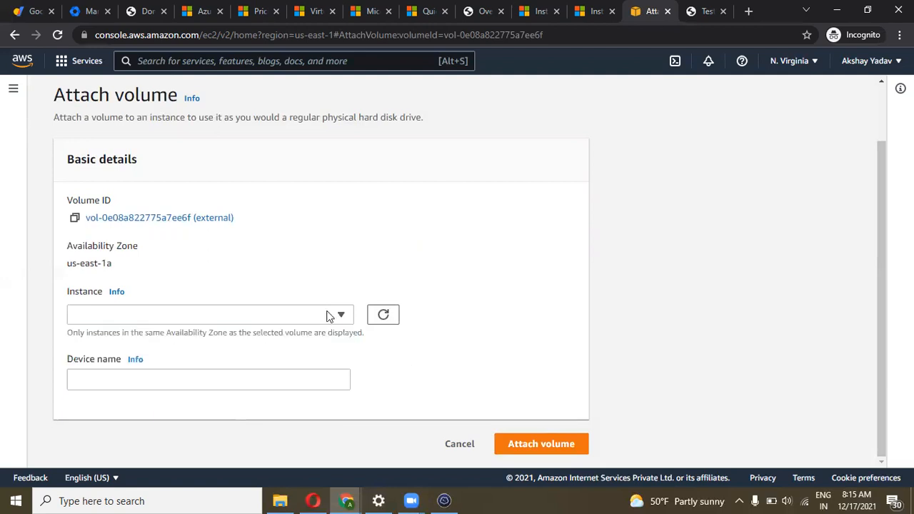
left_click(337, 316)
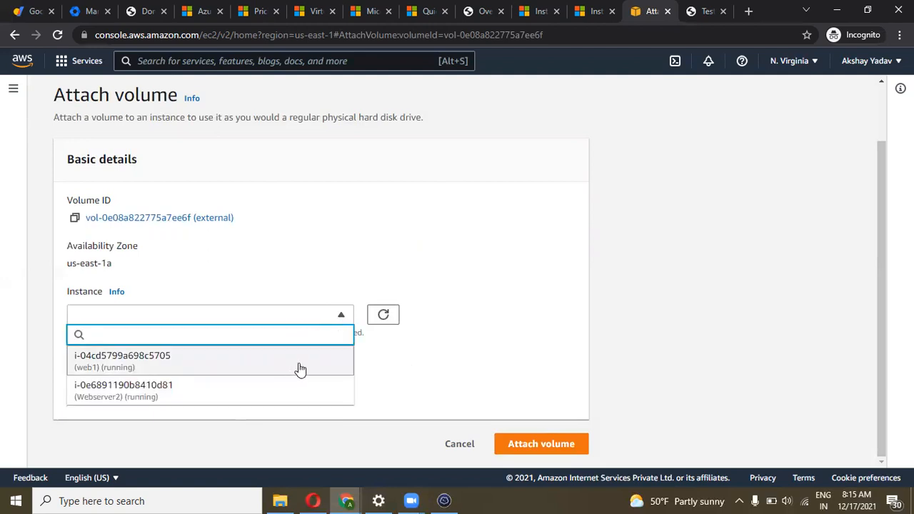
left_click(412, 350)
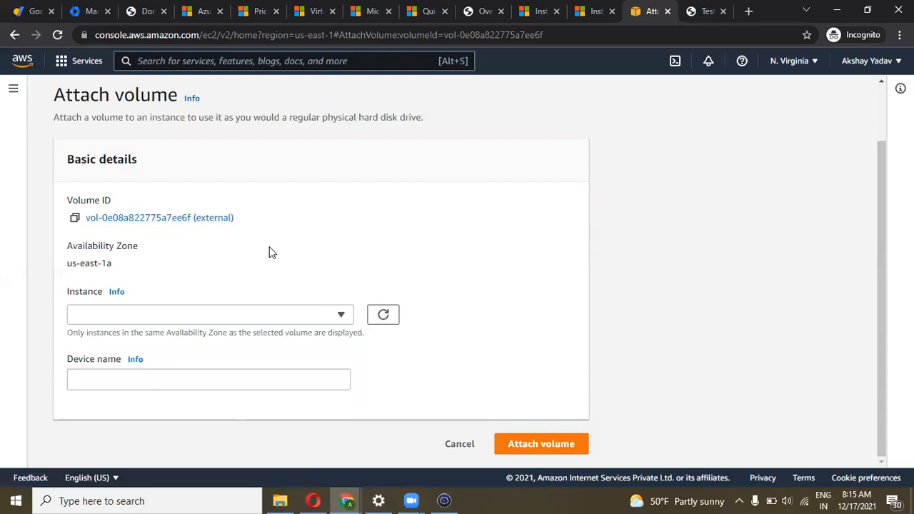
left_click_drag(115, 262, 86, 264)
left_click(87, 264)
left_click_drag(111, 263, 69, 263)
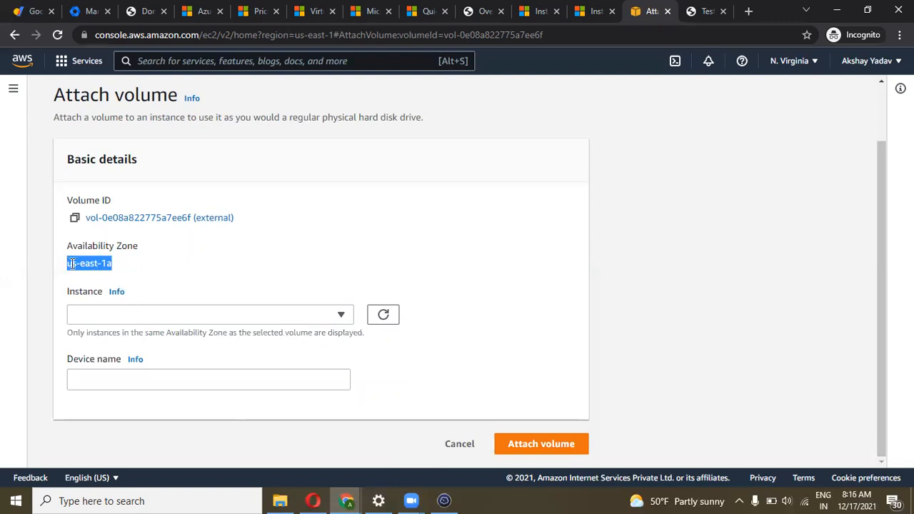
left_click(72, 265)
left_click_drag(108, 263, 53, 268)
left_click(237, 256)
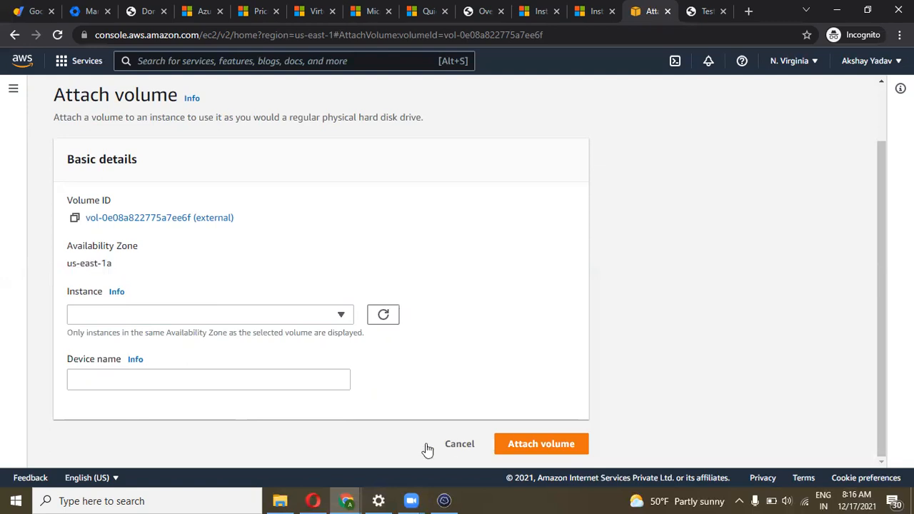
left_click(461, 445)
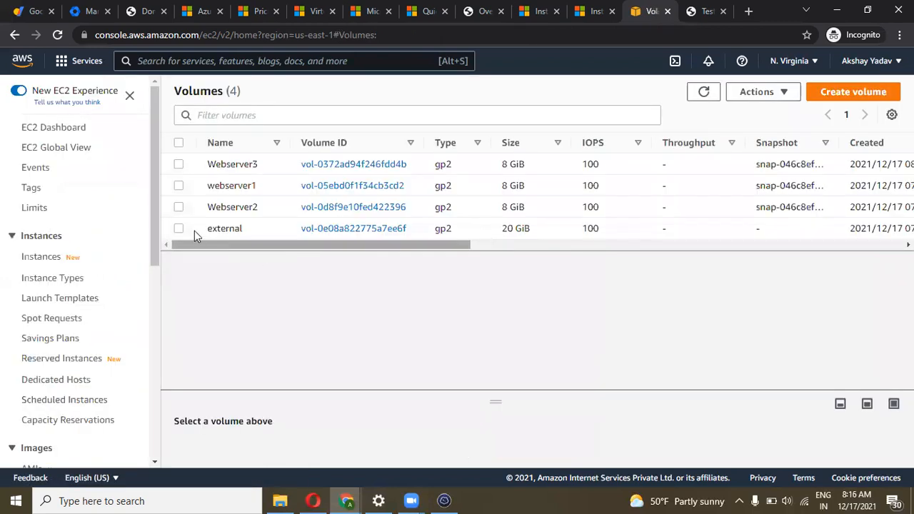
Start a snapshot of the 20 GiB external volume and enter 'Snapshot' as the description
left_click(178, 228)
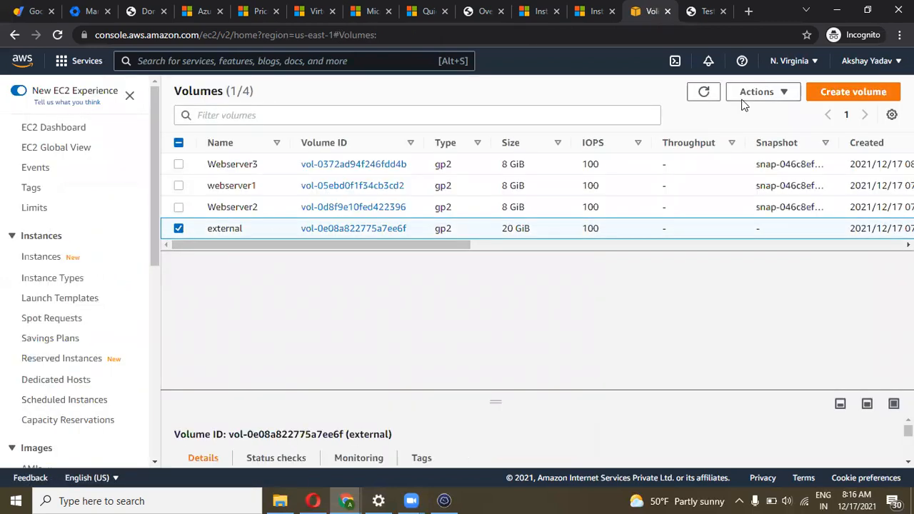
left_click(764, 94)
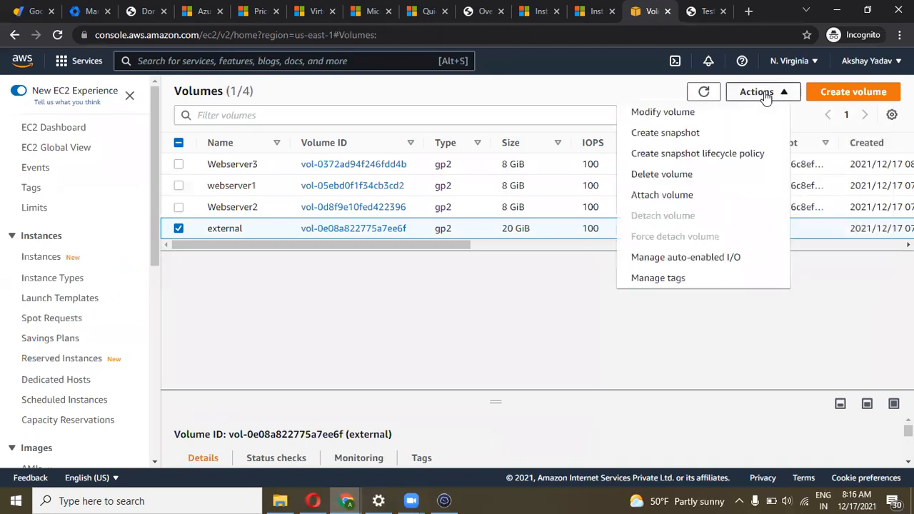
left_click(682, 134)
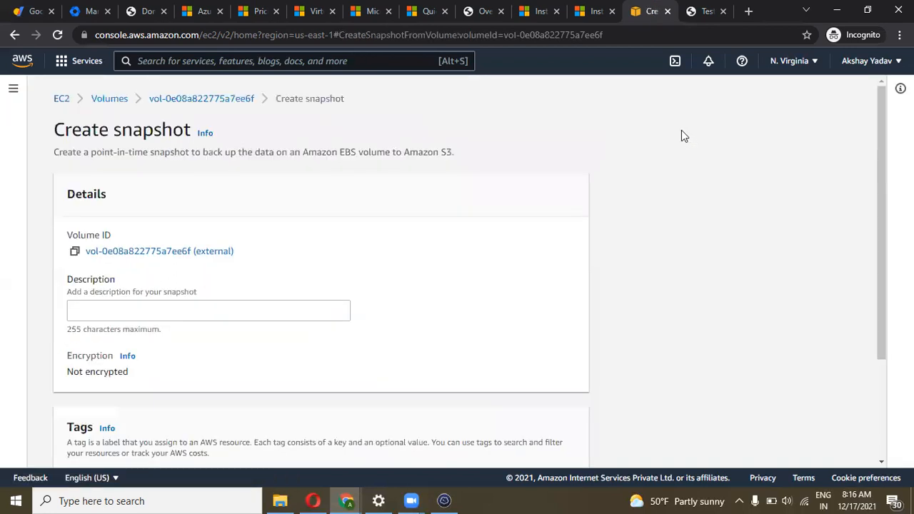
left_click(147, 319)
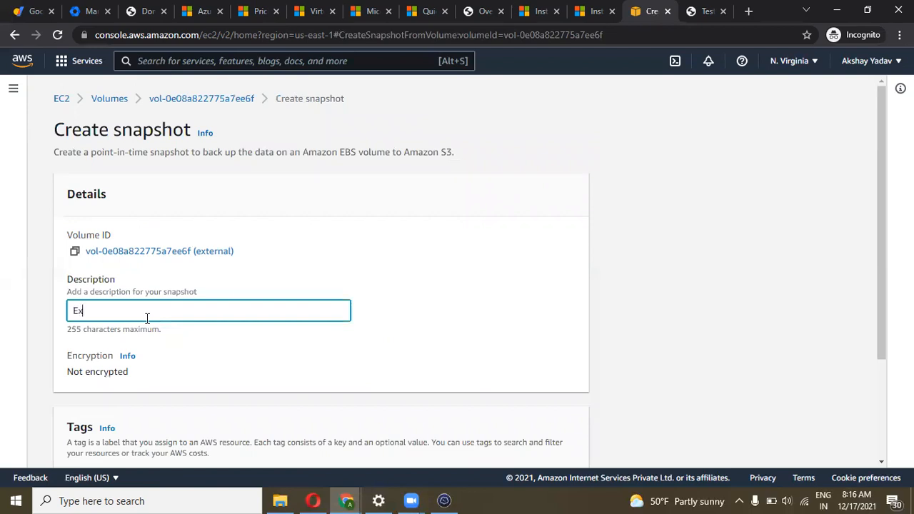
type("Snapsot")
key("BackSpace")
type("hot")
Complete the description as 'External Volume Snapshot' and create the snapshot
left_click(106, 312)
key("BackSpace")
type("s")
key("BackSpace")
type("S")
key("Left")
type("Volume")
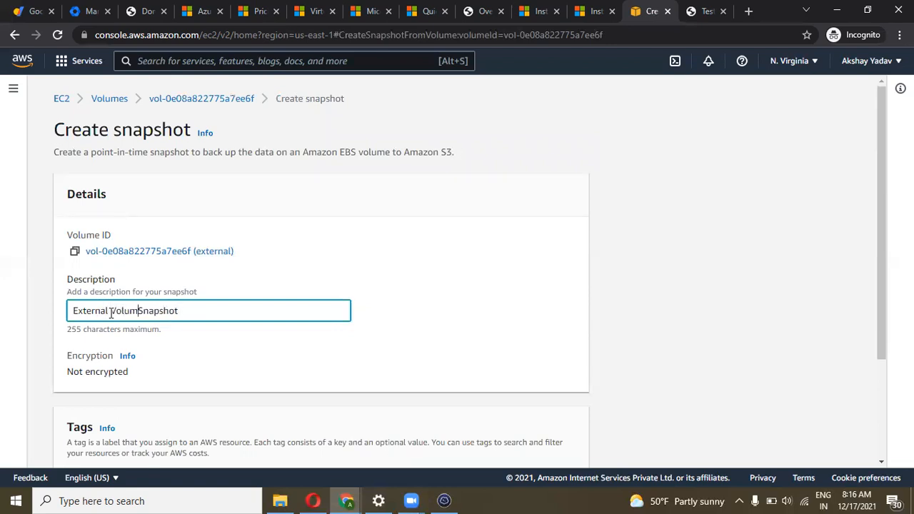
scroll(255, 334, "down", 1)
scroll(255, 335, "down", 3)
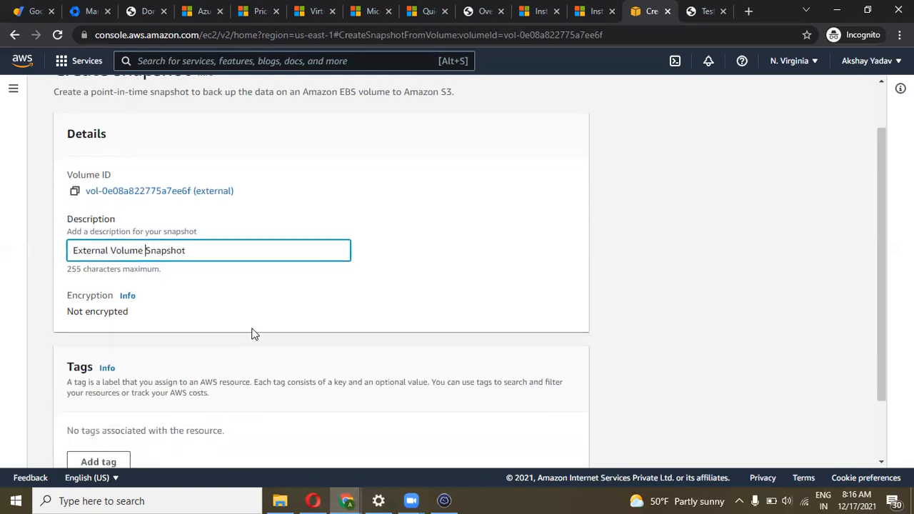
left_click(539, 444)
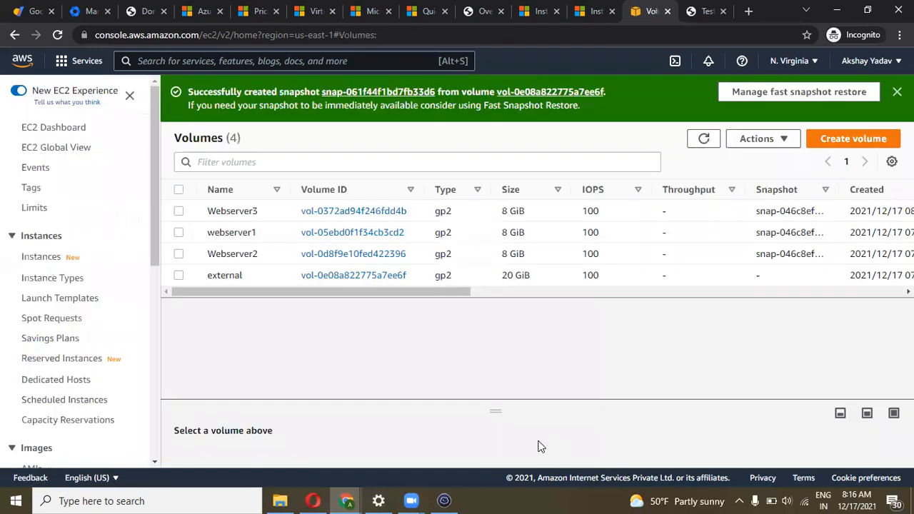
On the Snapshots page, name the new snapshot 'External Volume snap'
scroll(103, 256, "down", 1)
scroll(102, 255, "down", 3)
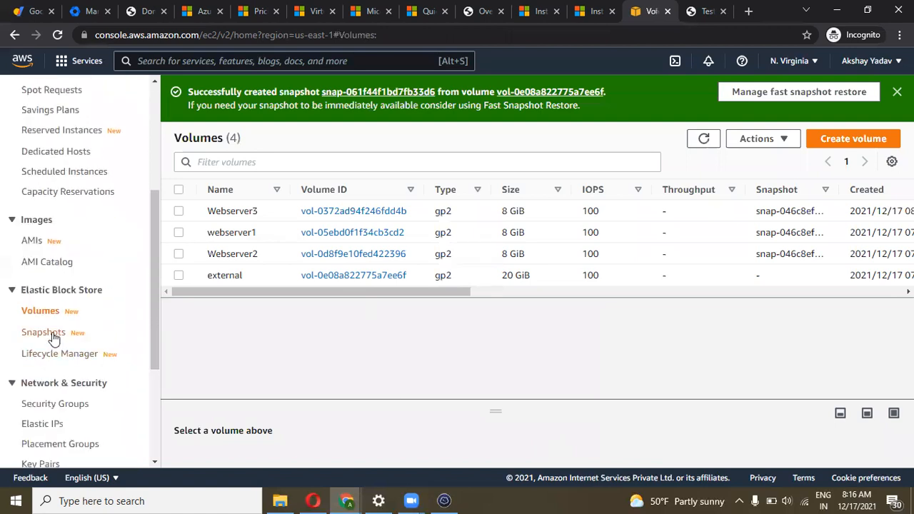
left_click(59, 339)
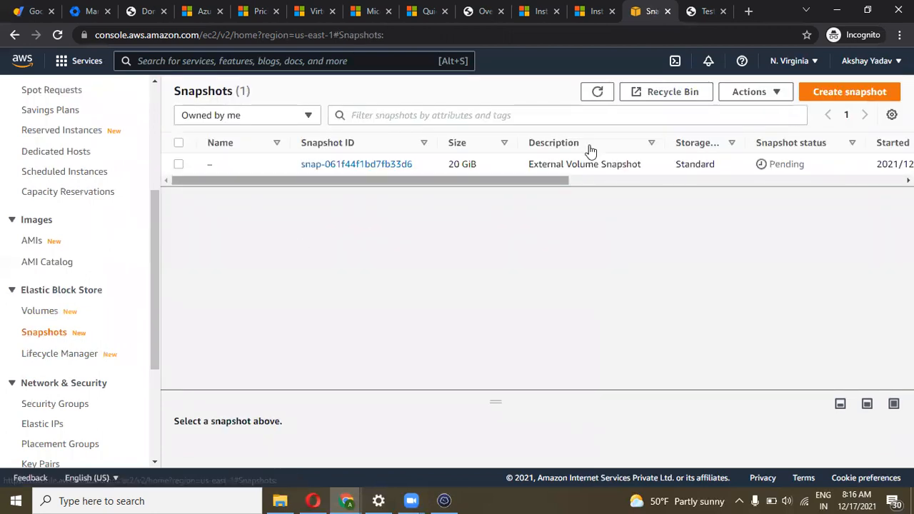
left_click(597, 93)
left_click_drag(467, 183, 394, 165)
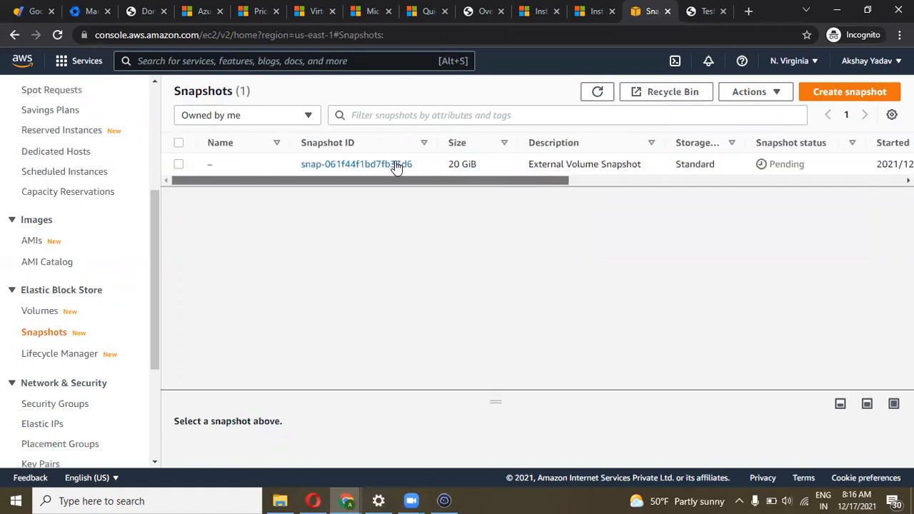
left_click(222, 164)
type("Exter")
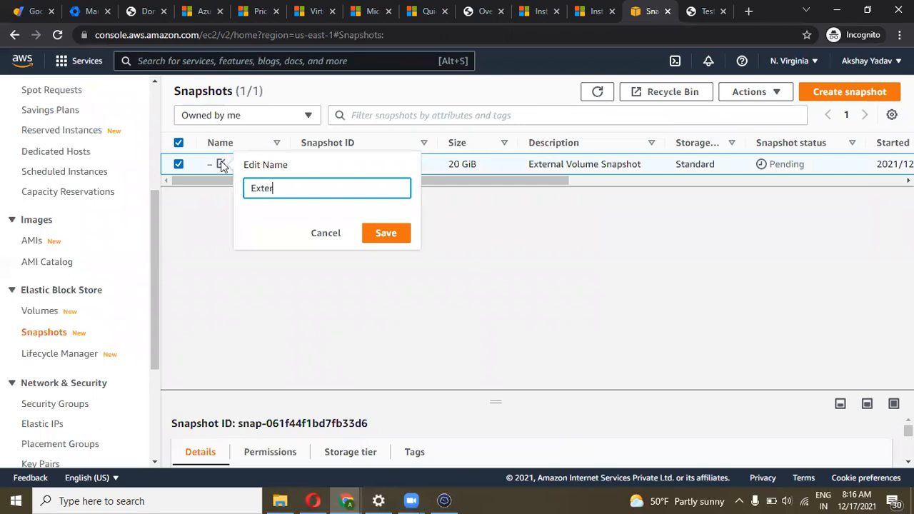
type("nal Volume snap")
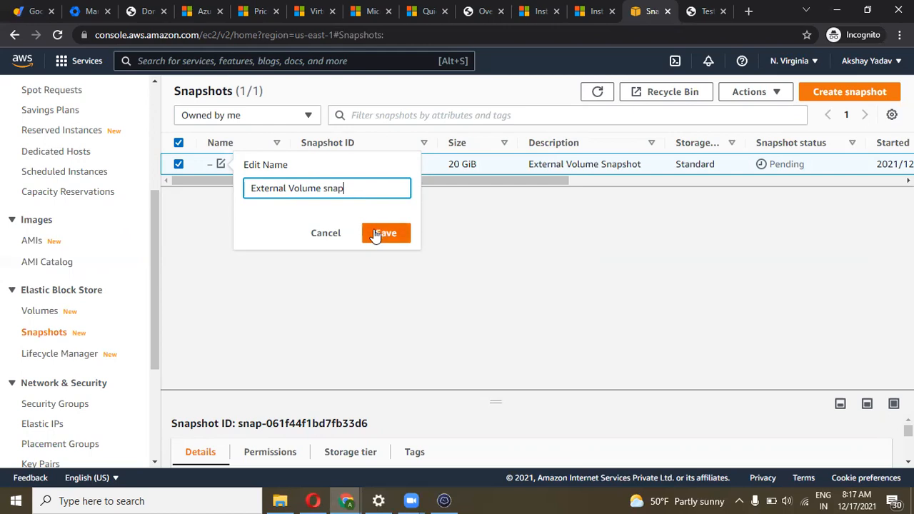
left_click(375, 234)
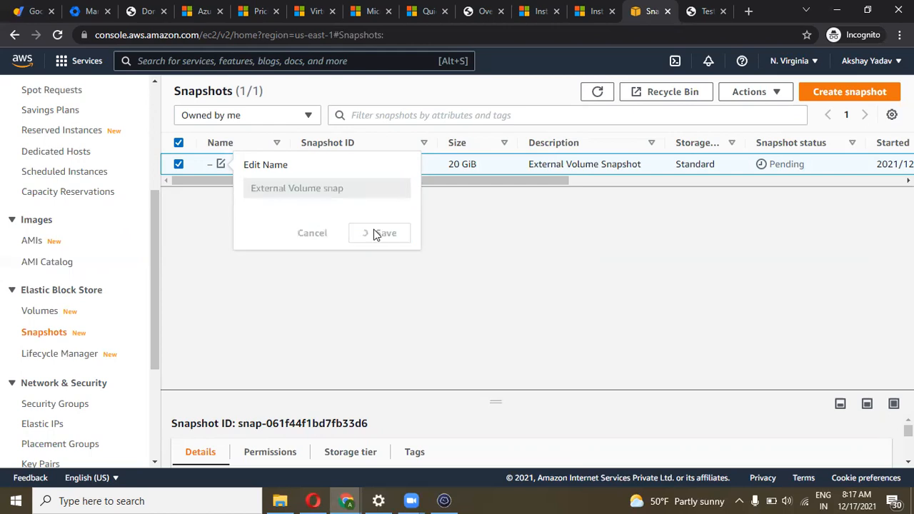
Refresh the snapshot list until the 20 GiB snapshot shows Completed, Available (100%)
left_click(60, 34)
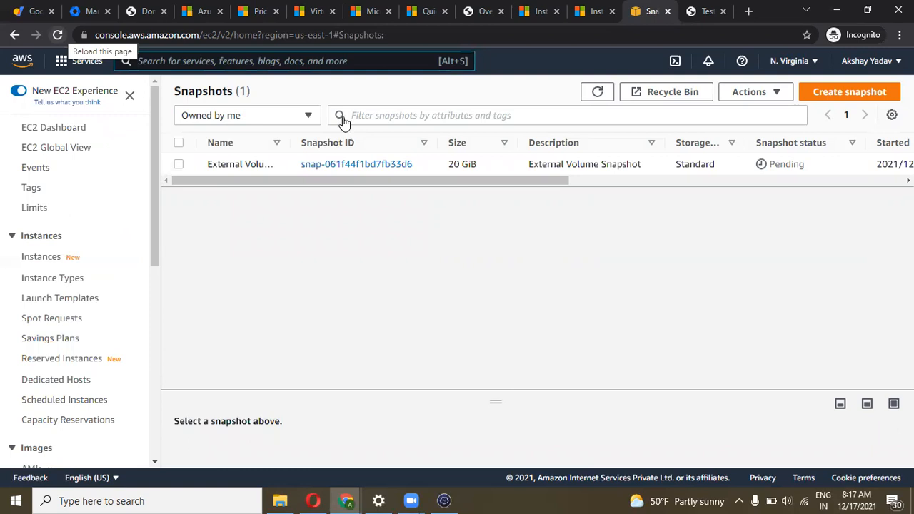
scroll(501, 175, "right", 3)
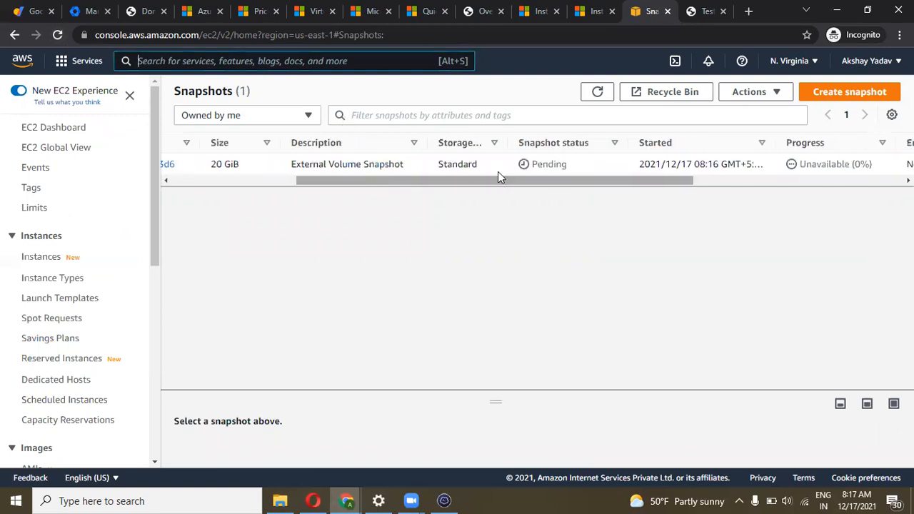
left_click_drag(514, 183, 573, 168)
left_click(599, 94)
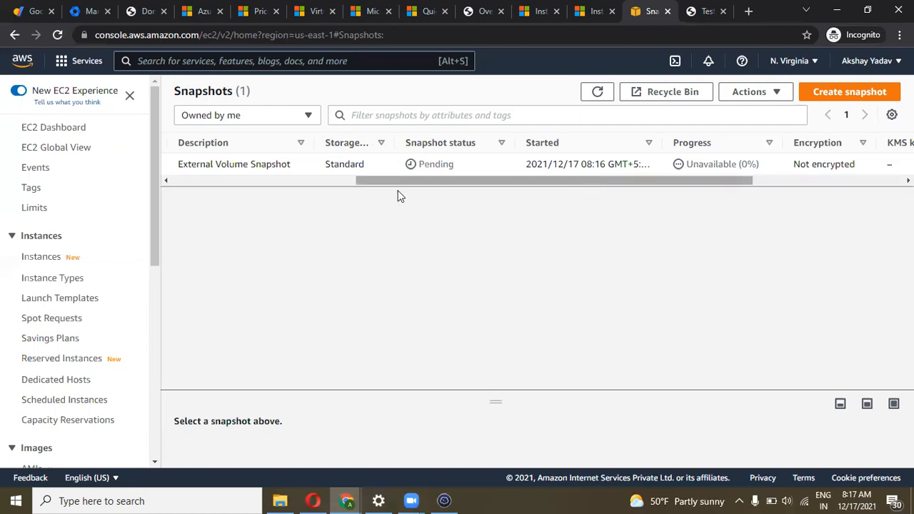
left_click_drag(398, 190, 286, 192)
left_click(598, 93)
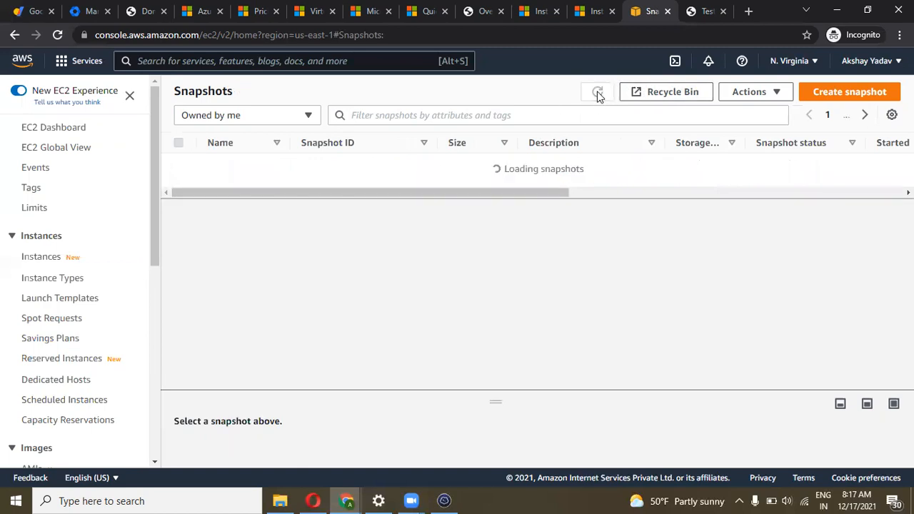
left_click_drag(513, 179, 715, 177)
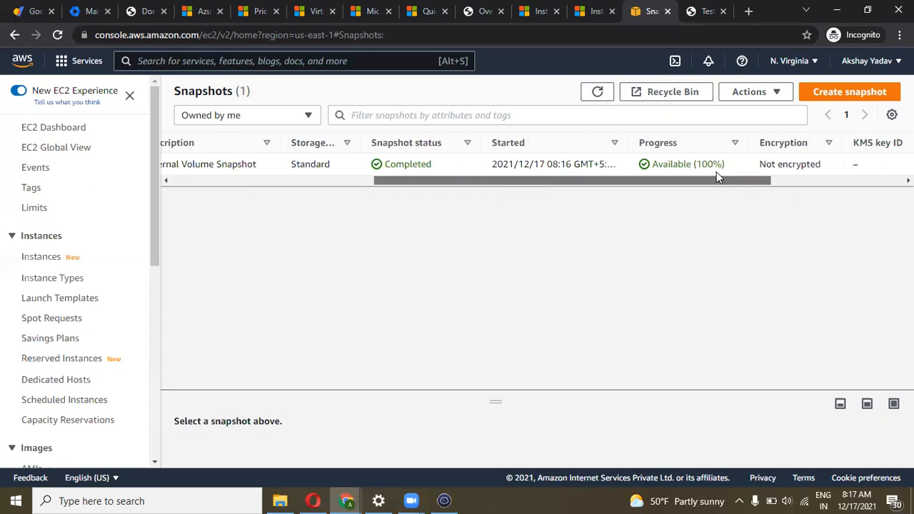
left_click_drag(638, 185, 218, 177)
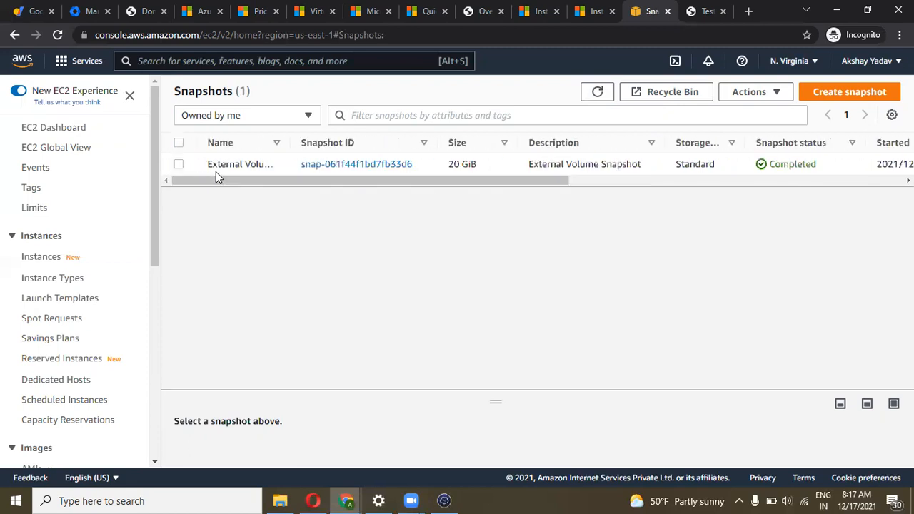
Create a new volume from the External Volume Snapshot in availability zone us-east-1c
left_click(179, 164)
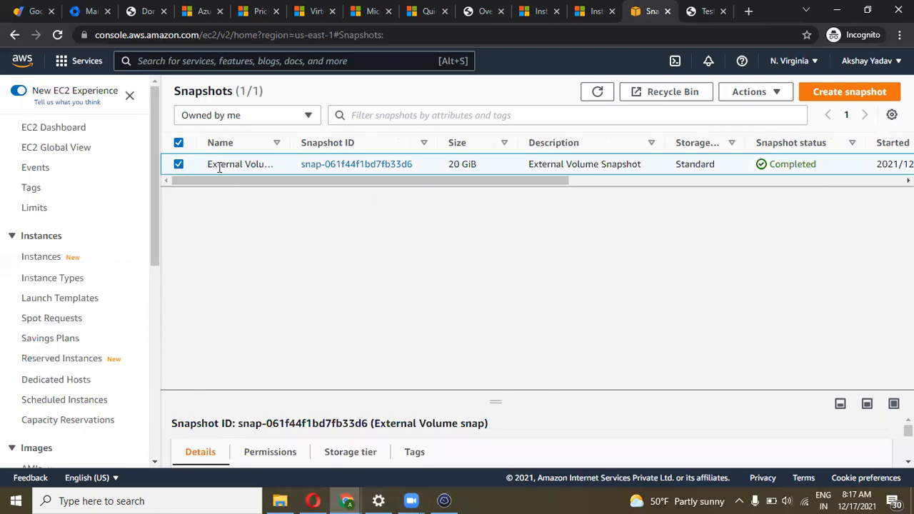
left_click(780, 91)
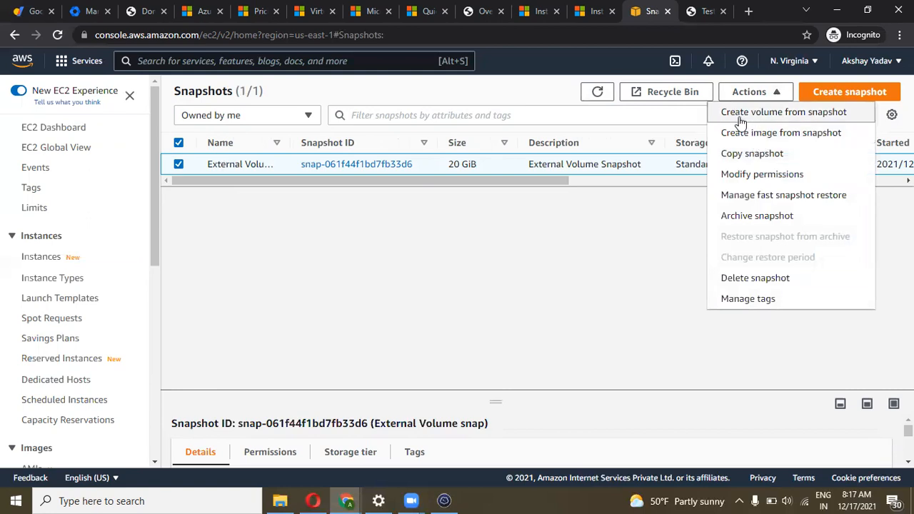
left_click(758, 112)
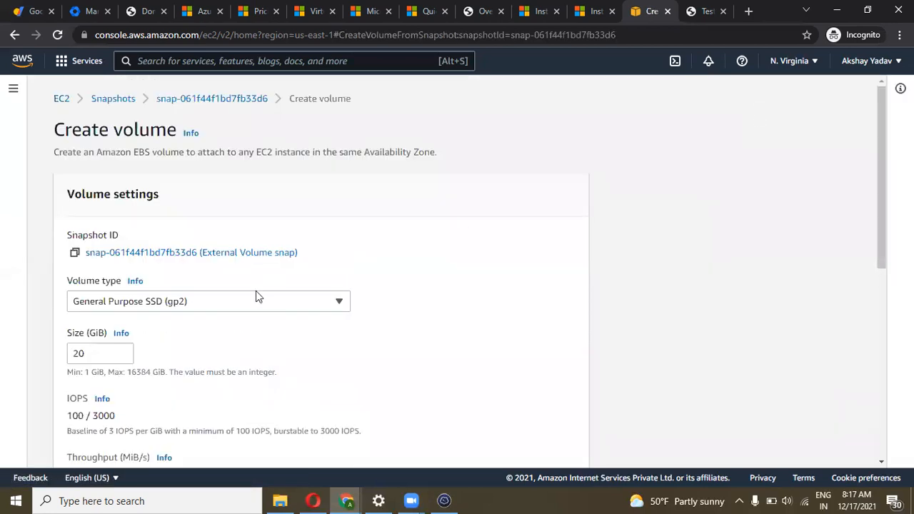
scroll(256, 292, "down", 3)
scroll(256, 291, "down", 1)
left_click(211, 329)
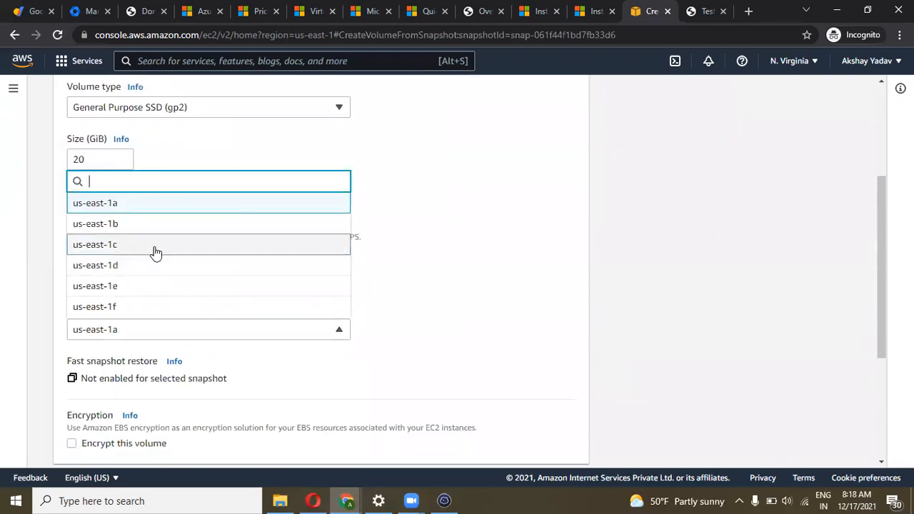
left_click(156, 253)
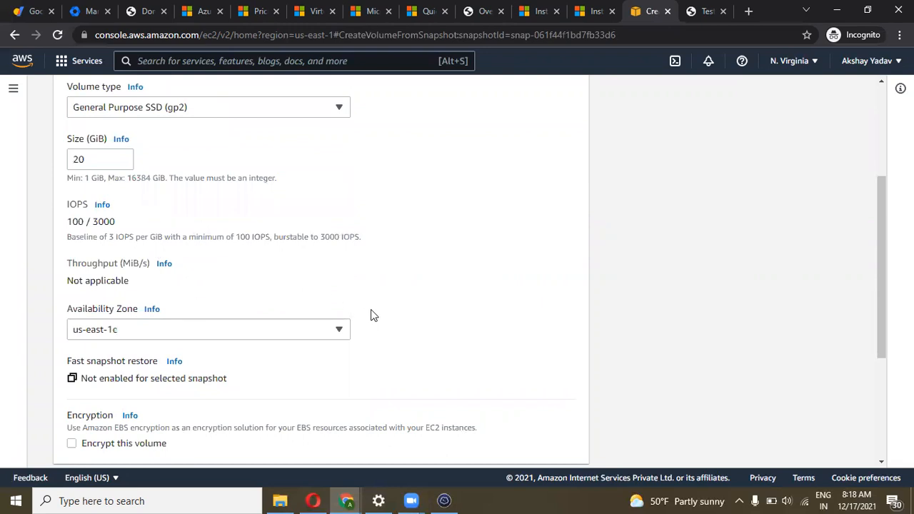
scroll(371, 310, "down", 2)
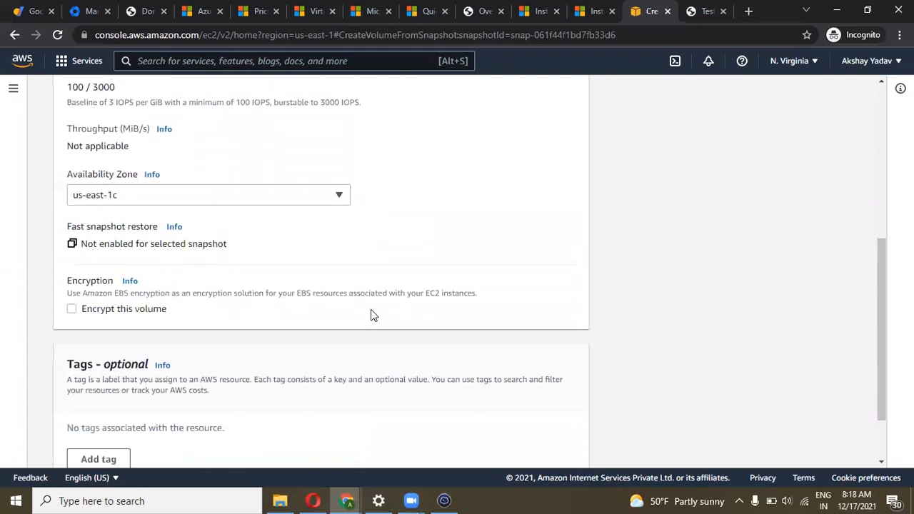
scroll(371, 309, "down", 2)
left_click(545, 443)
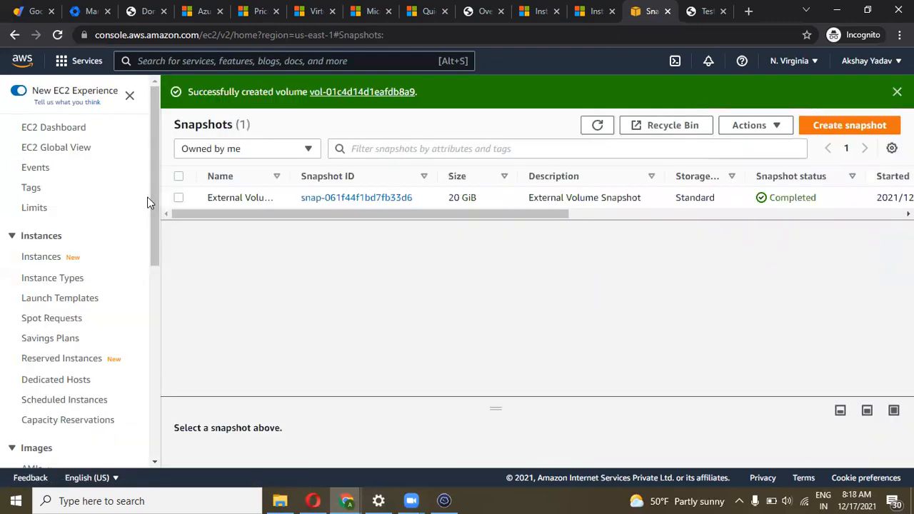
Name the new unnamed 20 GiB volume '1C External' in the Volumes list
left_click(356, 93)
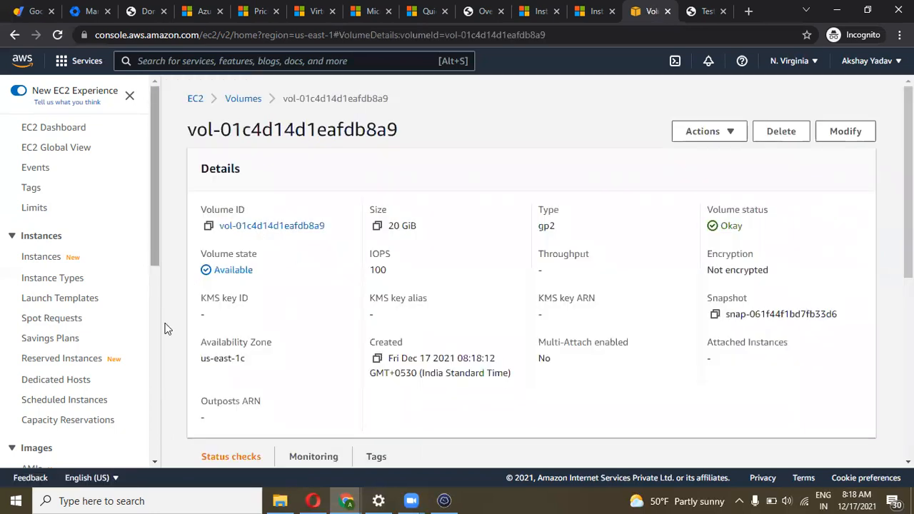
scroll(143, 330, "down", 3)
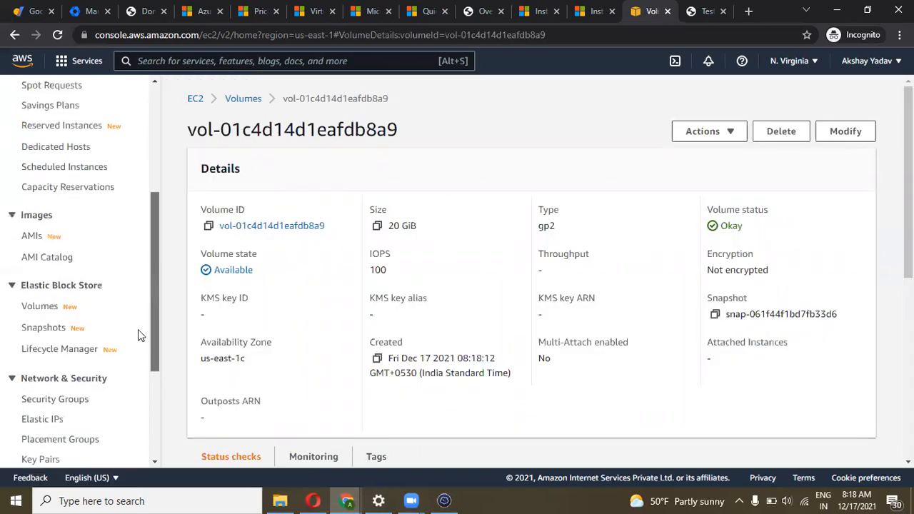
left_click(56, 311)
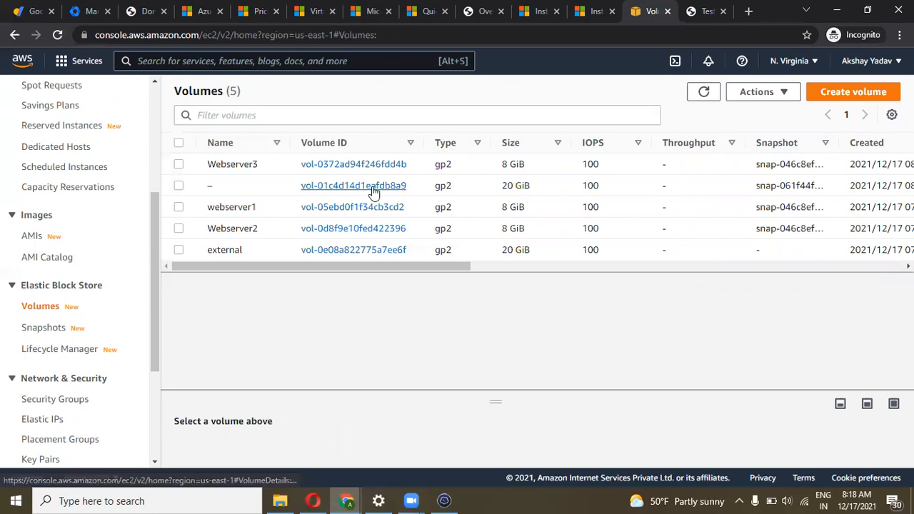
left_click(220, 186)
type("1C External")
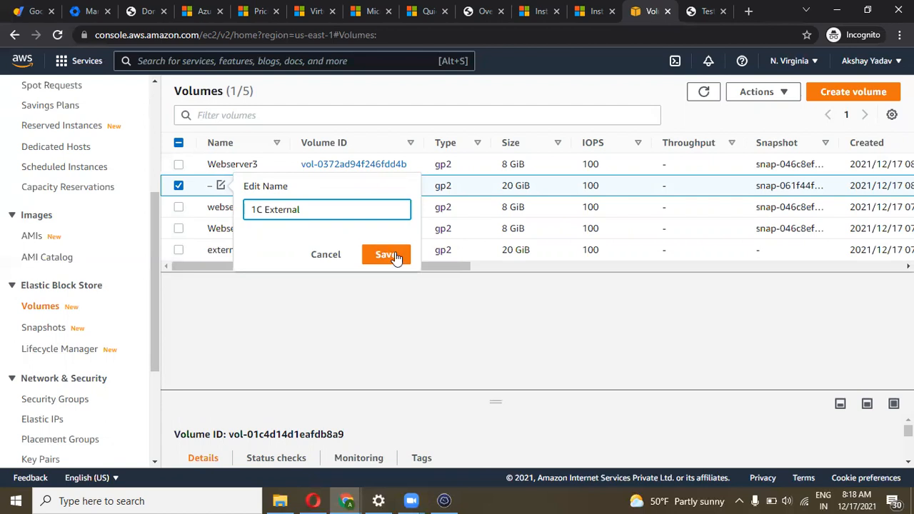
left_click(391, 254)
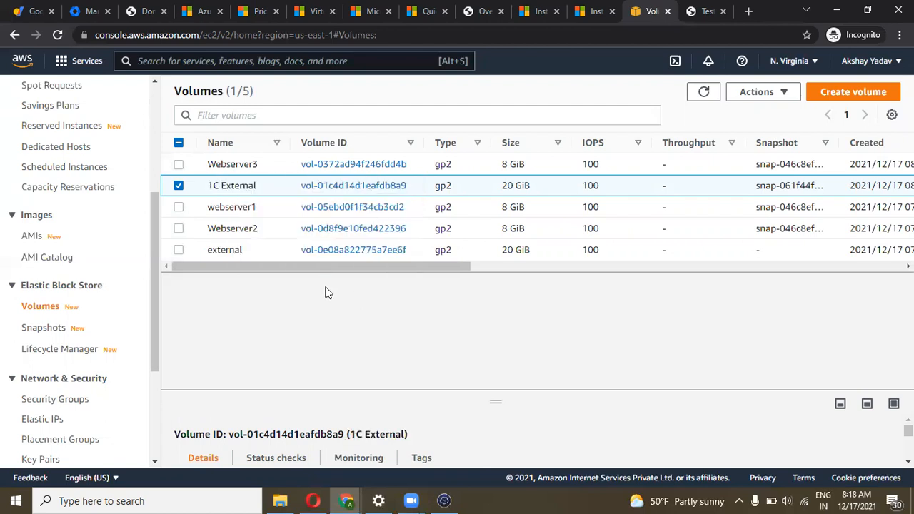
left_click_drag(307, 269, 253, 294)
left_click_drag(393, 287, 515, 261)
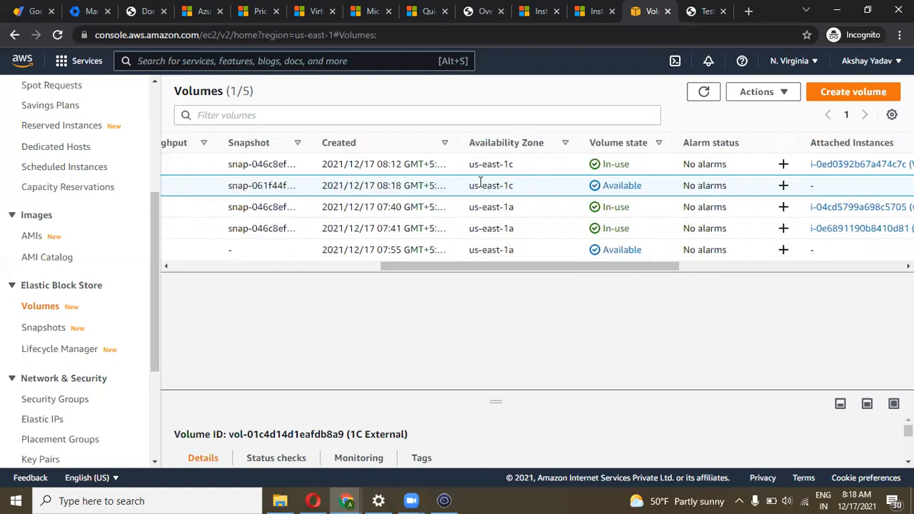
left_click_drag(443, 271, 166, 252)
Attach the 1C External volume to the Webserver3 instance at the default /dev/sdf
left_click(762, 94)
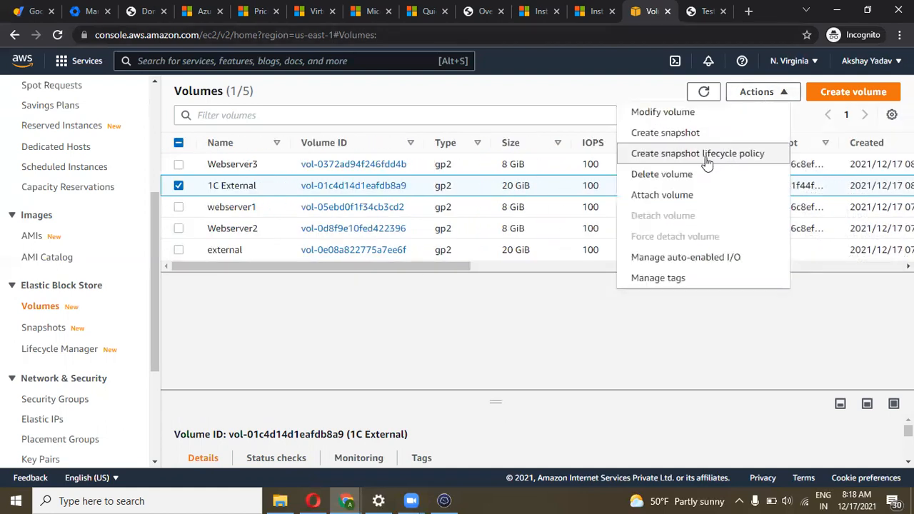
left_click(684, 193)
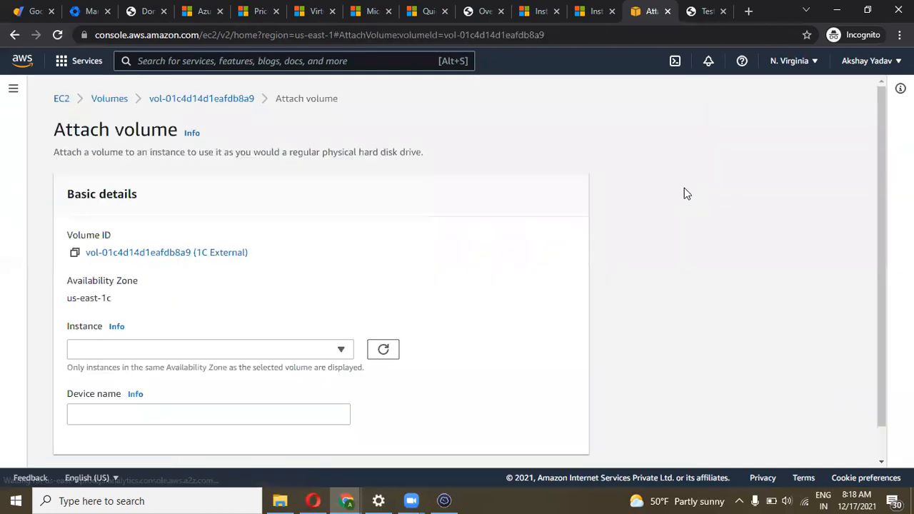
left_click(262, 351)
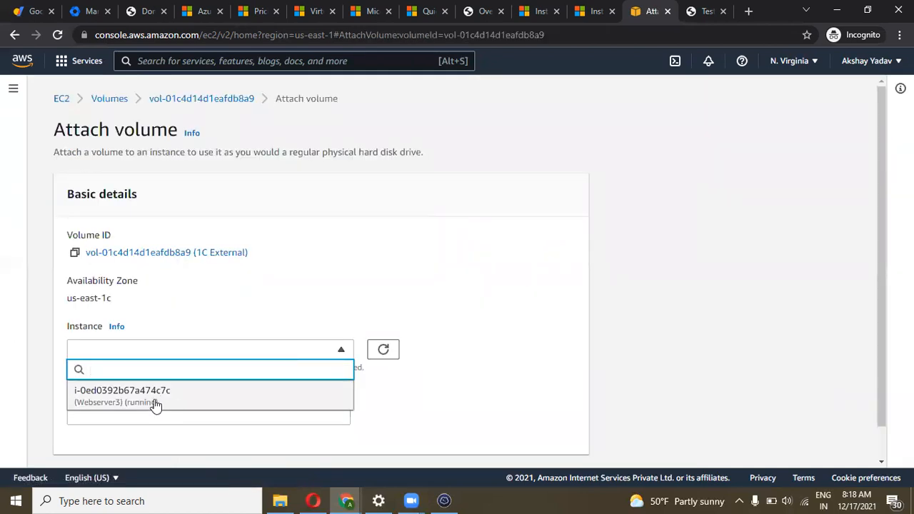
left_click(153, 397)
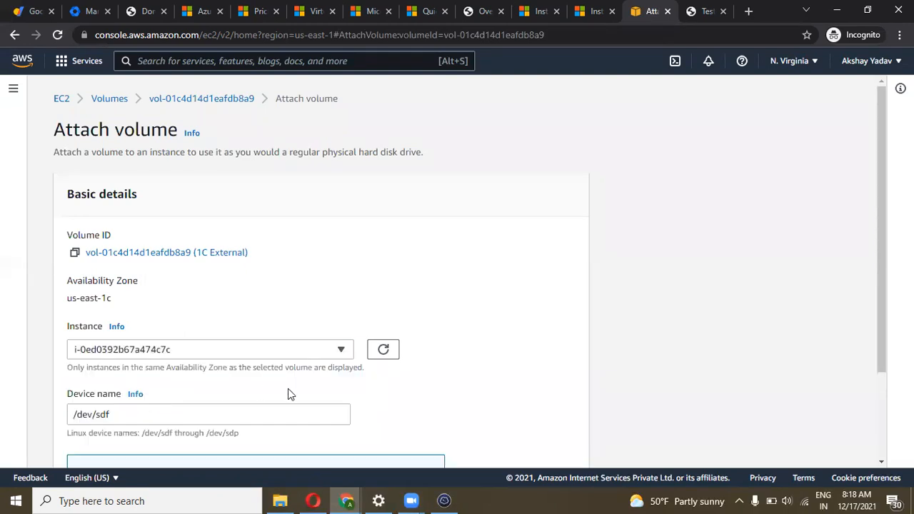
scroll(287, 390, "down", 3)
left_click(517, 455)
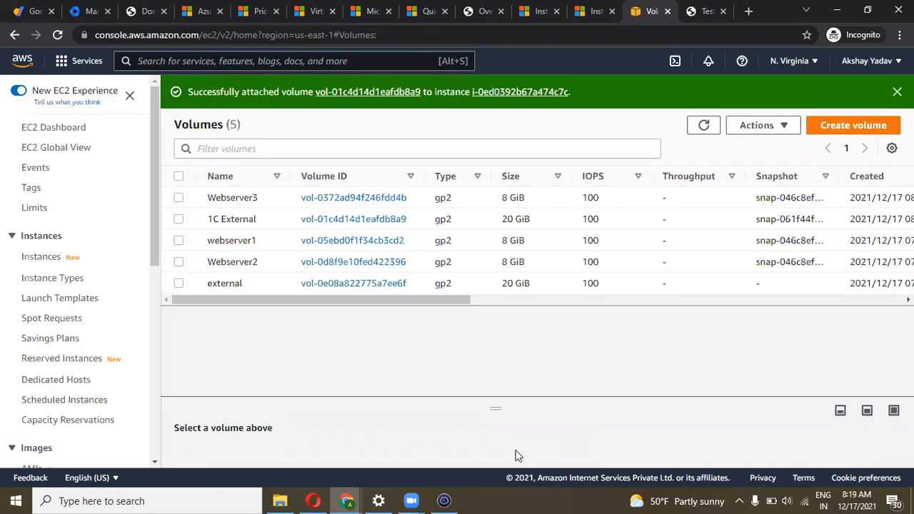
On Webserver3, run lsblk to spot the 20G xvdf disk and switch to root with sudo su
left_click(444, 500)
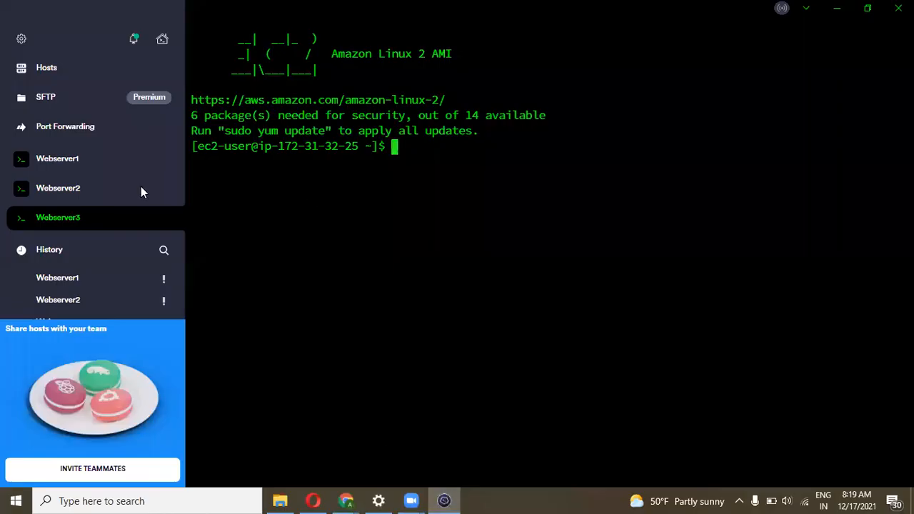
type("lsblk")
key("Return")
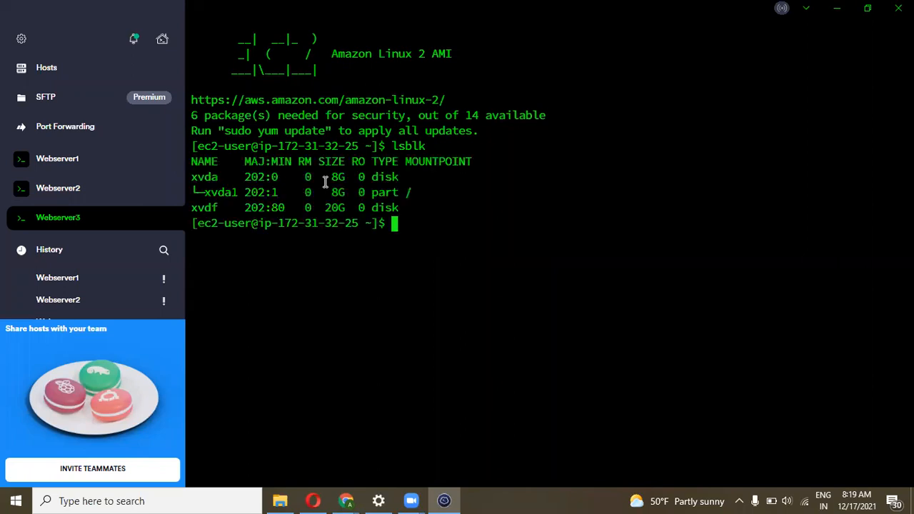
left_click_drag(385, 208, 281, 207)
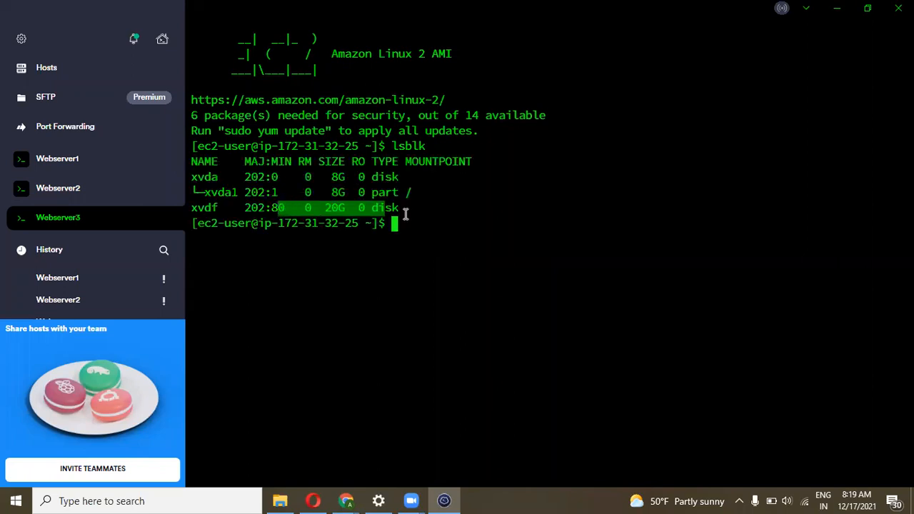
left_click(412, 222)
type("sudo su")
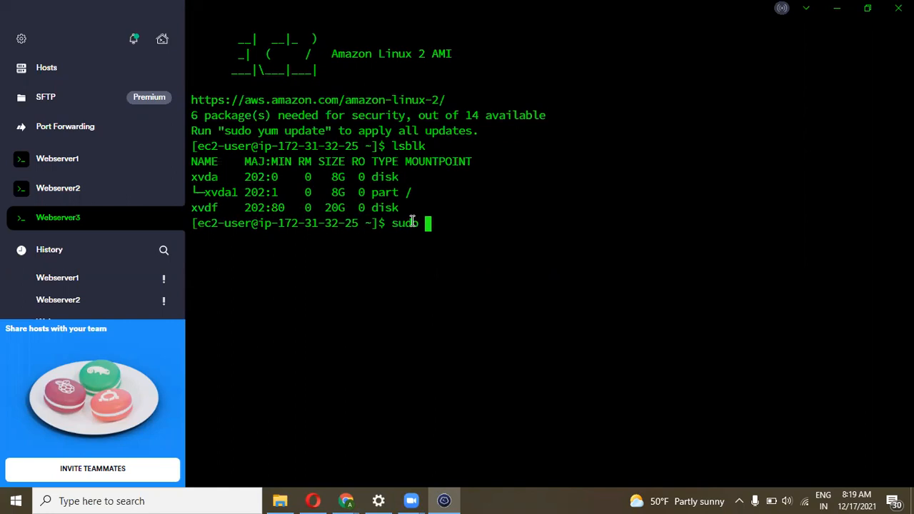
key("Return")
Create /cloud, mount /dev/xvdf on it, and confirm the 20G mount with df -h
type("mkd")
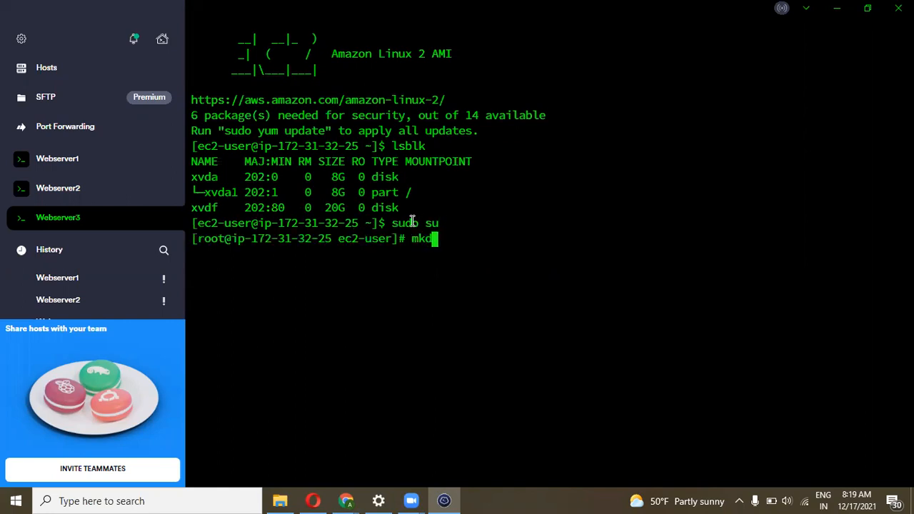
type("ir cloud")
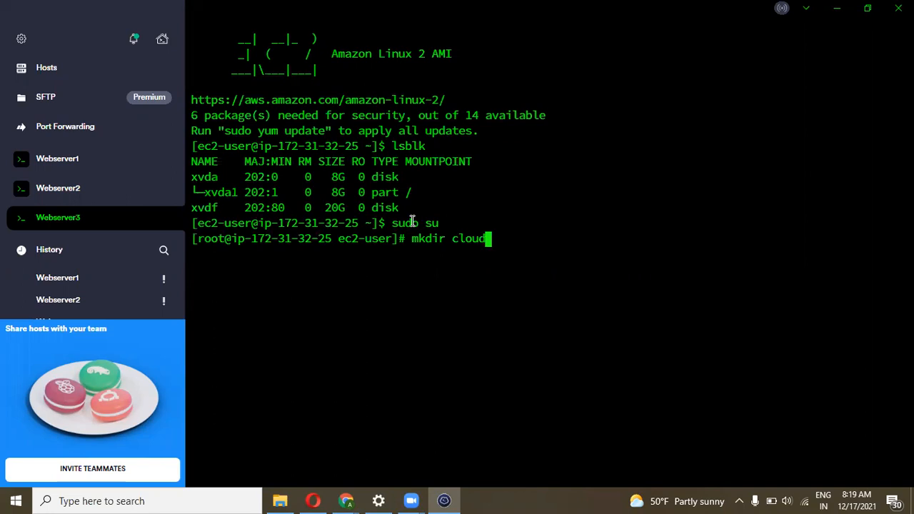
key("Left")
key("Left")
key("Left")
key("Left")
key("Left")
type("/")
key("Return")
type("mou")
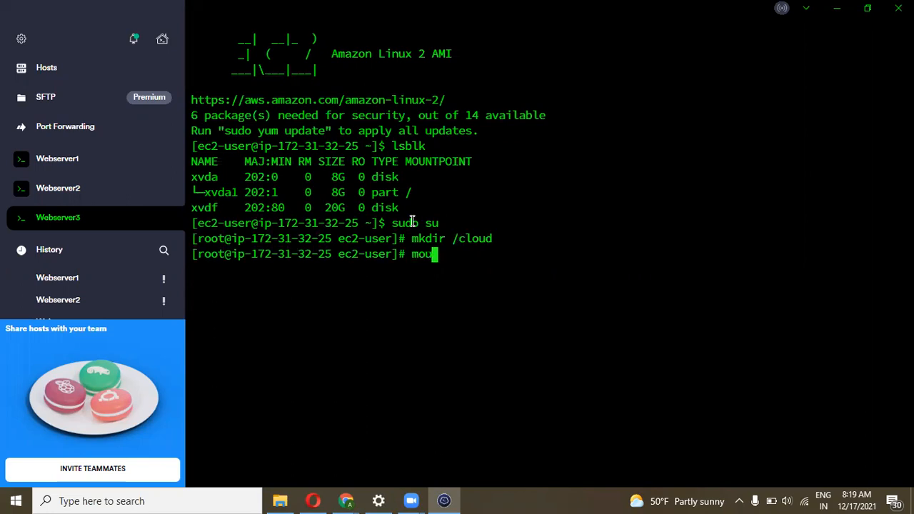
key("BackSpace")
key("BackSpace")
key("BackSpace")
type("mount /xvd")
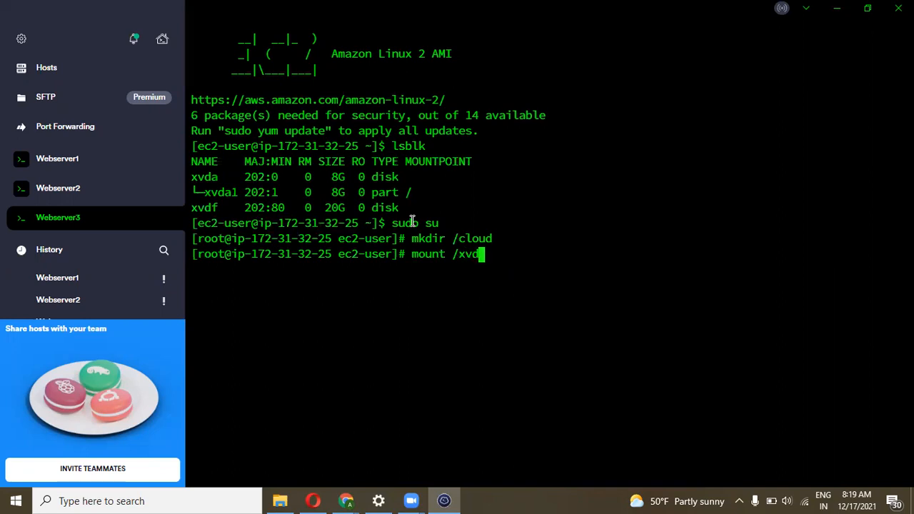
key("BackSpace")
key("BackSpace")
key("BackSpace")
type("dev/xvdf ")
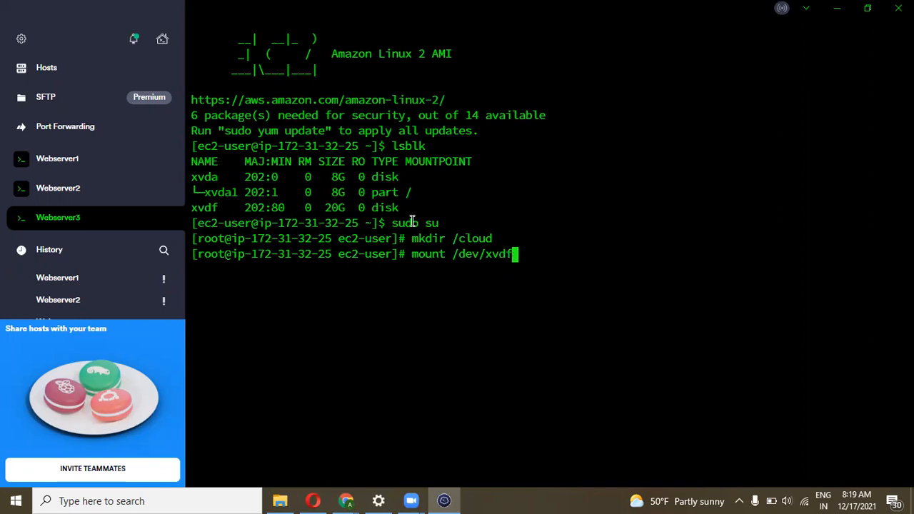
type("/cl")
key("Tab")
key("Return")
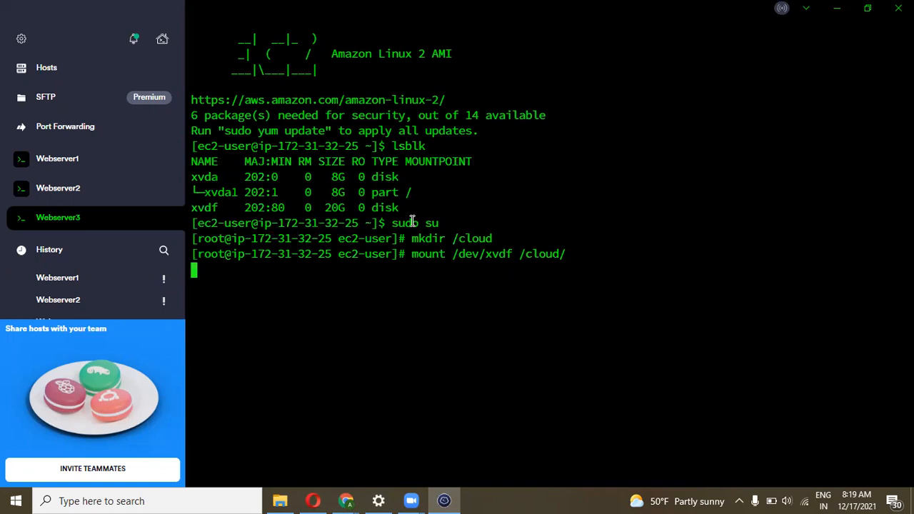
type("df -h")
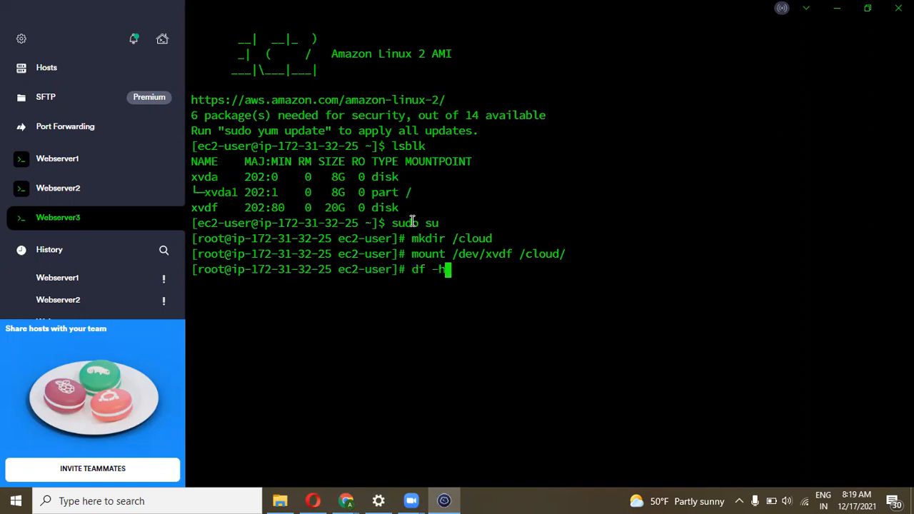
key("Return")
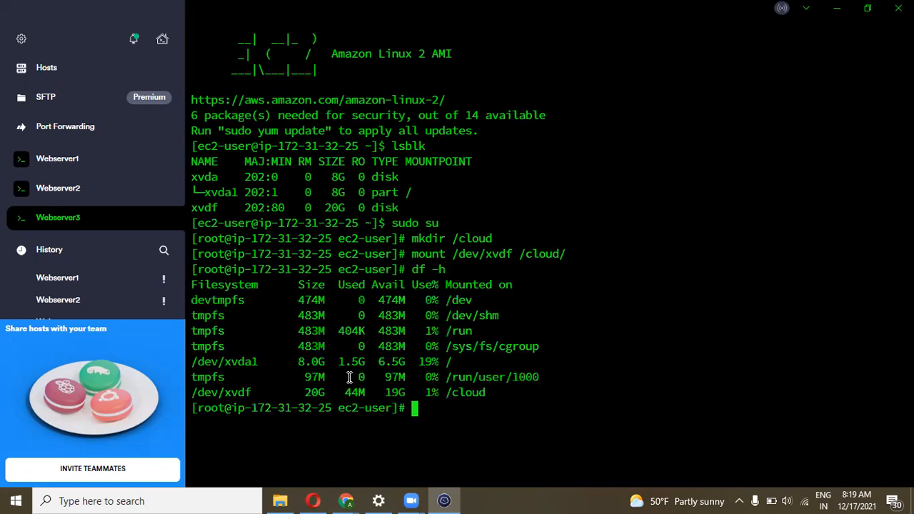
left_click_drag(302, 398, 414, 385)
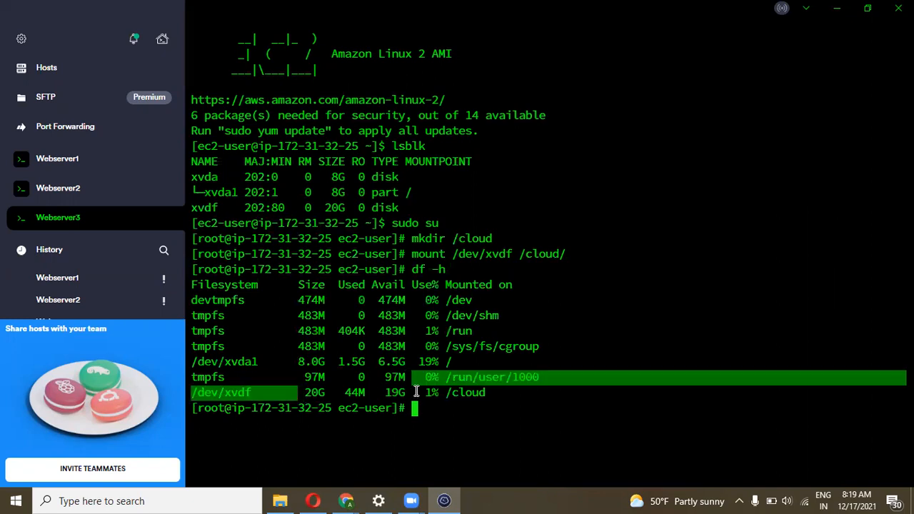
left_click(416, 392)
Change into /cloud and list its files: akshay, cloud, devops, hello, india, test
type("cd clou")
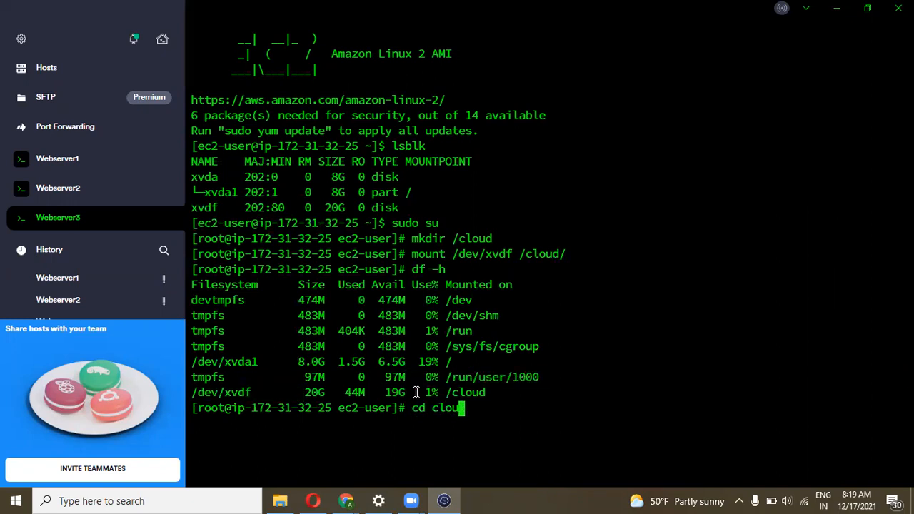
key("Return")
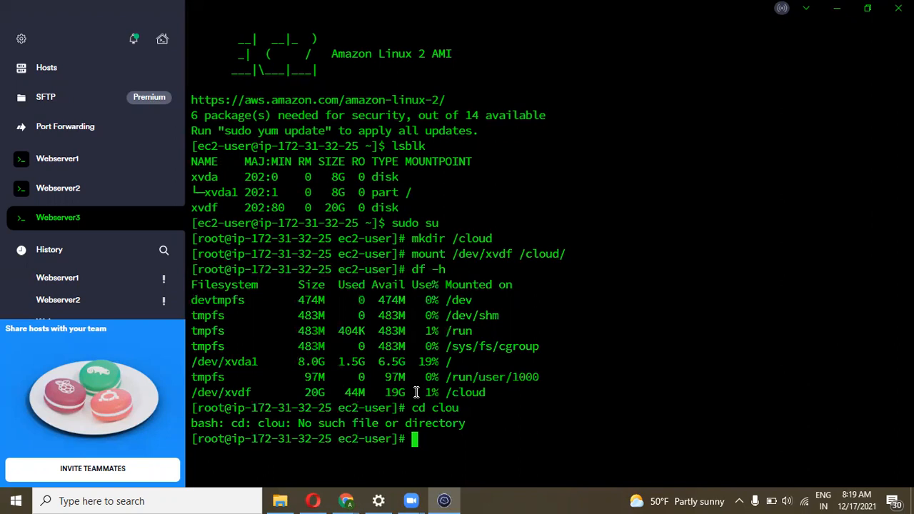
type("cd /cloud/")
key("Return")
type("ls")
key("Return")
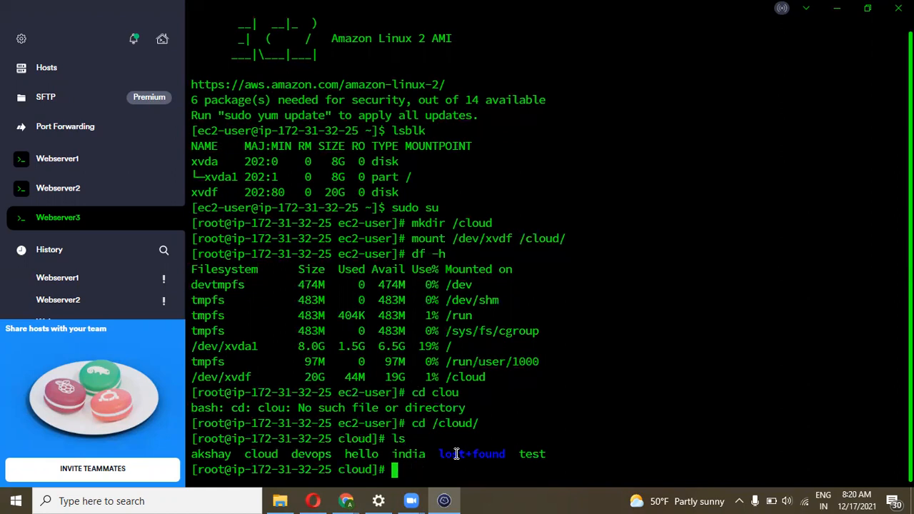
left_click_drag(546, 452, 171, 459)
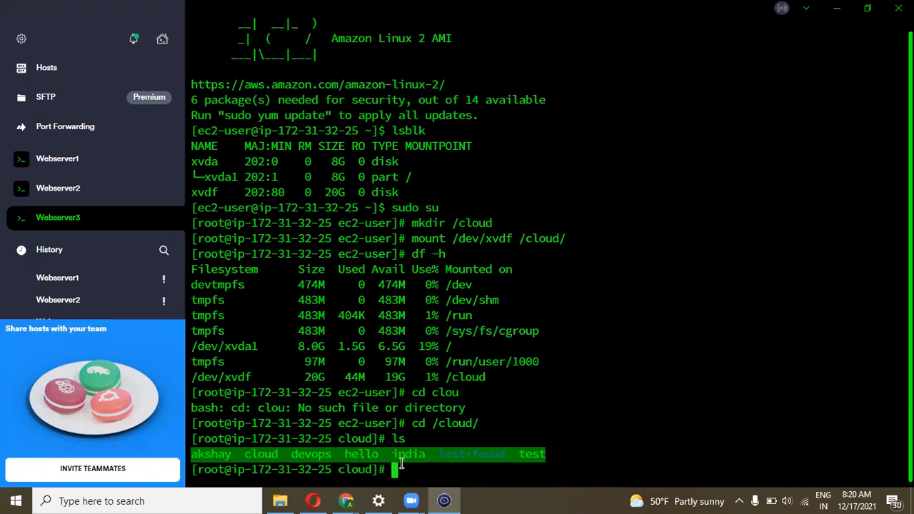
mouse_move(346, 500)
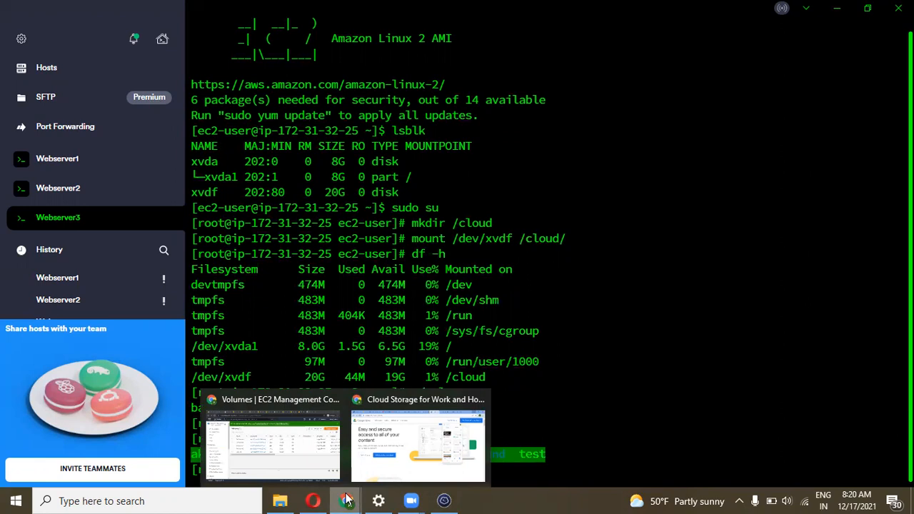
Terminate the Webserver2 and Webserver3 instances from the EC2 Instances list, leaving web1 running
left_click(306, 464)
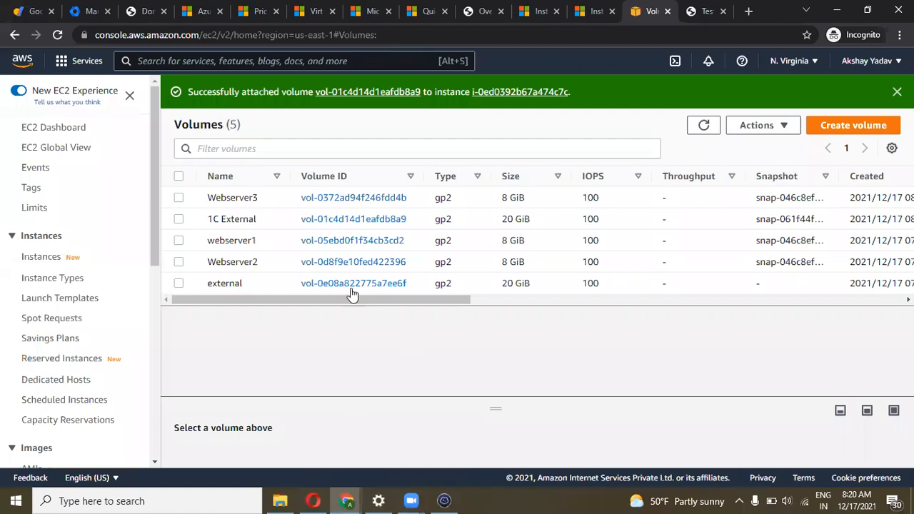
left_click_drag(341, 298, 164, 294)
mouse_move(153, 237)
left_mouse_down()
mouse_move(153, 274)
mouse_move(151, 228)
left_mouse_up()
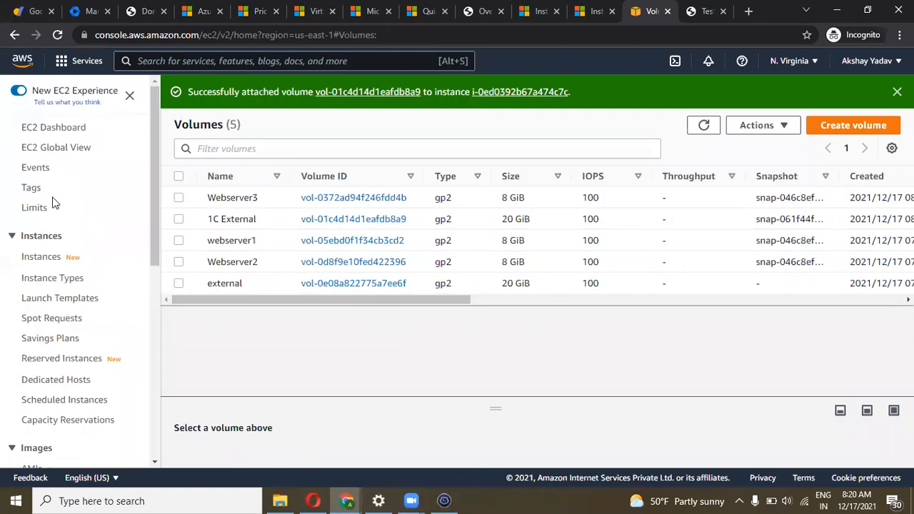
left_click(40, 261)
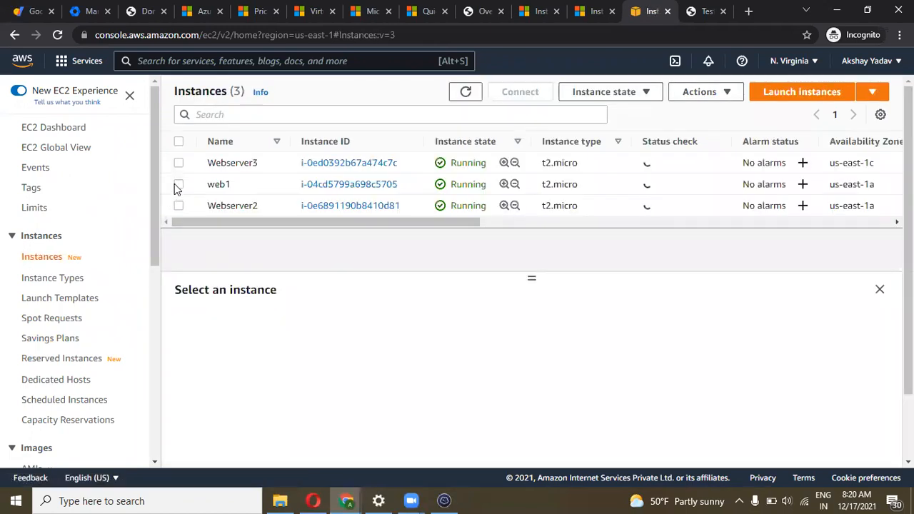
left_click(178, 207)
left_click(179, 163)
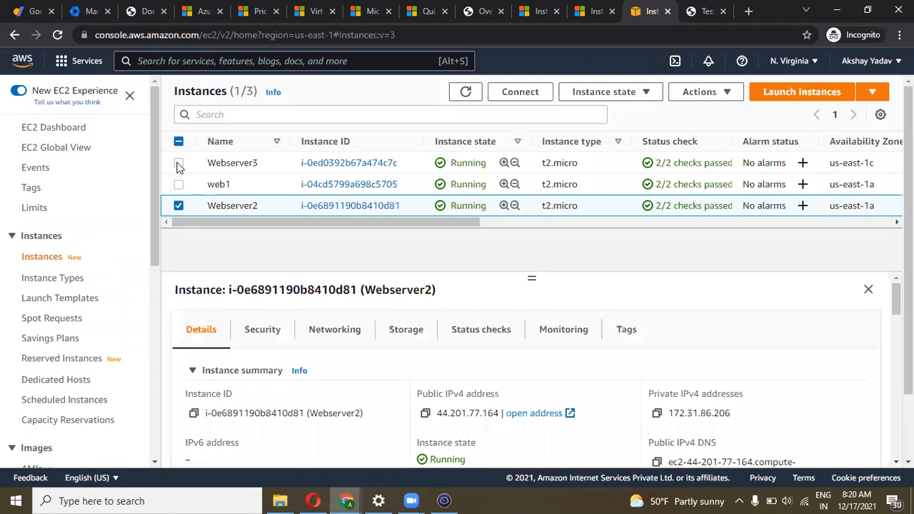
left_click(615, 92)
left_click(606, 195)
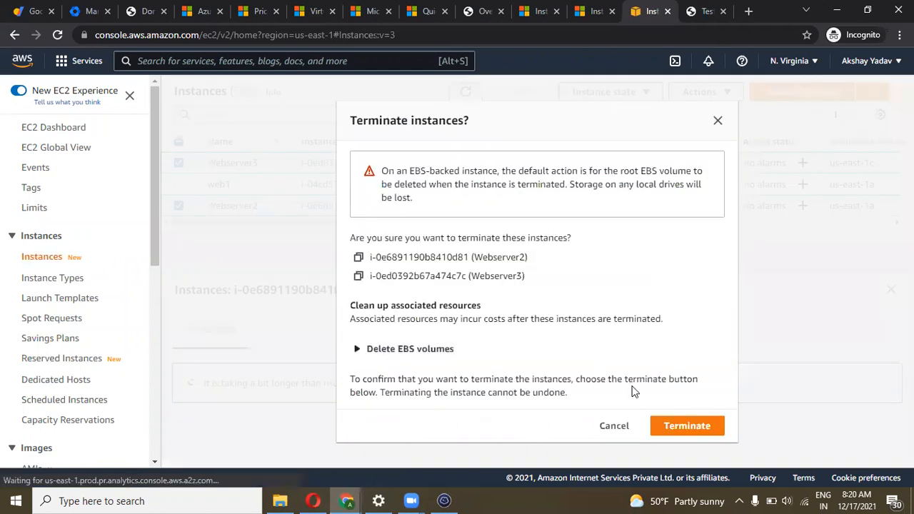
left_click(673, 427)
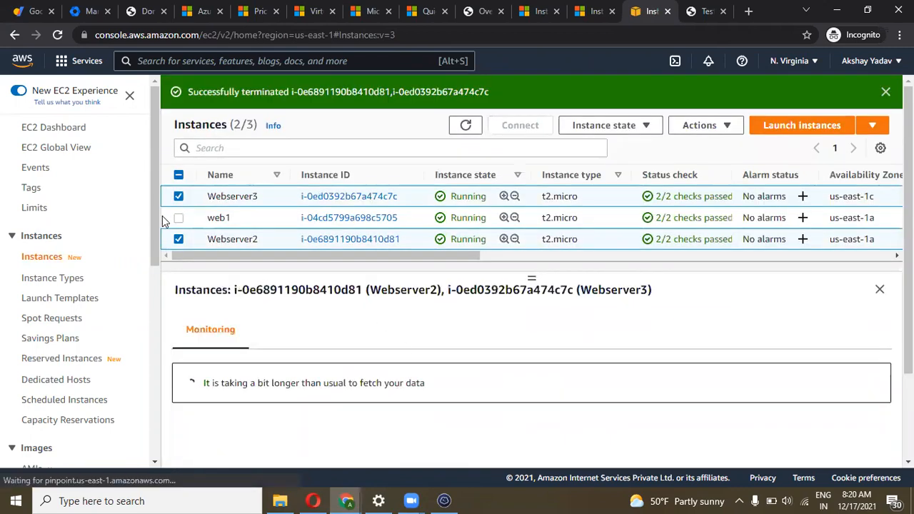
left_click_drag(159, 243, 159, 301)
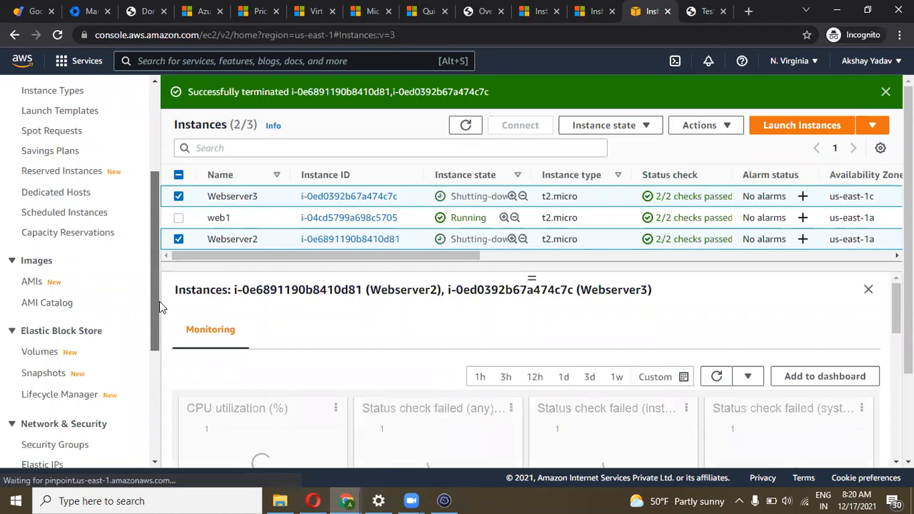
Delete the external volume from the EBS Volumes list
left_click(42, 353)
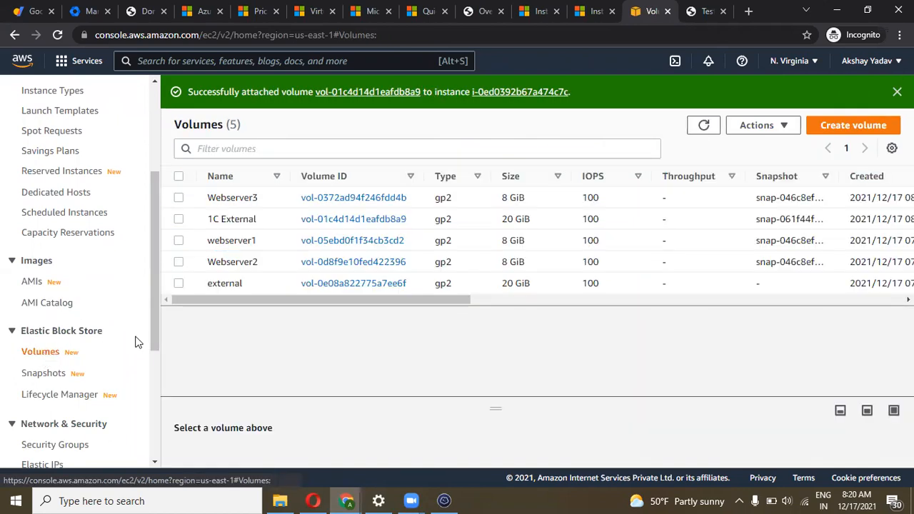
left_click(179, 285)
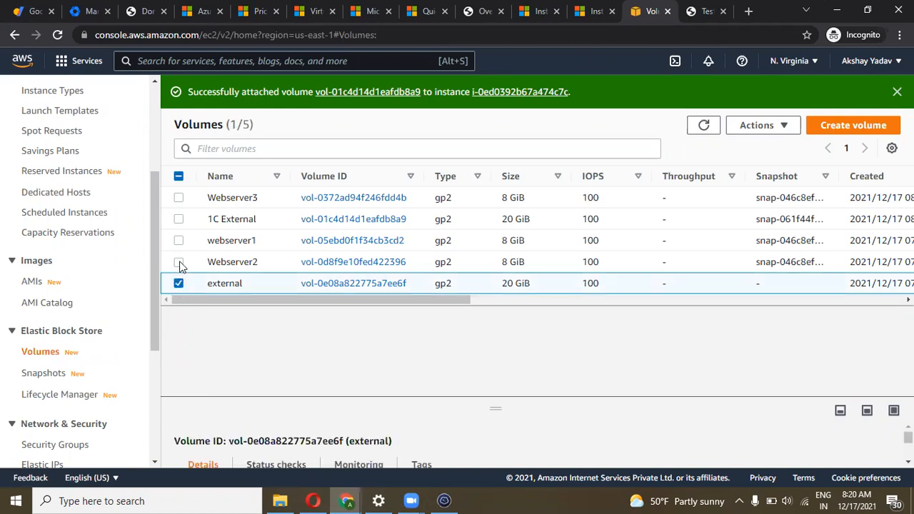
left_click(178, 262)
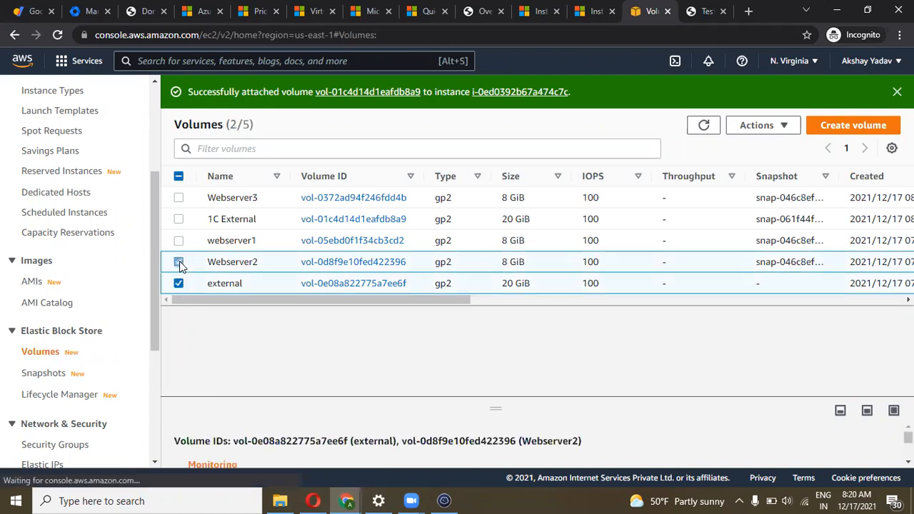
left_click(748, 129)
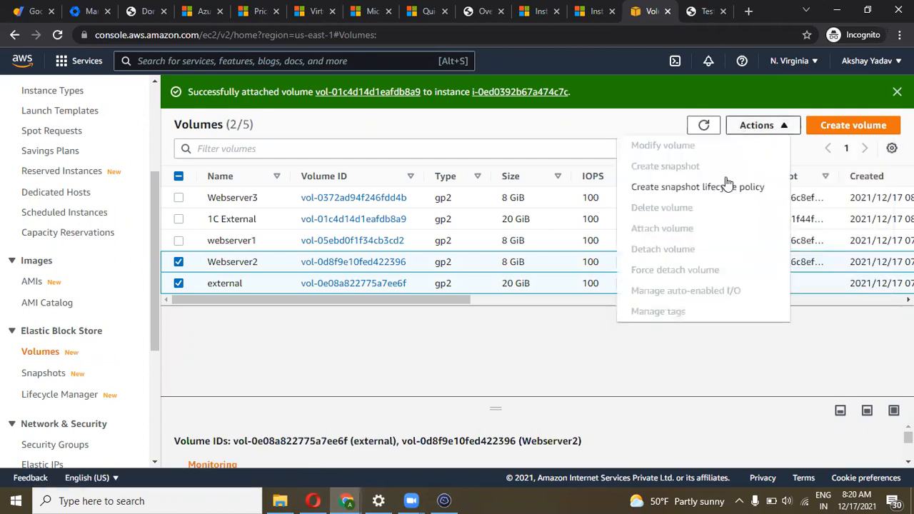
left_click(452, 346)
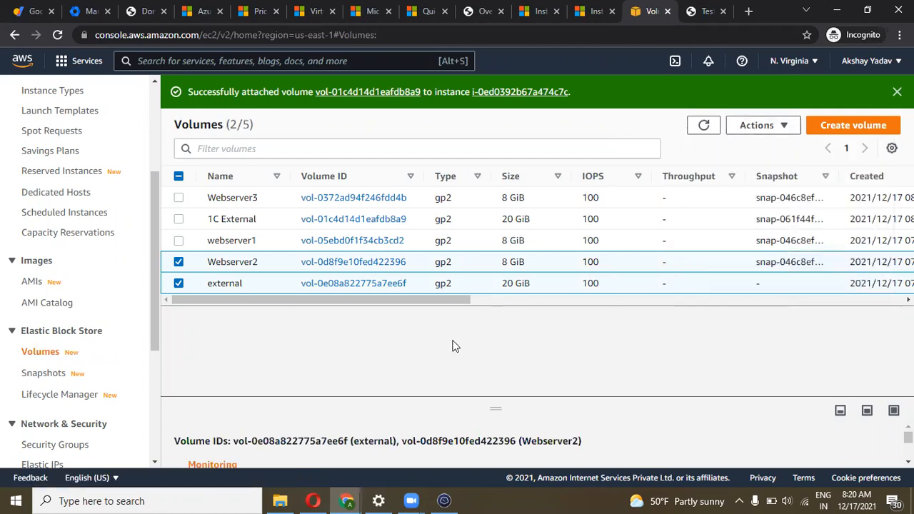
left_click(178, 262)
left_click(757, 127)
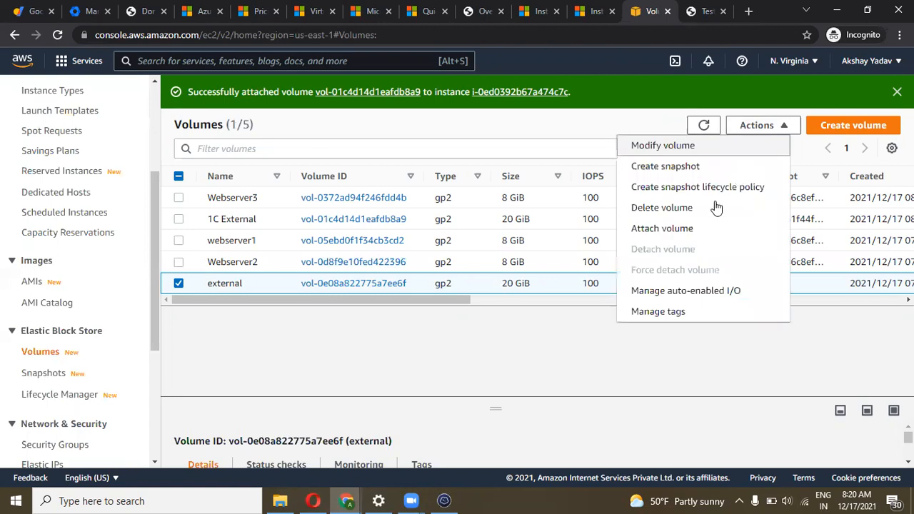
left_click(662, 207)
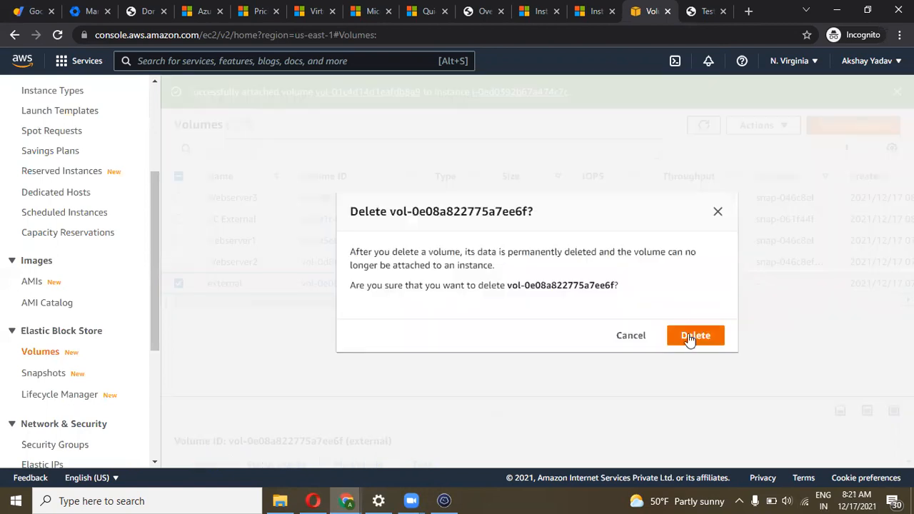
left_click(690, 335)
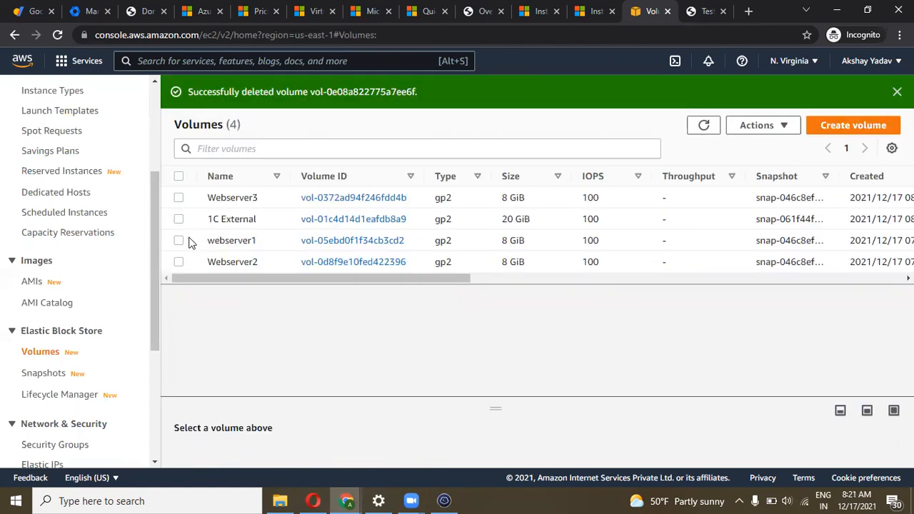
Detach the 1C External volume, then delete it and dismiss the success message
left_click(179, 219)
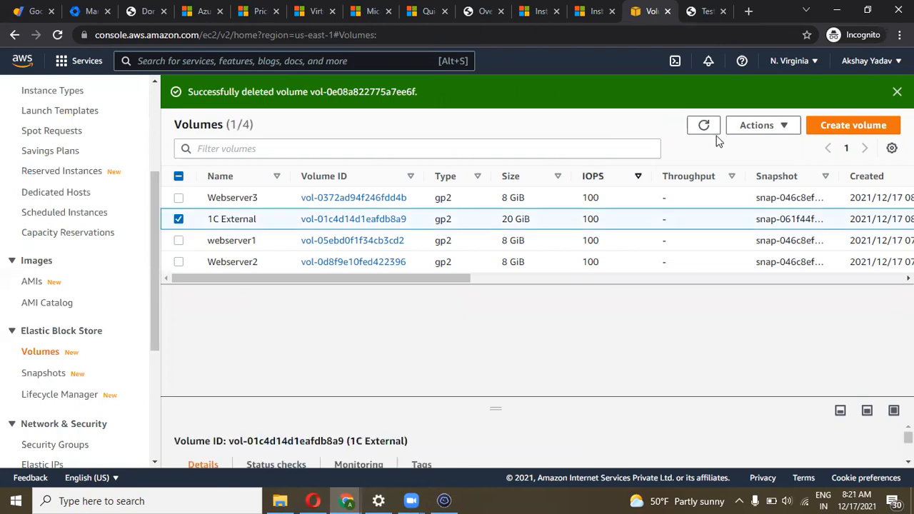
left_click(746, 127)
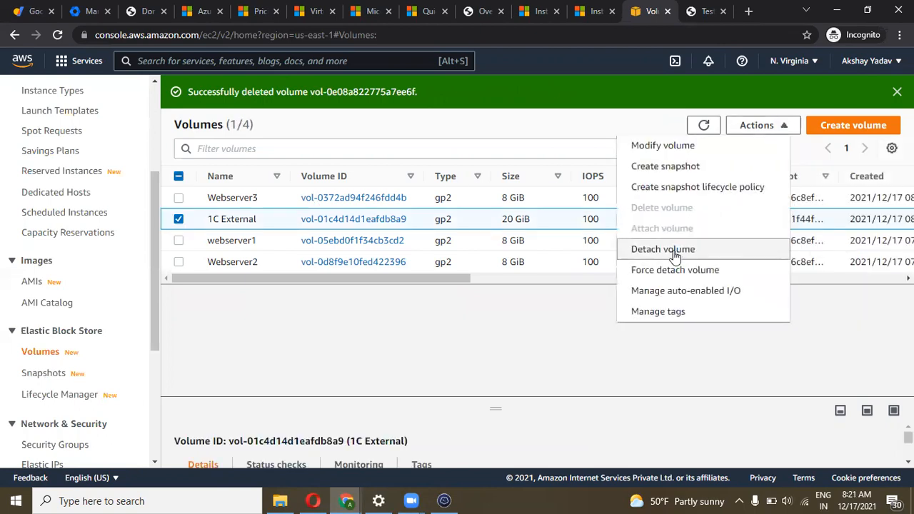
left_click(670, 249)
left_click(686, 328)
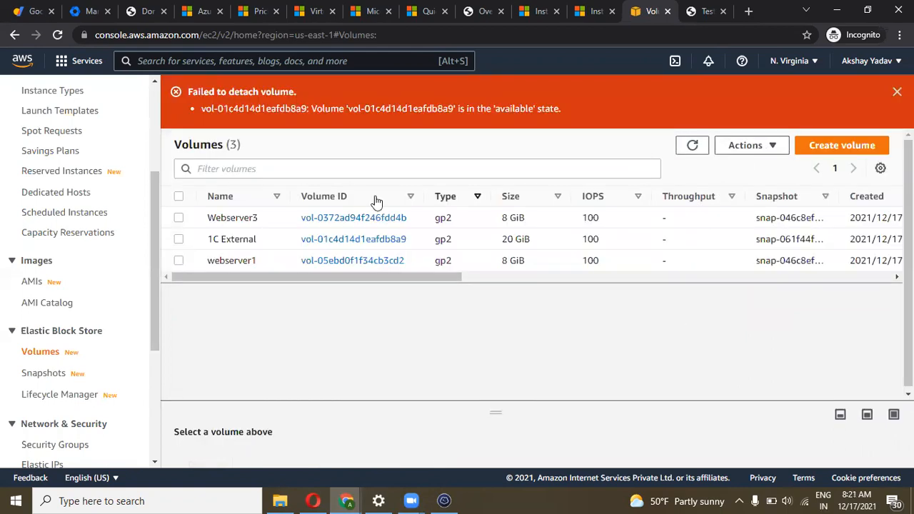
left_click(179, 239)
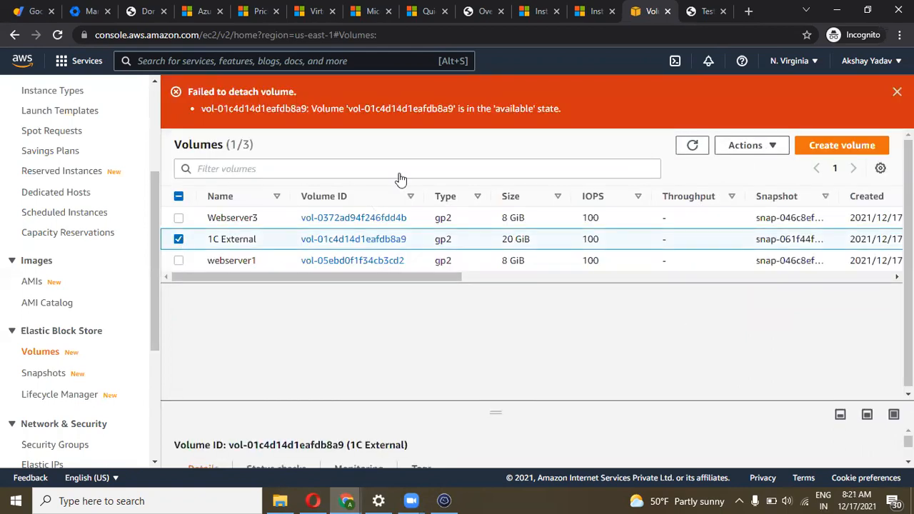
left_click(739, 145)
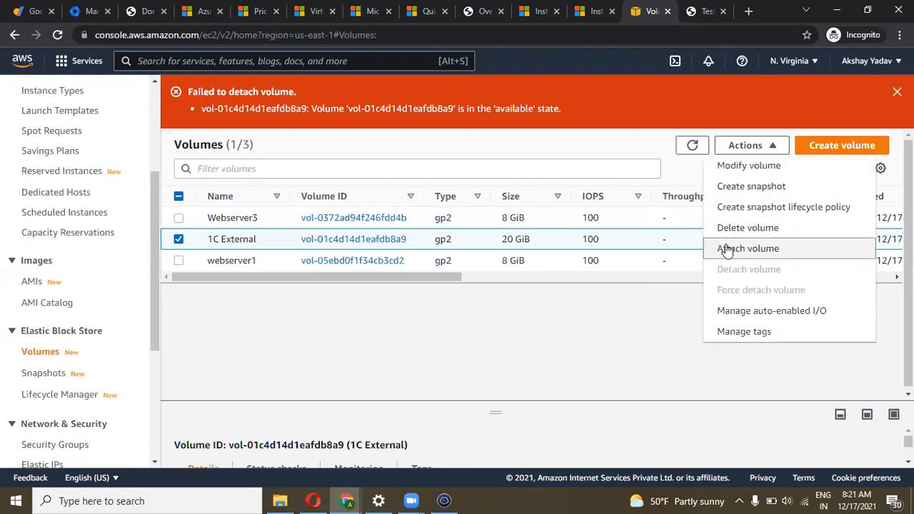
left_click(744, 227)
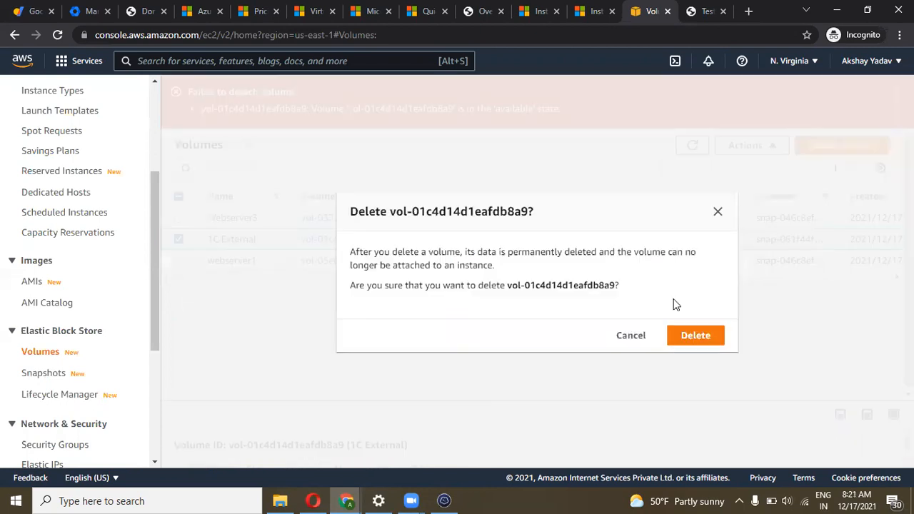
left_click(694, 338)
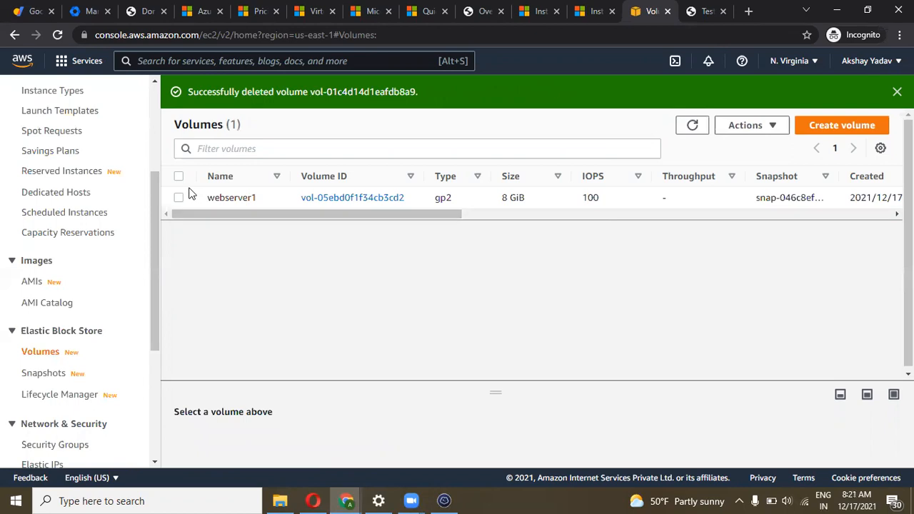
left_click(897, 92)
Delete the External Volume Snapshot so no snapshots remain
left_click(41, 374)
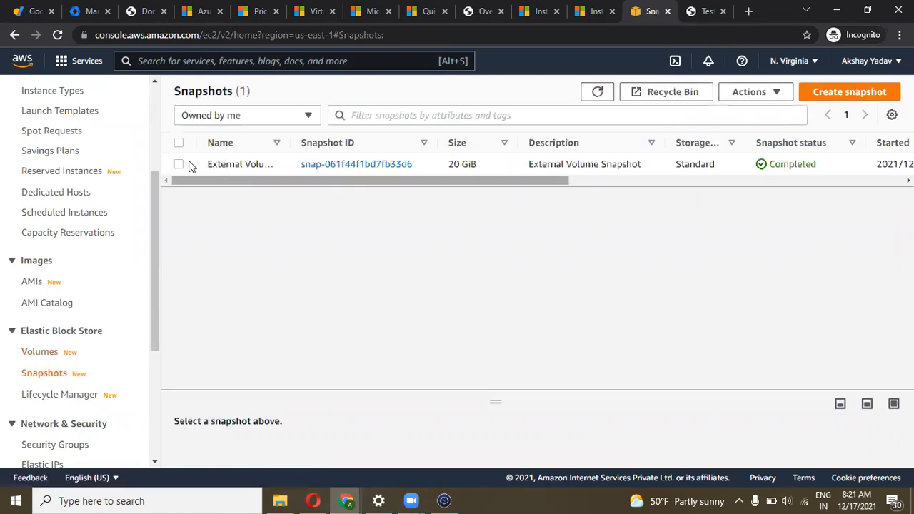
left_click(179, 164)
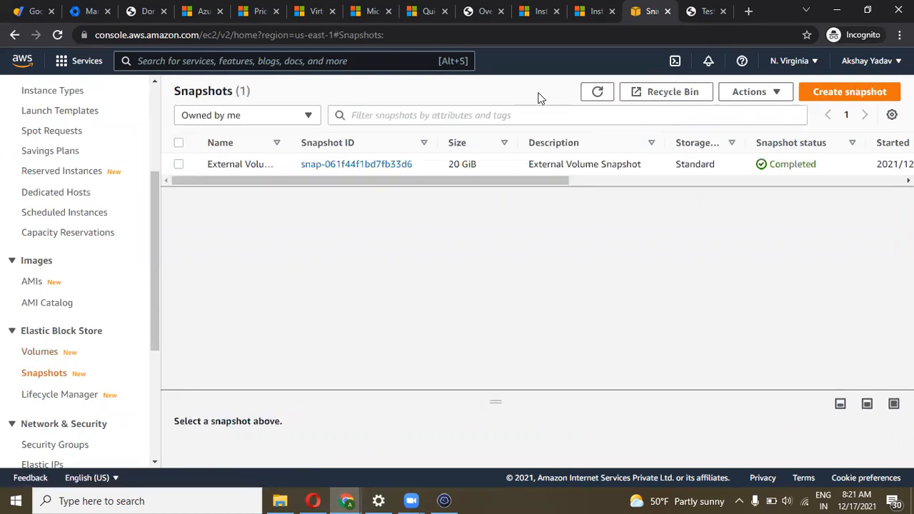
left_click(746, 93)
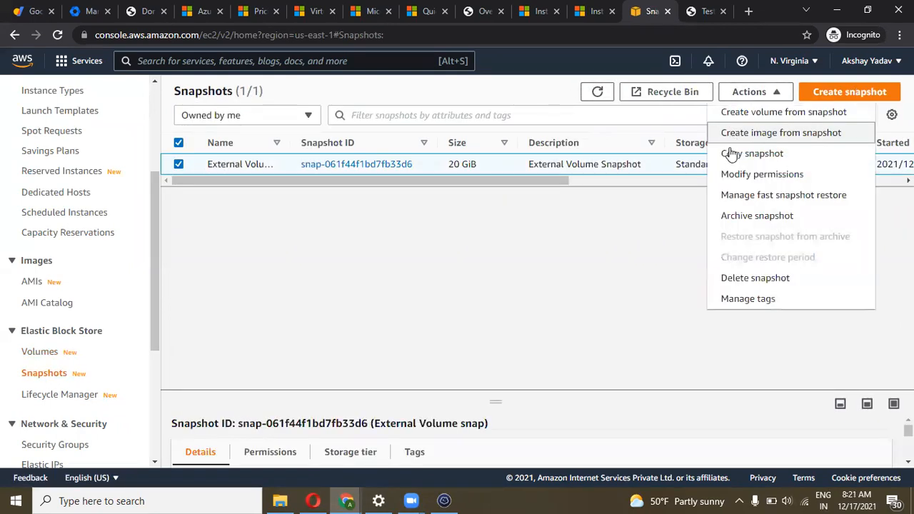
left_click(736, 279)
left_click(695, 308)
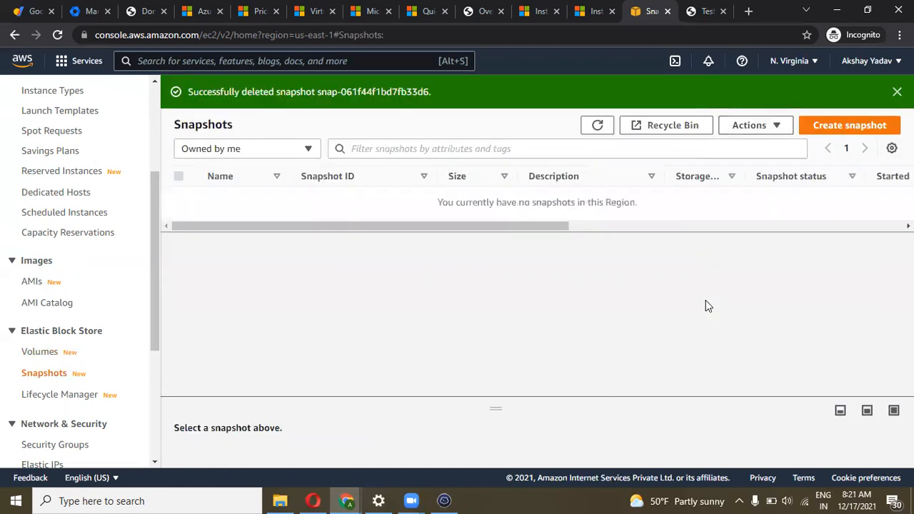
Refresh the Instances list until Webserver2 and Webserver3 show Terminated, then switch to Termius
left_click(37, 350)
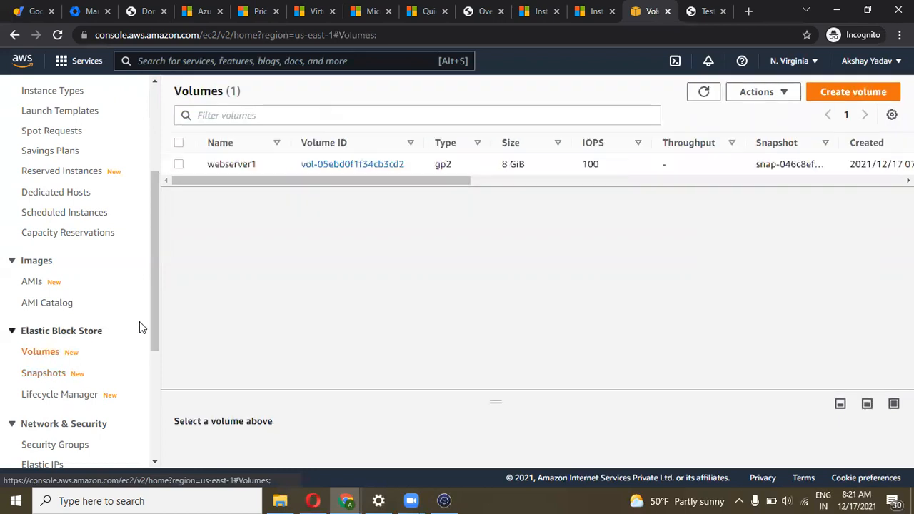
left_click_drag(153, 322, 24, 250)
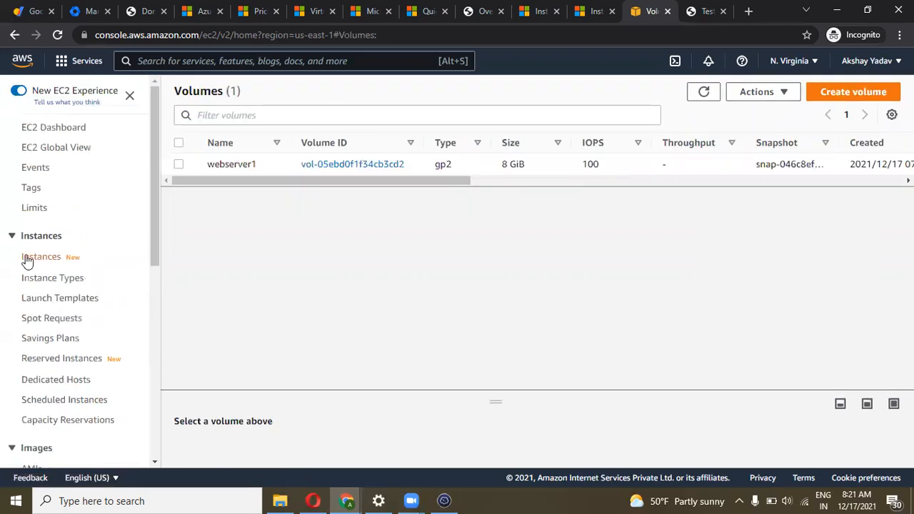
left_click(26, 259)
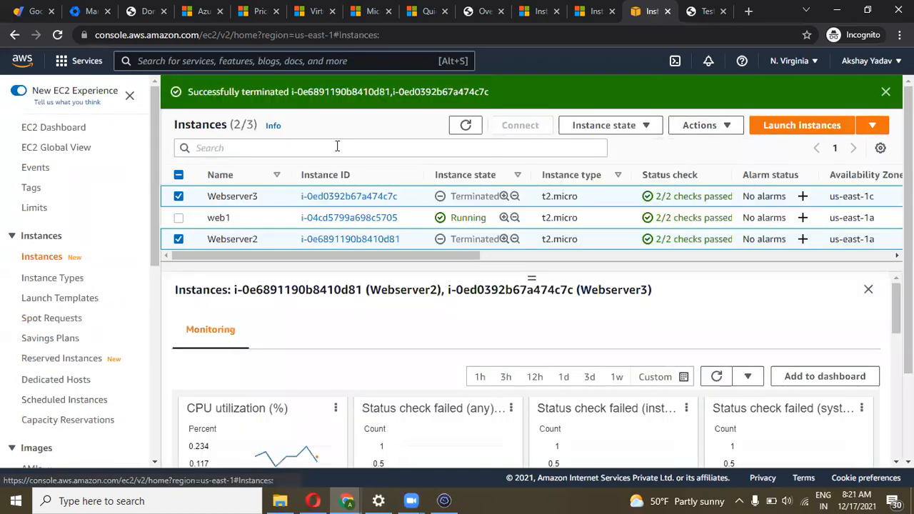
left_click(467, 126)
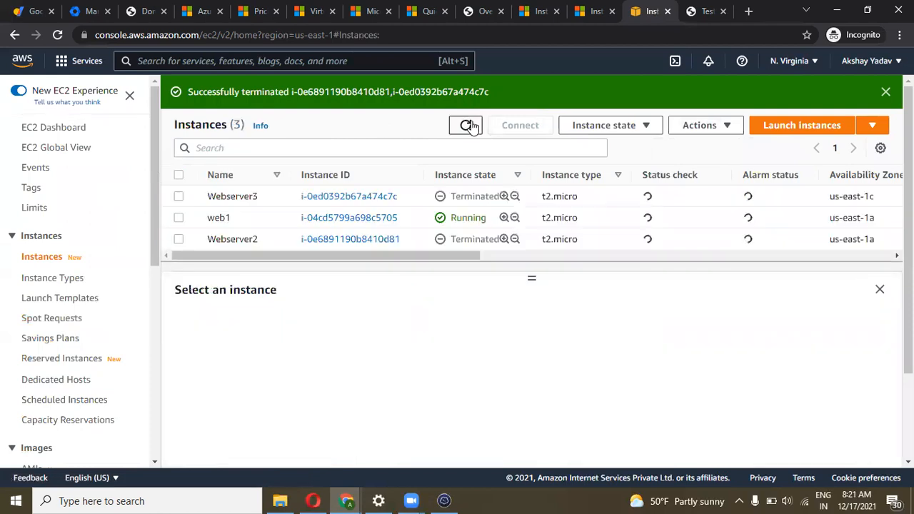
left_click(468, 125)
left_click(468, 126)
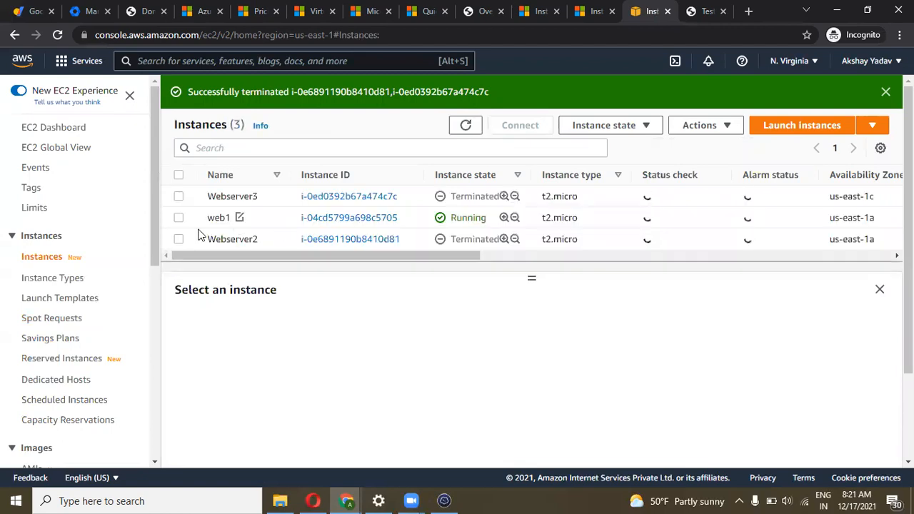
left_click(443, 500)
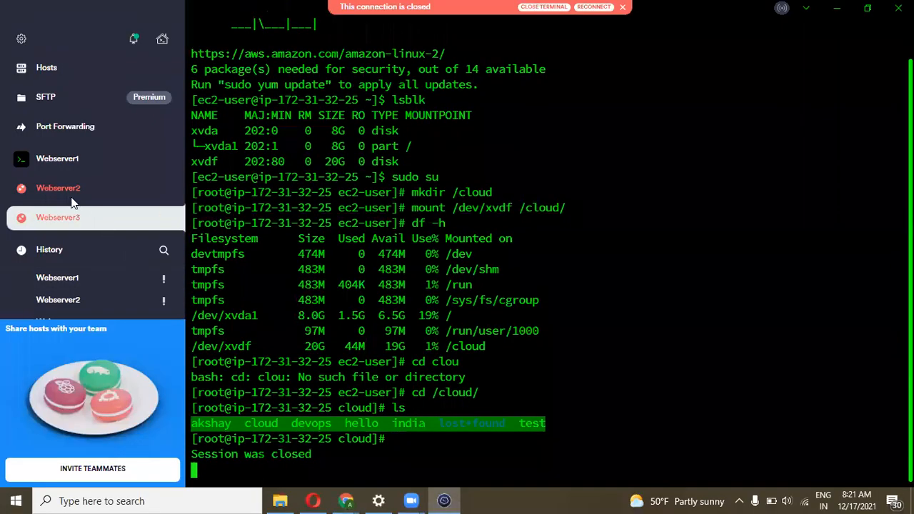
Close the Webserver3 and Webserver2 sessions and run df -h, showing /dev/xvda1 at 8.0G
left_click(165, 219)
left_click(163, 188)
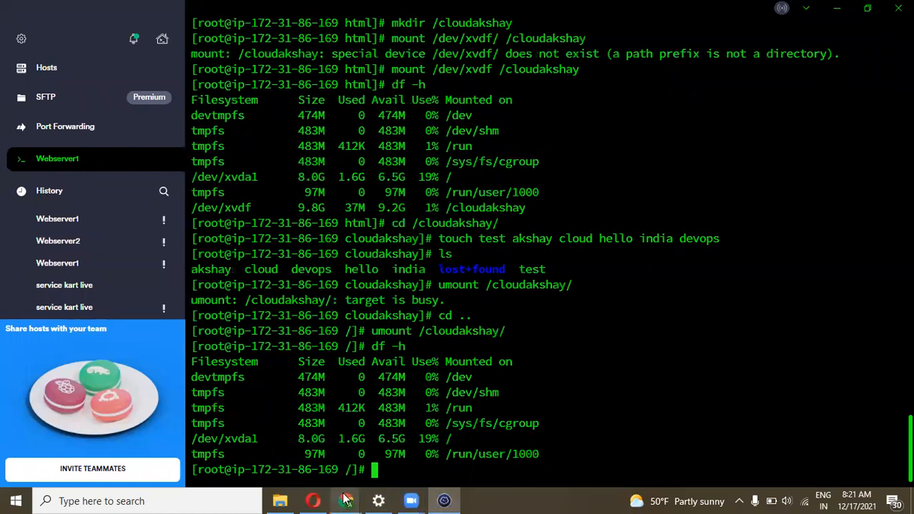
type("df -h")
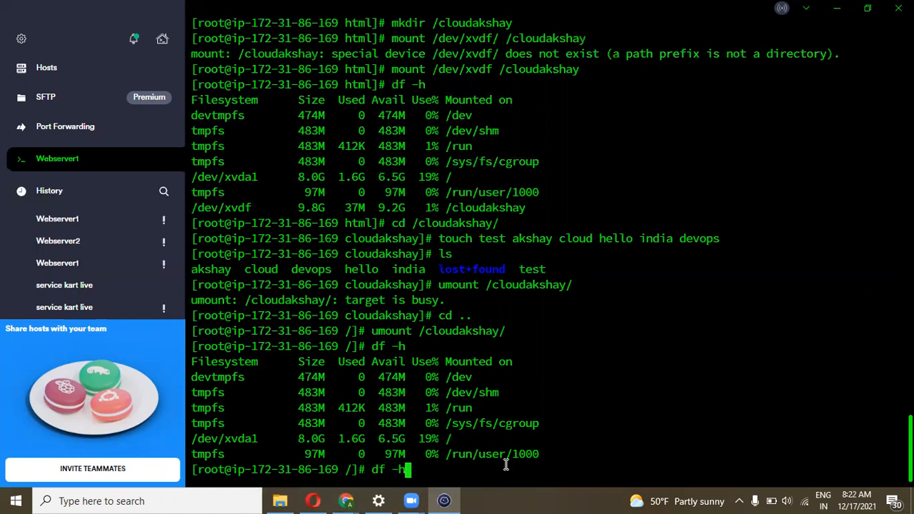
key("Return")
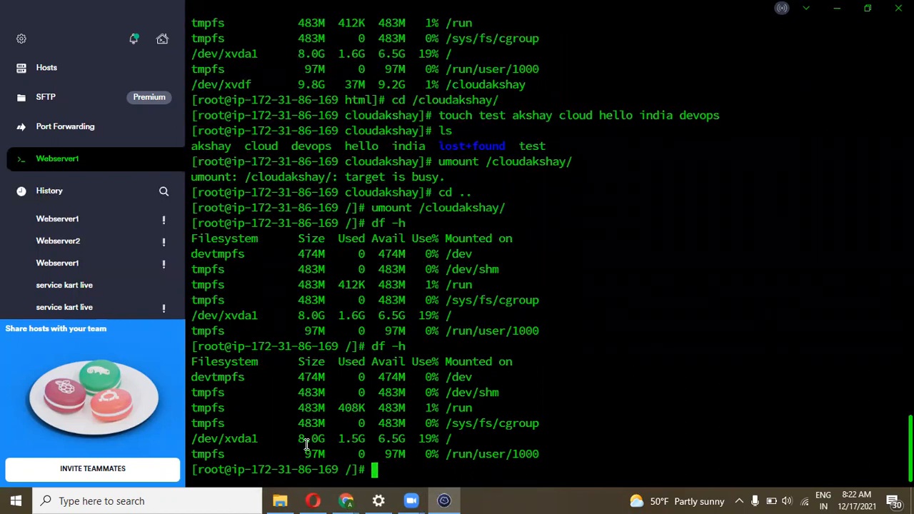
left_click_drag(278, 438, 253, 437)
left_click(454, 439)
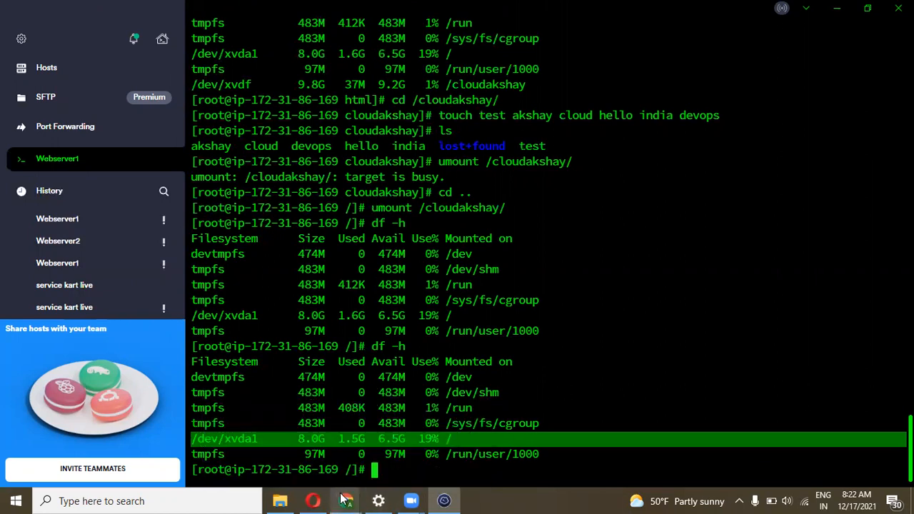
Return to the EC2 console's EBS Volumes list
mouse_move(343, 500)
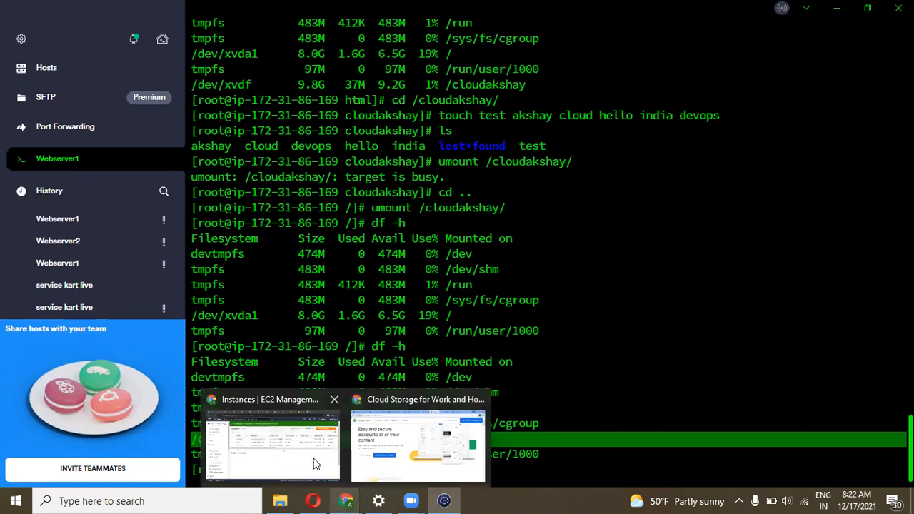
left_click(316, 462)
left_click_drag(159, 261, 159, 329)
left_click(53, 400)
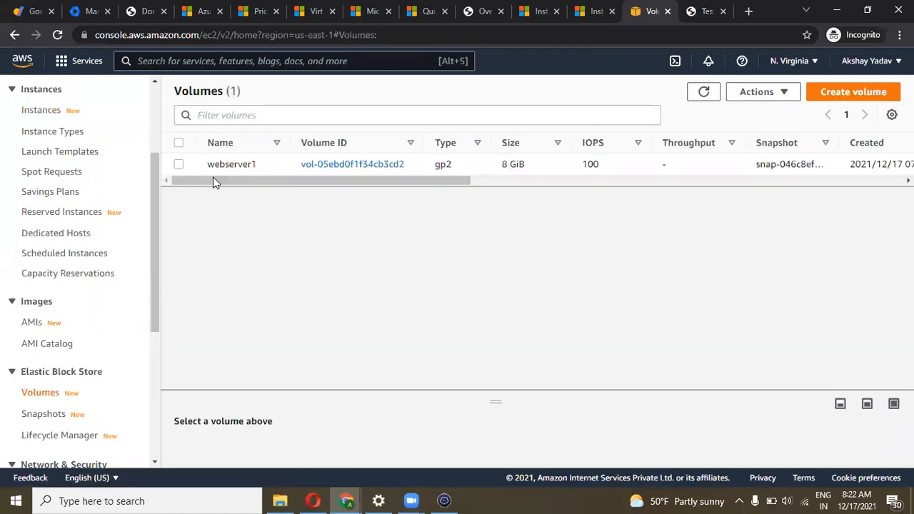
Modify the webserver1 volume's size from 8 to 14 GiB and reload the Volumes list
left_click(179, 164)
left_click(758, 100)
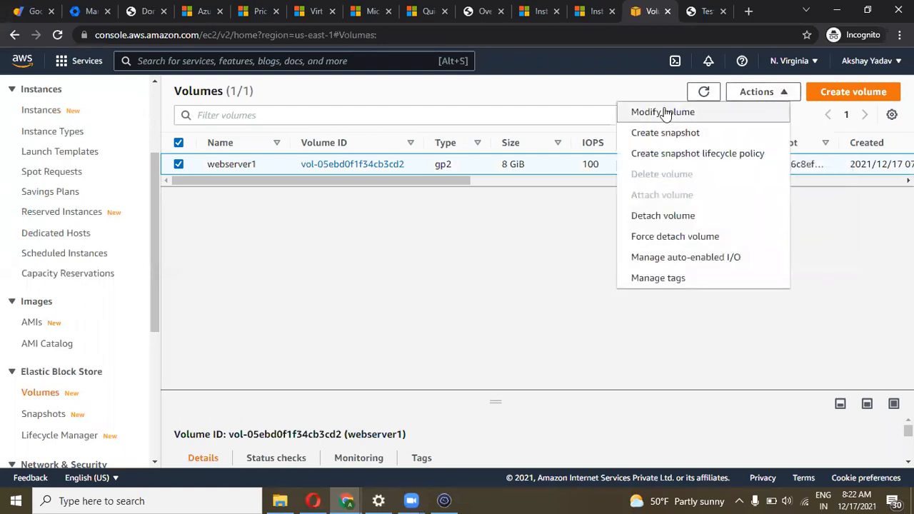
left_click(663, 112)
left_click(110, 353)
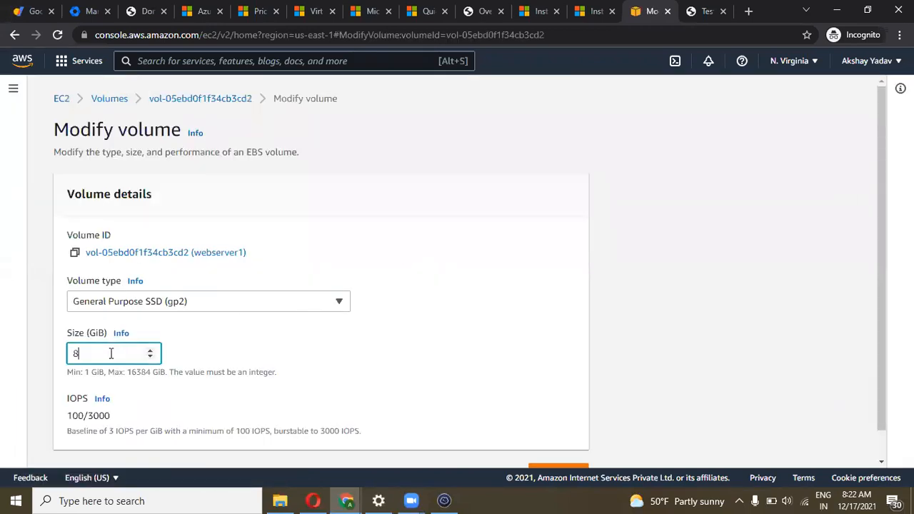
key("BackSpace")
type("16")
key("BackSpace")
type("4")
scroll(111, 354, "down", 1)
left_click(561, 446)
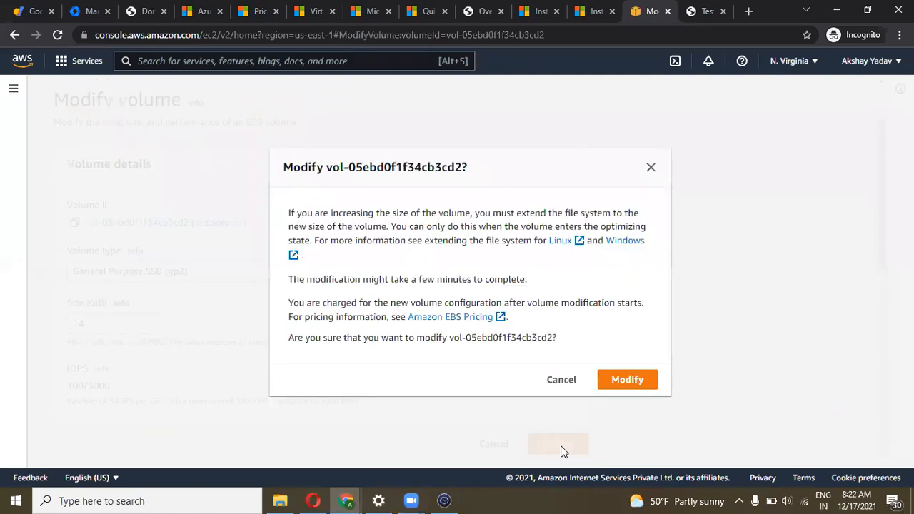
left_click(628, 382)
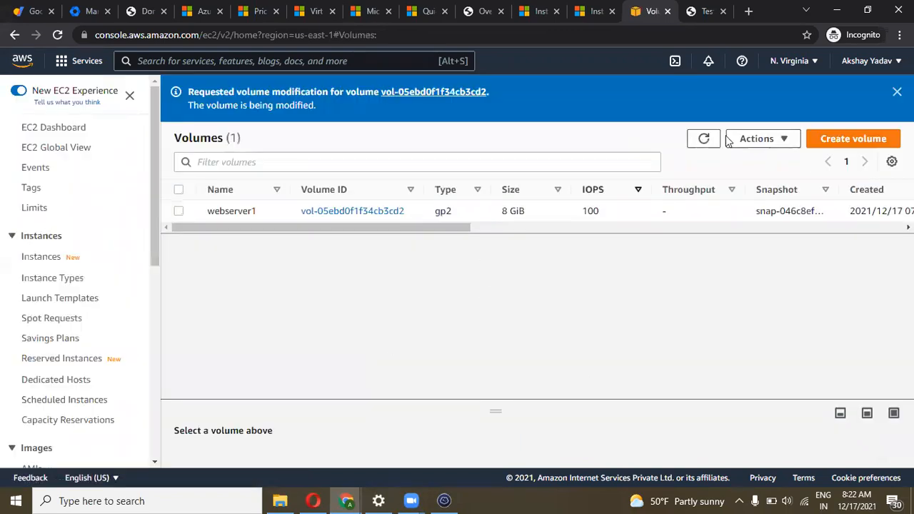
left_click(705, 138)
left_click(58, 36)
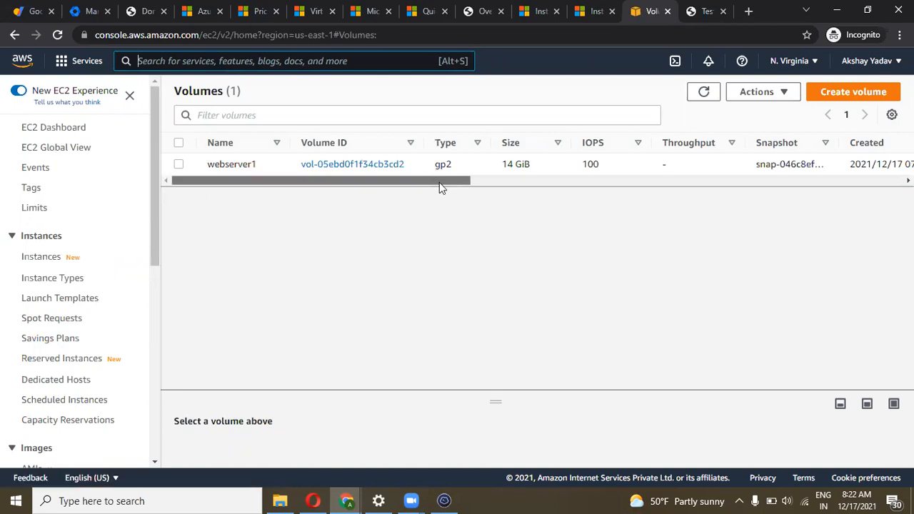
Refresh the Volumes list and scroll to check webserver1's volume is 14 GiB gp2
scroll(439, 184, "right", 2)
left_click_drag(337, 183, 244, 179)
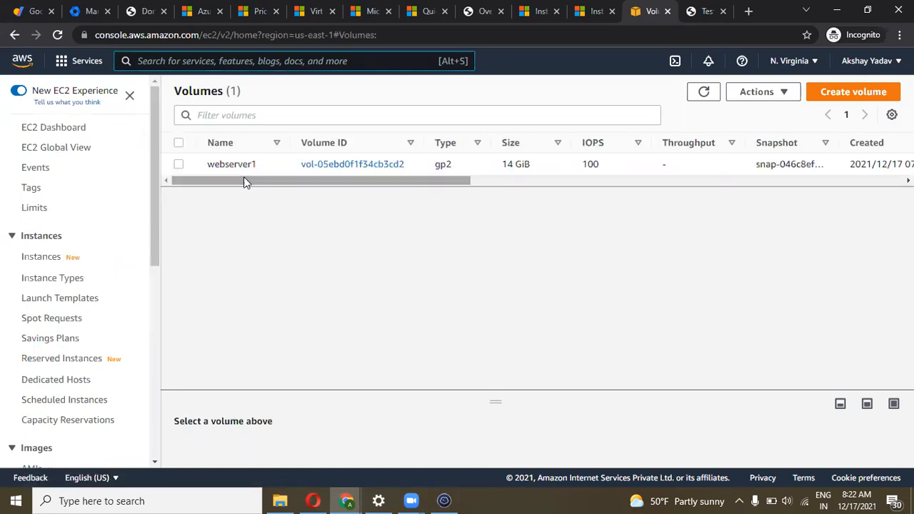
left_click(178, 164)
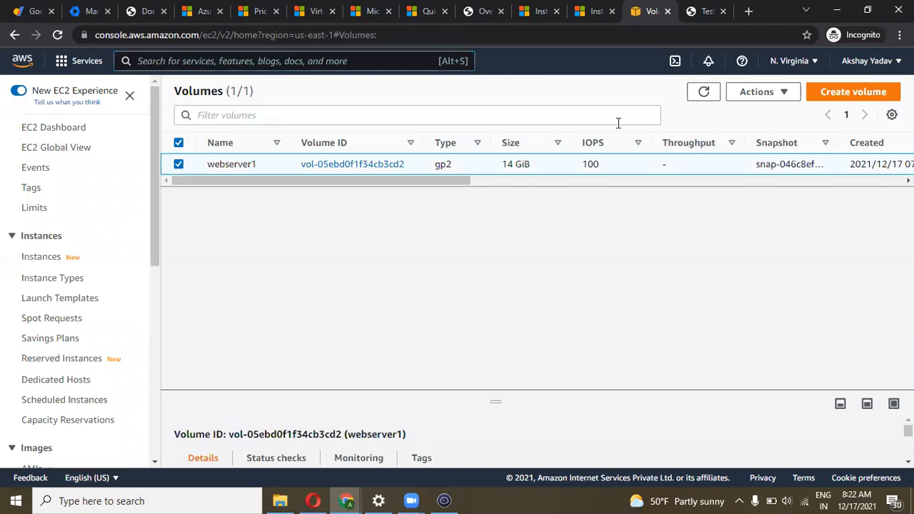
left_click(757, 91)
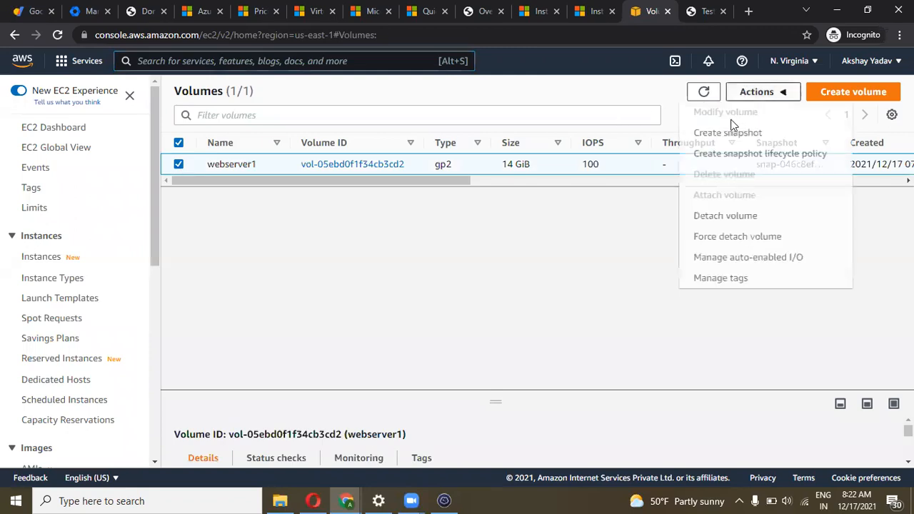
left_click(534, 227)
left_click(704, 95)
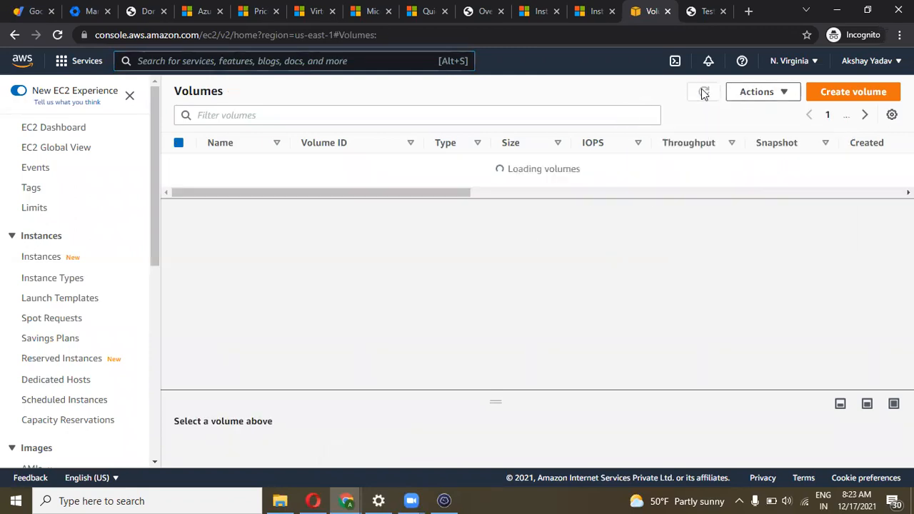
scroll(519, 182, "right", 5)
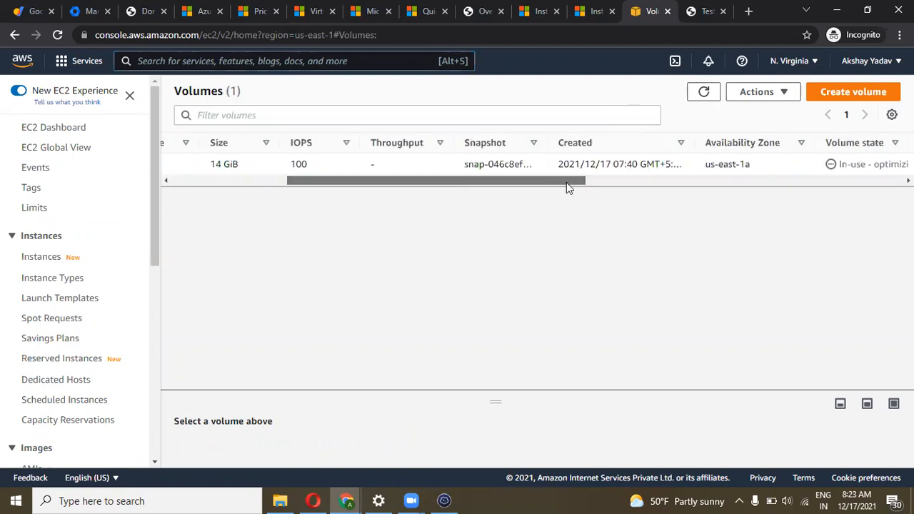
scroll(595, 178, "right", 2)
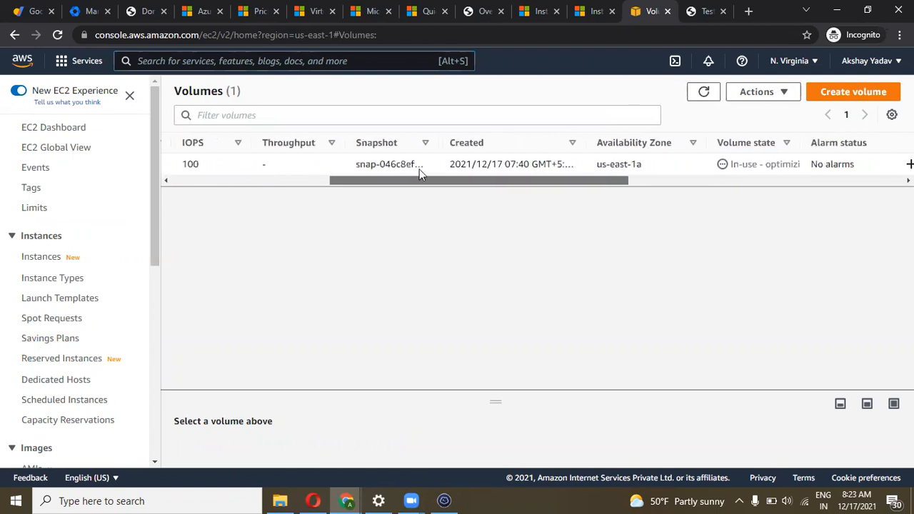
scroll(419, 172, "left", 8)
Run df -h twice on Webserver1 to check the root filesystem size
left_click(443, 501)
left_click(434, 473)
type("df -h")
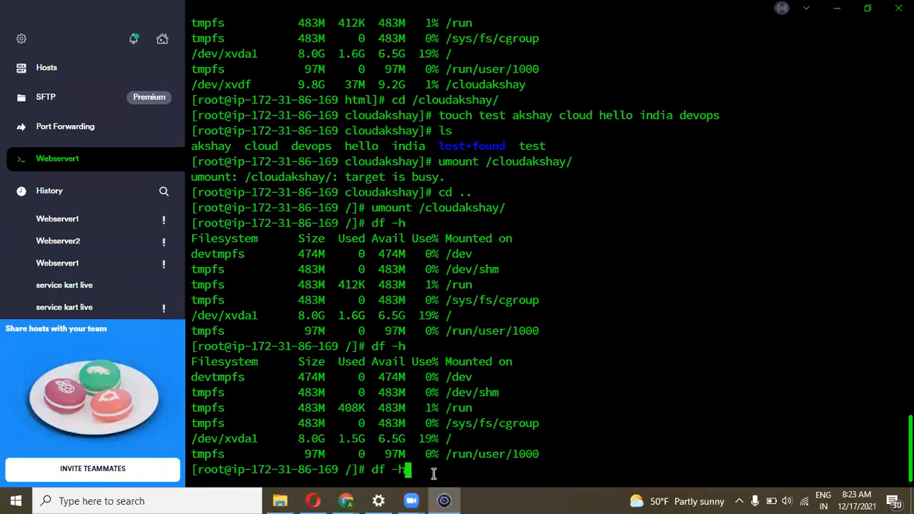
key("Return")
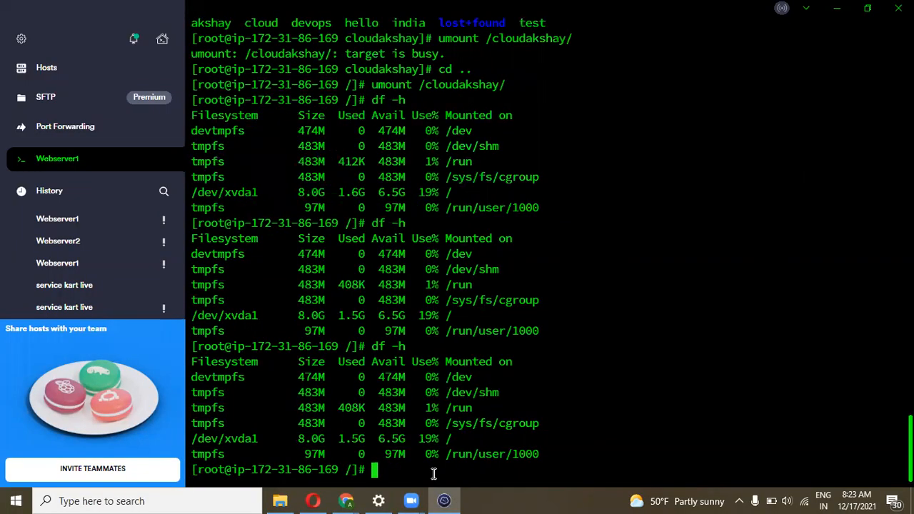
key("alt+Tab")
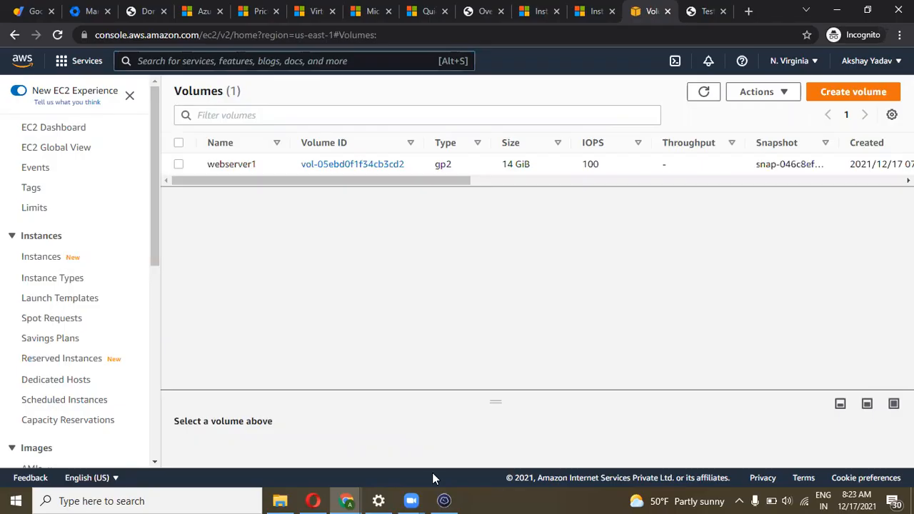
key("alt+Tab")
type("df -h")
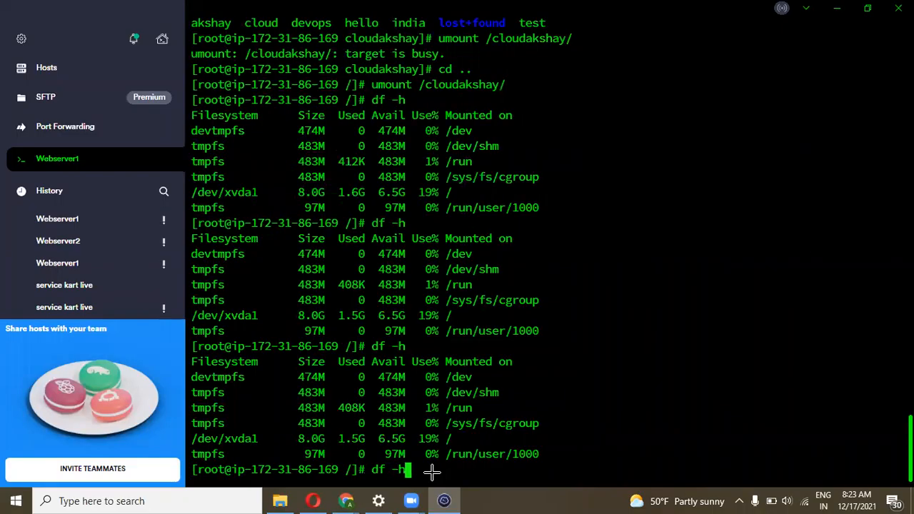
key("Return")
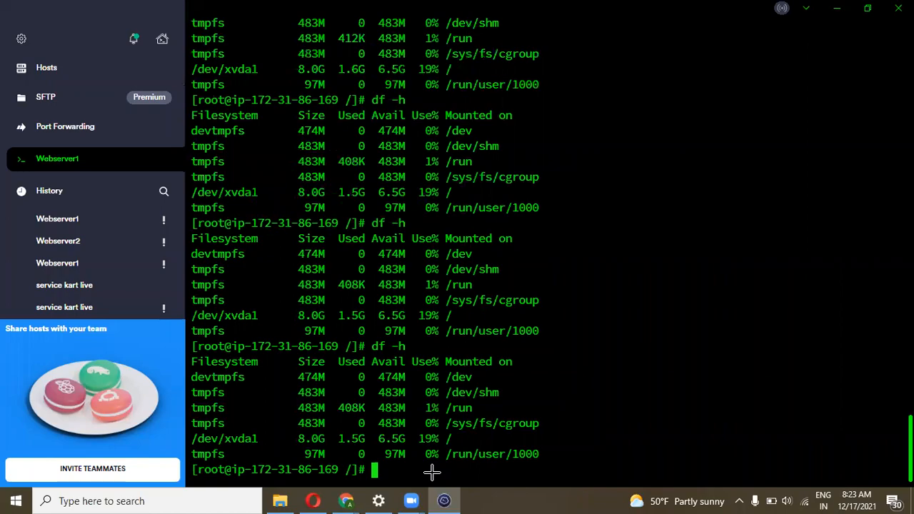
Refresh the Volumes list twice more to confirm 14 GiB with 100 IOPS
key("alt+Tab")
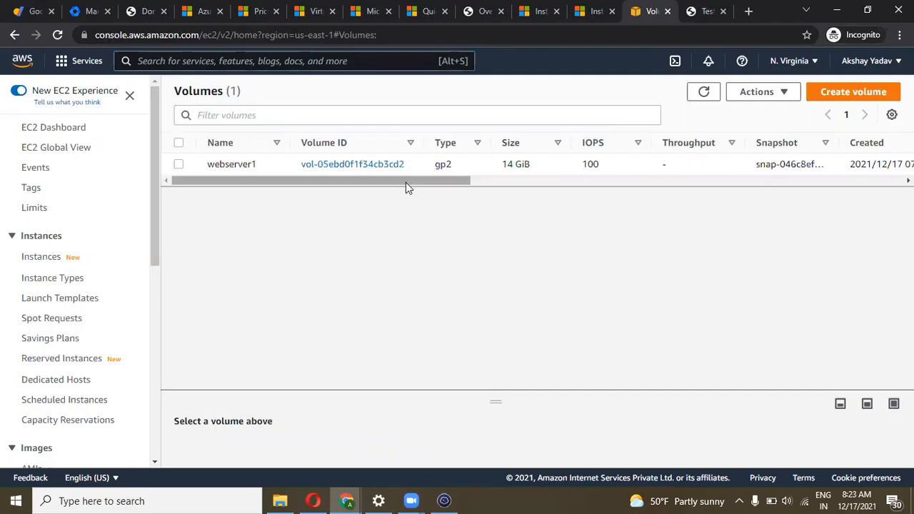
left_click(701, 92)
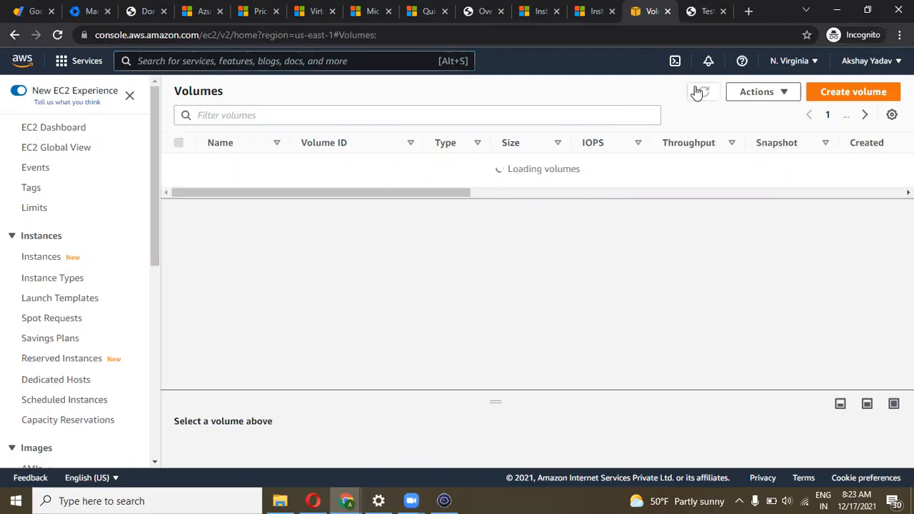
left_click(701, 91)
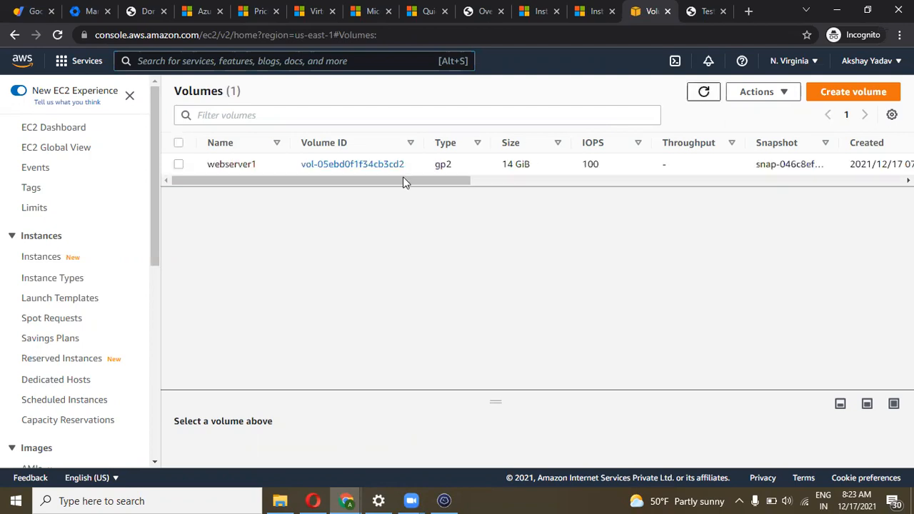
left_click_drag(383, 185, 307, 193)
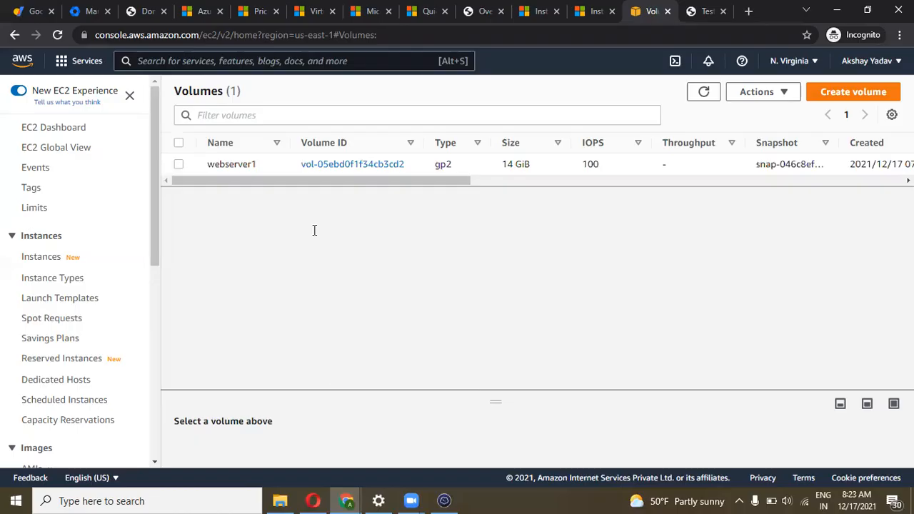
key("alt+Tab")
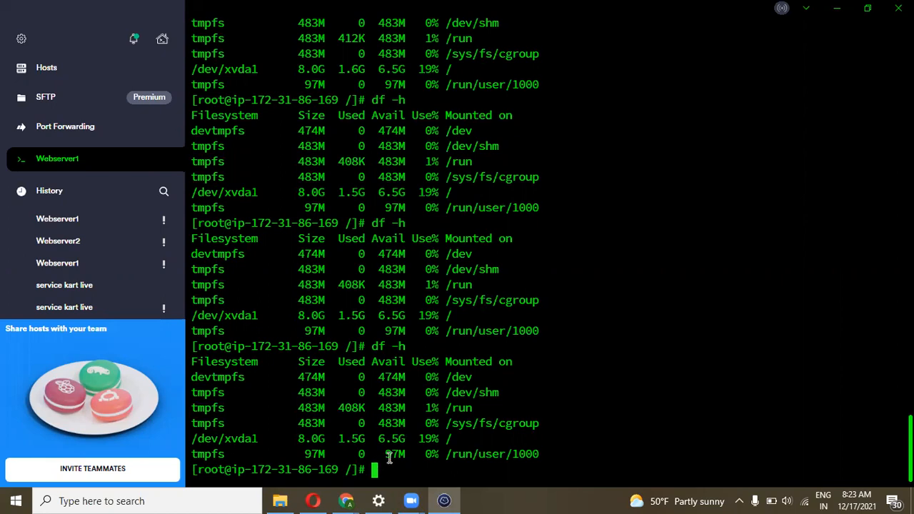
Run growpart /dev/xvda1, hit the partition-number error, and recall the command to edit it
type("growpart /dev/xvda")
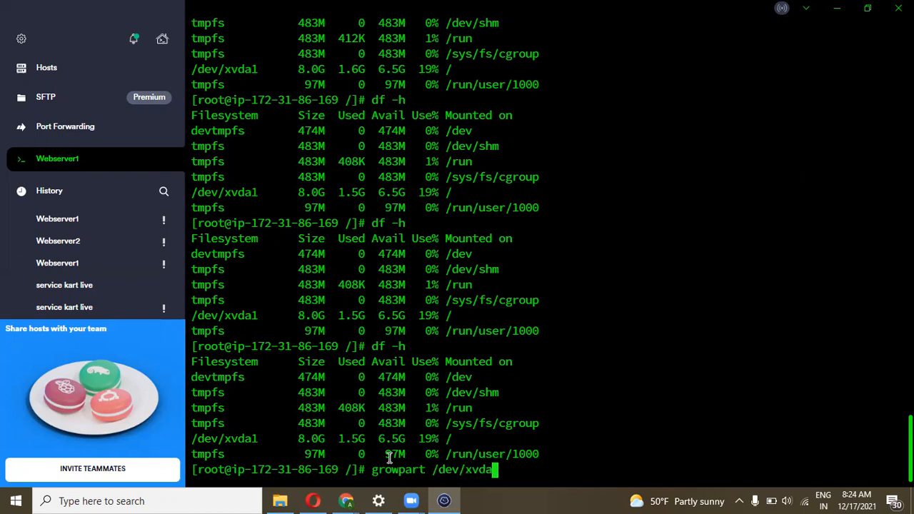
type("1")
left_click_drag(261, 439, 191, 444)
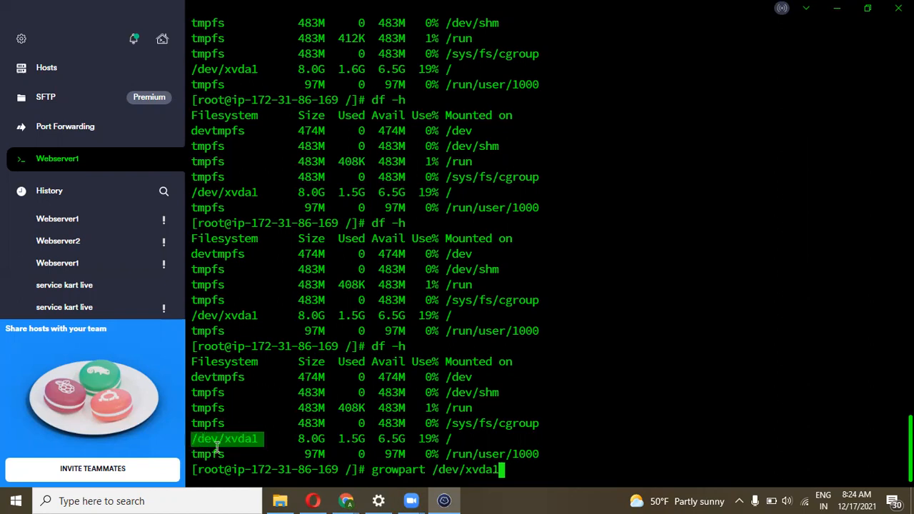
left_click(517, 470)
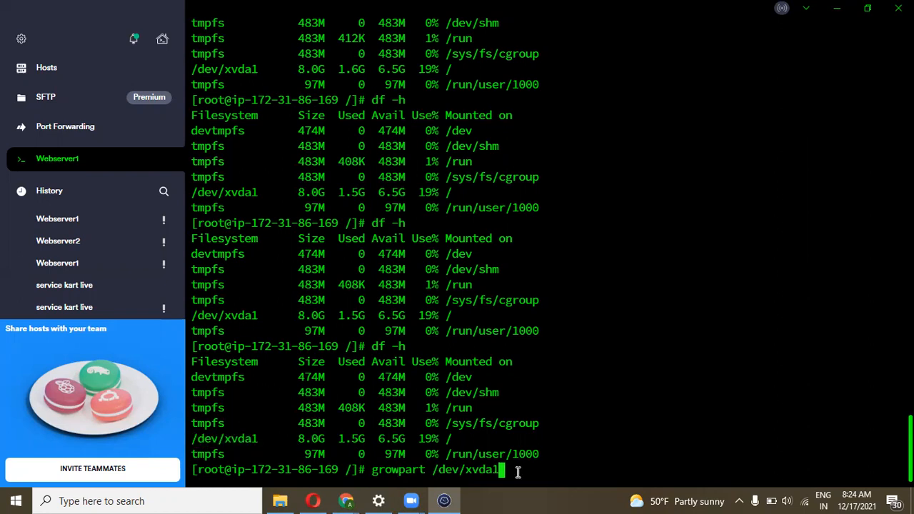
key("Return")
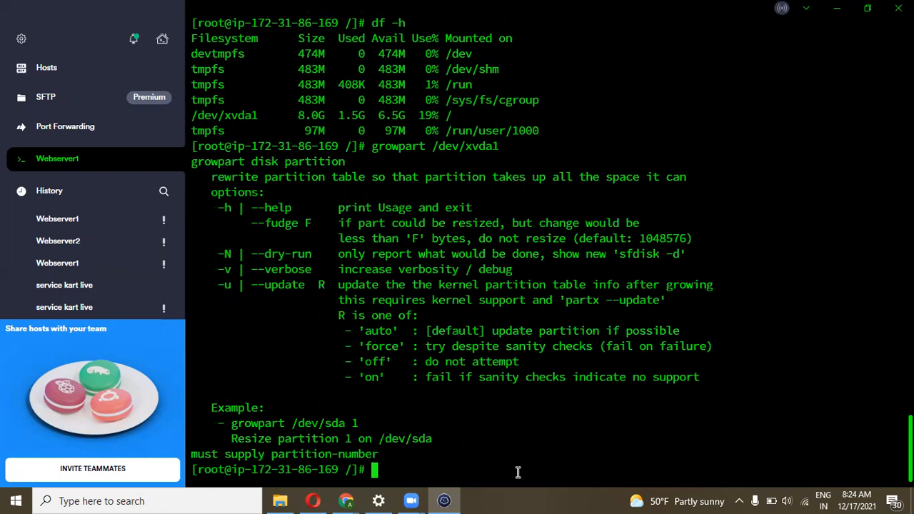
key("Up")
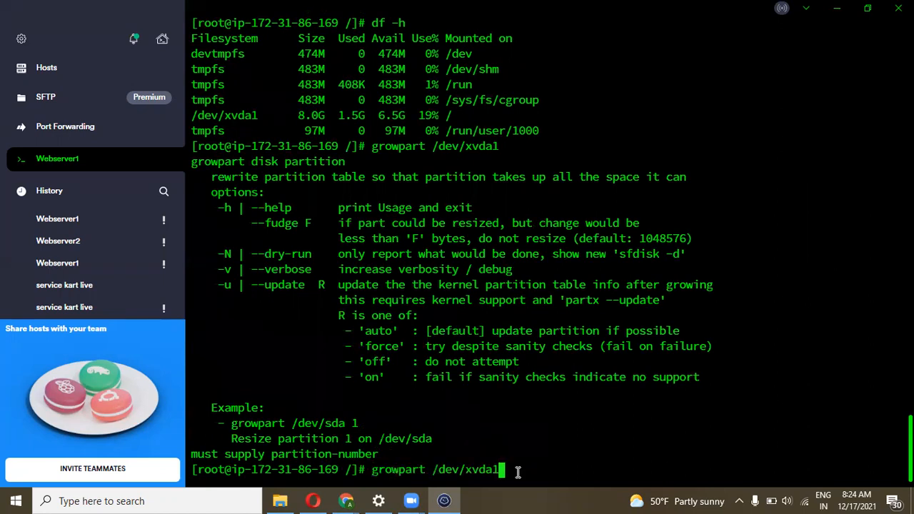
key("BackSpace")
Run growpart /dev/xvda 1 and check filesystem sizes with df -h
type("1")
key("Return")
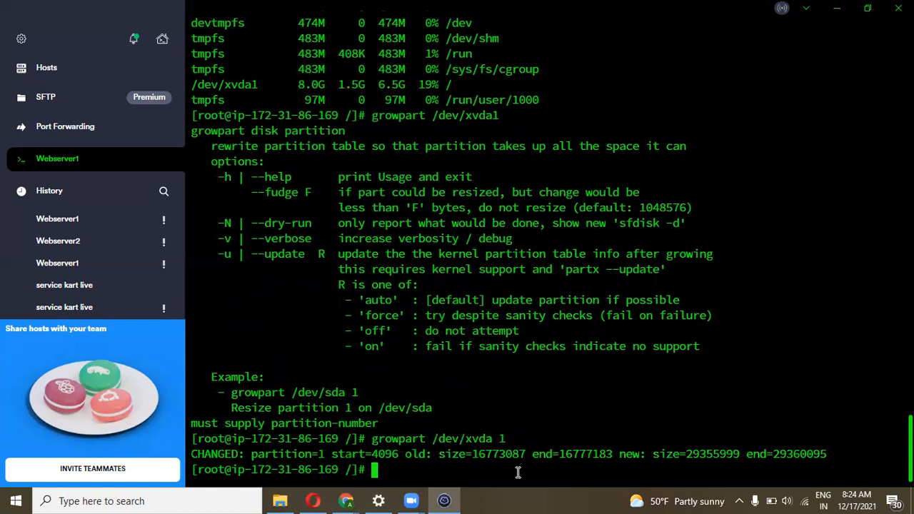
type("df -h")
key("Return")
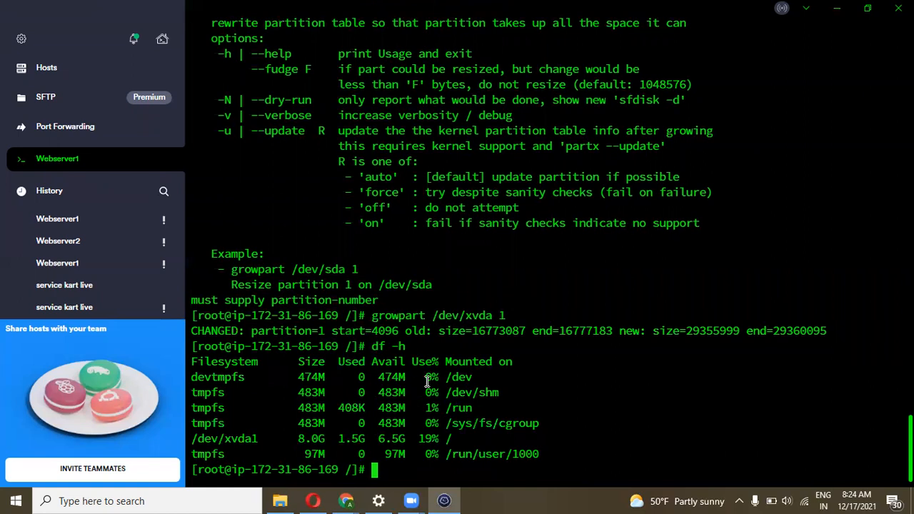
Run lsblk showing xvda1 at 14G, and recheck df -h still showing root at 8.0G
type("lsblk")
key("Return")
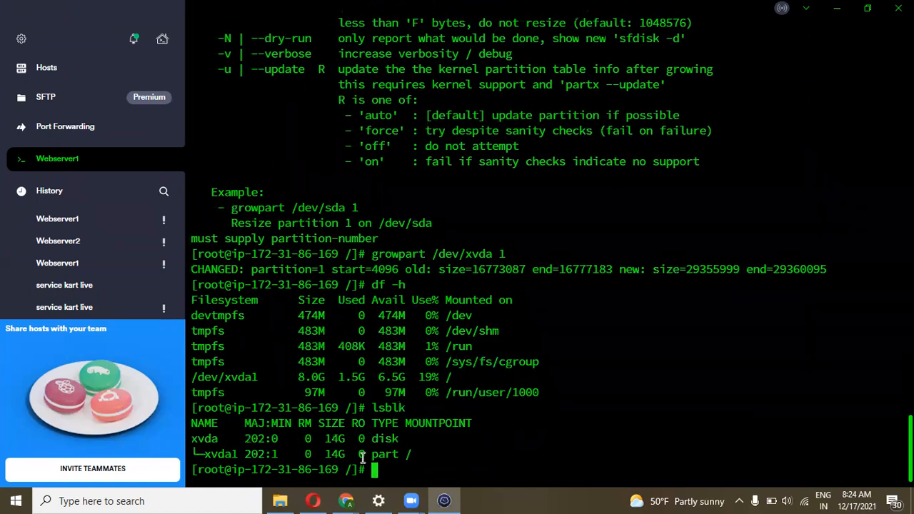
left_click_drag(323, 454, 321, 455)
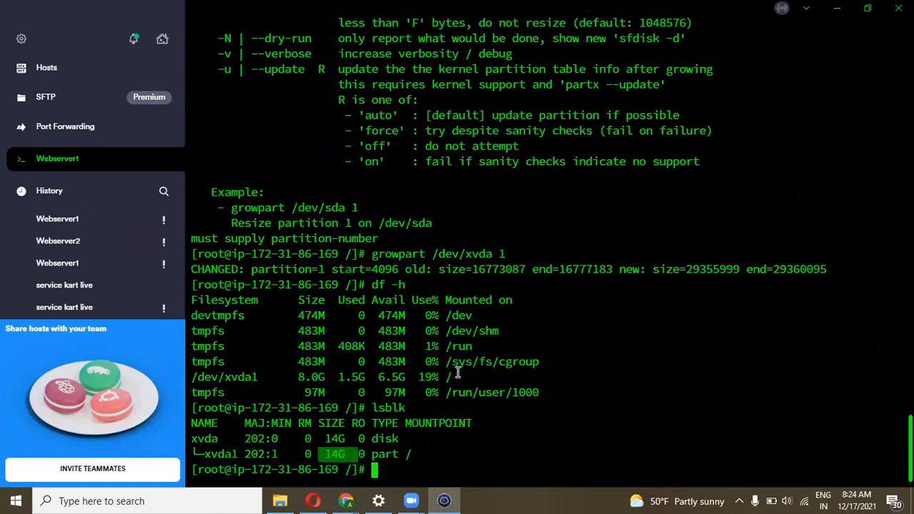
left_click_drag(458, 377, 284, 377)
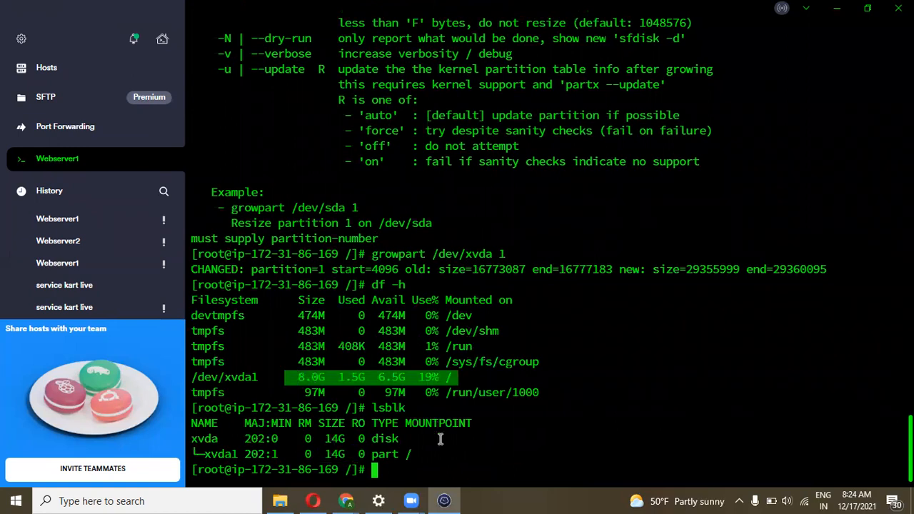
left_click(420, 467)
type("df -h")
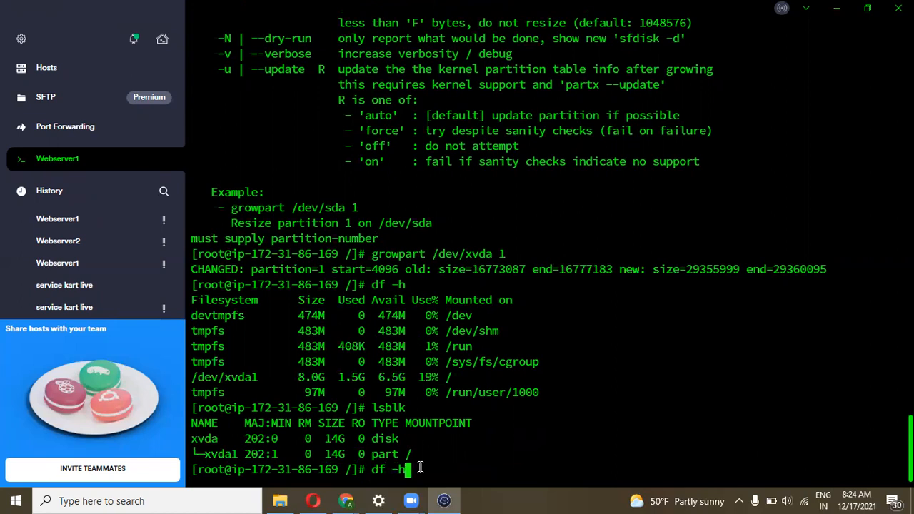
key("Return")
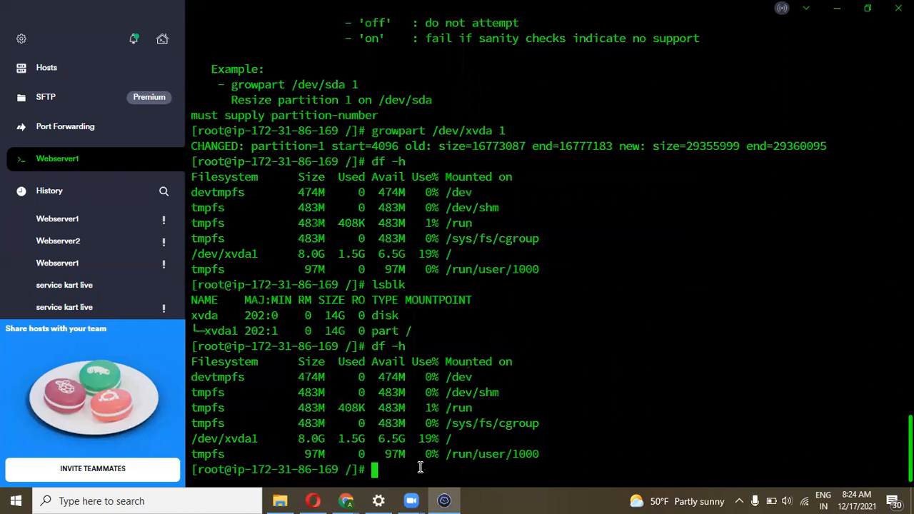
type("xfs_gro")
Try xfs_grow /dev/xvda 1, then resize2fs /dev/xvda1 to grow the root filesystem
key("BackSpace")
key("BackSpace")
type("row /dev/")
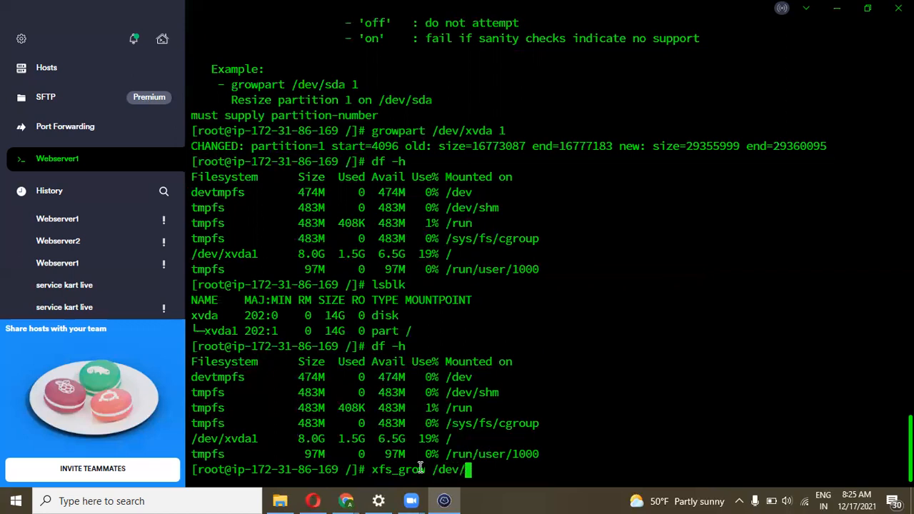
type("xvda ")
type("1")
key("Return")
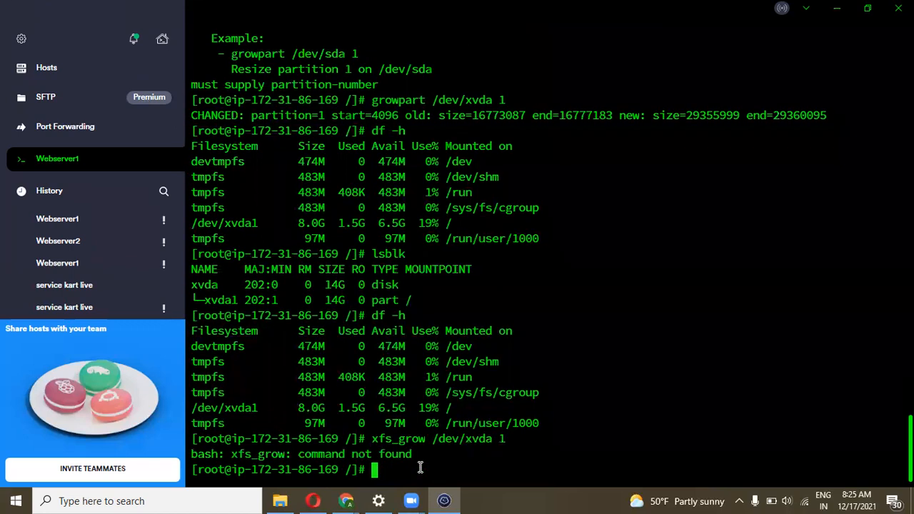
key("Up")
key("BackSpace")
key("BackSpace")
key("BackSpace")
key("BackSpace")
key("BackSpace")
key("BackSpace")
key("BackSpace")
key("BackSpace")
key("BackSpace")
key("BackSpace")
key("BackSpace")
key("BackSpace")
key("BackSpace")
key("BackSpace")
key("BackSpace")
key("BackSpace")
key("BackSpace")
key("BackSpace")
key("BackSpace")
key("BackSpace")
type("resize2fs /")
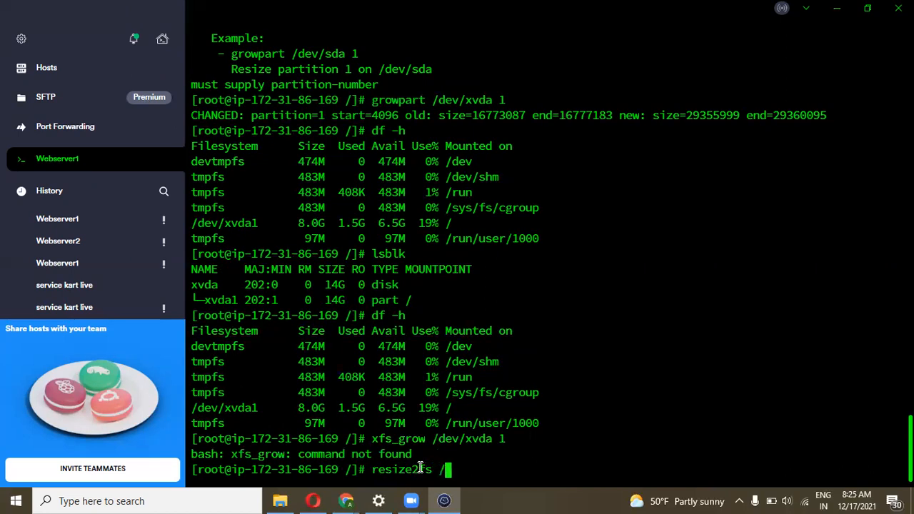
type("dev/xvd")
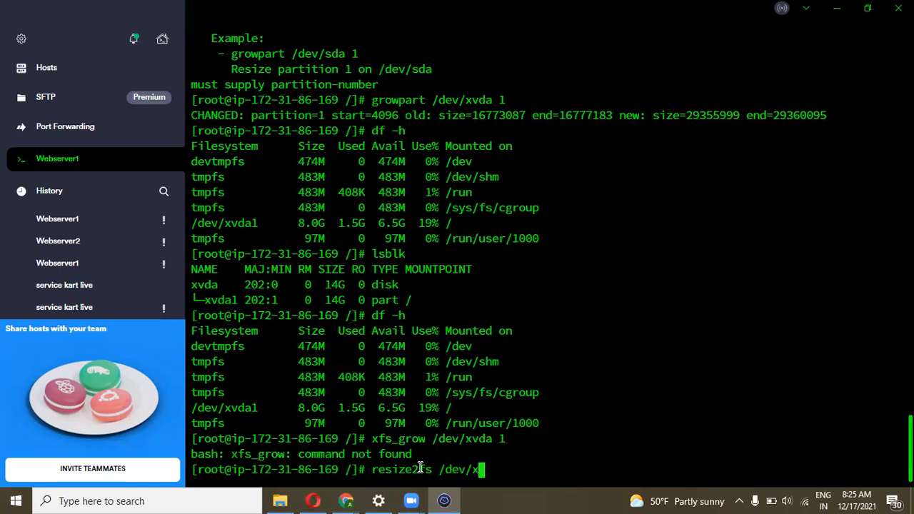
type("a1")
key("Return")
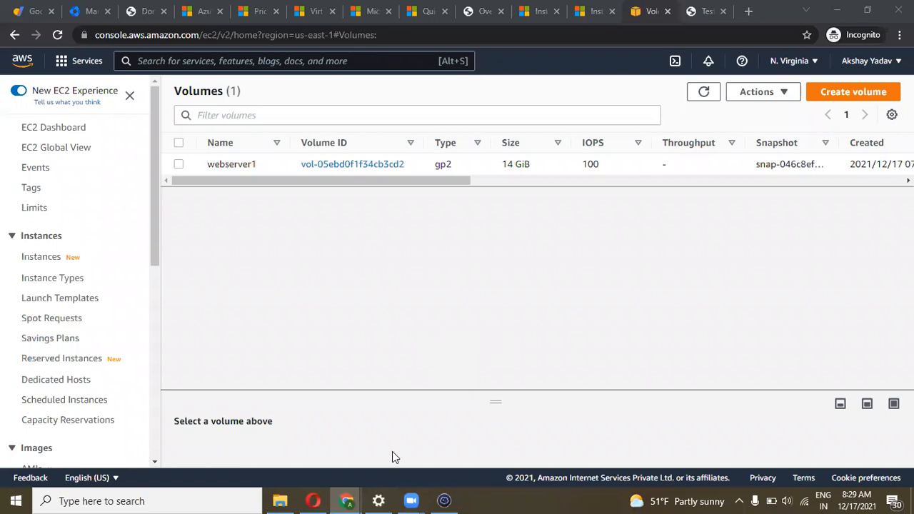
Recheck filesystem sizes with df -h, with root still at 8.0G
left_click(445, 500)
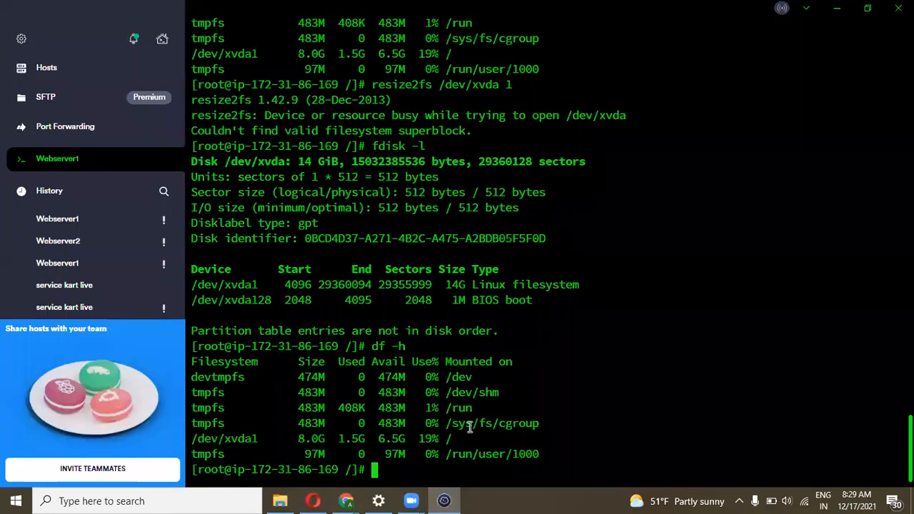
type("df -h")
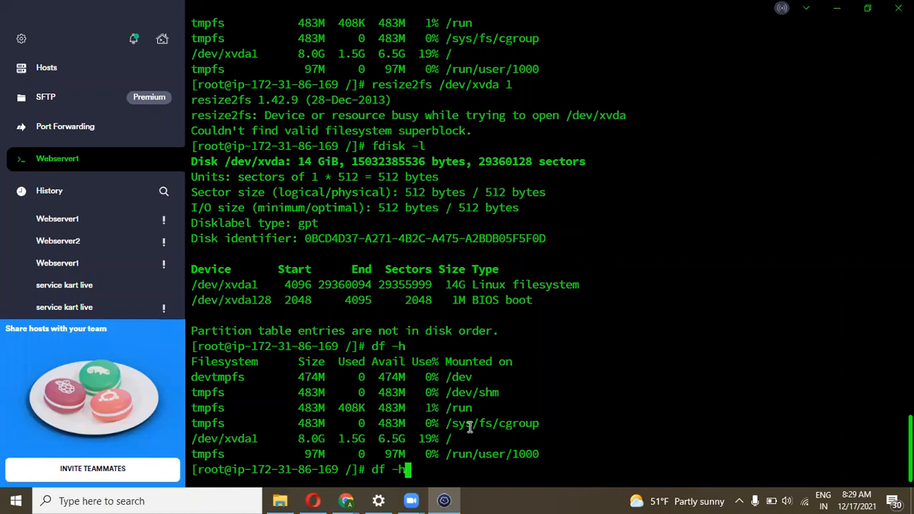
key("Return")
type("l")
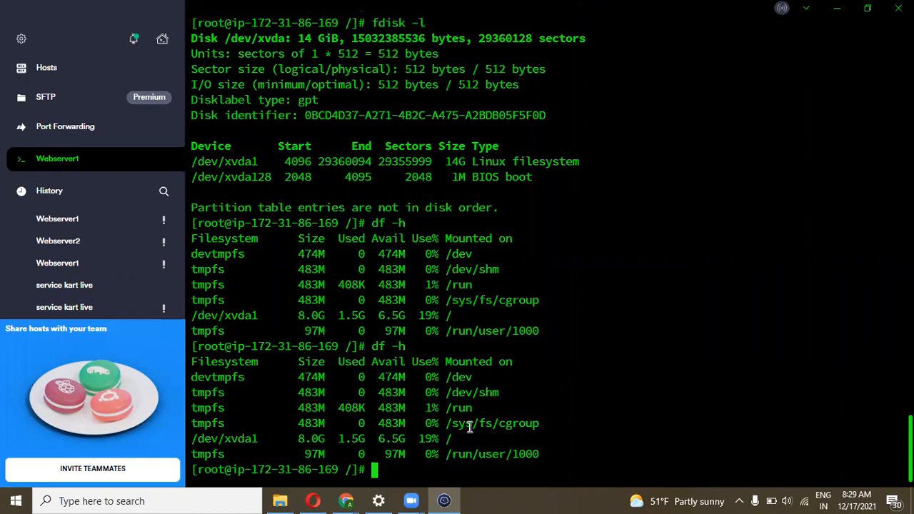
left_click(165, 499)
Paste the command sudo xfs_growfs -d / into a new Notepad note, then return to Termius
type("notep")
key("Return")
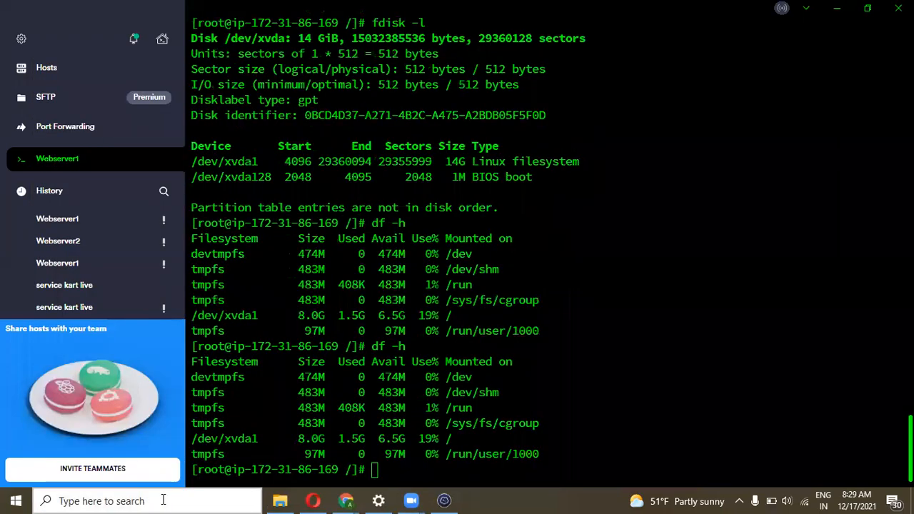
type("sudo xfs_growfs -d /")
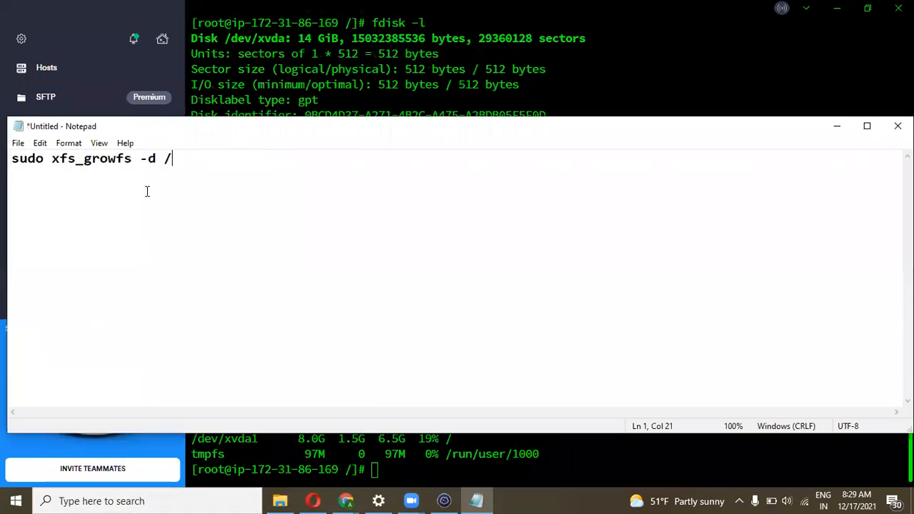
left_click_drag(155, 134, 194, 207)
key("ctrl+c")
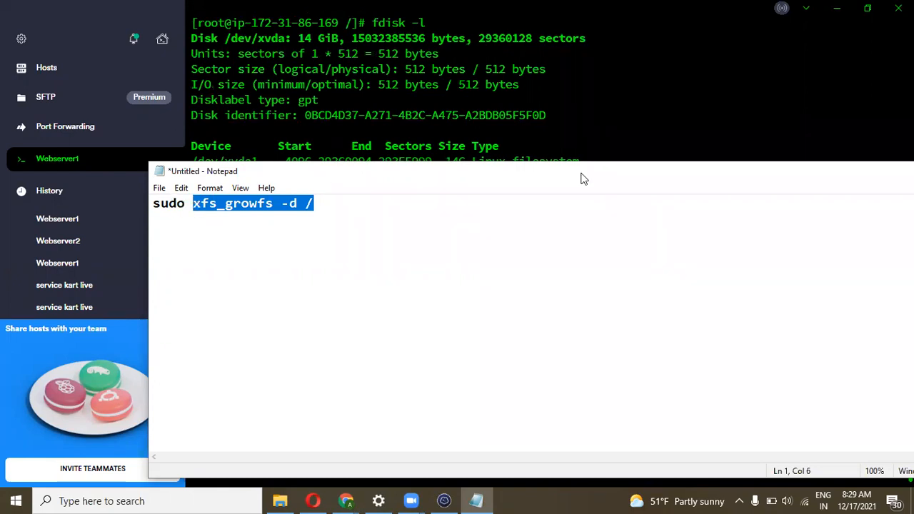
left_click(620, 151)
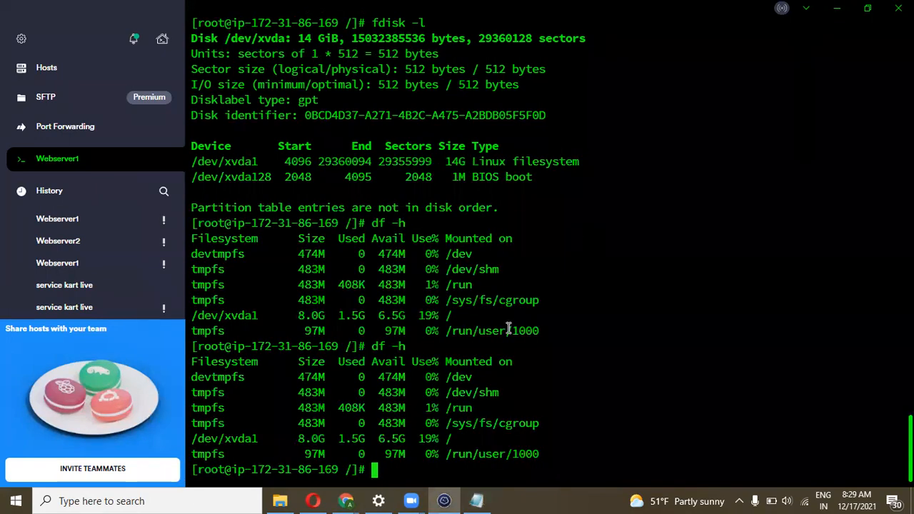
Run xfs_growfs -d / and highlight the data block growth from 2096635 to 3669499
key("ctrl+shift+v")
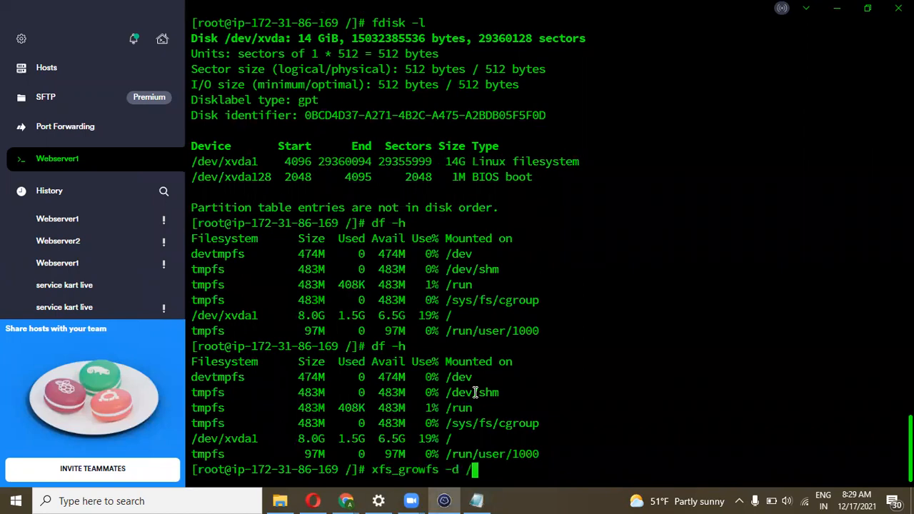
key("Return")
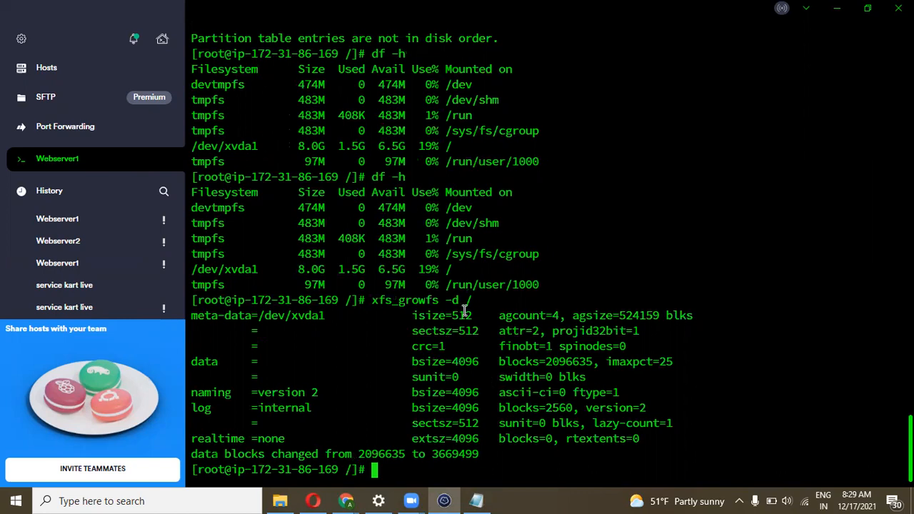
left_click_drag(473, 300, 371, 301)
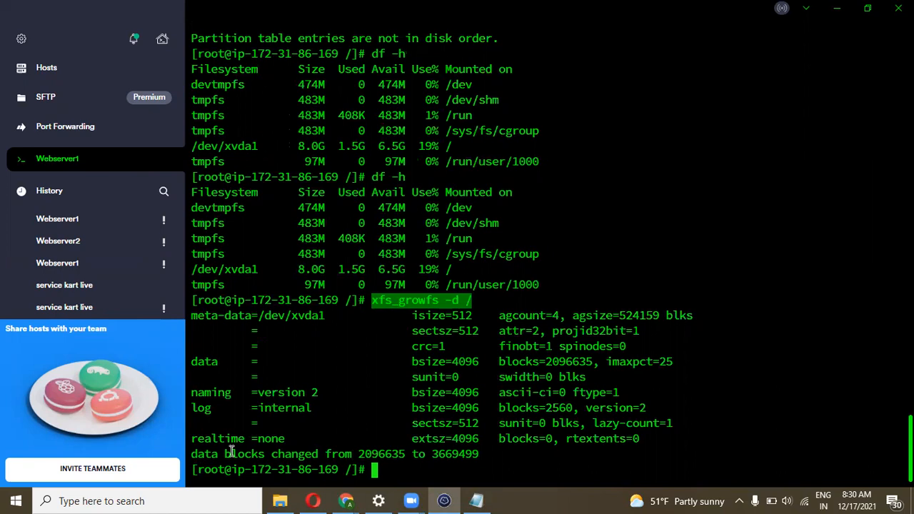
left_click_drag(357, 454, 479, 454)
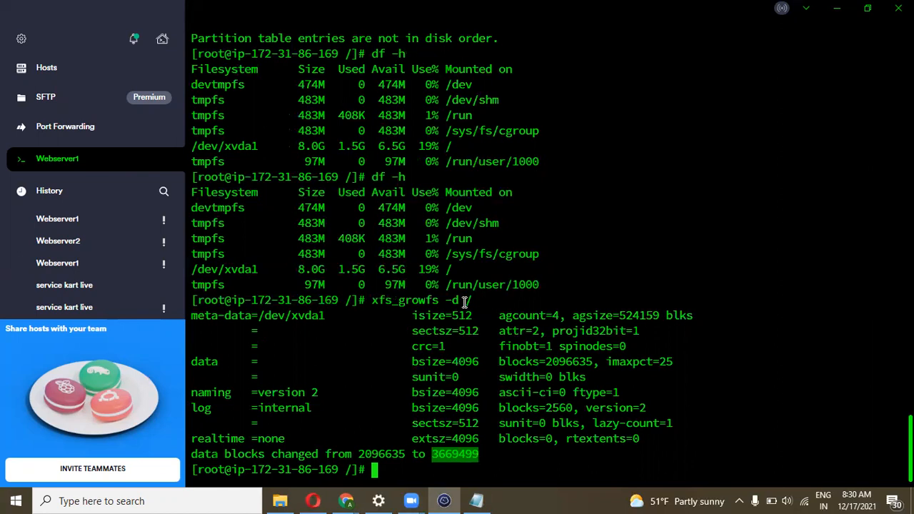
left_click_drag(484, 301, 371, 301)
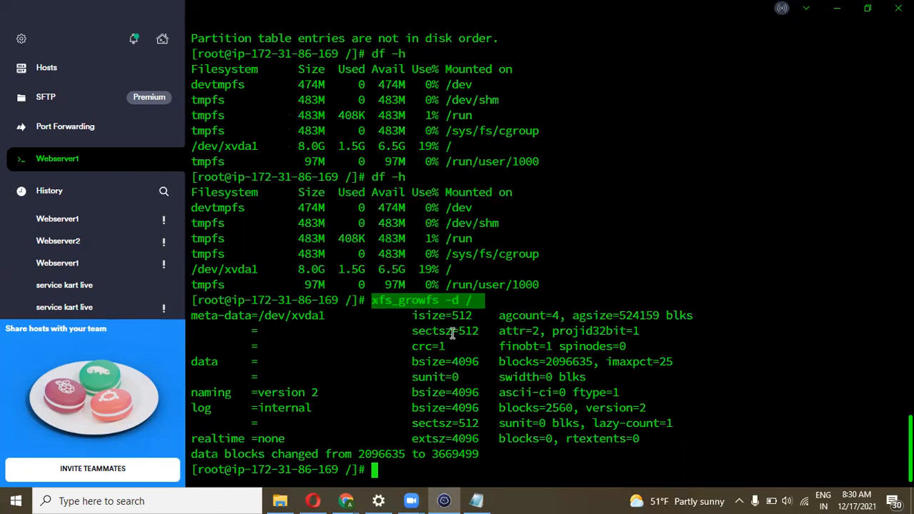
List the shell history and highlight the xfs_growfs and growpart entries
type("histor")
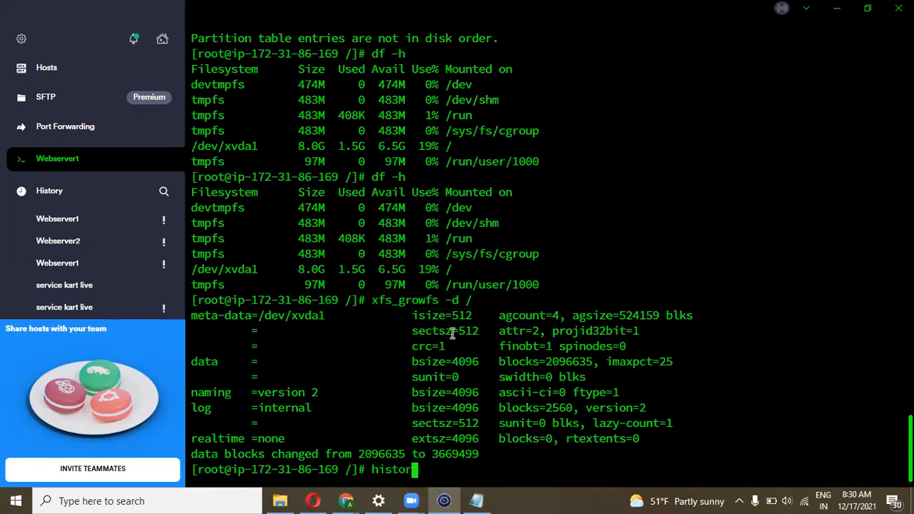
type("y")
key("Return")
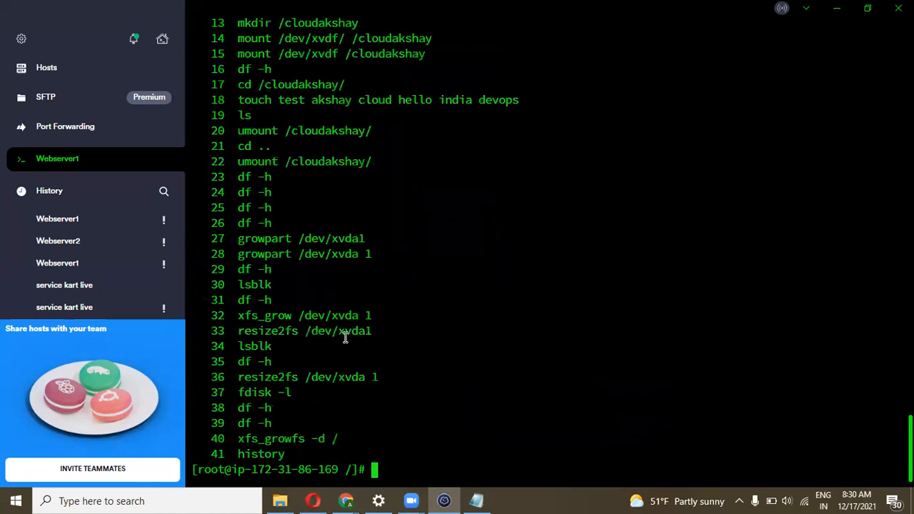
left_click_drag(347, 440, 238, 437)
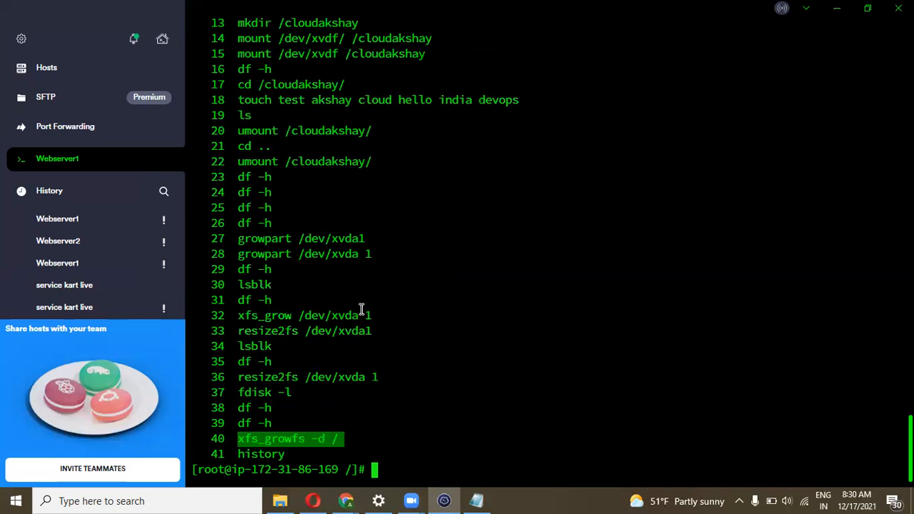
left_click_drag(375, 251, 239, 256)
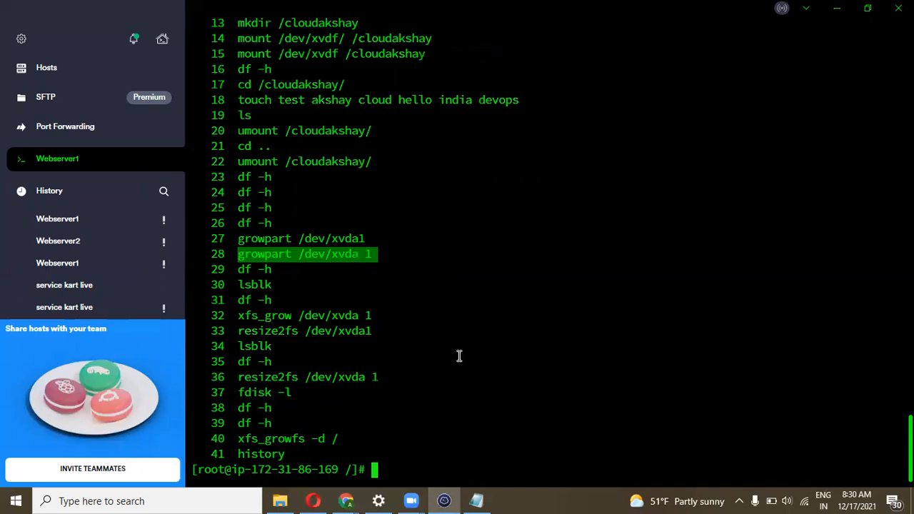
Run df -h and highlight /dev/xvda1 now at 14G with 13G available
type("df -h")
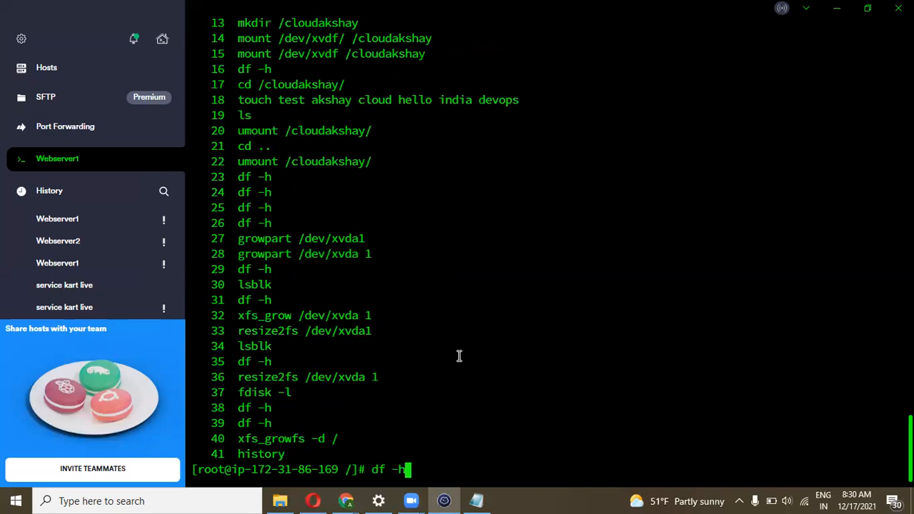
key("Return")
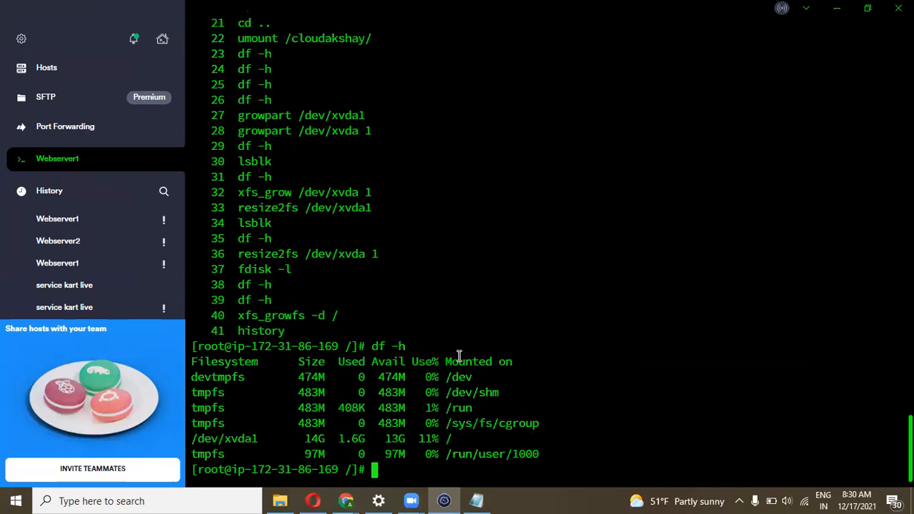
left_click_drag(455, 437, 293, 440)
left_click(462, 439)
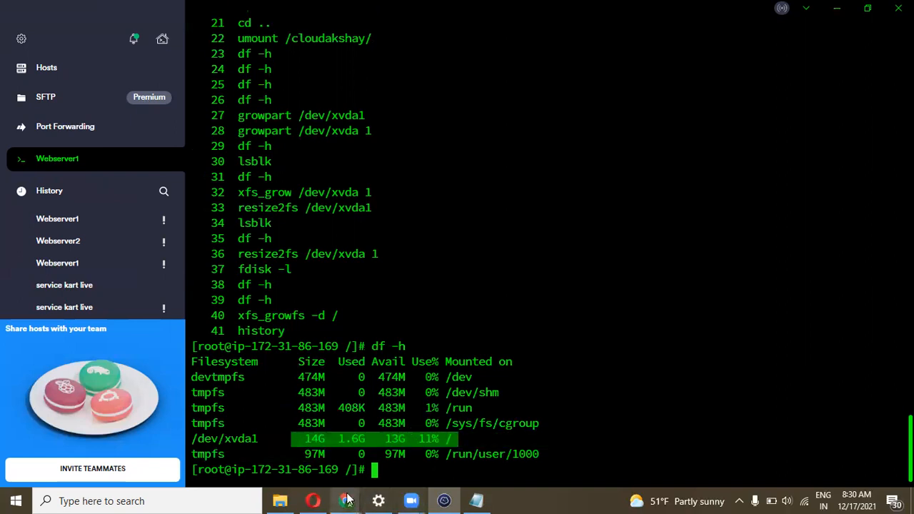
On the EC2 Volumes page, select webserver1, then refresh the volume list
mouse_move(346, 501)
left_click(300, 455)
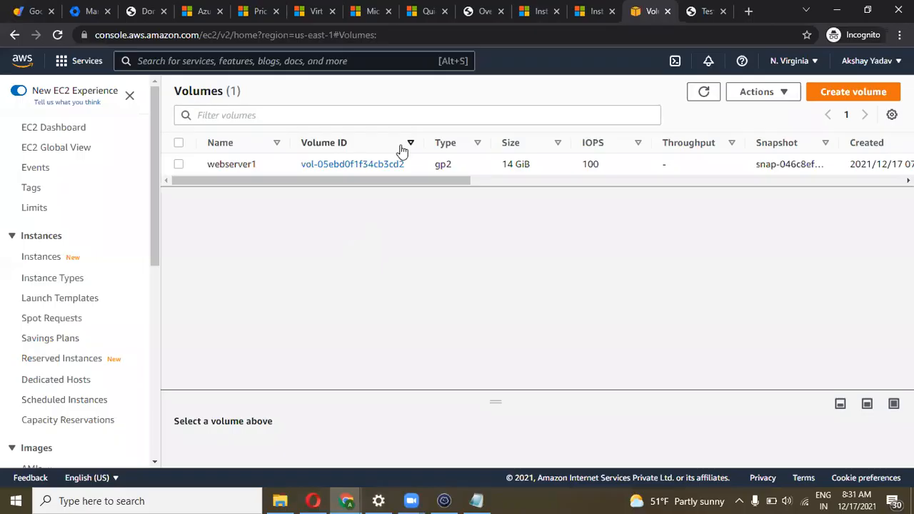
left_click(179, 165)
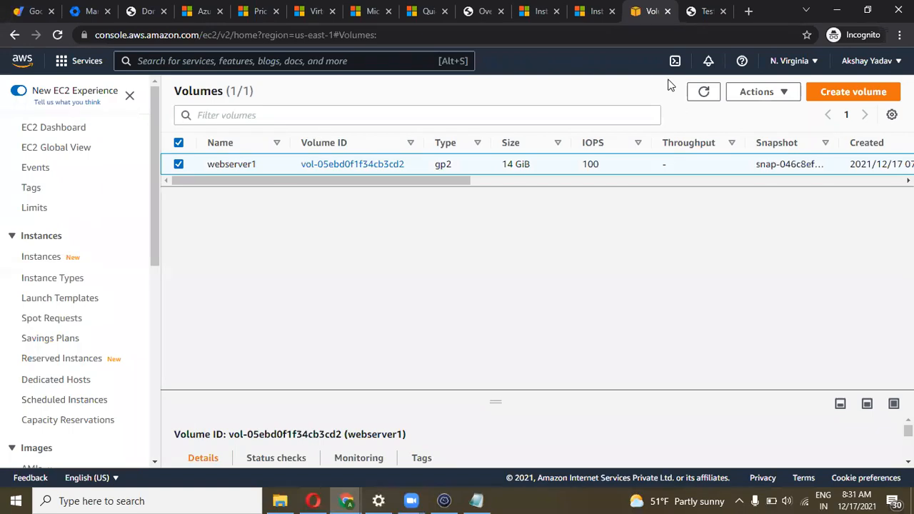
left_click(755, 92)
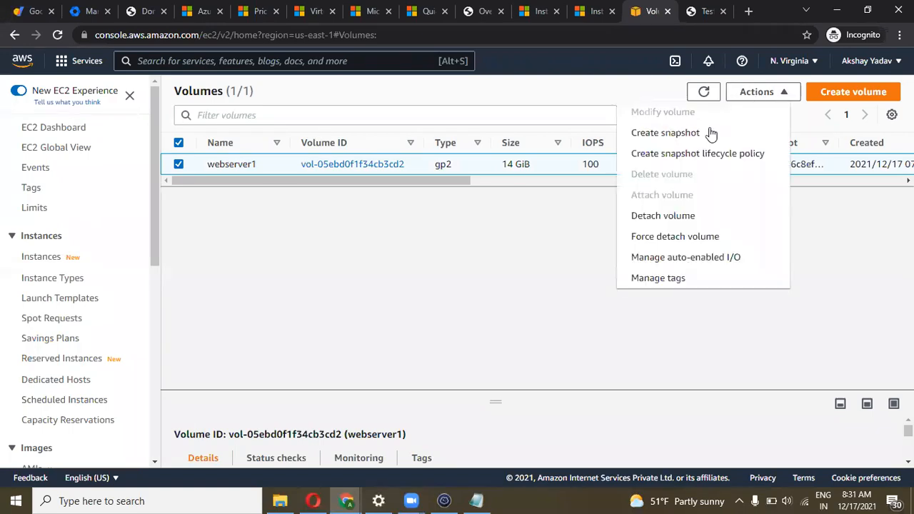
left_click(512, 229)
left_click(57, 35)
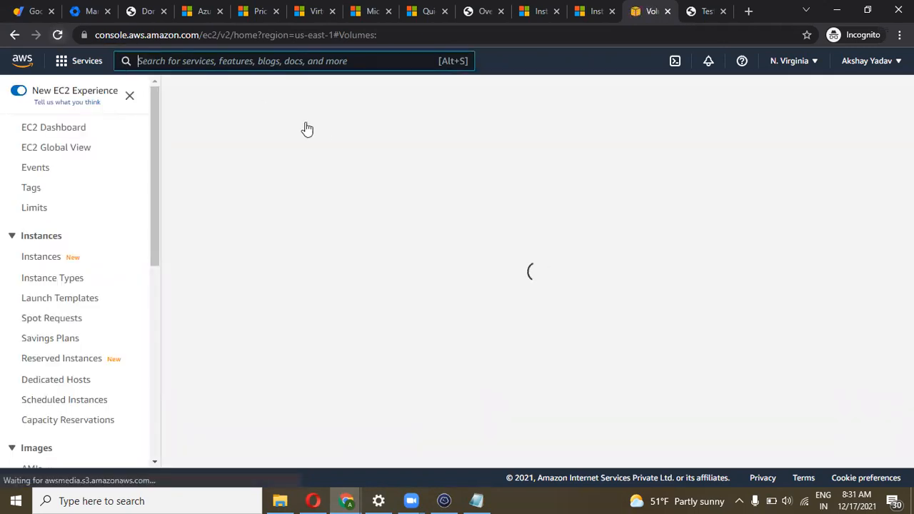
left_click_drag(463, 177, 179, 168)
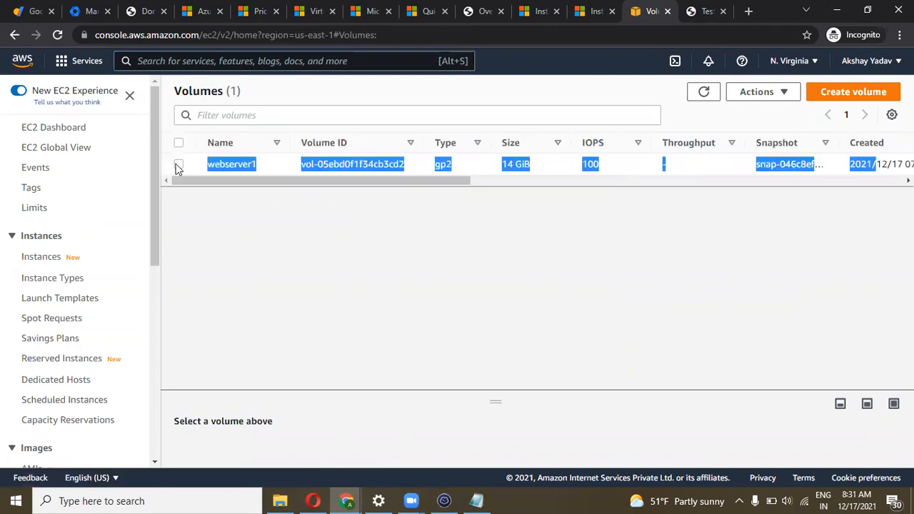
Modify the webserver1 volume size from 14 to 20 GiB and confirm
left_click(178, 165)
left_click(735, 98)
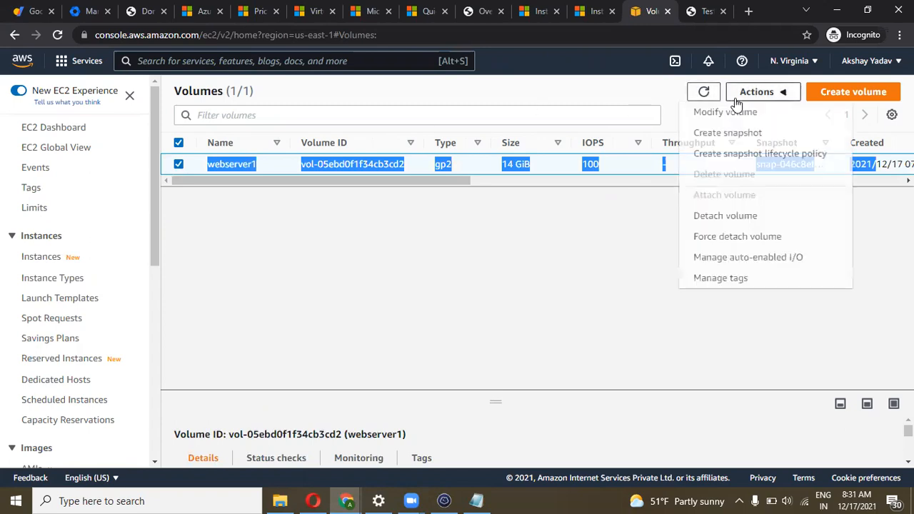
left_click(721, 112)
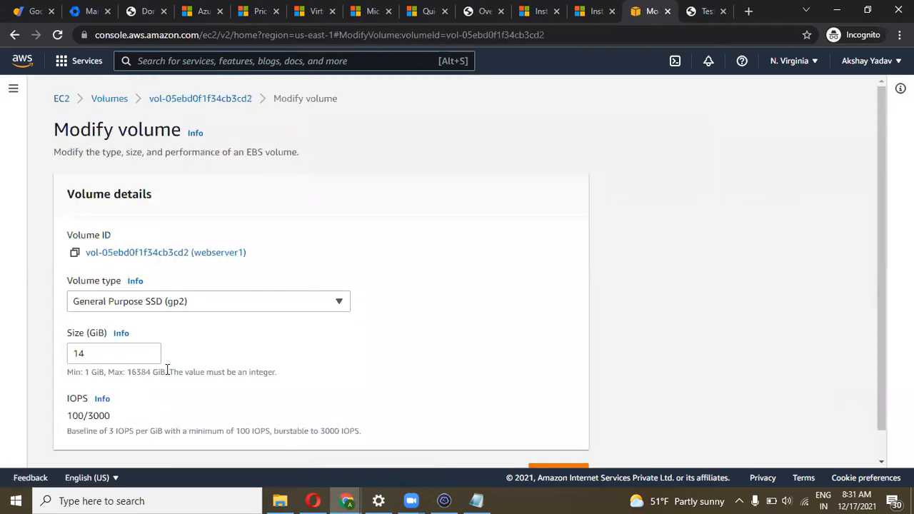
double_click(89, 355)
type("20")
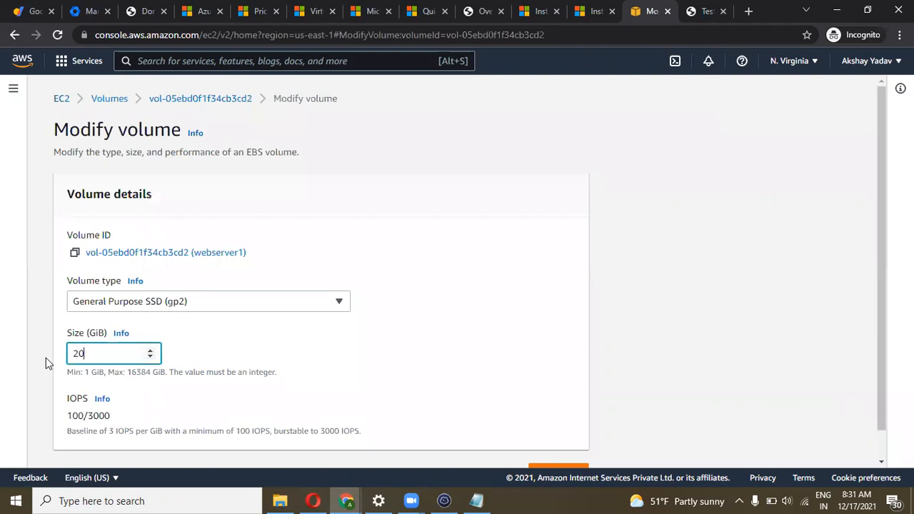
scroll(343, 321, "down", 1)
left_click(551, 439)
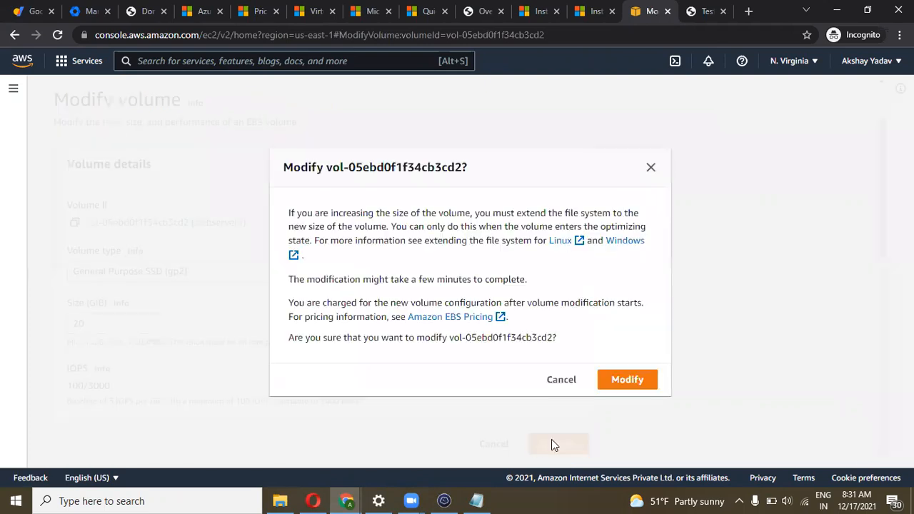
left_click(627, 382)
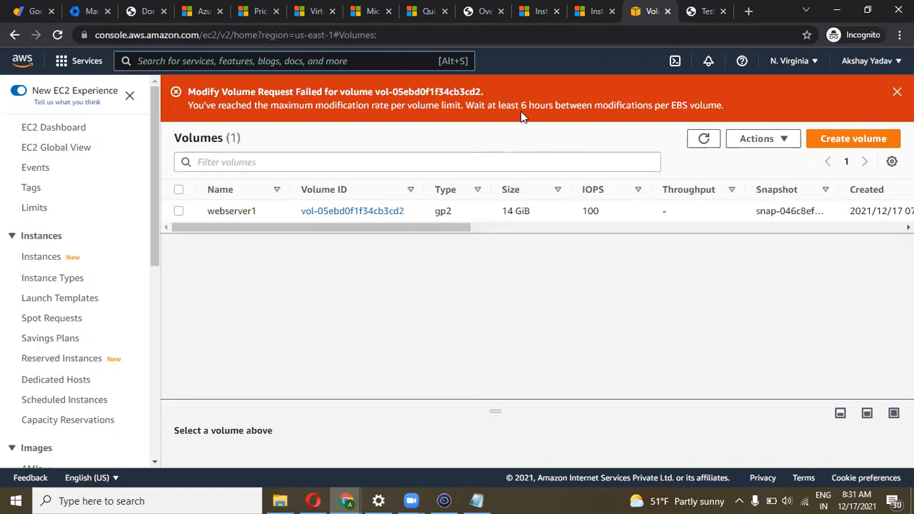
Dismiss the modification failure banner, refresh Volumes, and reselect webserver1 still at 14 GiB
mouse_move(372, 227)
left_mouse_down()
mouse_move(420, 229)
mouse_move(361, 228)
left_mouse_up()
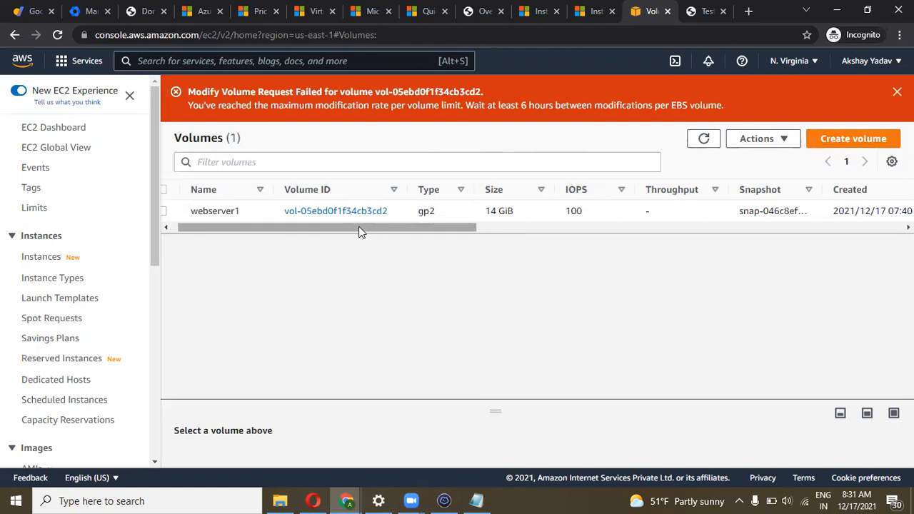
mouse_move(353, 231)
left_mouse_down()
mouse_move(373, 228)
mouse_move(336, 227)
left_mouse_up()
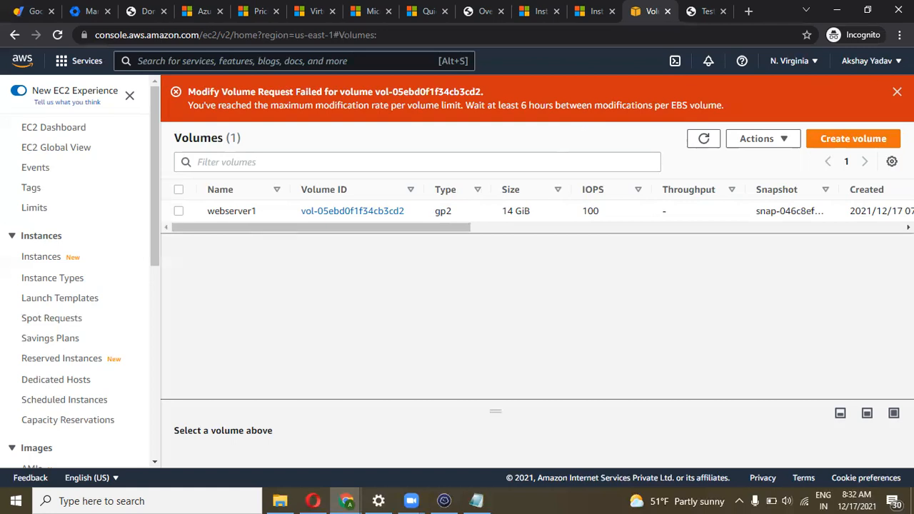
left_click(897, 92)
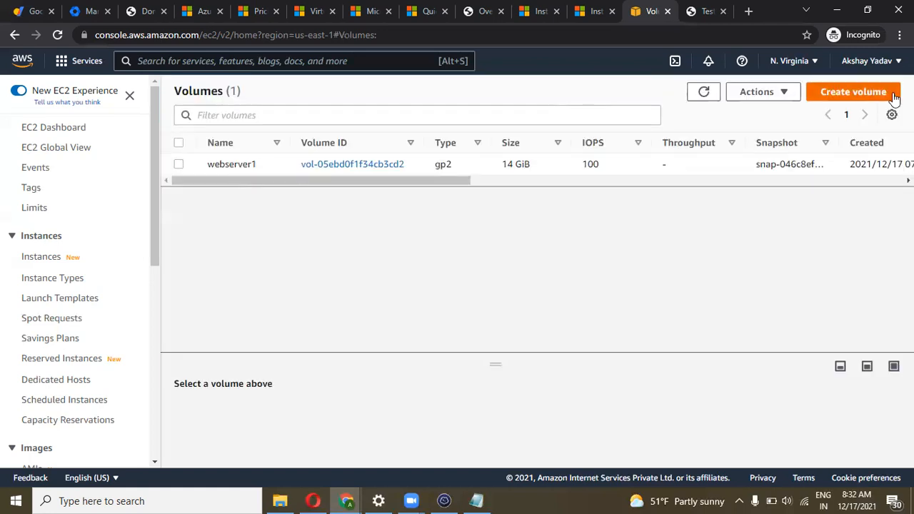
left_click(57, 36)
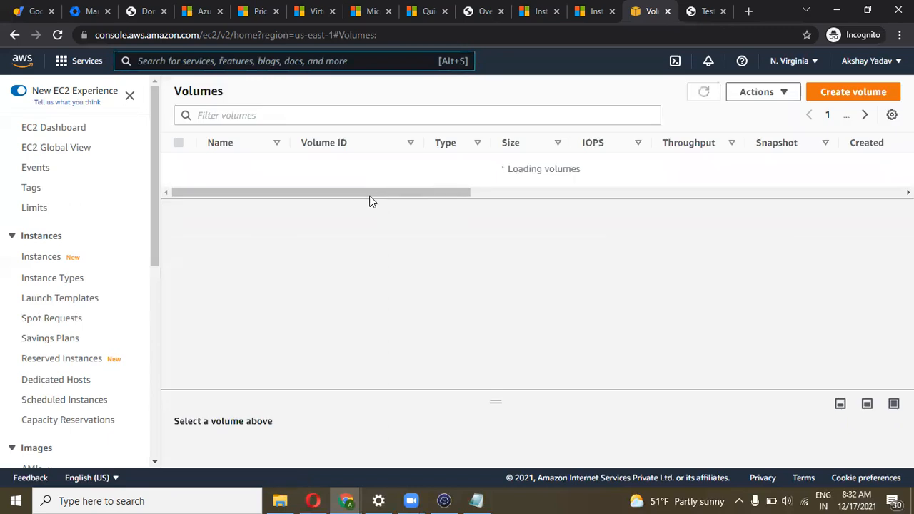
left_click_drag(427, 182, 241, 181)
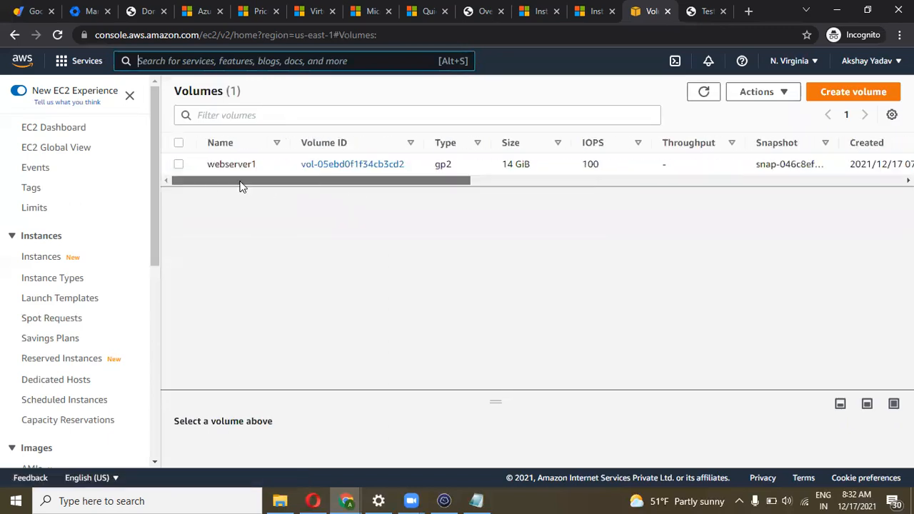
left_click(179, 165)
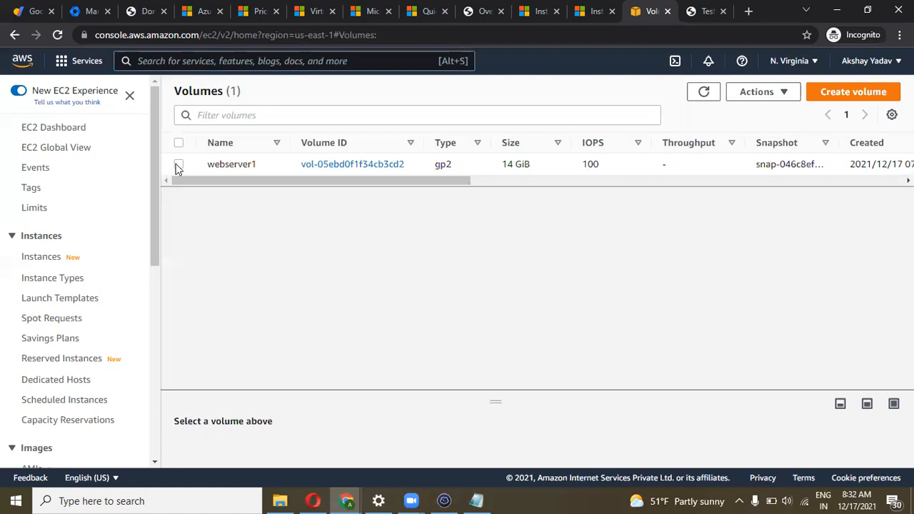
left_click(180, 165)
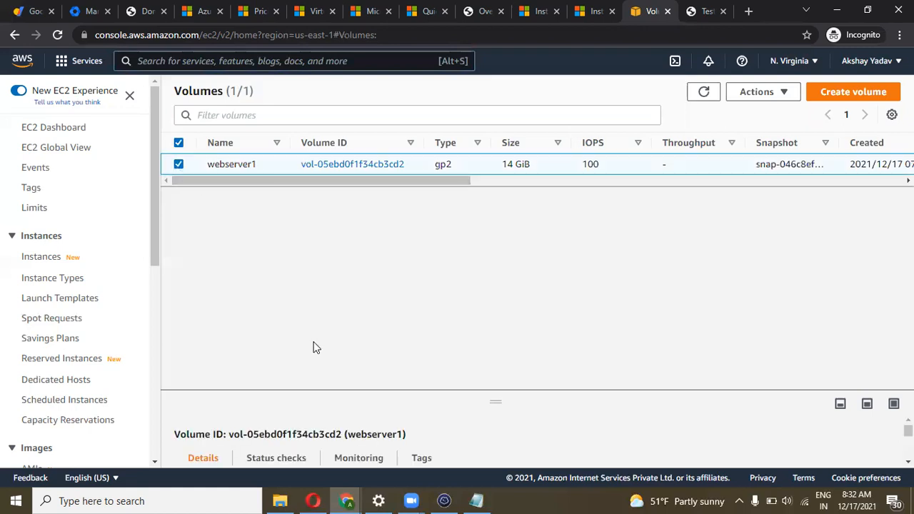
Return to the Termius terminal showing /dev/xvda1 at 14G
left_click(443, 500)
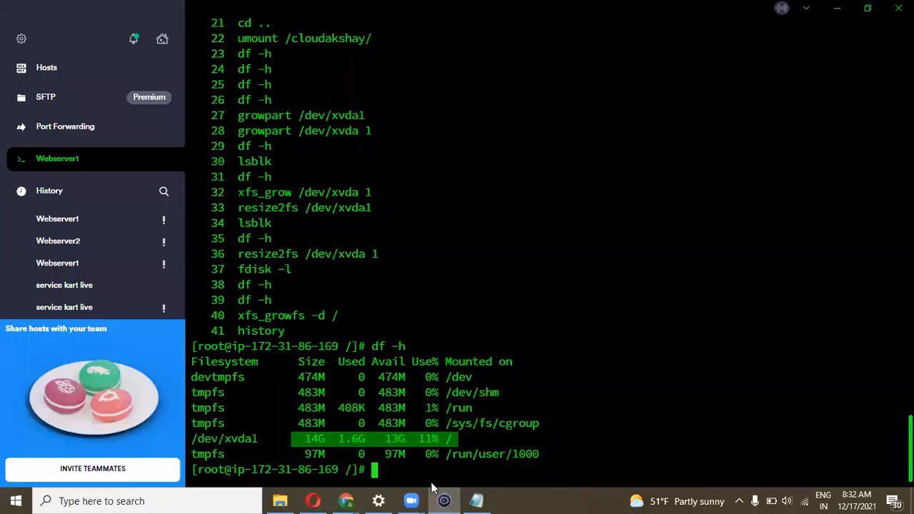
left_click(414, 471)
key("Return")
key("Return")
key("Return")
key("Return")
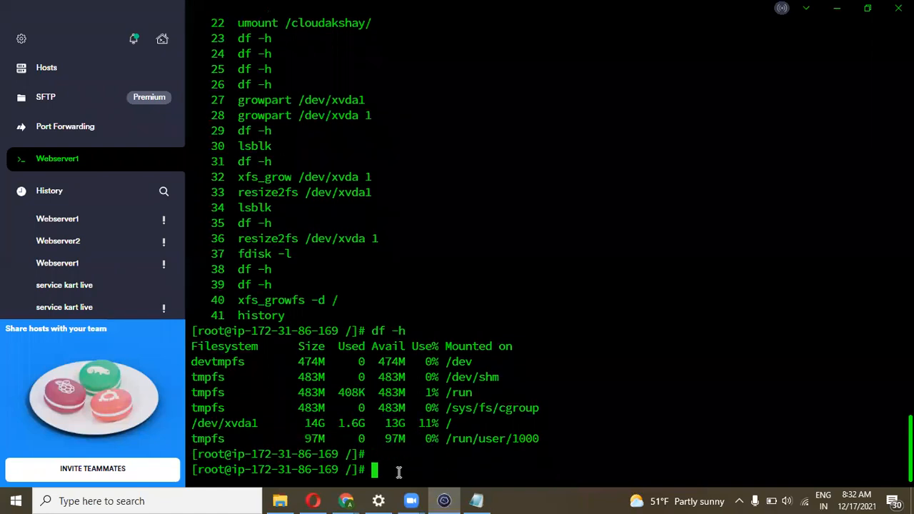